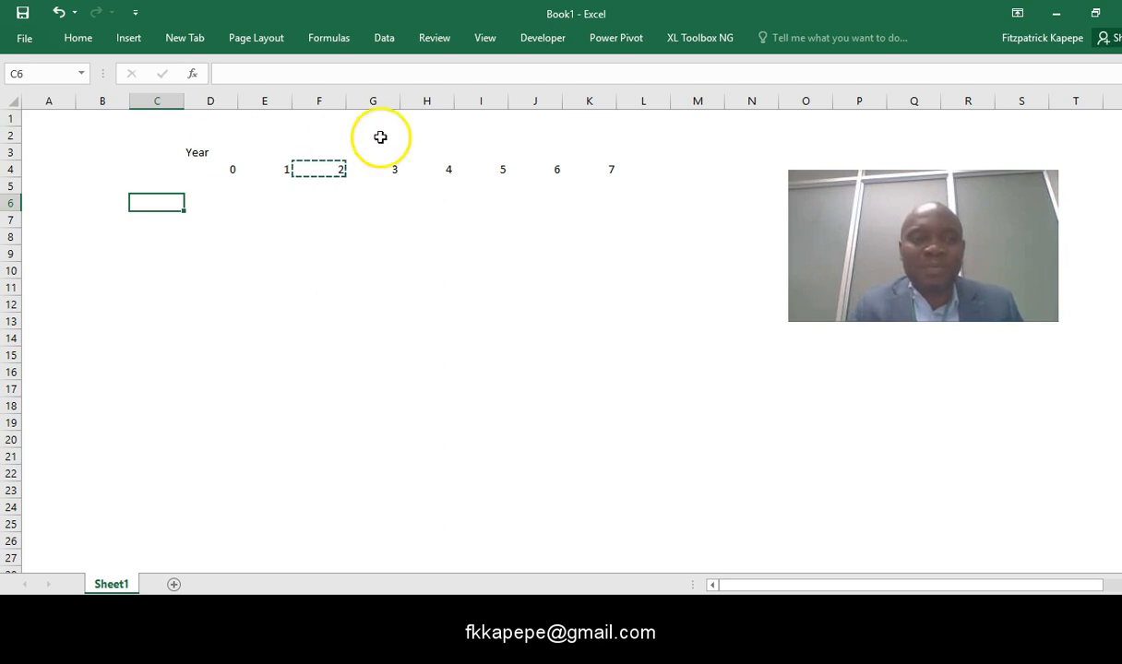
- Widen column C of the worksheet to make room for row labels
left_click_drag(180, 101, 221, 97)
- Go through the year cells in row 4 from year 0 onward and back to check their contents
left_click(263, 173)
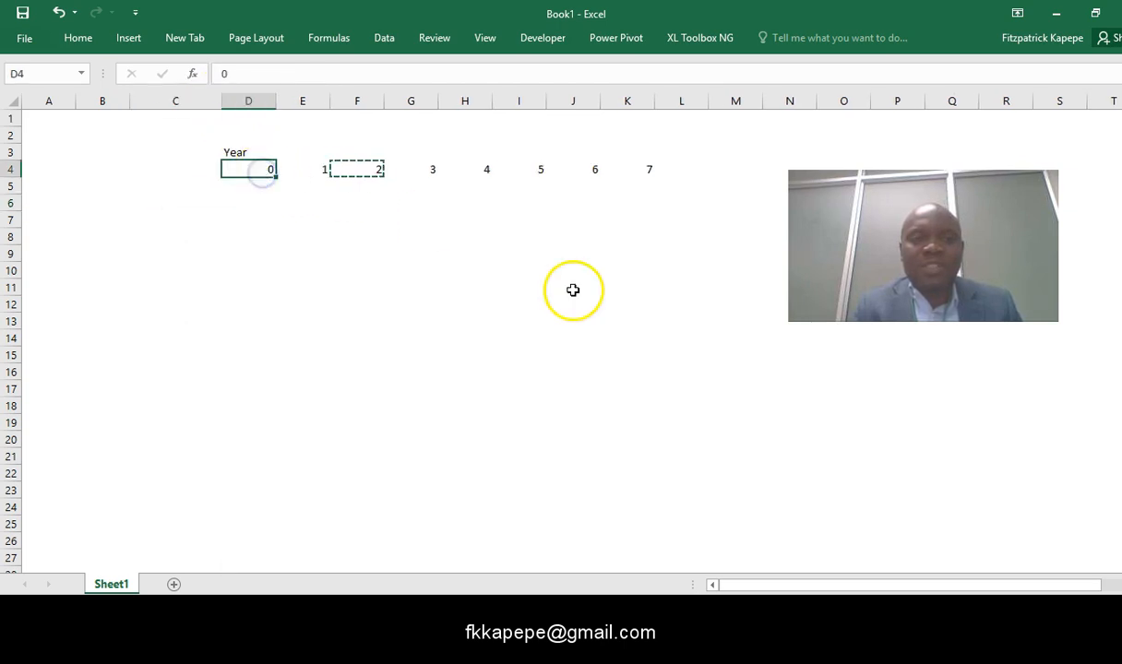
key("Right")
key("Right")
key("Right")
key("Right")
key("Right")
key("Right")
key("Right")
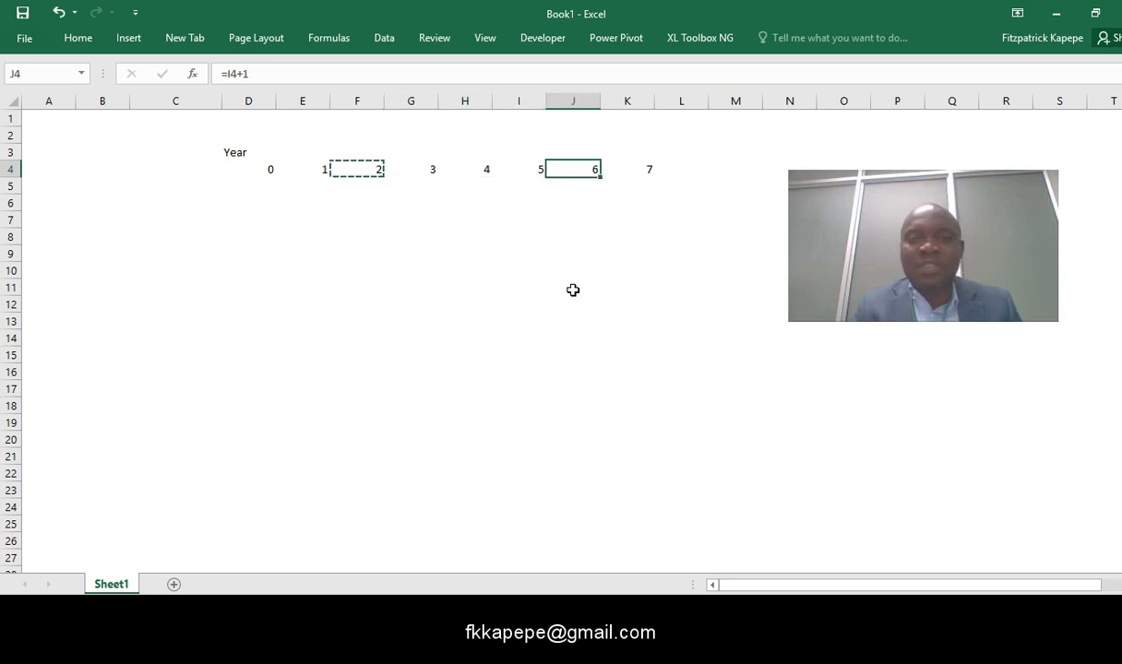
key("Left")
key("Left")
key("Left")
key("Left")
key("Left")
key("Left")
key("Left")
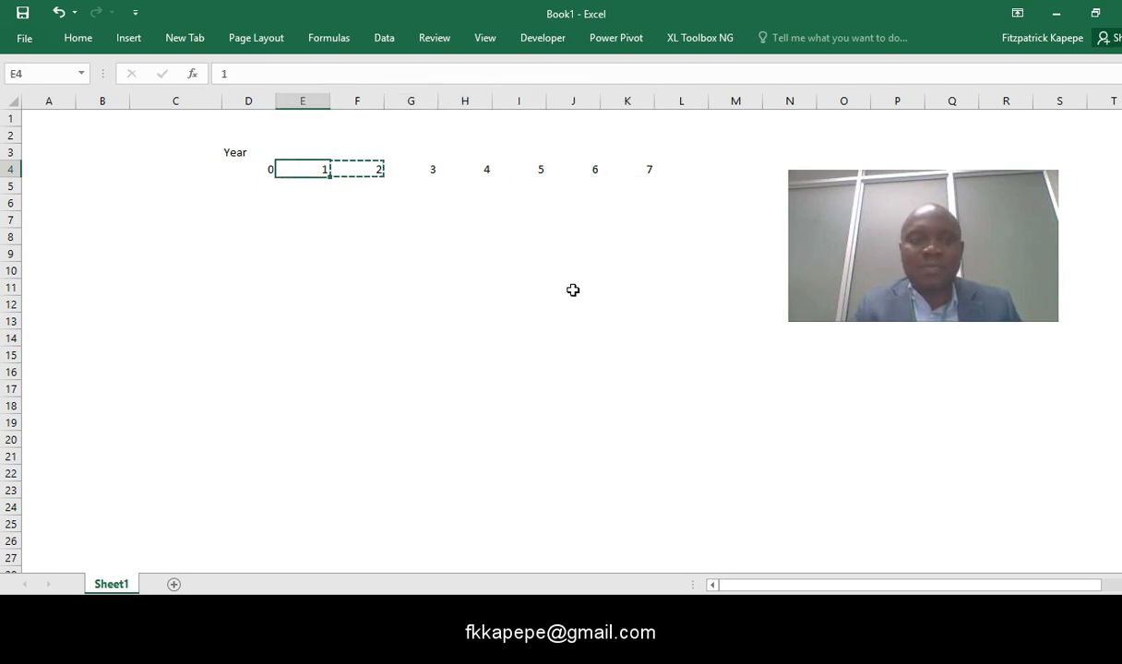
- Select the year cells D4:K4 and choose black as their background fill
key("shift+Right")
key("shift+Right")
key("shift+Right")
key("shift+Right")
key("shift+Right")
key("shift+Right")
key("shift+Right")
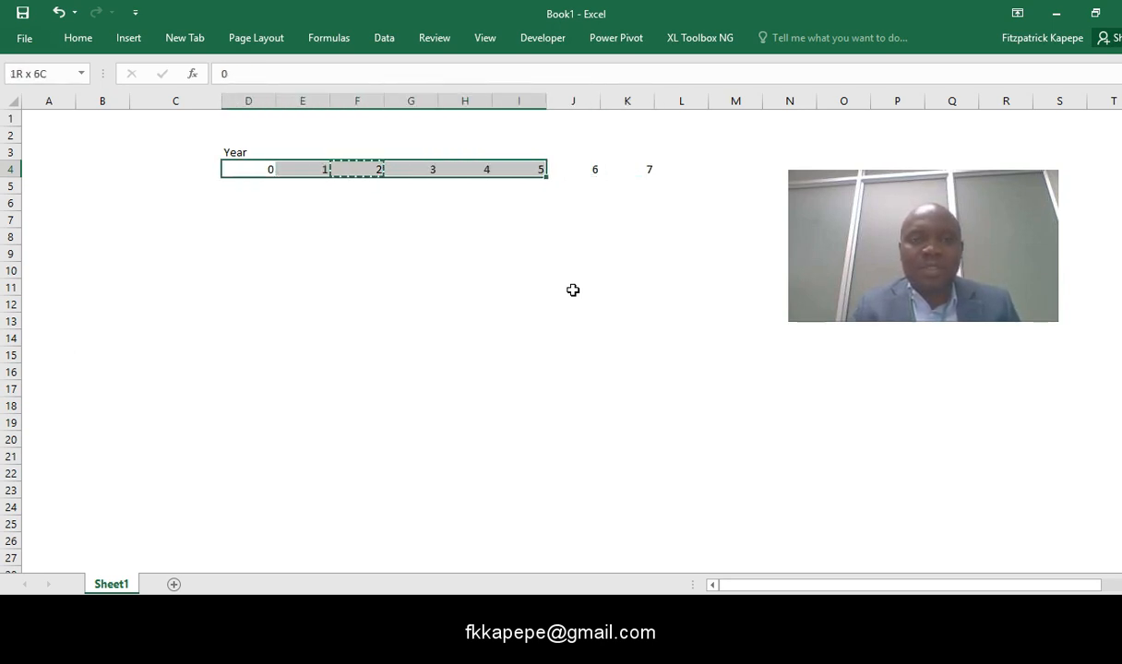
key("ctrl+1")
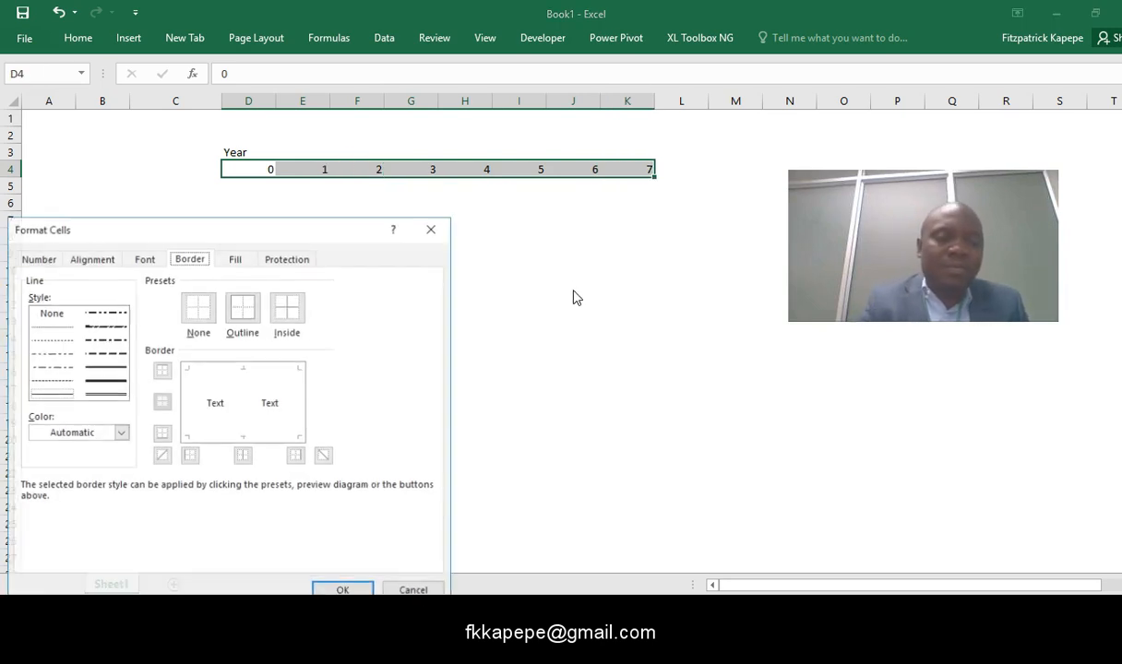
left_click(237, 259)
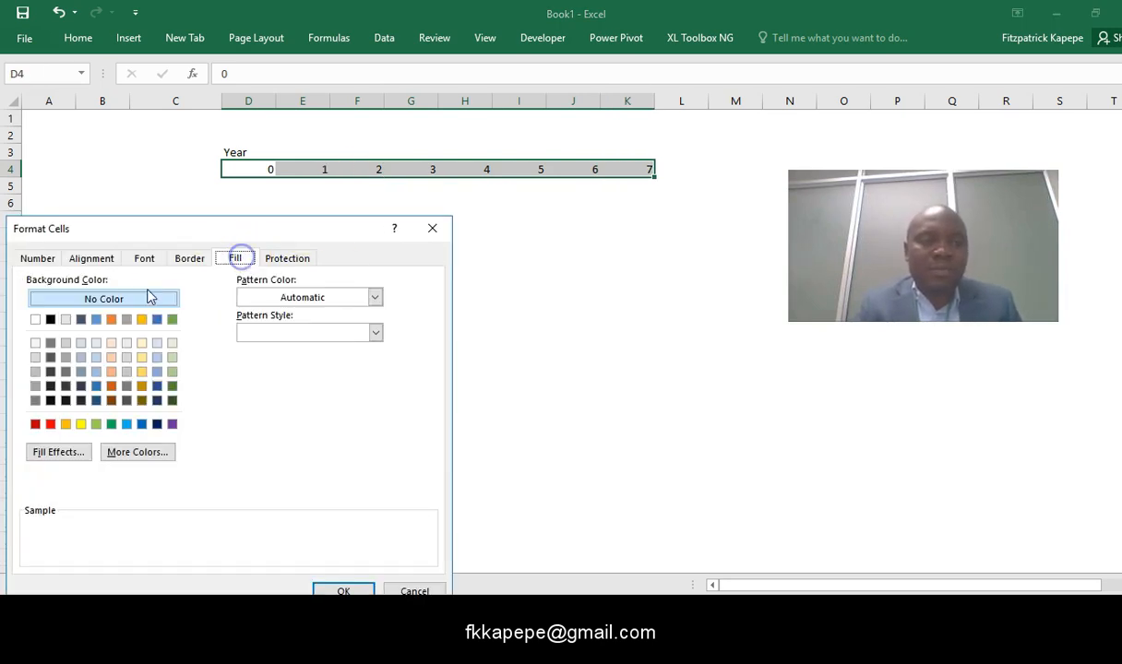
left_click(49, 320)
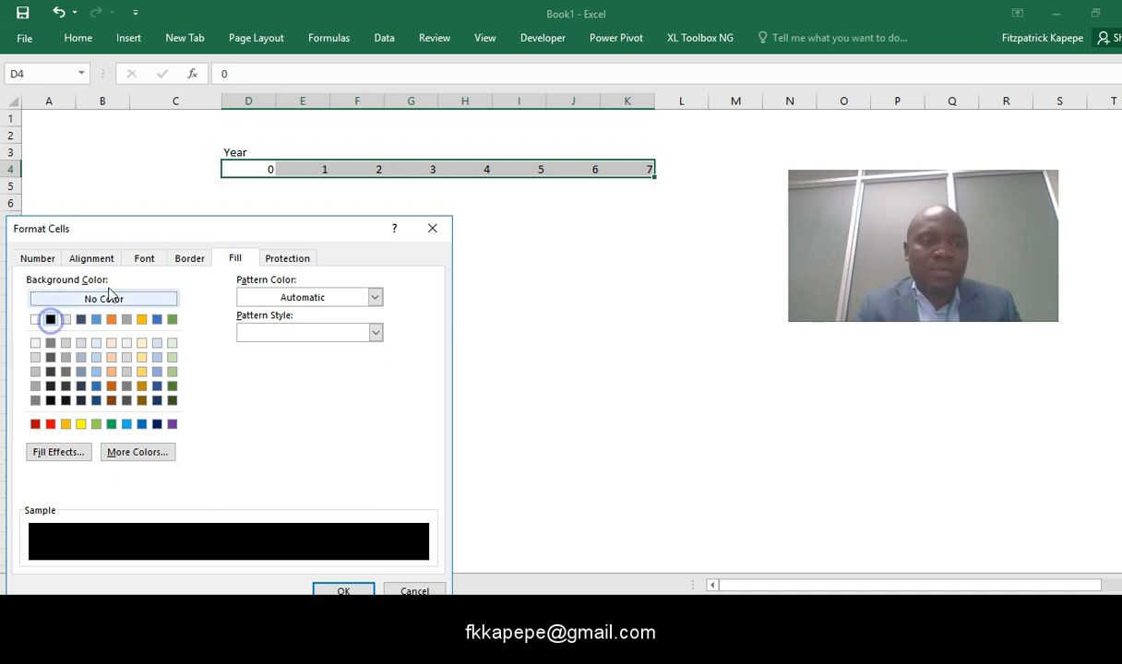
- Set the font color of the year cells D4:K4 to white and apply the formatting
left_click(146, 260)
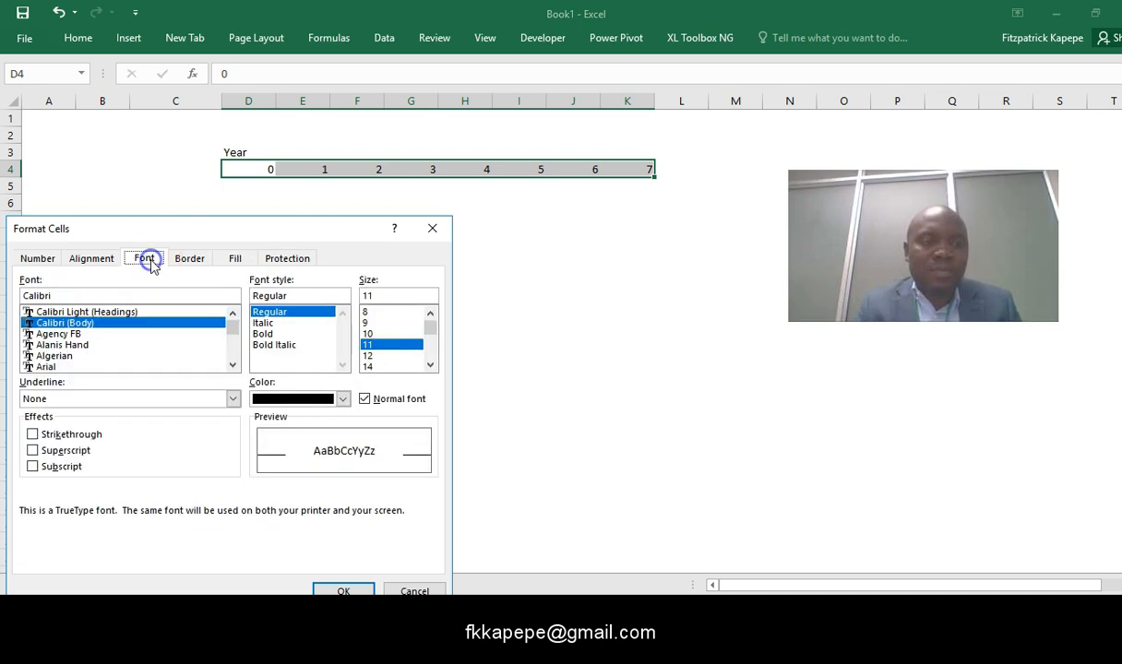
left_click(342, 398)
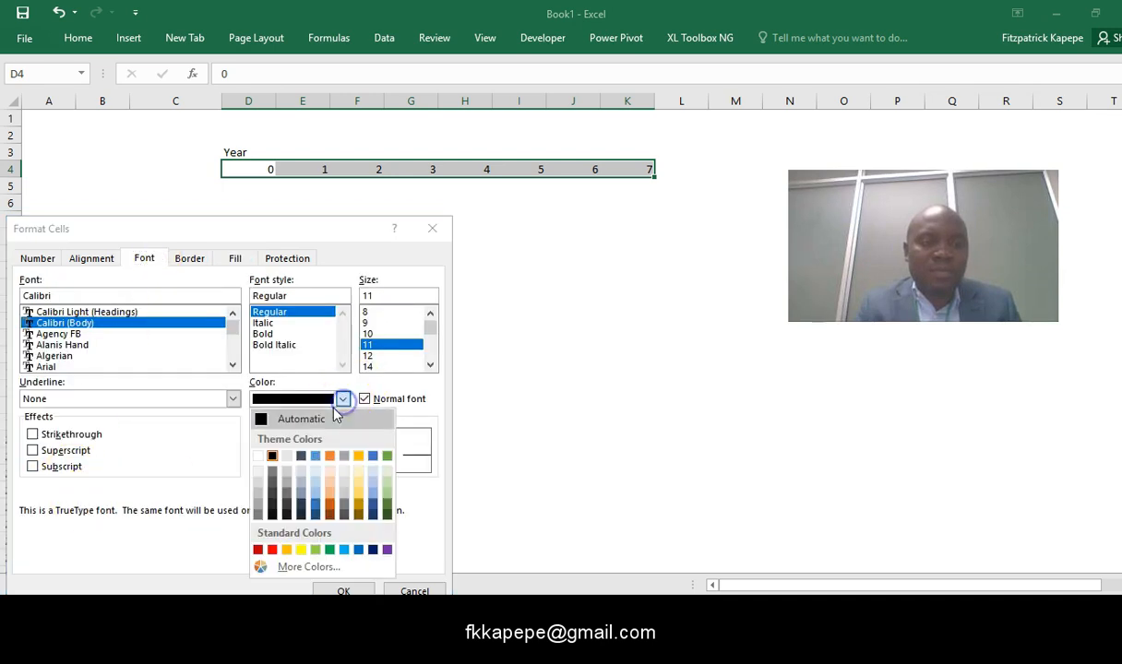
left_click(258, 456)
left_click(344, 591)
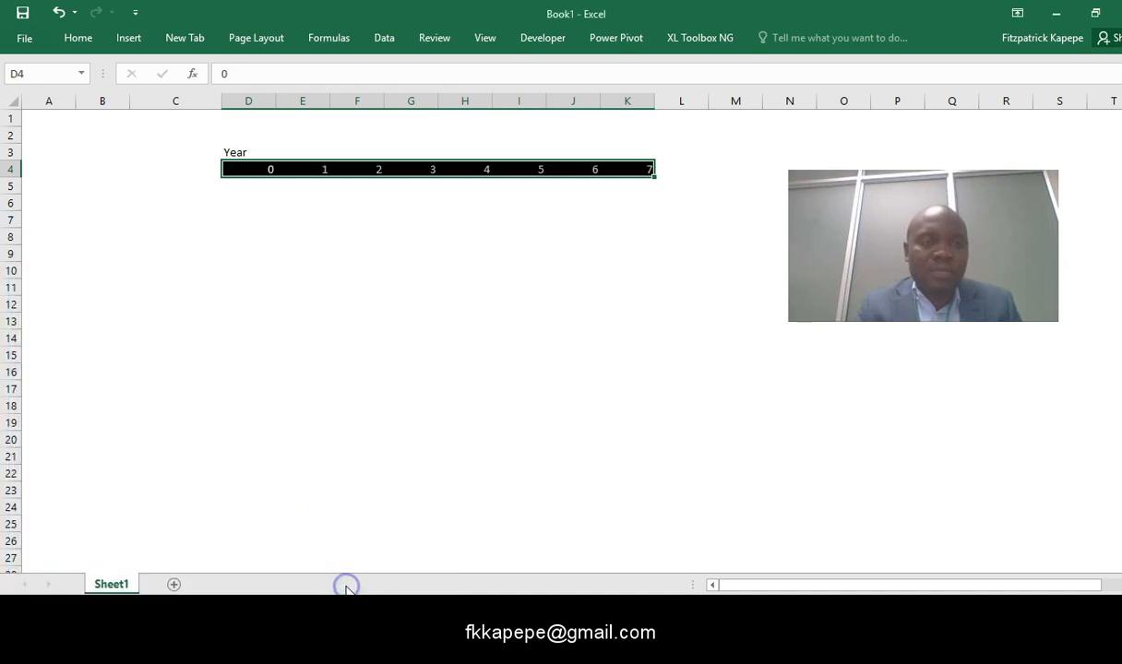
left_click(328, 322)
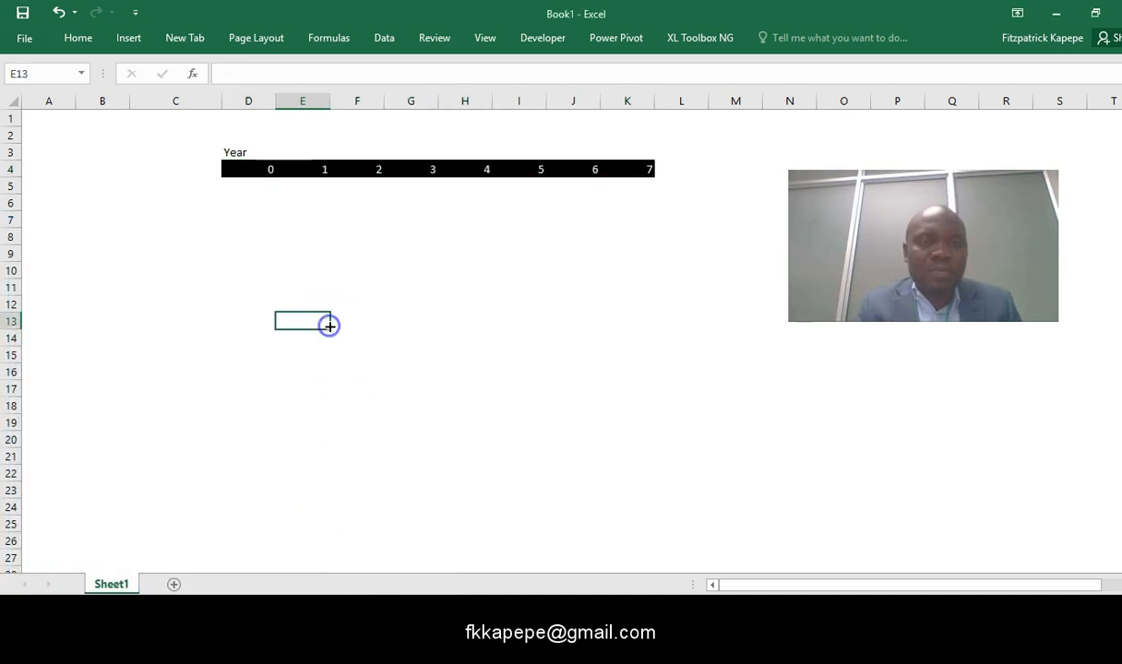
- Widen column C a little more and enter the label "Operating Cash Flows" in cell C5
left_click(177, 186)
left_click_drag(220, 105, 237, 105)
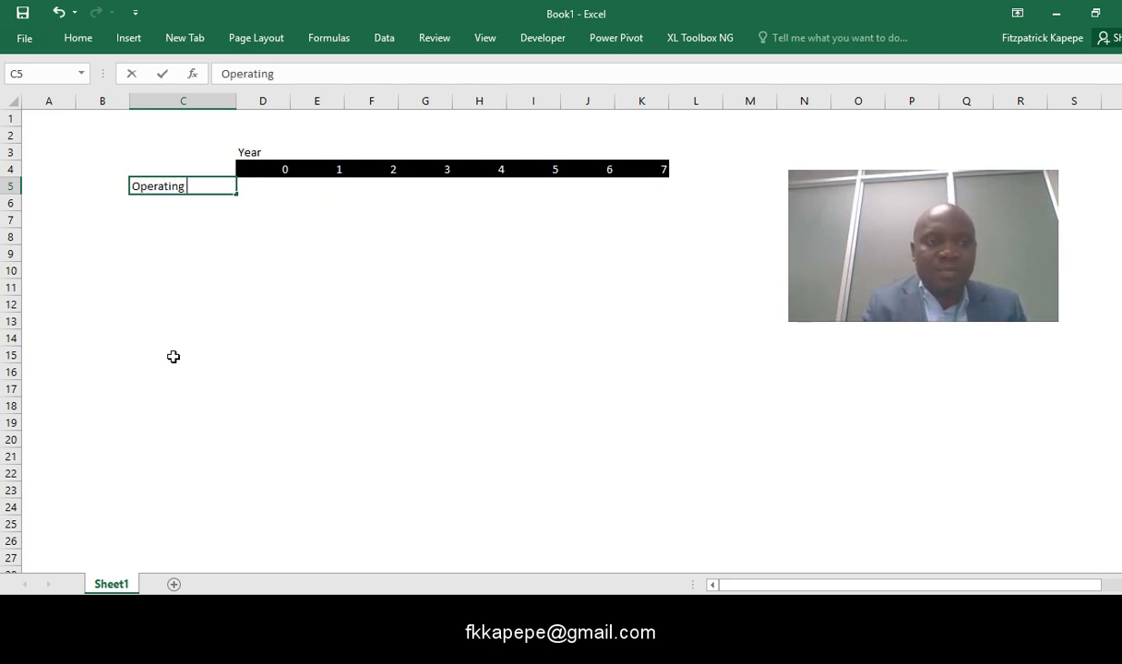
type("Cash Flows")
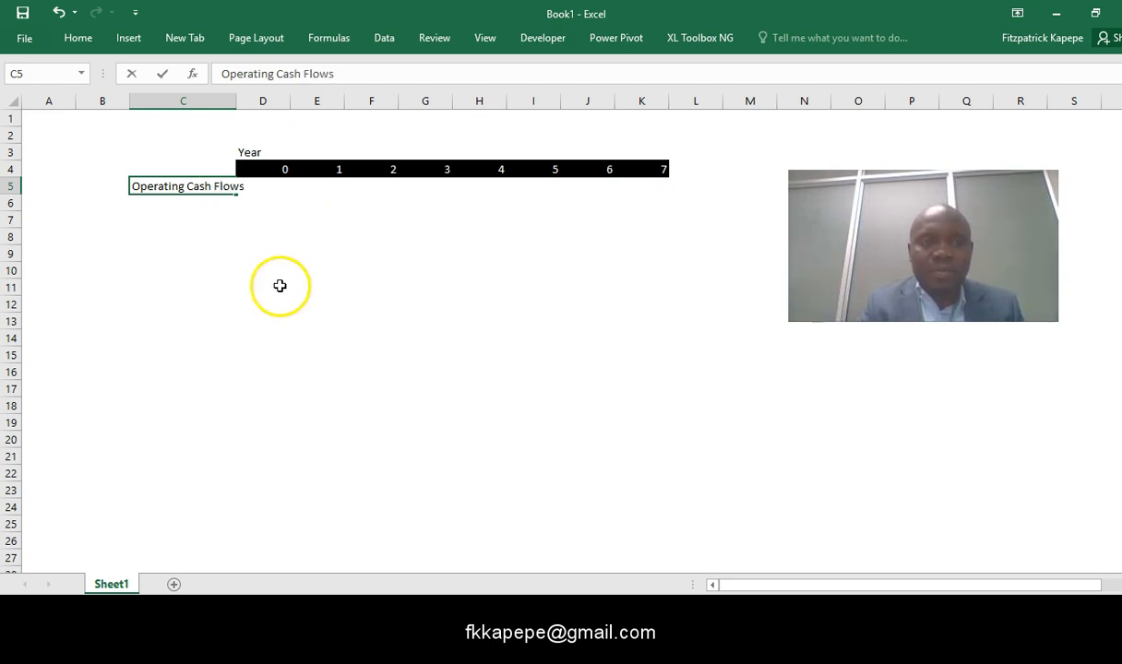
left_click(273, 319)
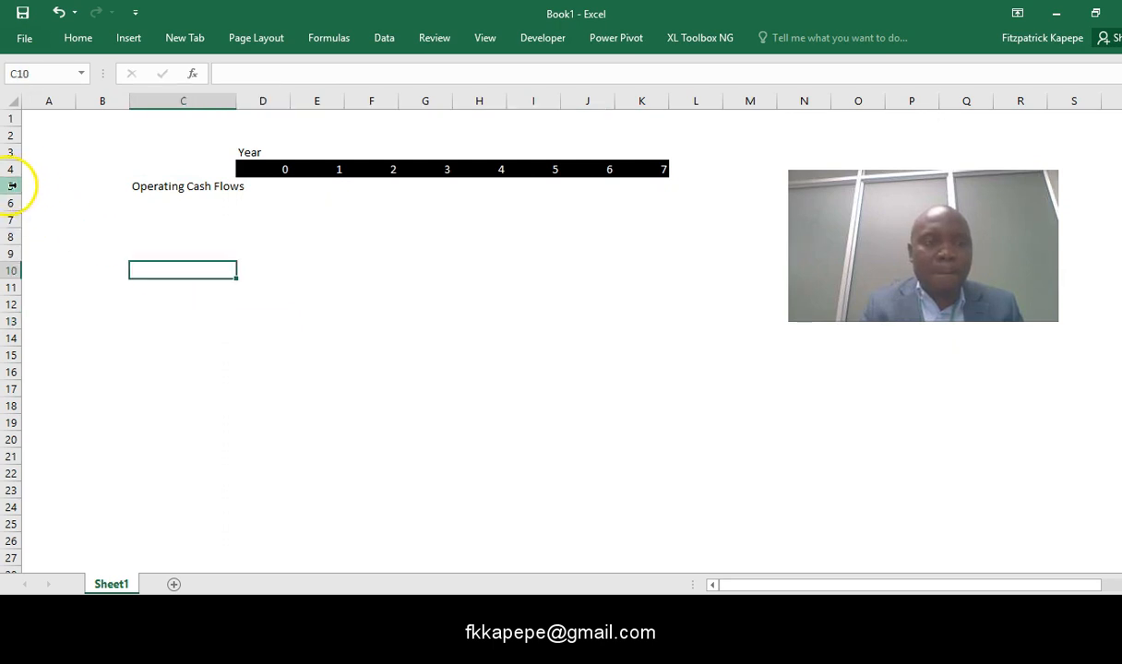
- Insert a new row above the Operating Cash Flows row
left_click(11, 185)
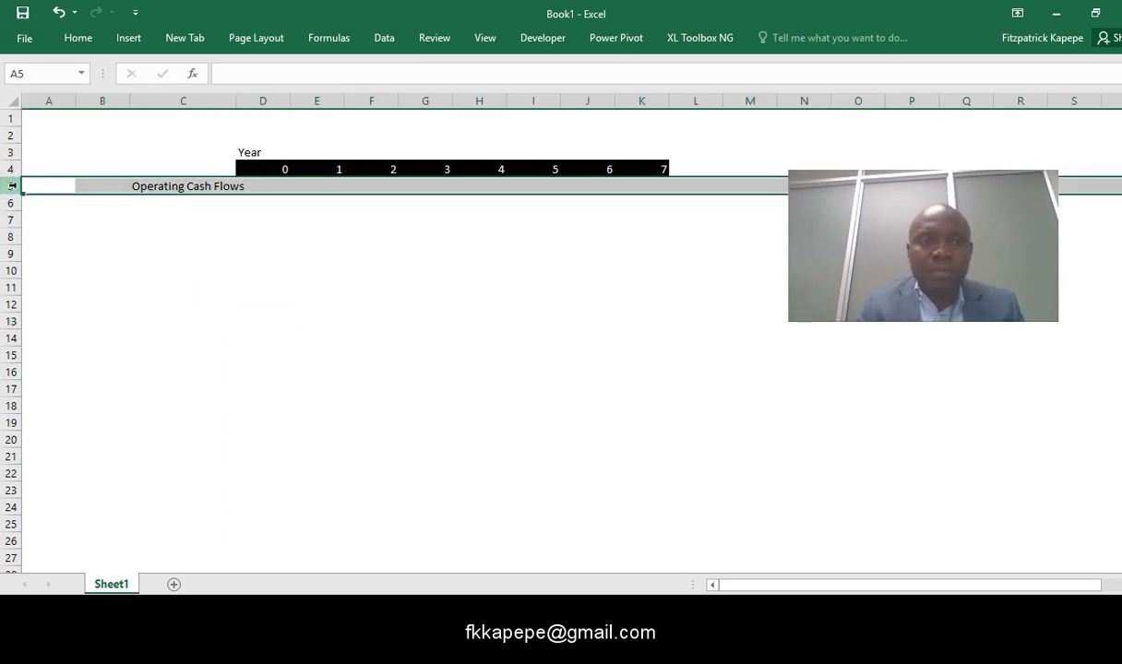
key("ctrl+shift+plus")
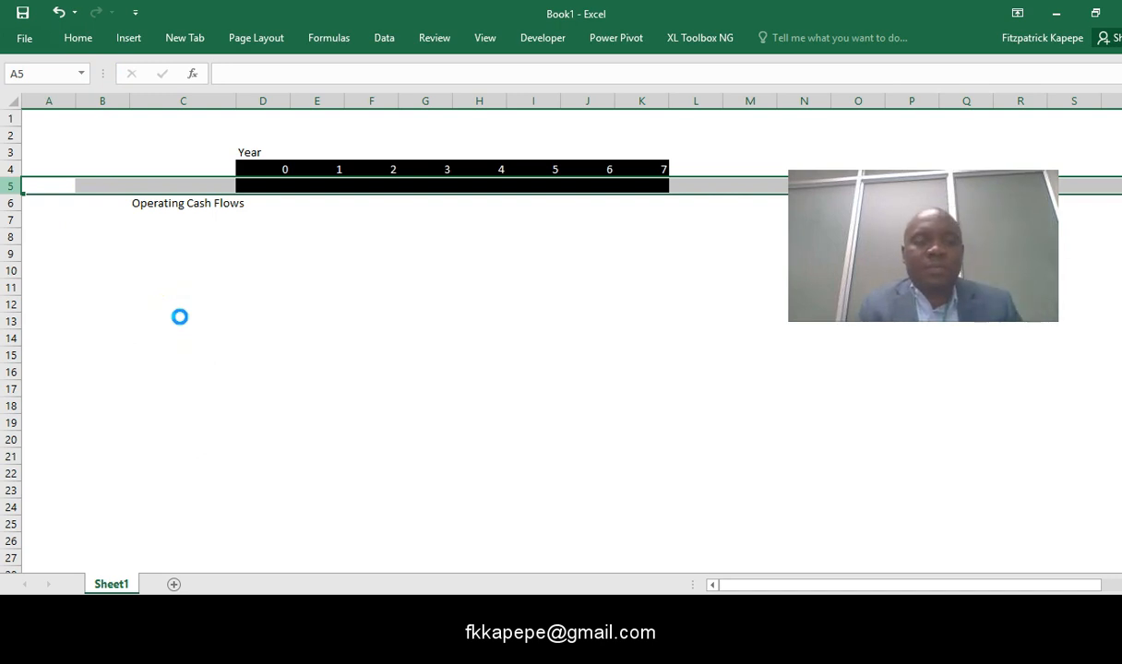
- Try to clear the black fill from the inserted row 5 through the cell formatting options
key("ctrl+1")
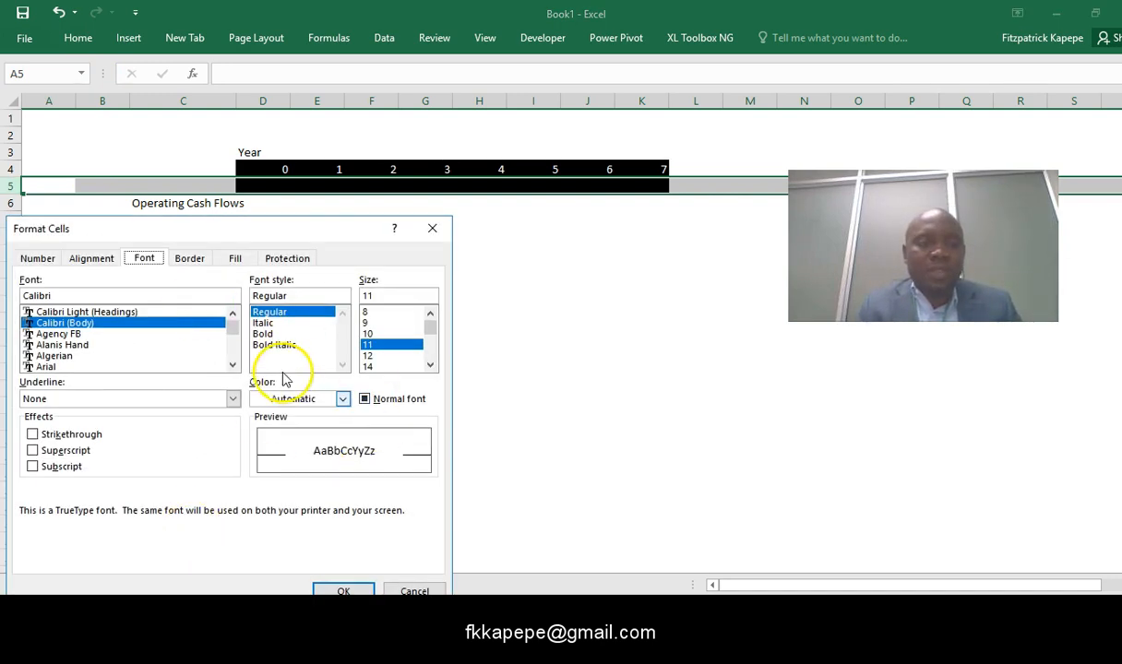
left_click(237, 259)
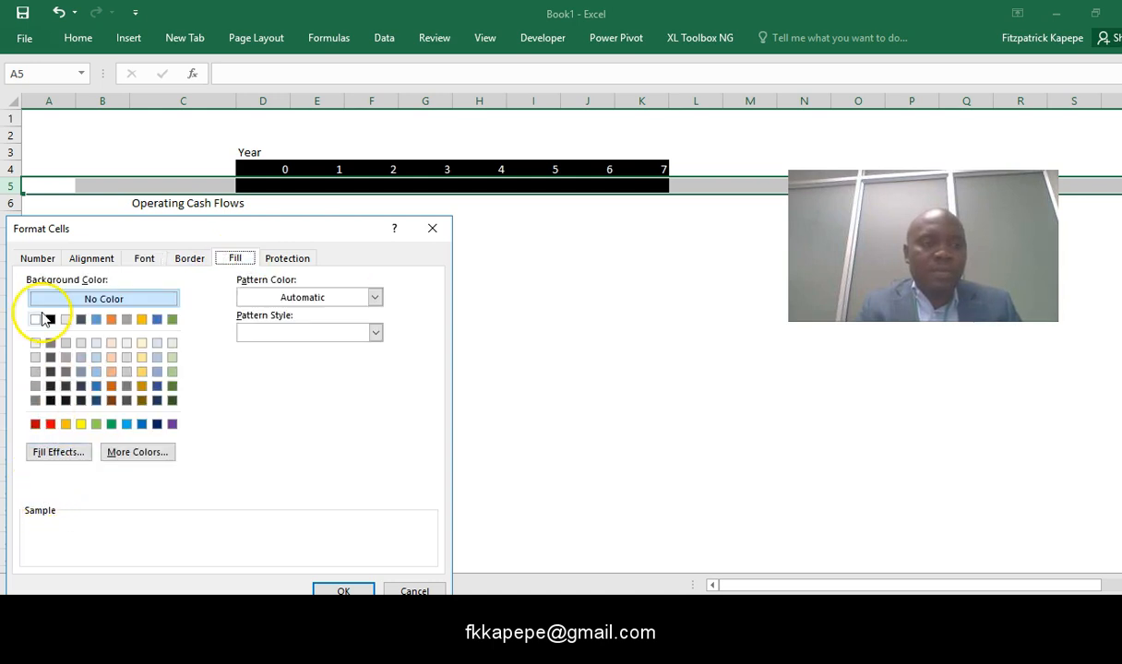
left_click(337, 591)
left_click(334, 326)
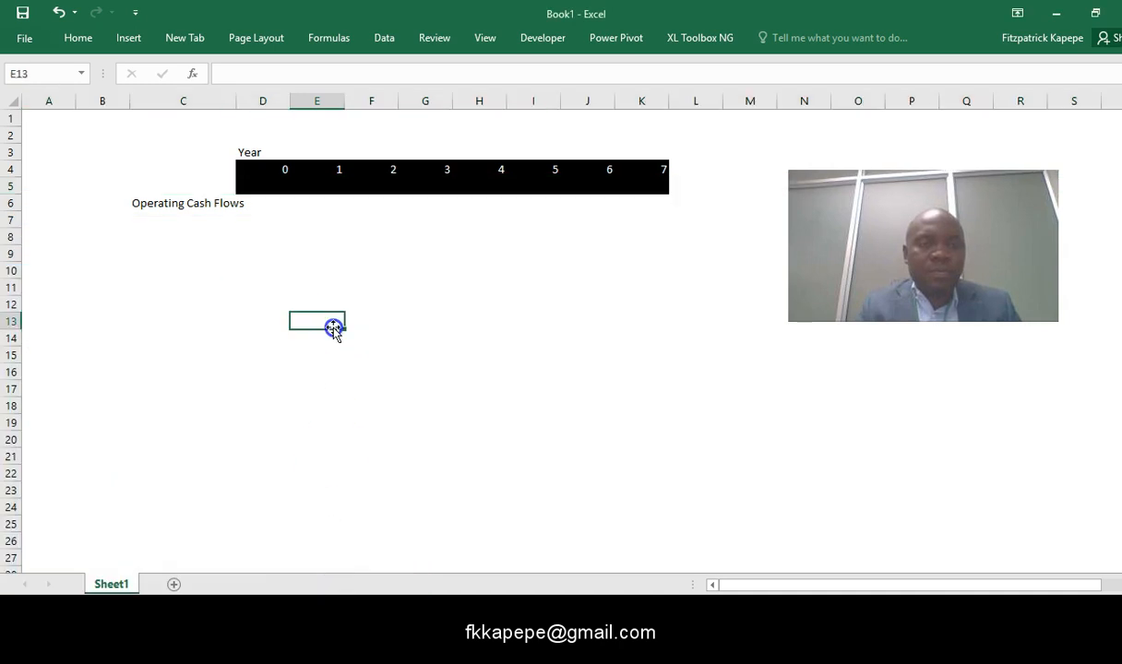
- Remove the black fill from cells D5:K5 in the inserted row
left_click_drag(245, 184, 641, 186)
left_click(77, 42)
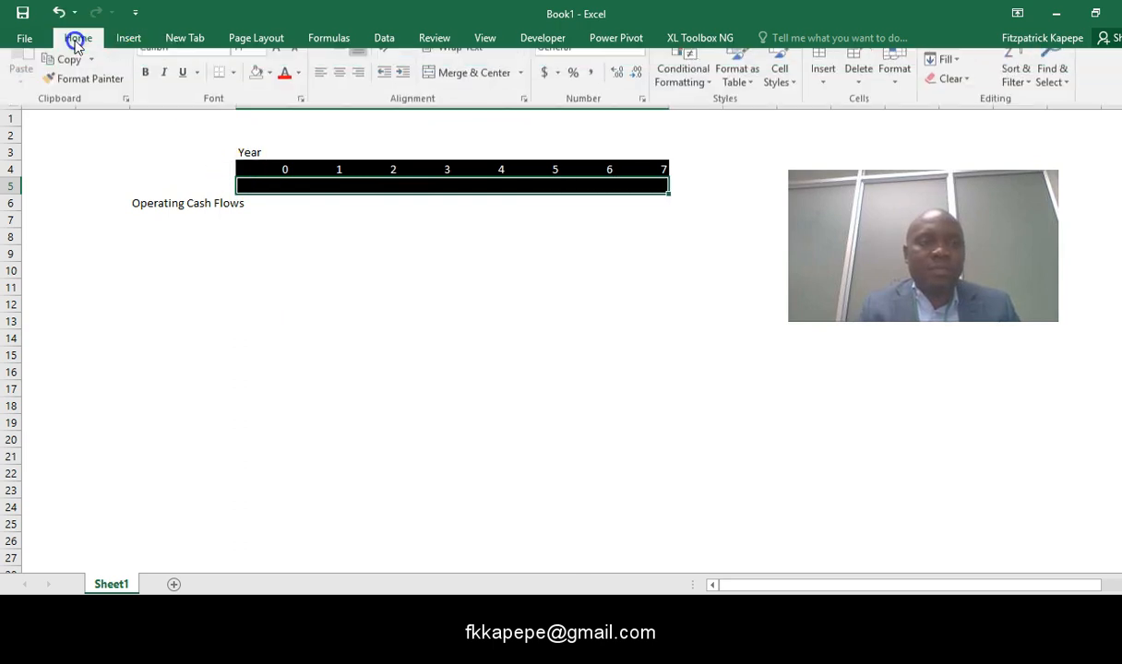
left_click(257, 96)
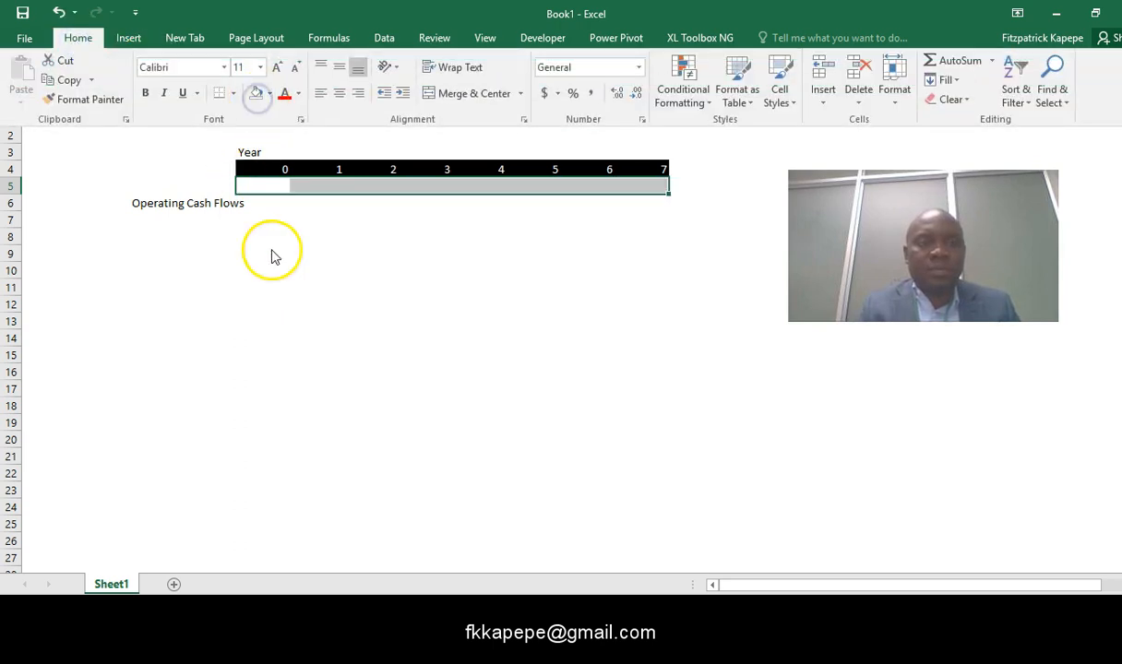
left_click(273, 254)
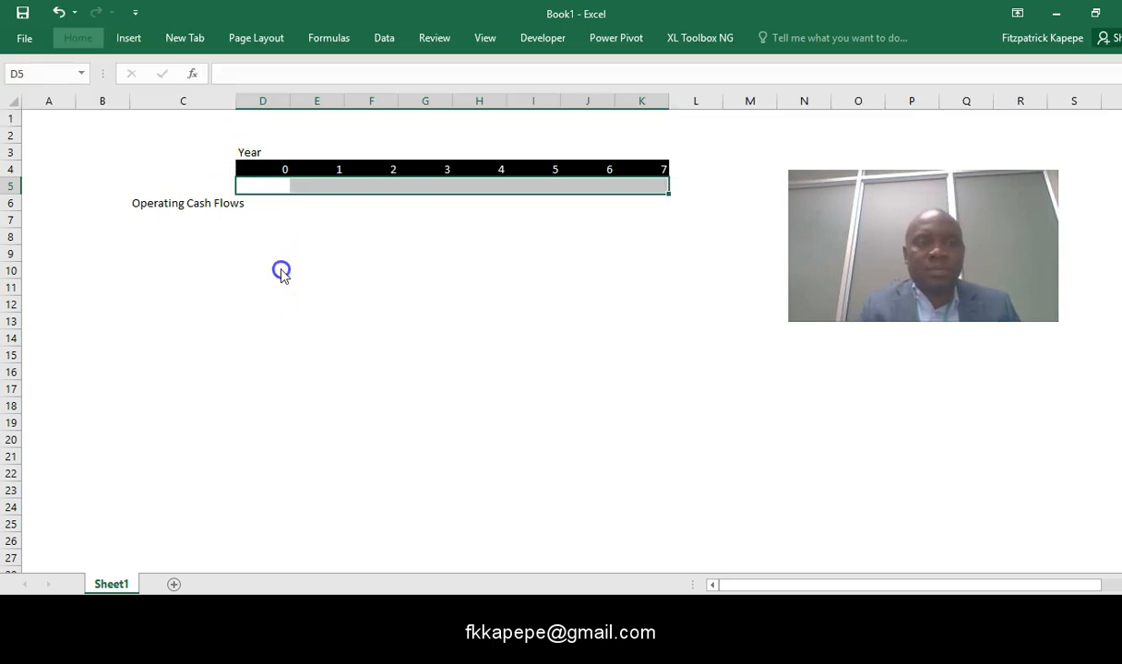
- Set the height of the blank row 5 to 6
left_click(11, 185)
right_click(11, 186)
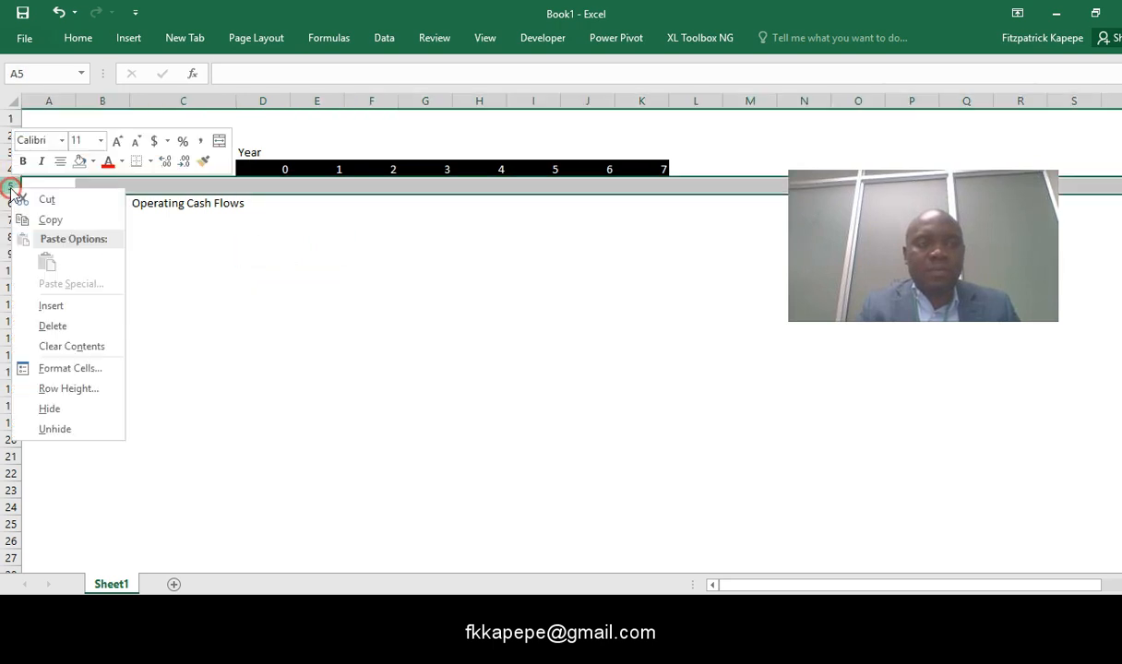
left_click(72, 389)
type("5")
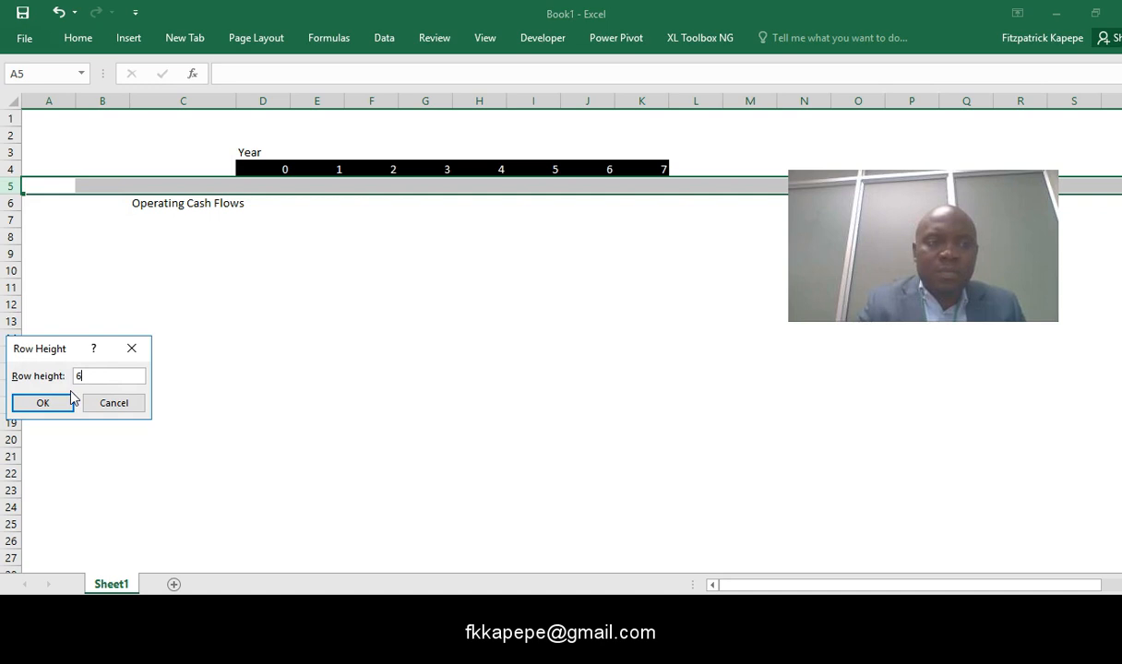
left_click(70, 398)
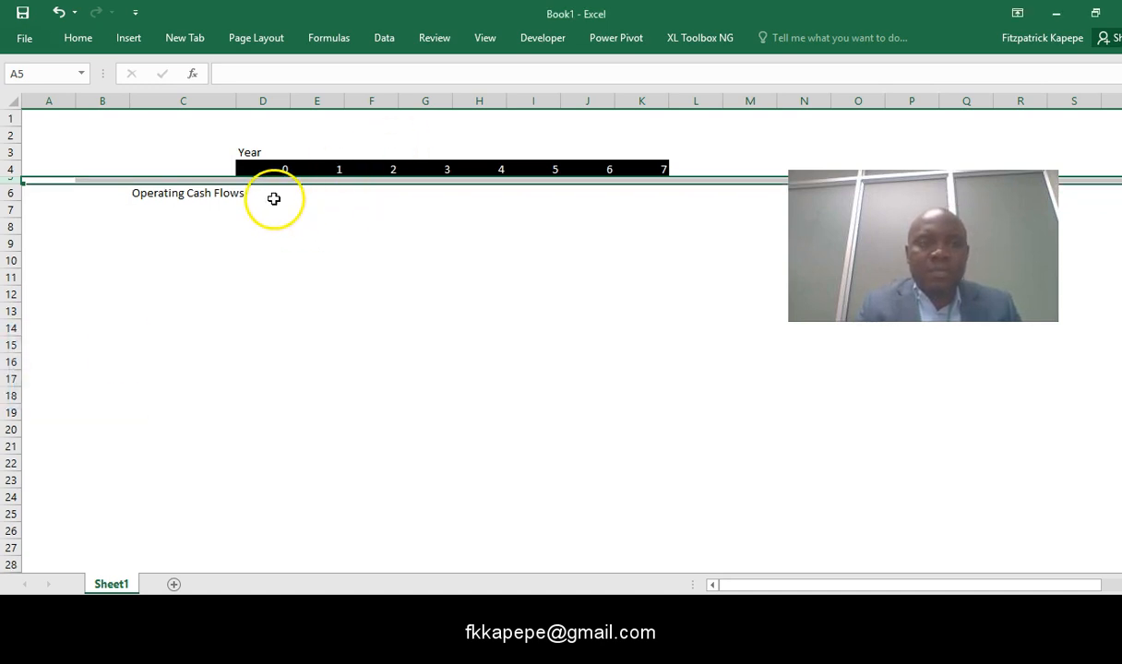
- Enter 80000 as the year 1 operating cash flow in cell E6
left_click(341, 198)
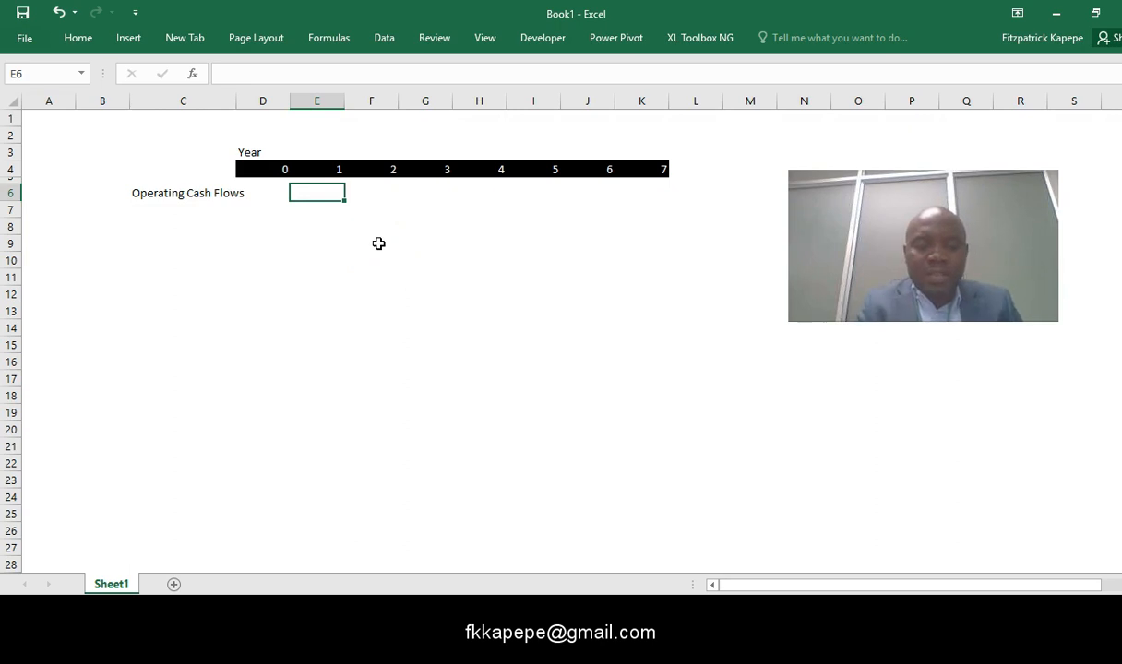
type("80000")
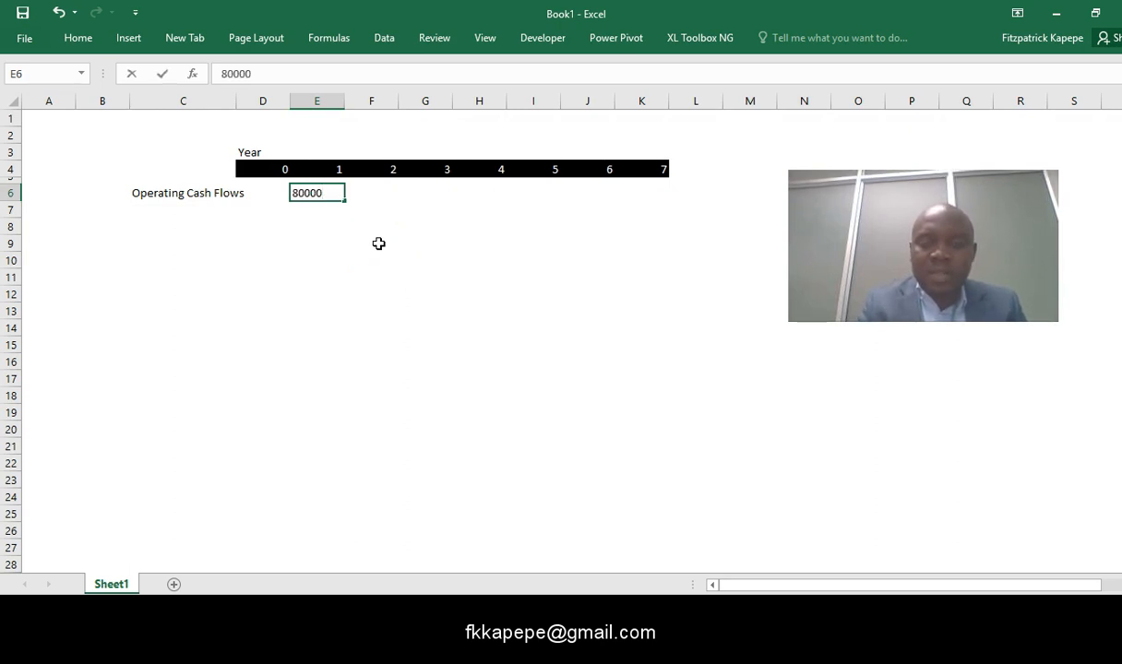
left_click(310, 247)
- Format the operating cash flow cells E6:K6 with a thousands separator and no decimal places
left_click(314, 193)
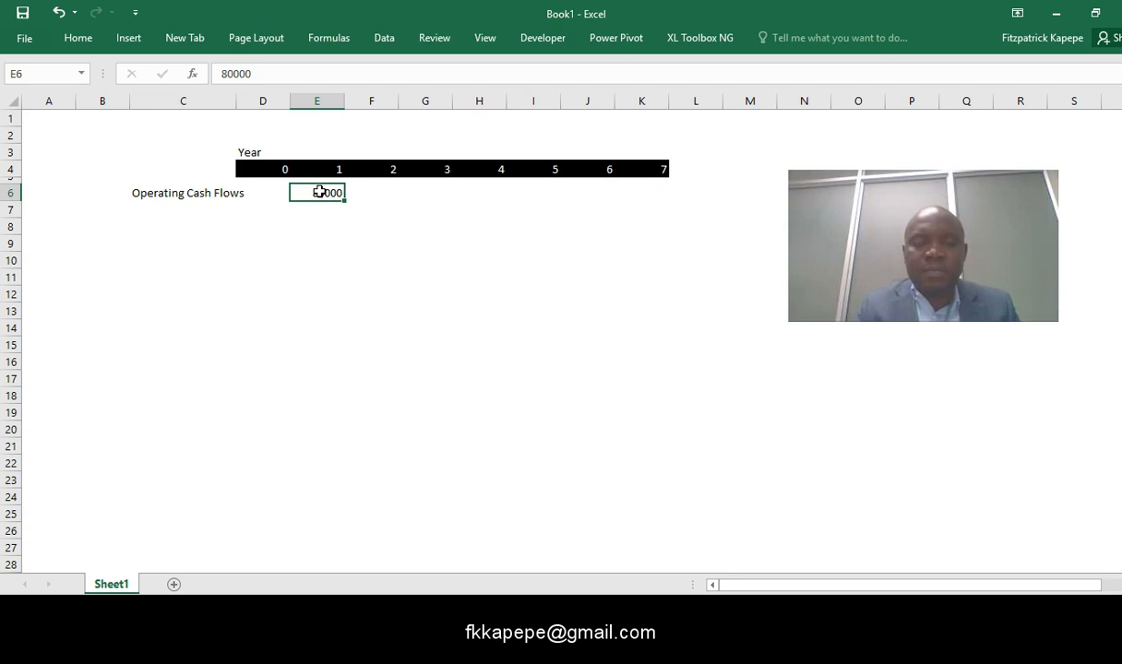
key("shift+Right")
key("shift+Right")
key("shift+Right")
key("shift+Right")
key("shift+Right")
key("shift+Right")
right_click(318, 192)
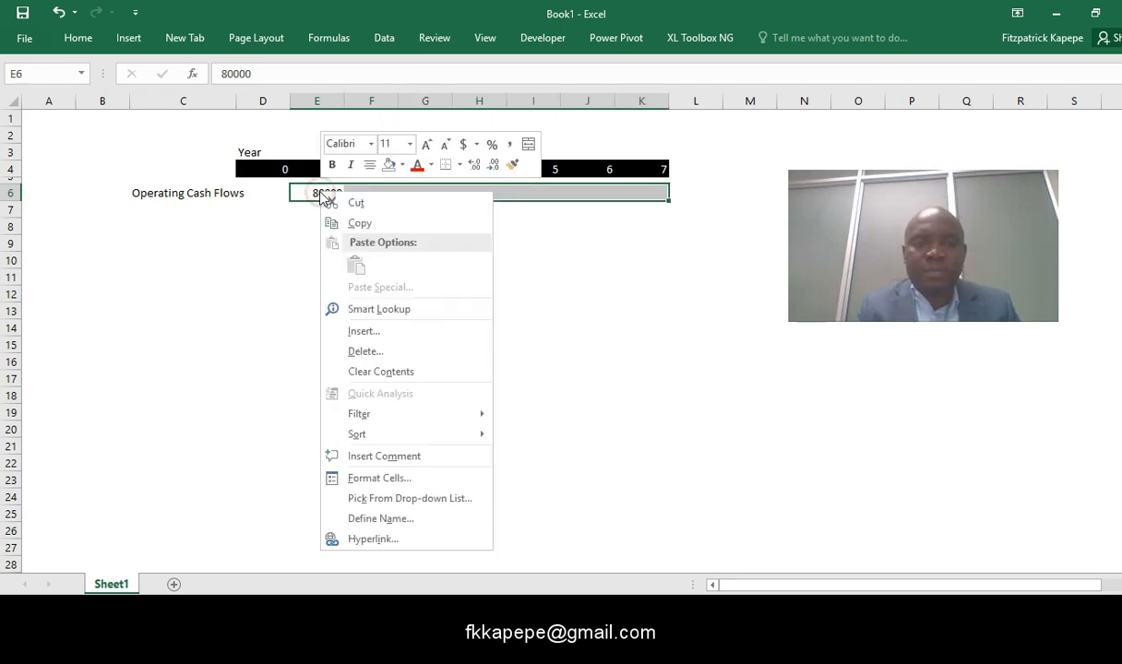
left_click(512, 144)
left_click(493, 165)
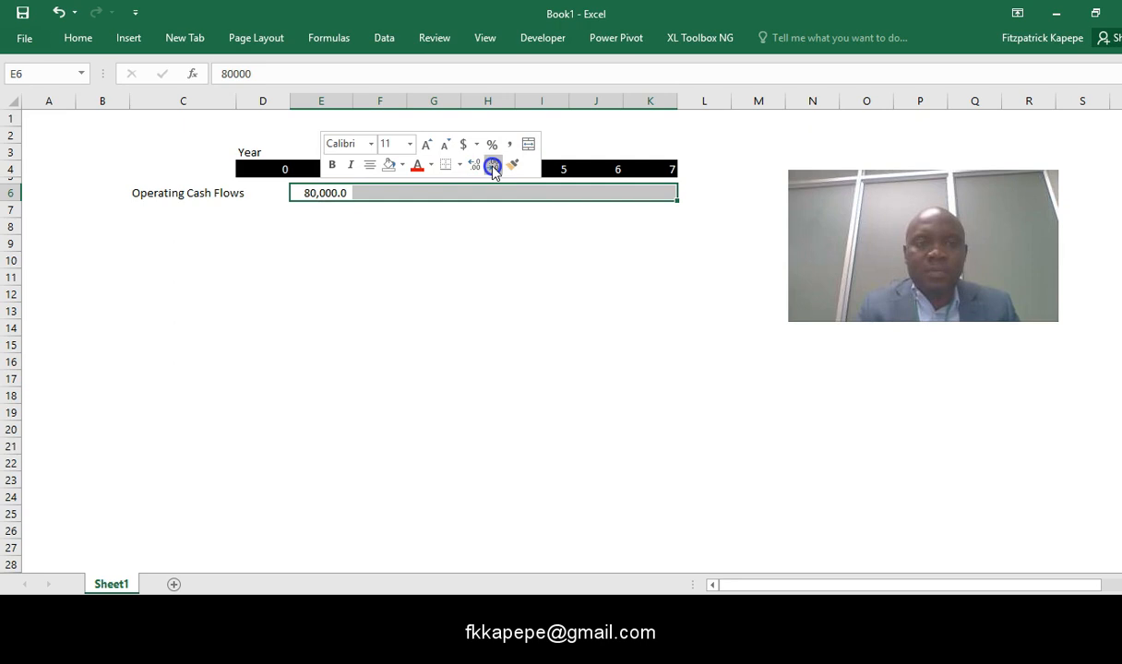
- Enter 4600000 as the year 2 operating cash flow in cell F6
left_click(397, 193)
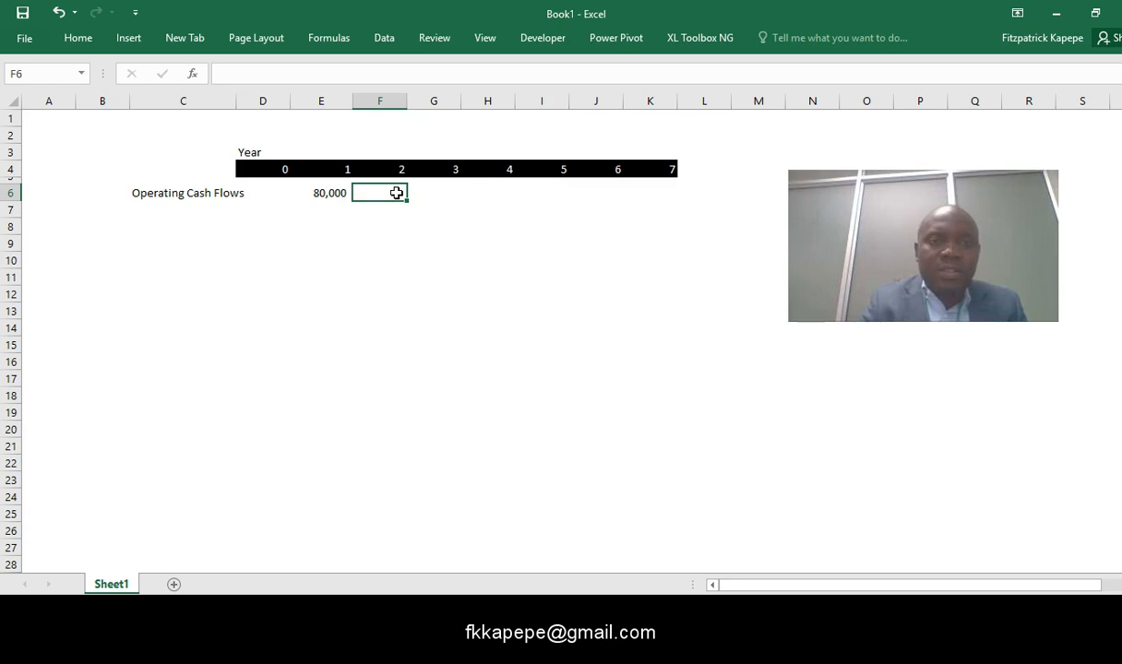
type("4600000")
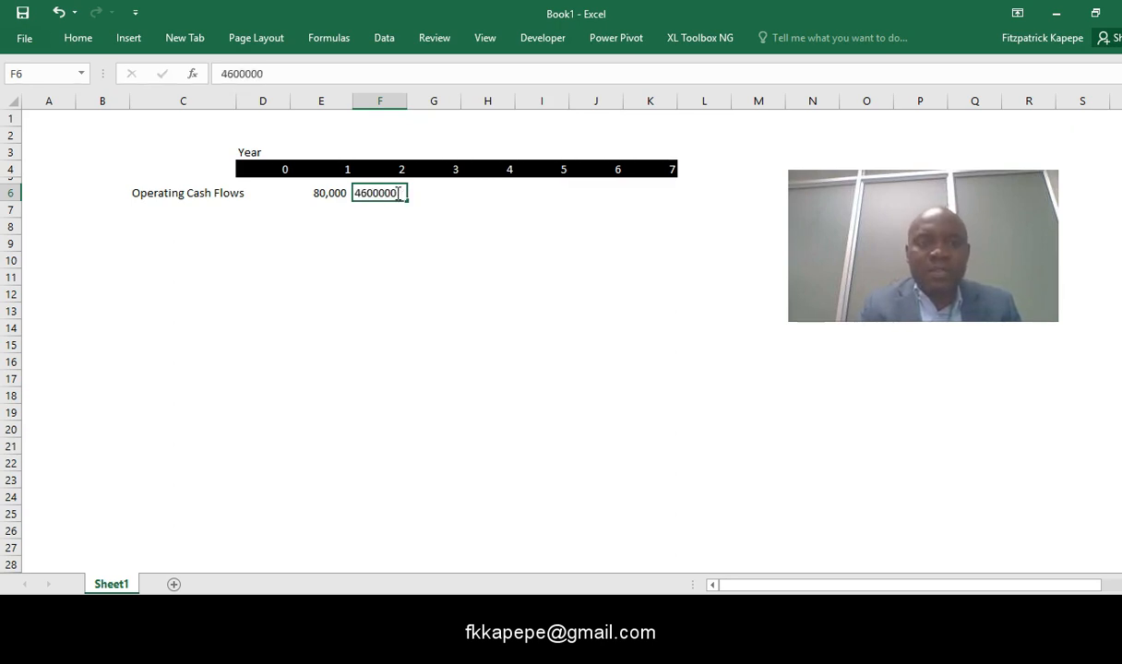
left_click(316, 317)
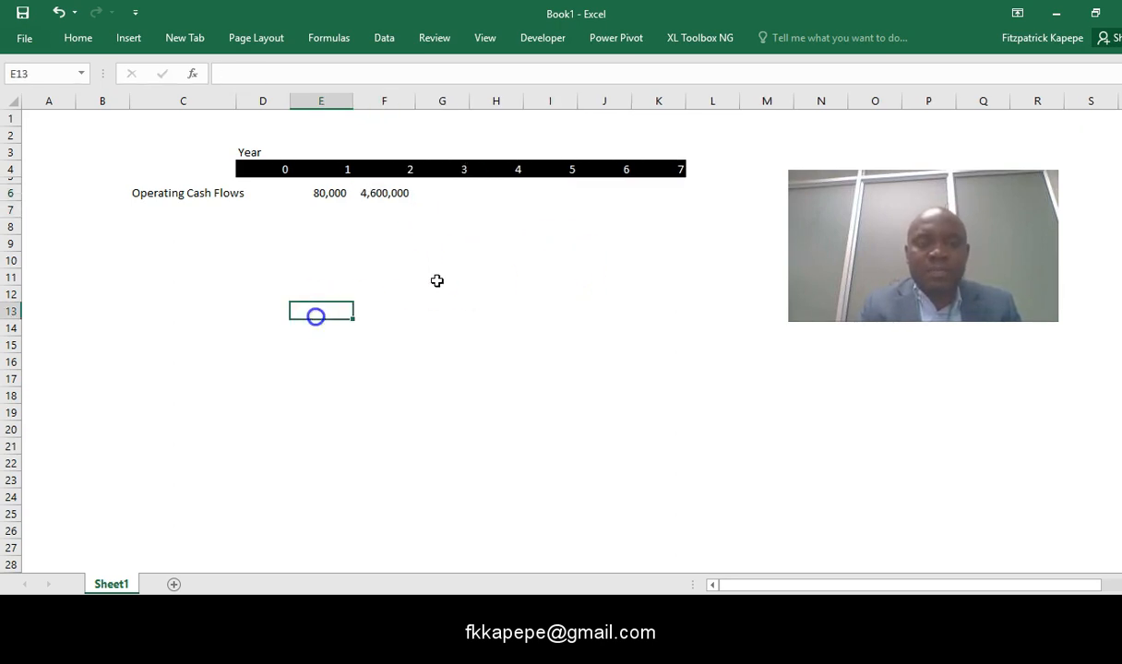
- Correct the year 2 operating cash flow in cell F6 to 460000
left_click(396, 195)
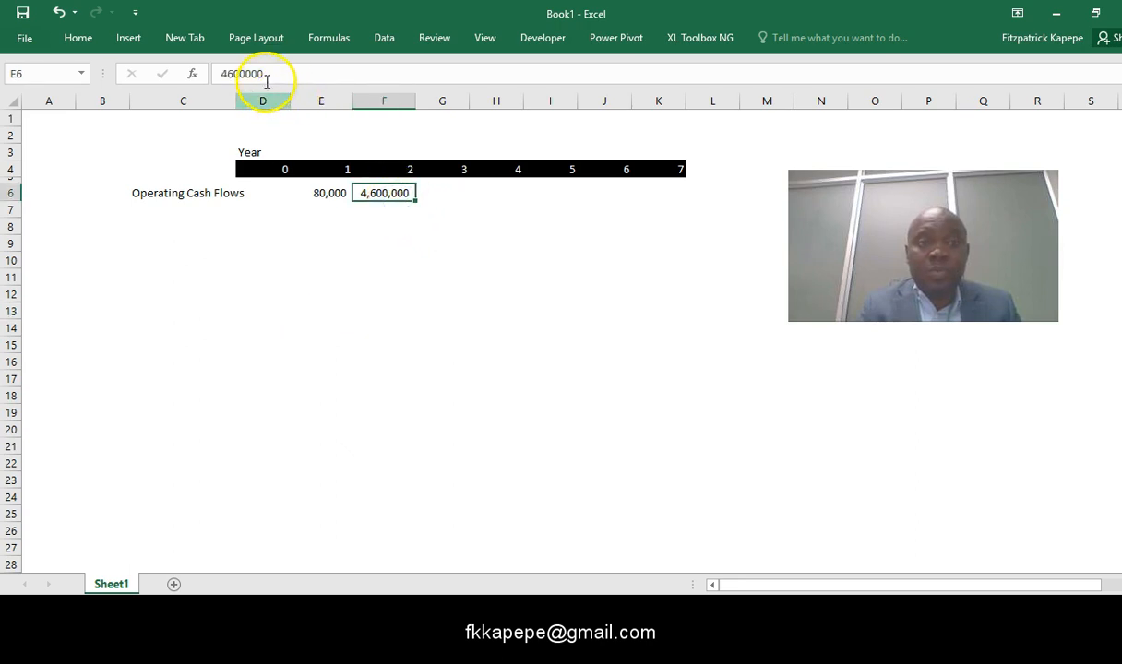
left_click(265, 73)
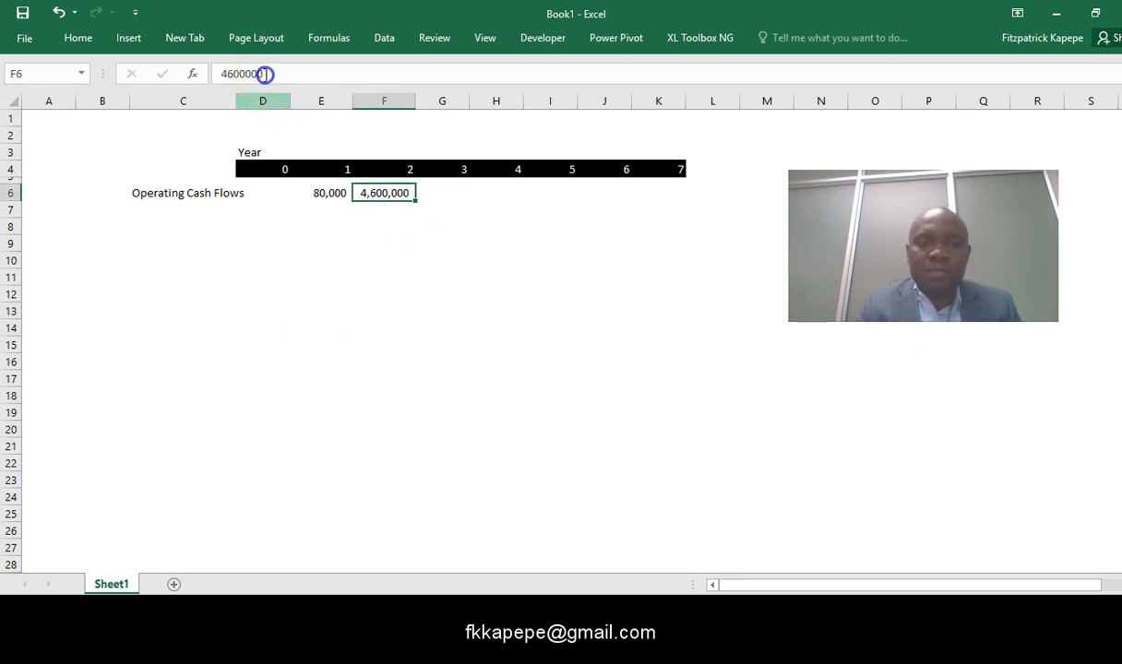
left_click(438, 318)
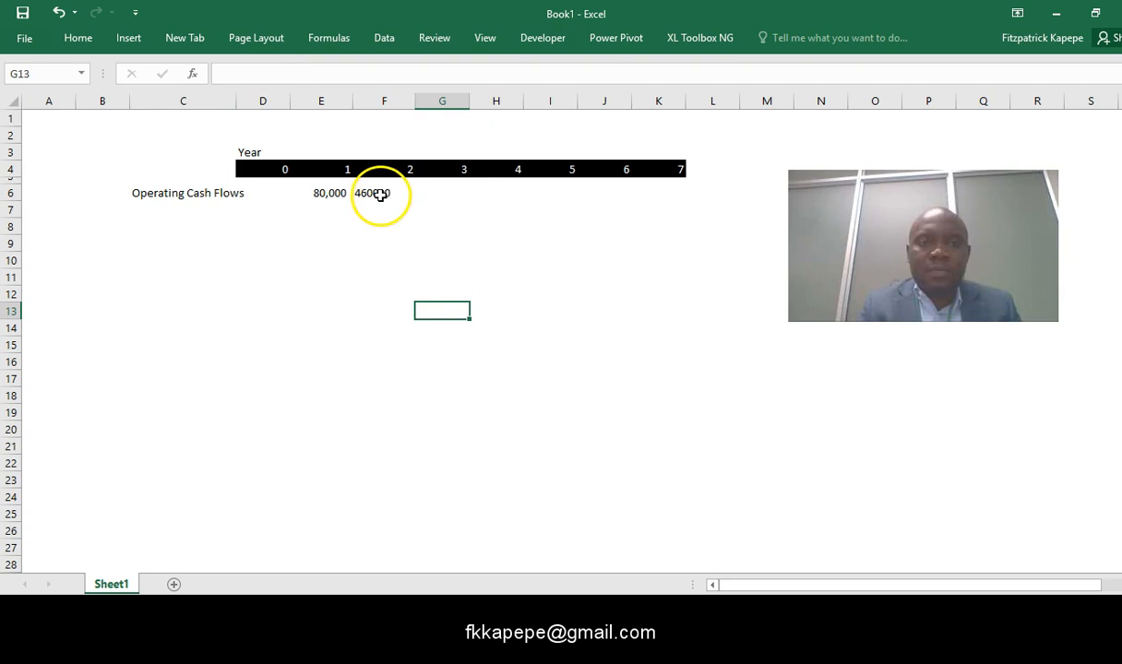
- Enter operating cash flows of 900000 for year 3 in cell G6 and 450000 for year 4 in cell H6
left_click(471, 192)
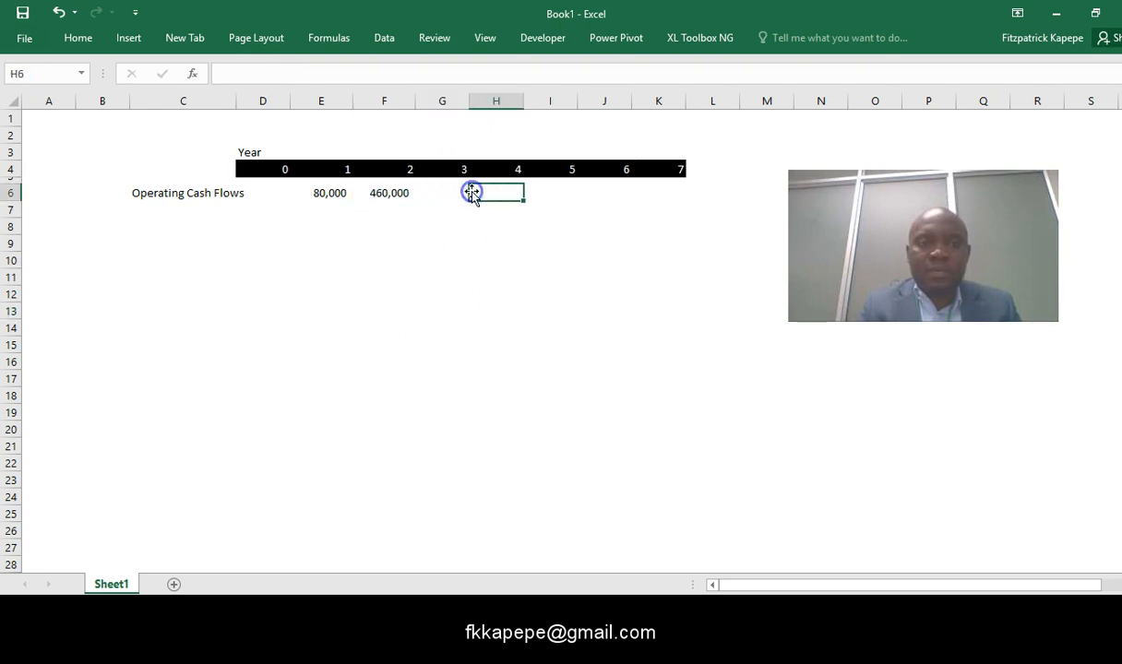
left_click(456, 189)
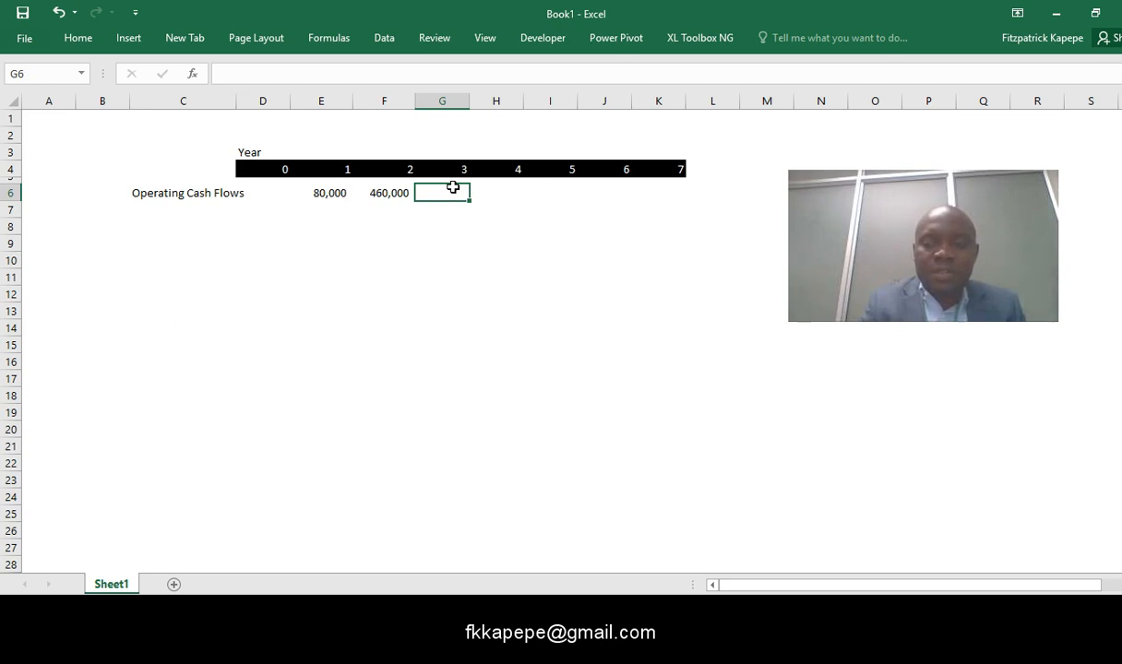
type("900000")
left_click(490, 238)
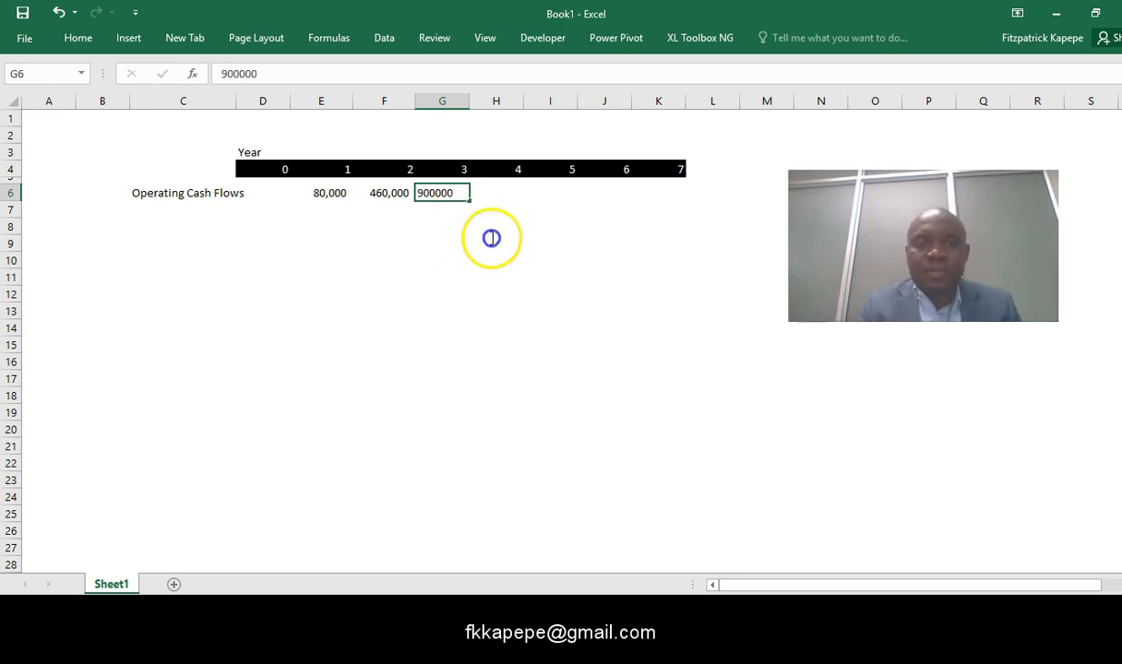
left_click(511, 191)
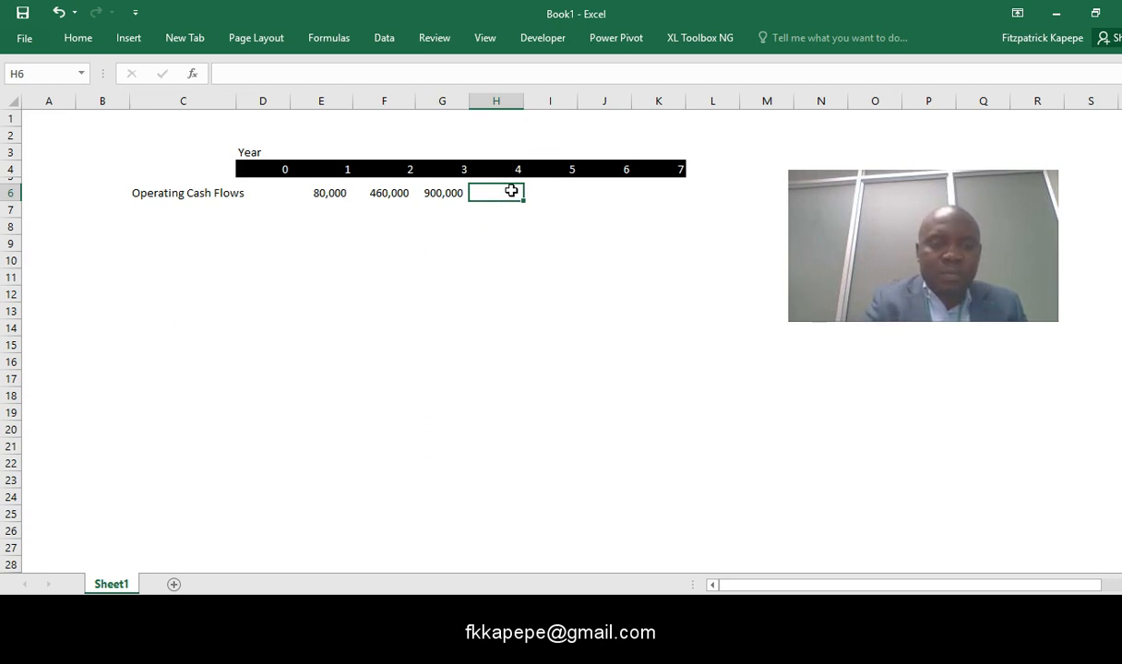
type("450000")
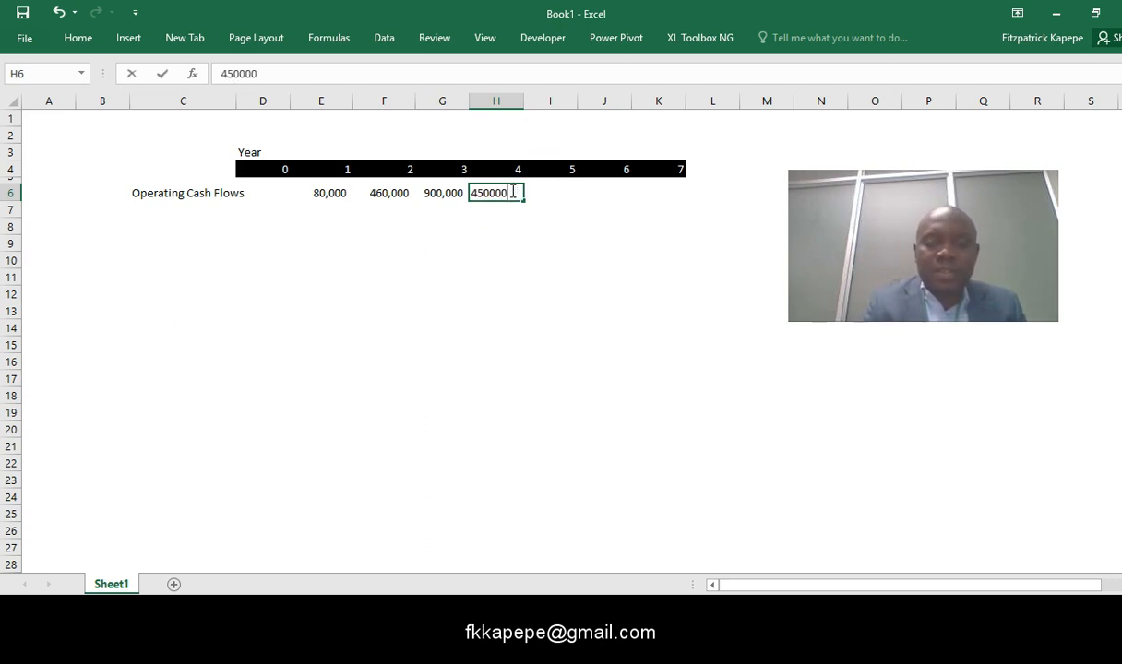
key("Return")
key("Return")
key("Return")
key("Return")
- Enter operating cash flows of 60000 for year 5 in cell I6 and 25000 for year 6 in cell J6
left_click(576, 193)
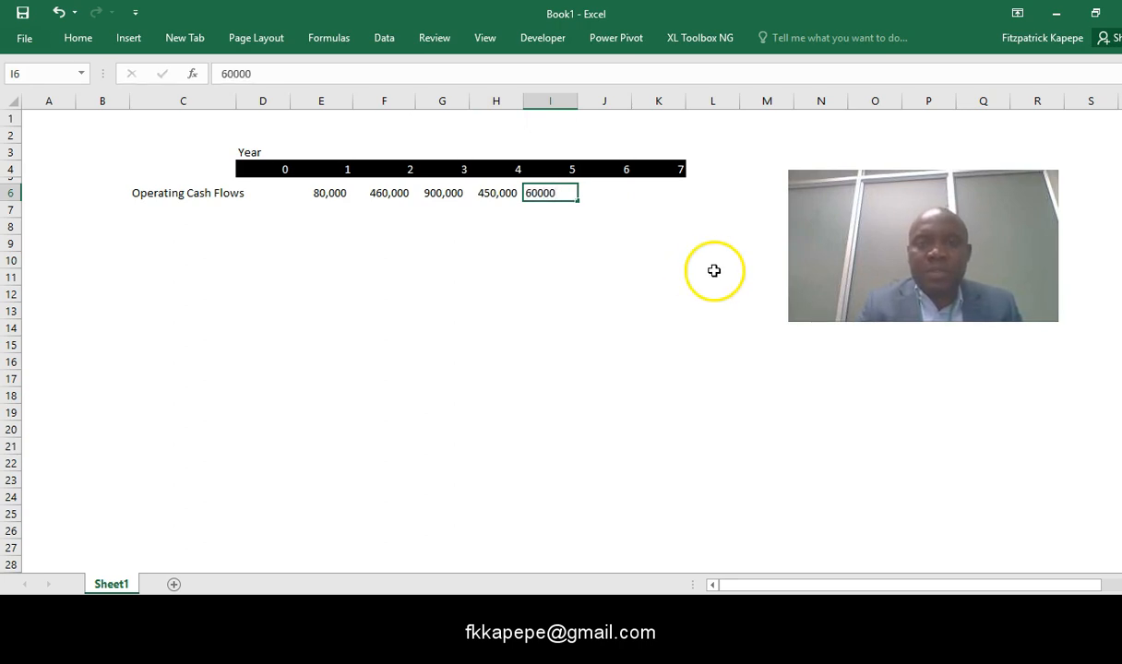
left_click(622, 188)
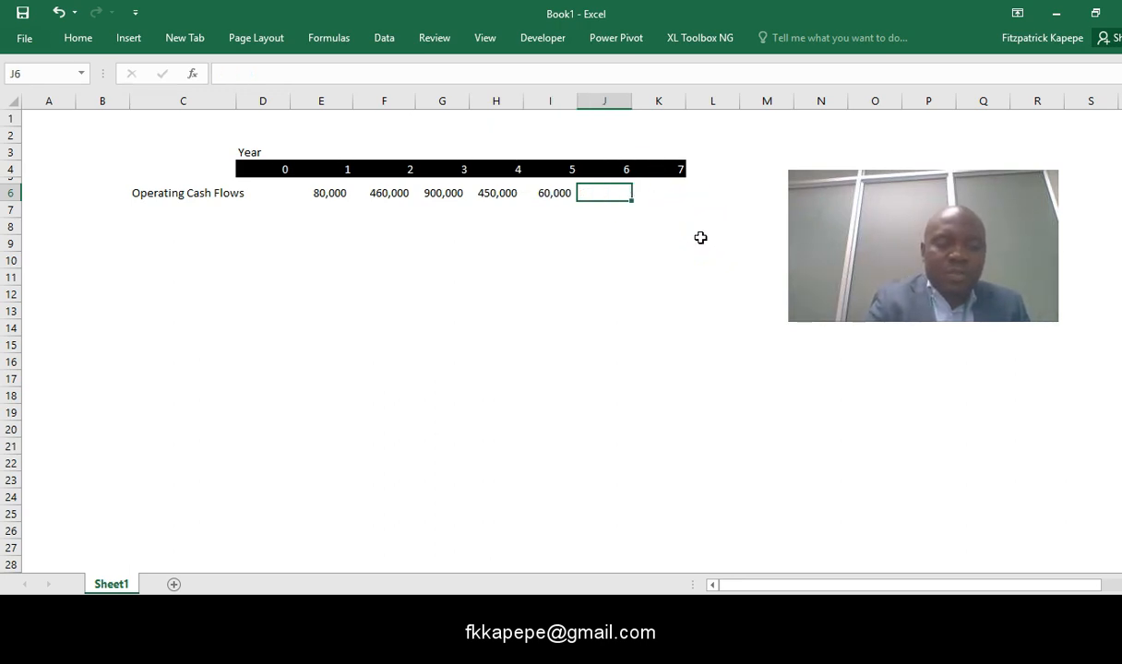
left_click(683, 195)
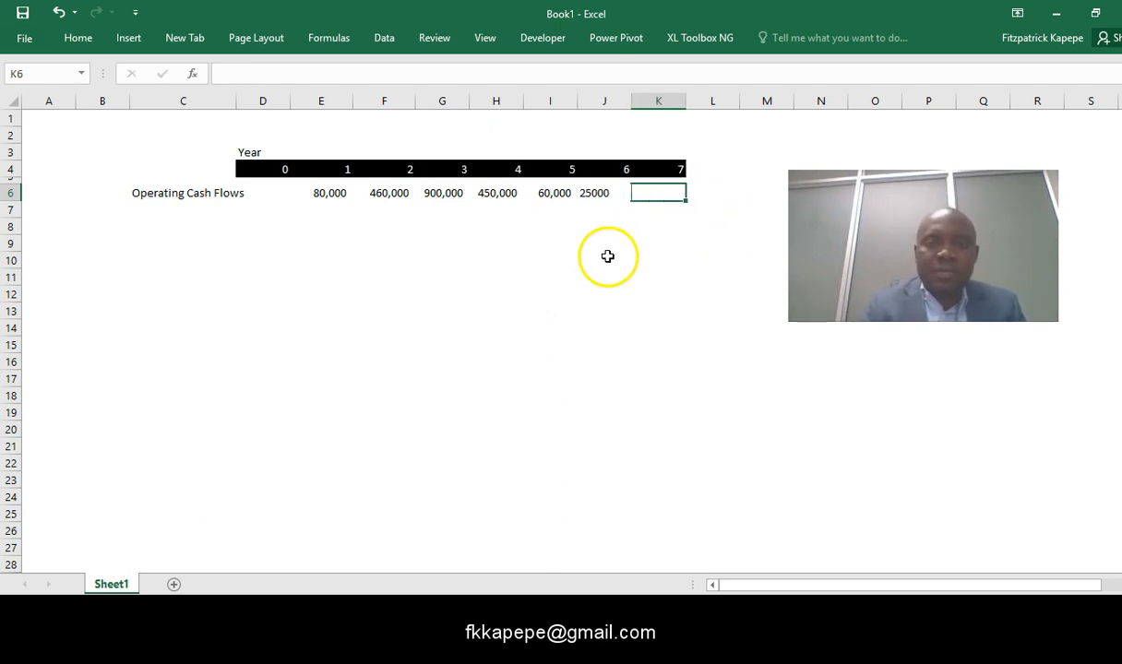
left_click(676, 199)
key("Left")
key("Down")
key("Down")
key("Down")
key("Down")
type("2")
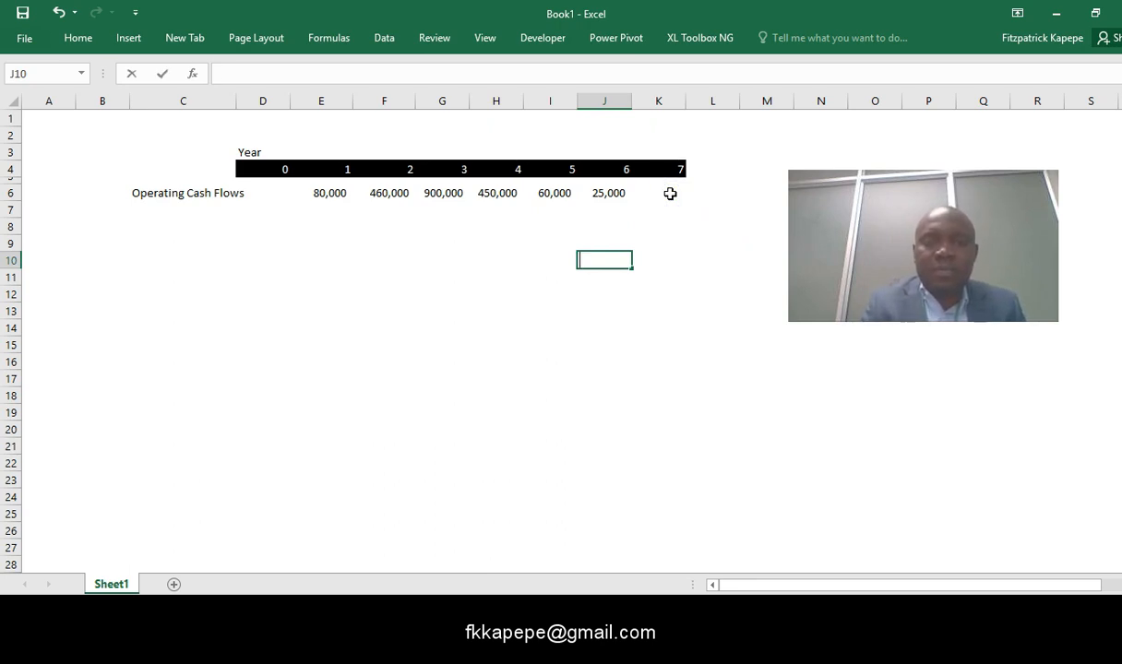
- Enter 200000 as the year 7 operating cash flow in cell K6
left_click(670, 194)
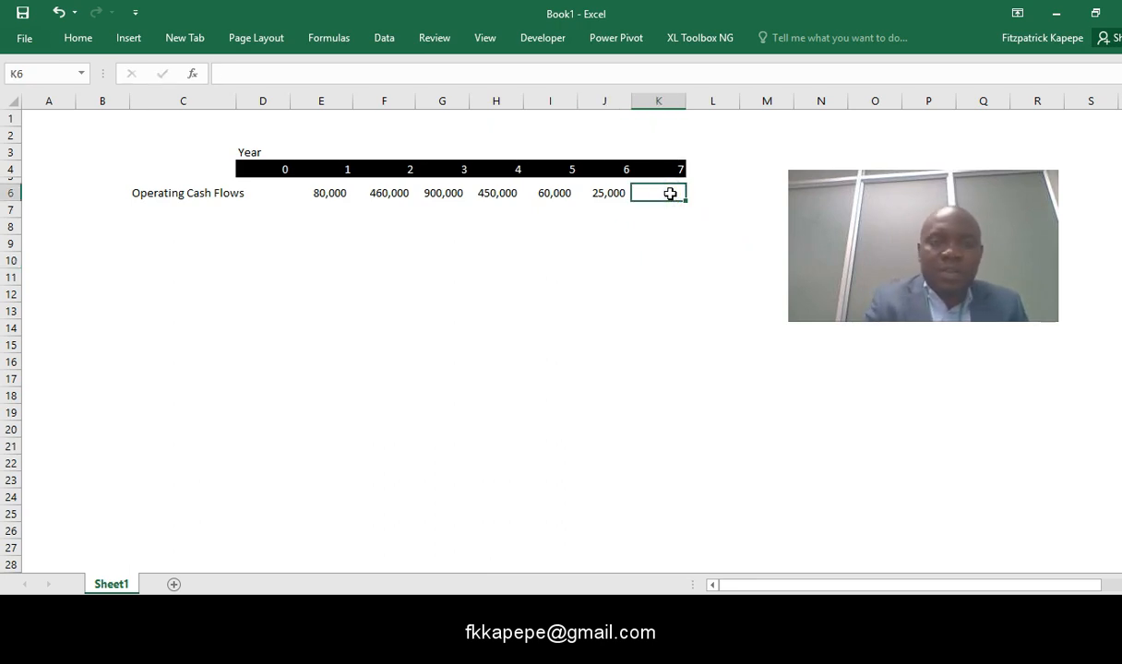
type("200000")
left_click(532, 378)
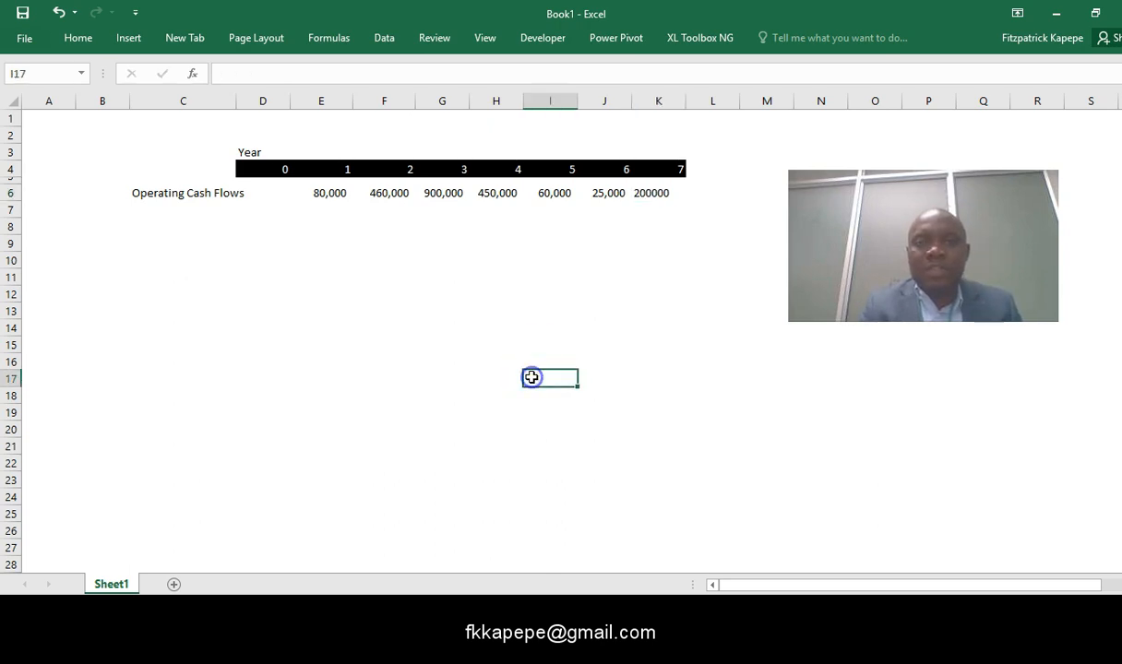
left_click(516, 323)
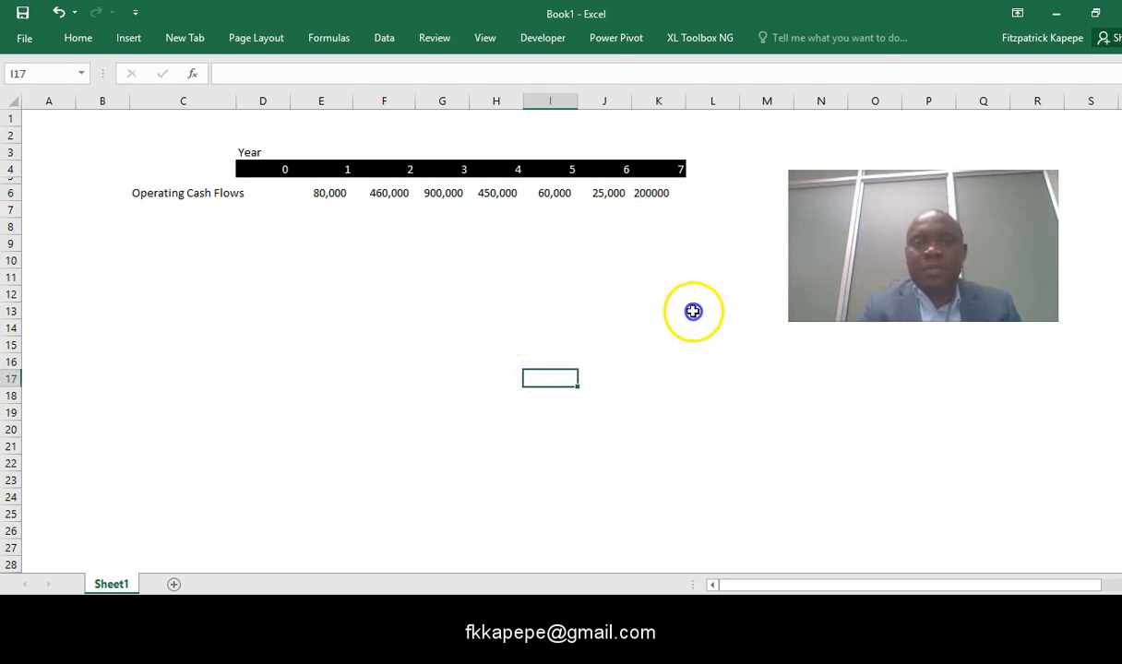
left_click(623, 204)
- Correct the year 7 operating cash flow in cell K6 to 20000
left_click(658, 191)
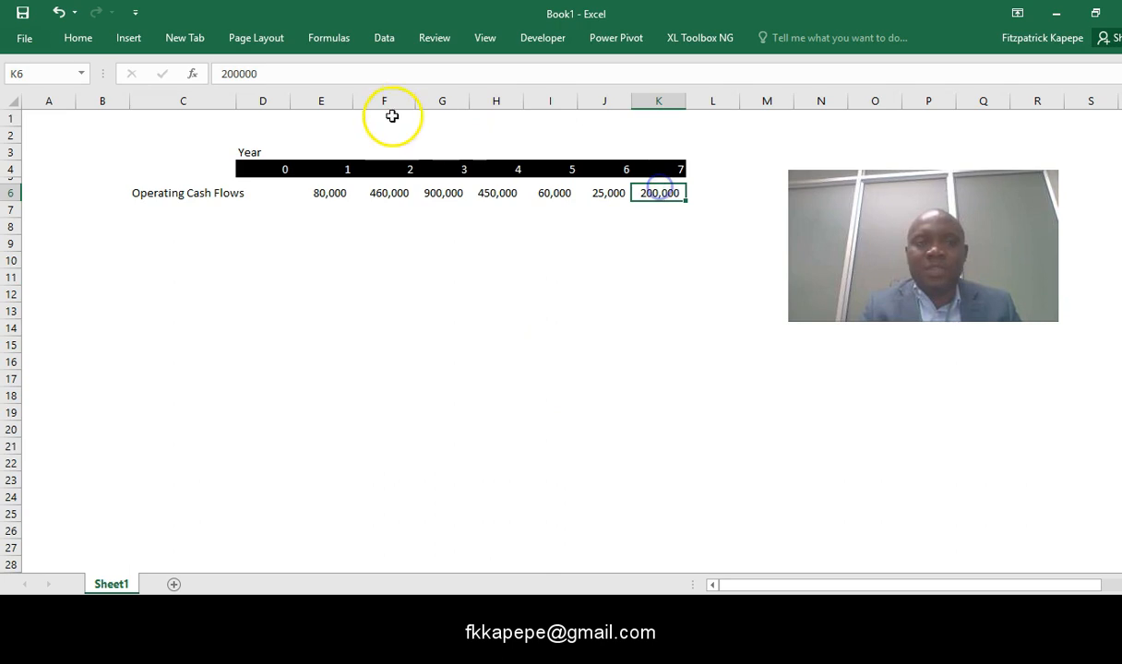
left_click(291, 66)
key("BackSpace")
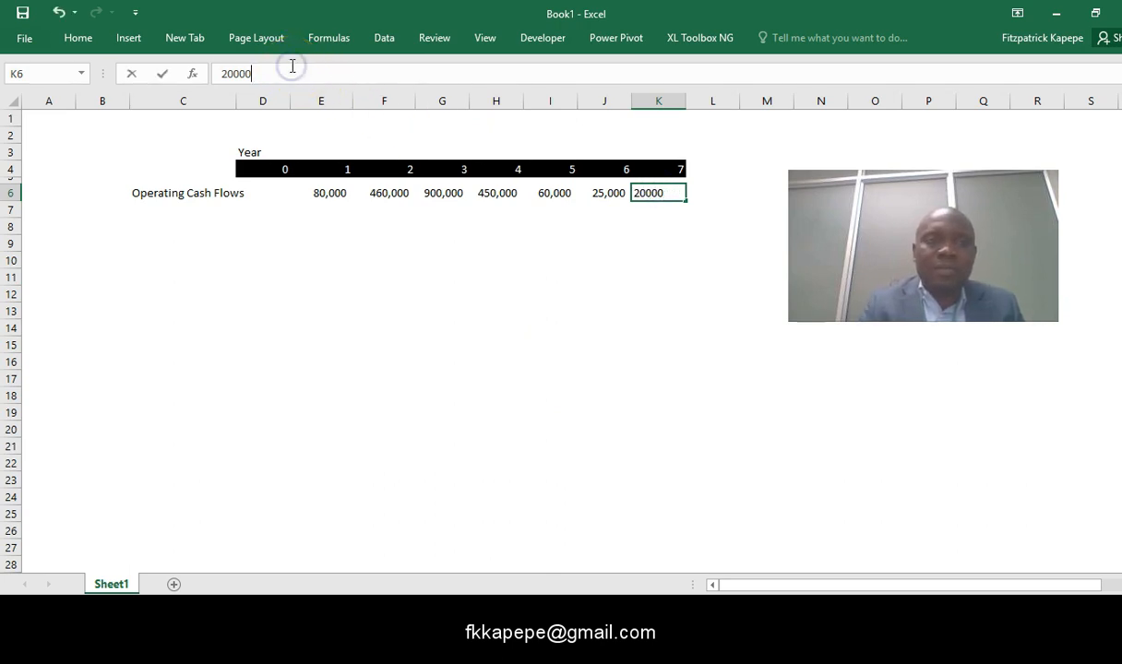
left_click(285, 349)
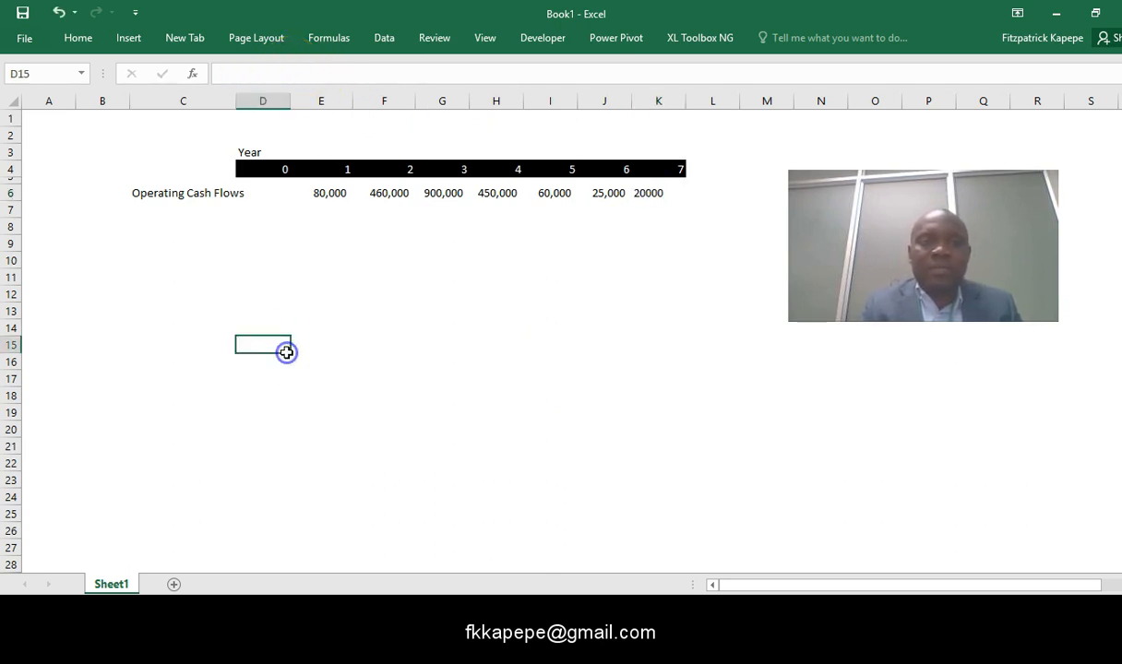
- Add the label Tax in cell B1 and enter a rate of 35% beside it in cell C1
left_click(155, 216)
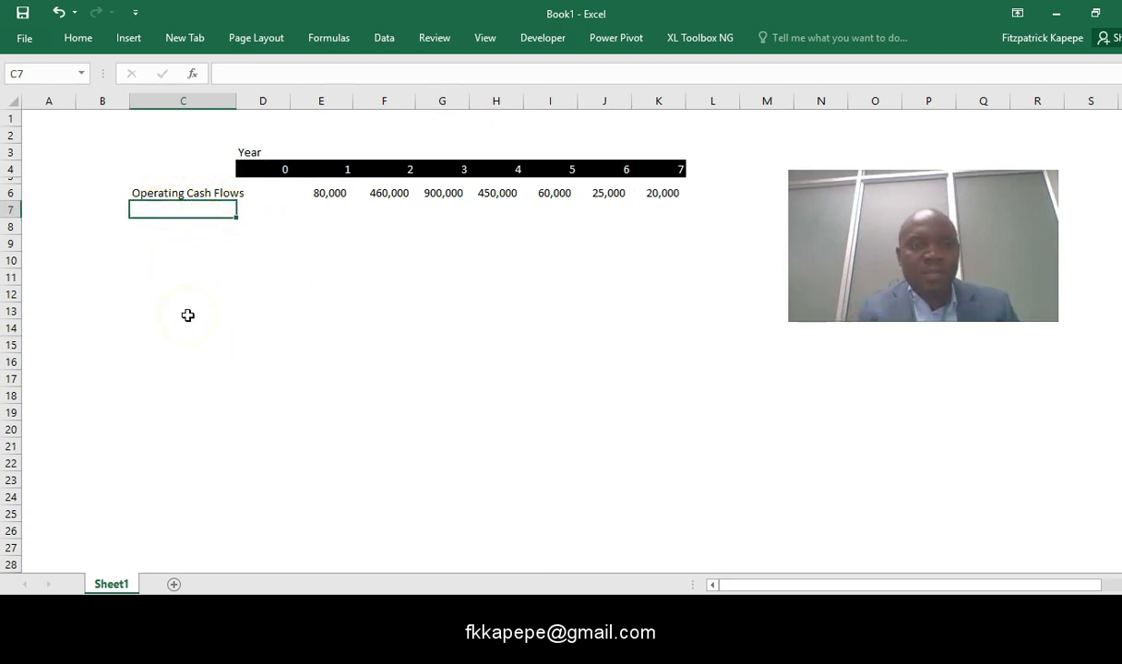
left_click(101, 118)
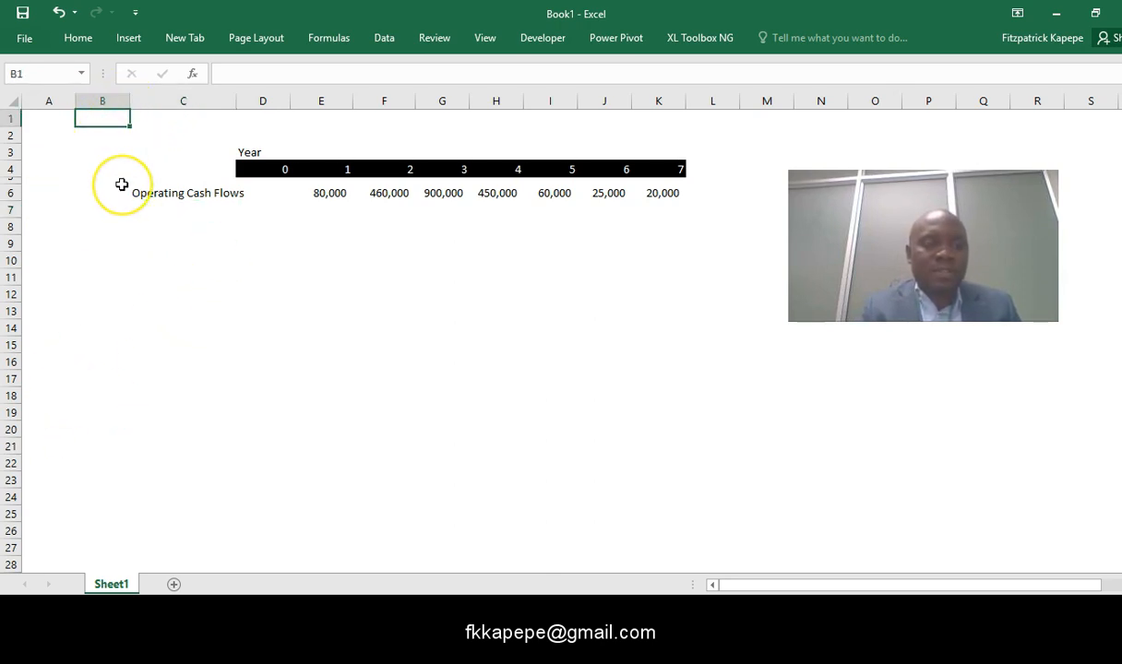
type("Tax")
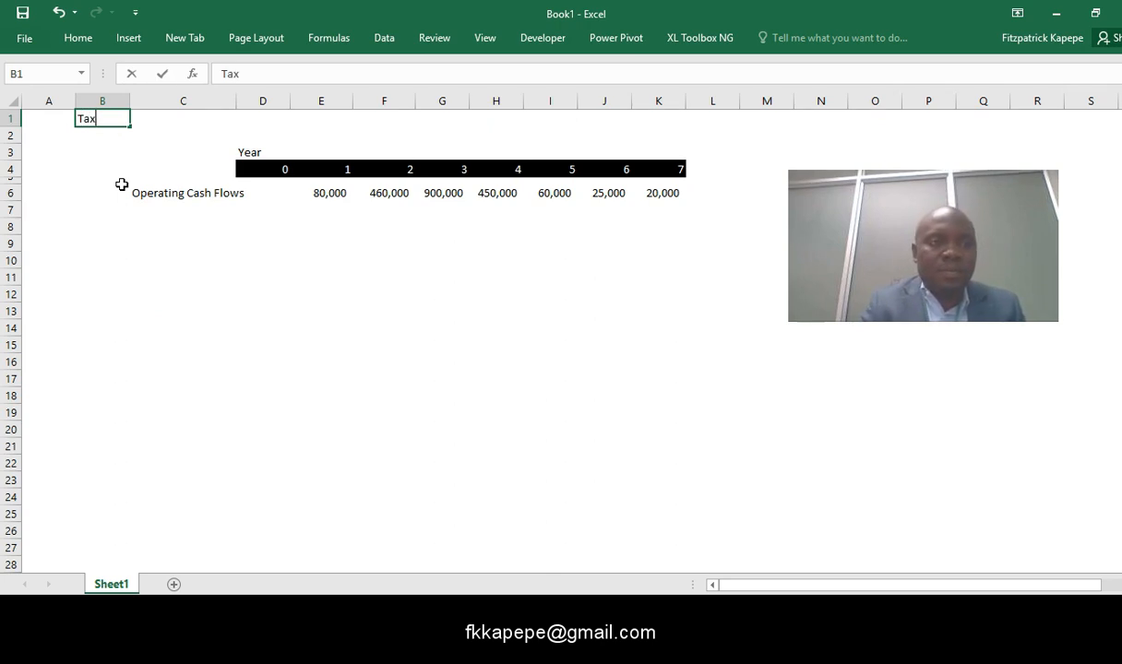
left_click(180, 112)
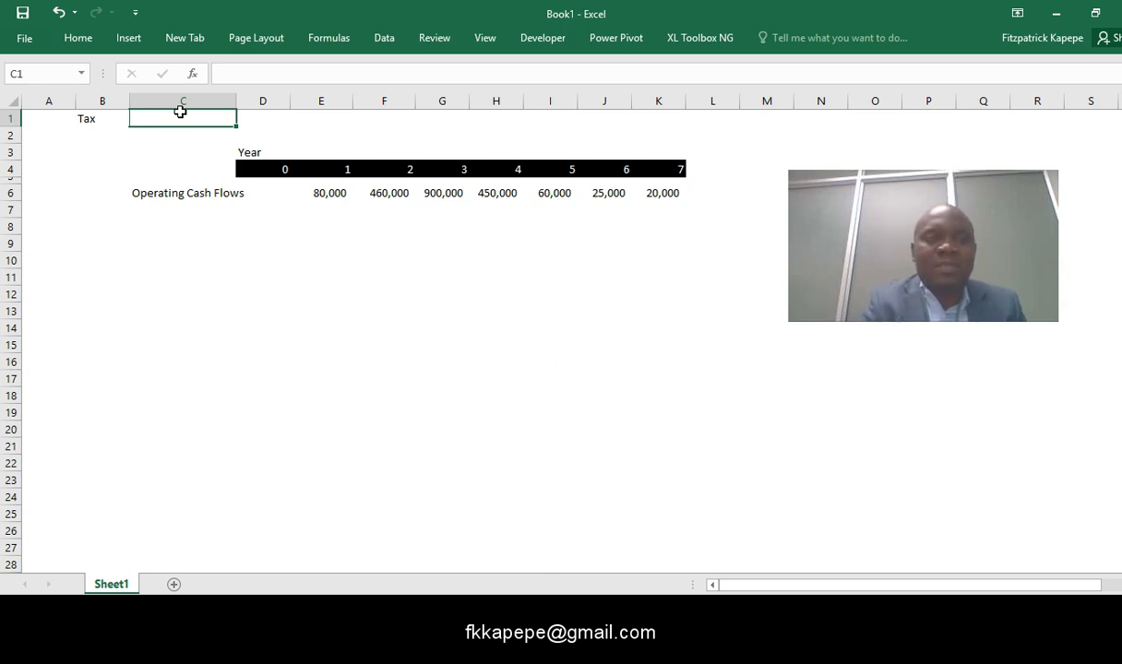
type("35%")
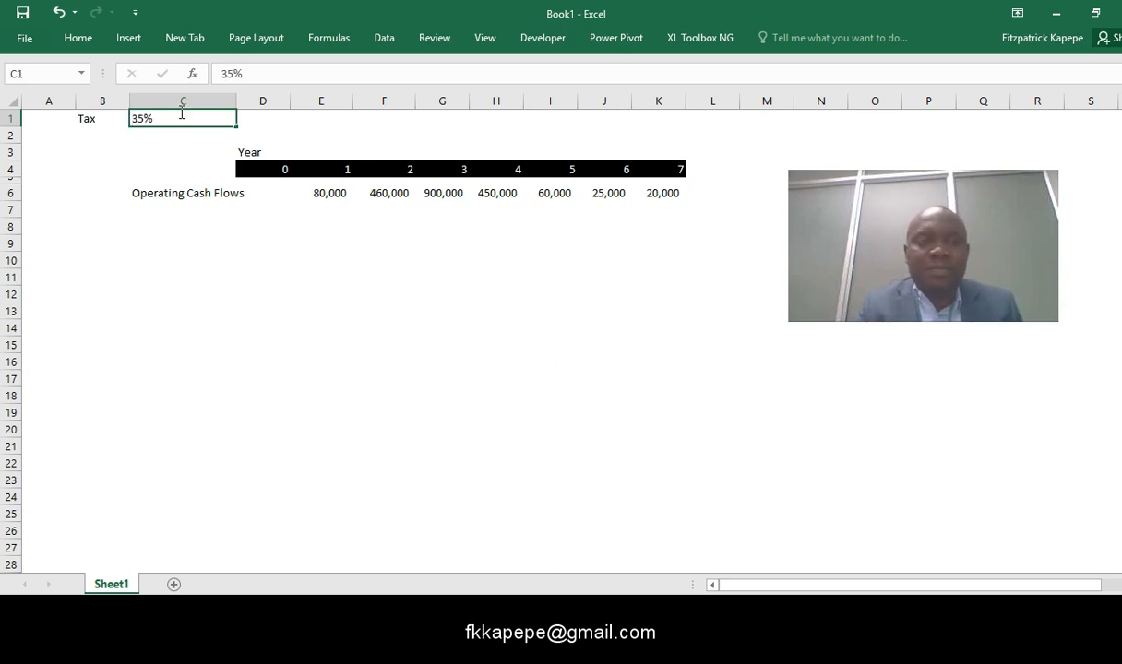
left_click(205, 270)
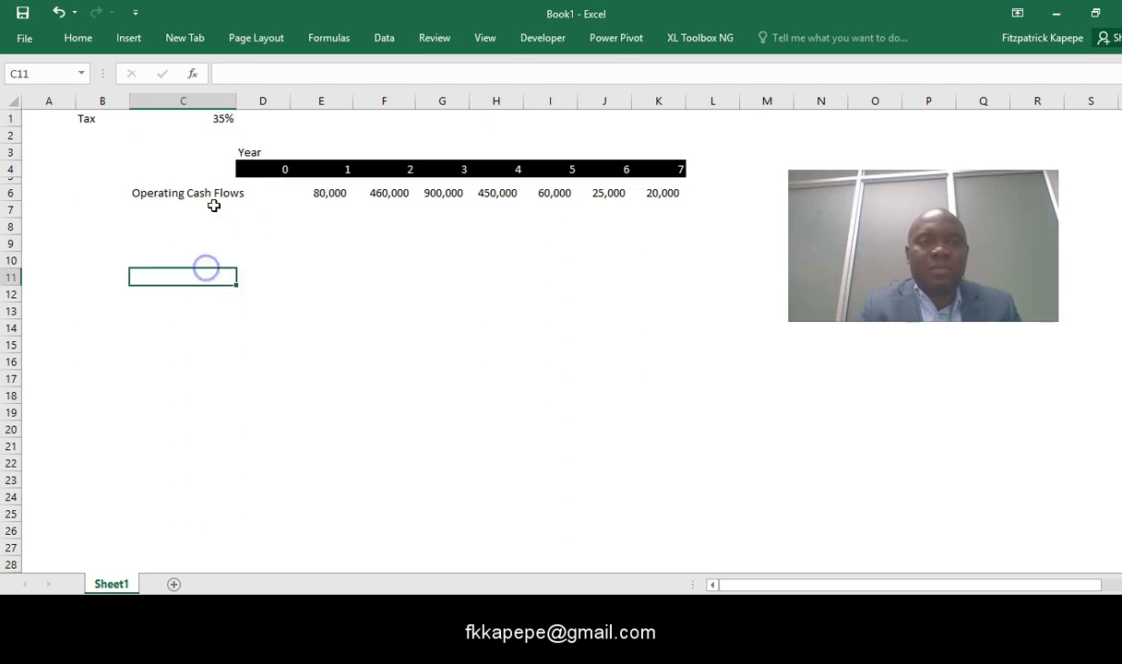
- Assign the defined name tax to the 35% rate in cell C1
left_click(205, 120)
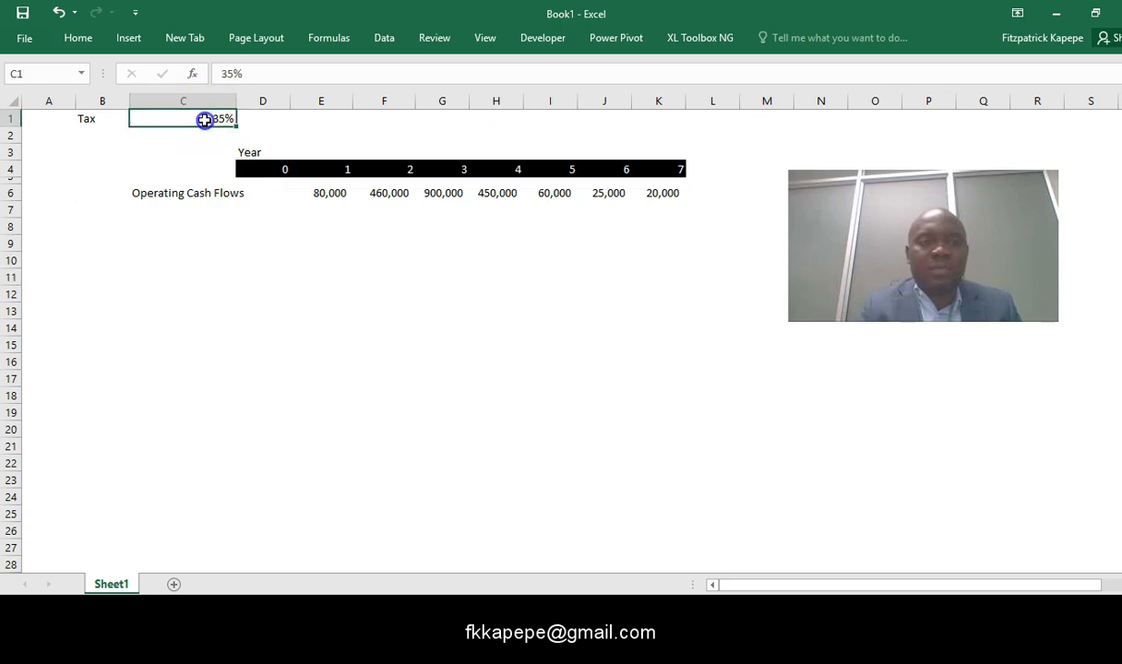
left_click(26, 72)
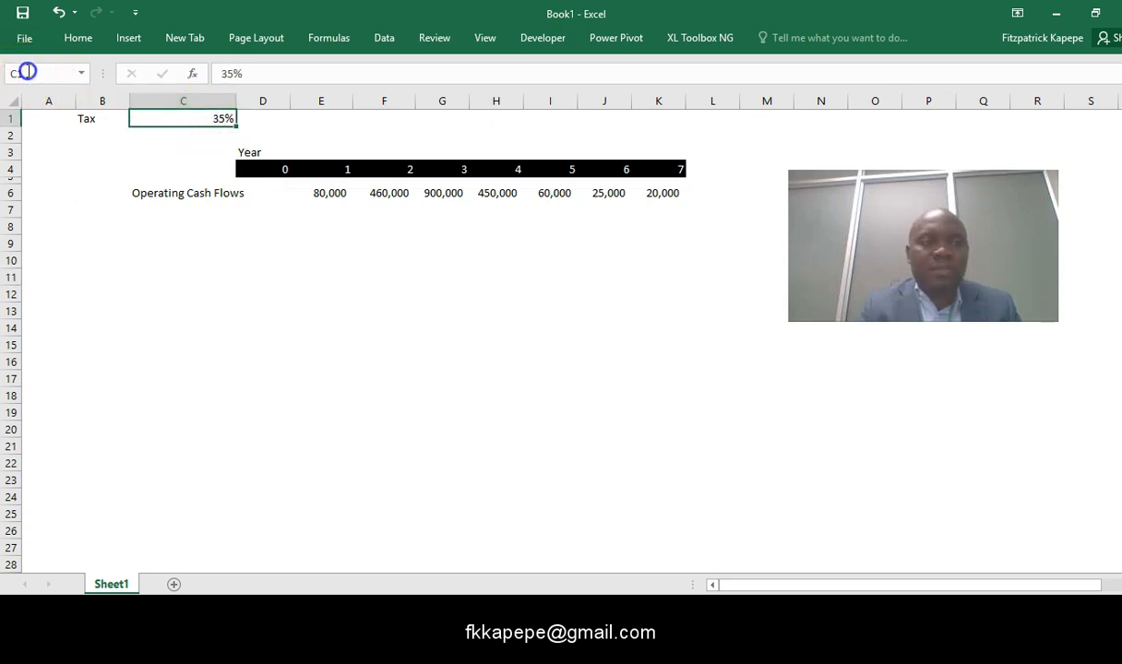
type("t")
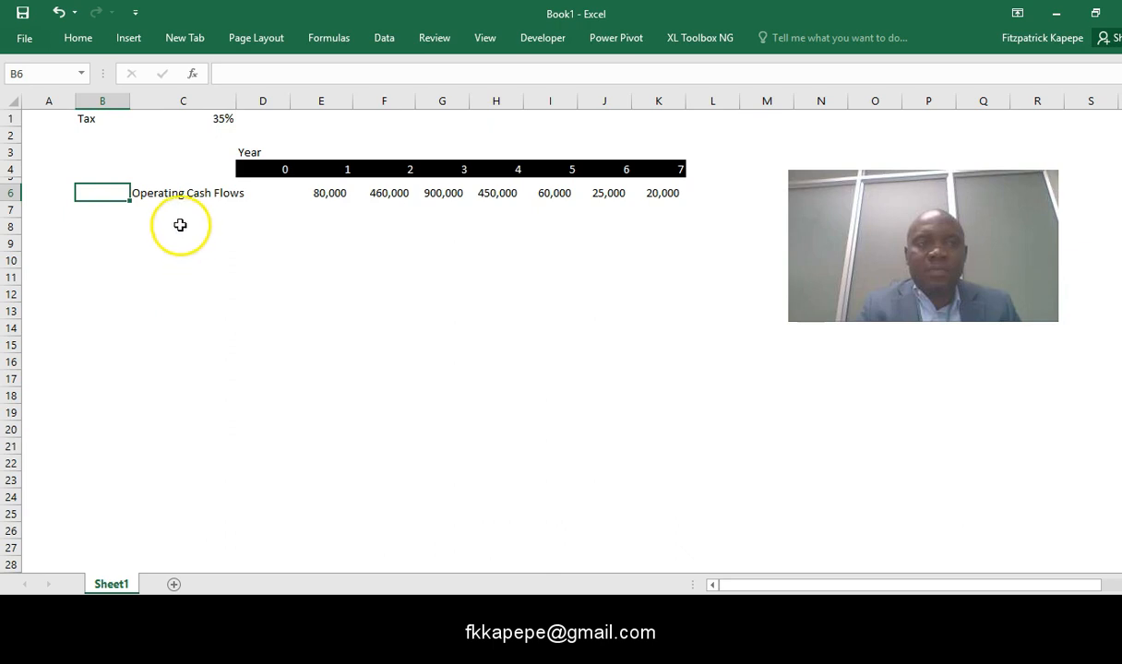
- Label the row below Operating Cash Flows as Tax in cell C7
left_click(137, 214)
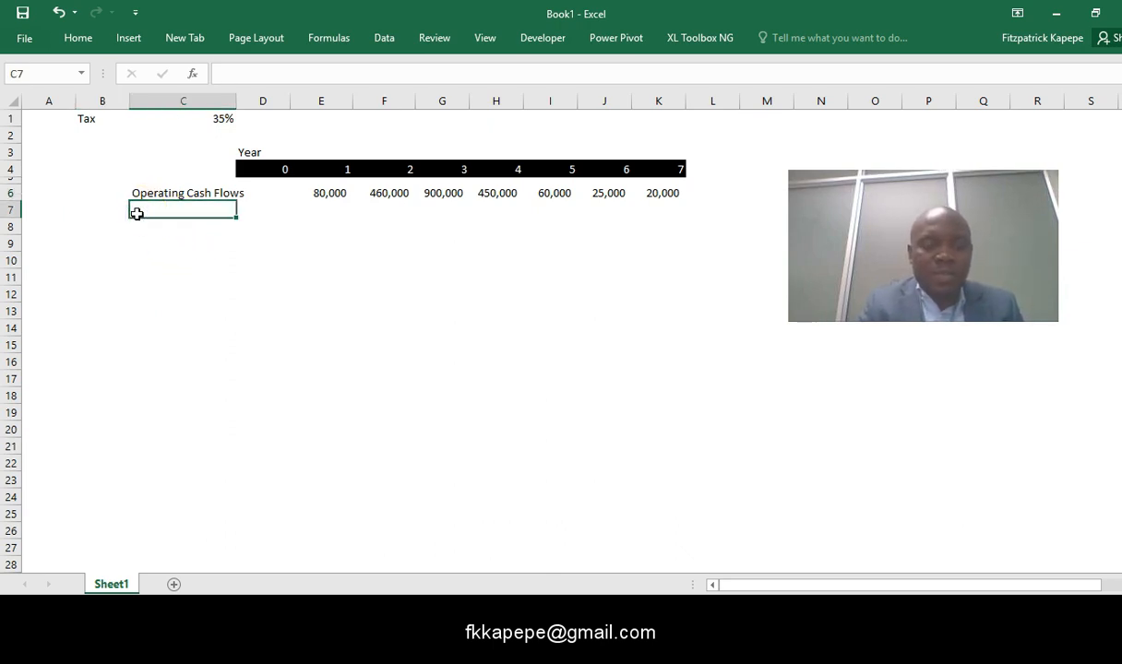
type("Tax")
left_click(298, 293)
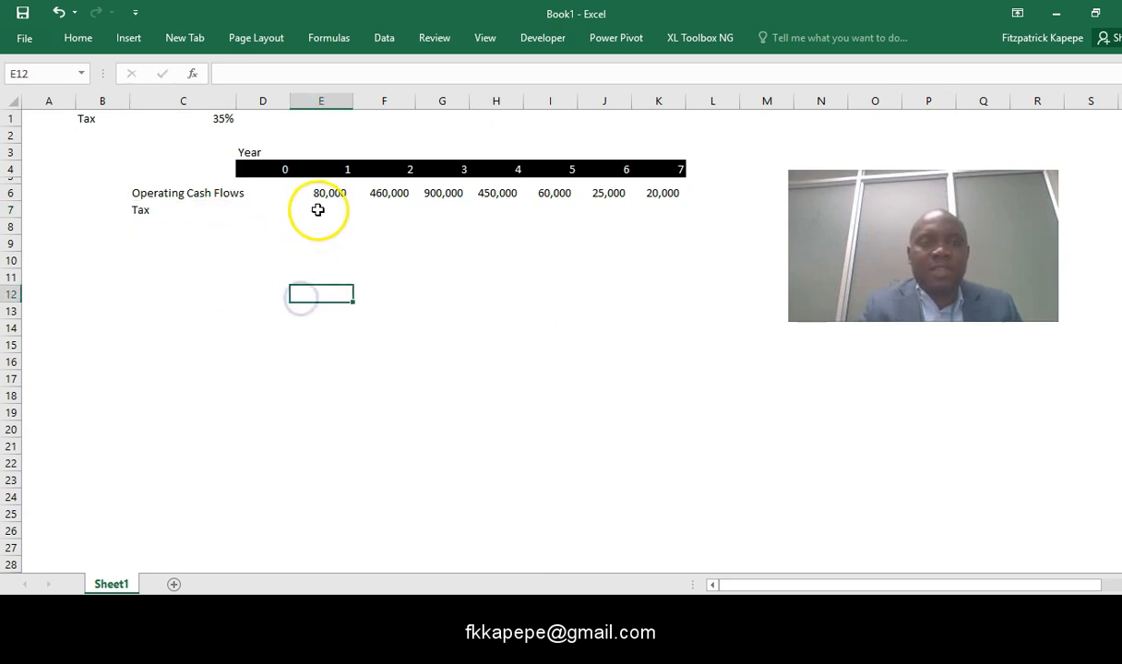
- Enter the year 1 tax formula =MAX(0,E6)*-tax in cell E7
left_click(319, 210)
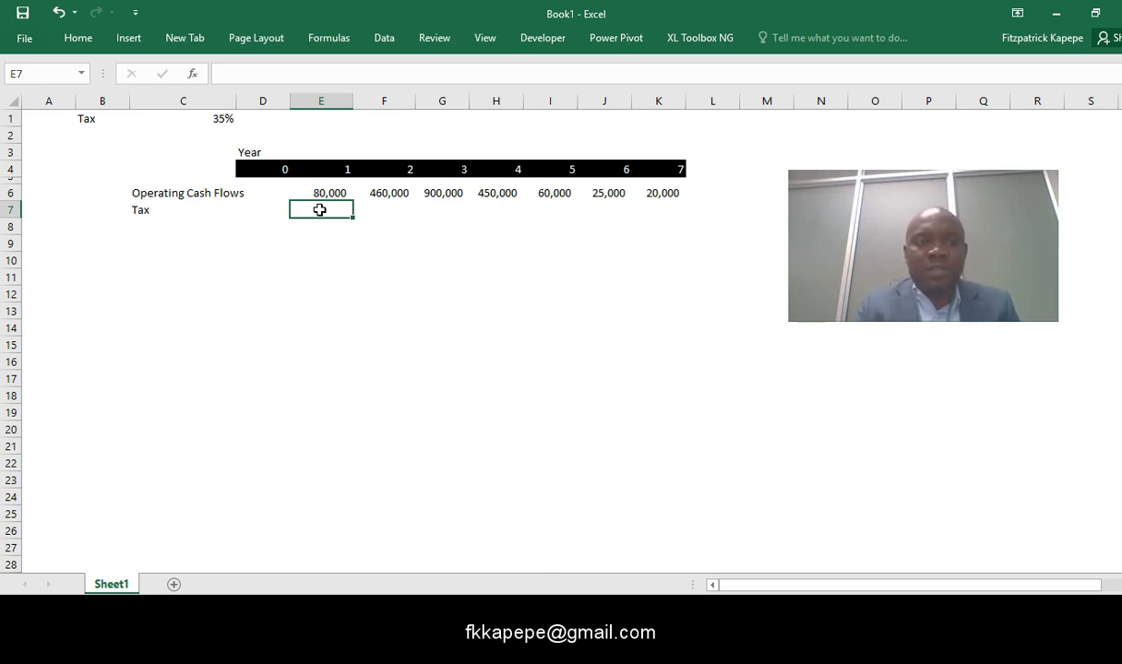
type("=max")
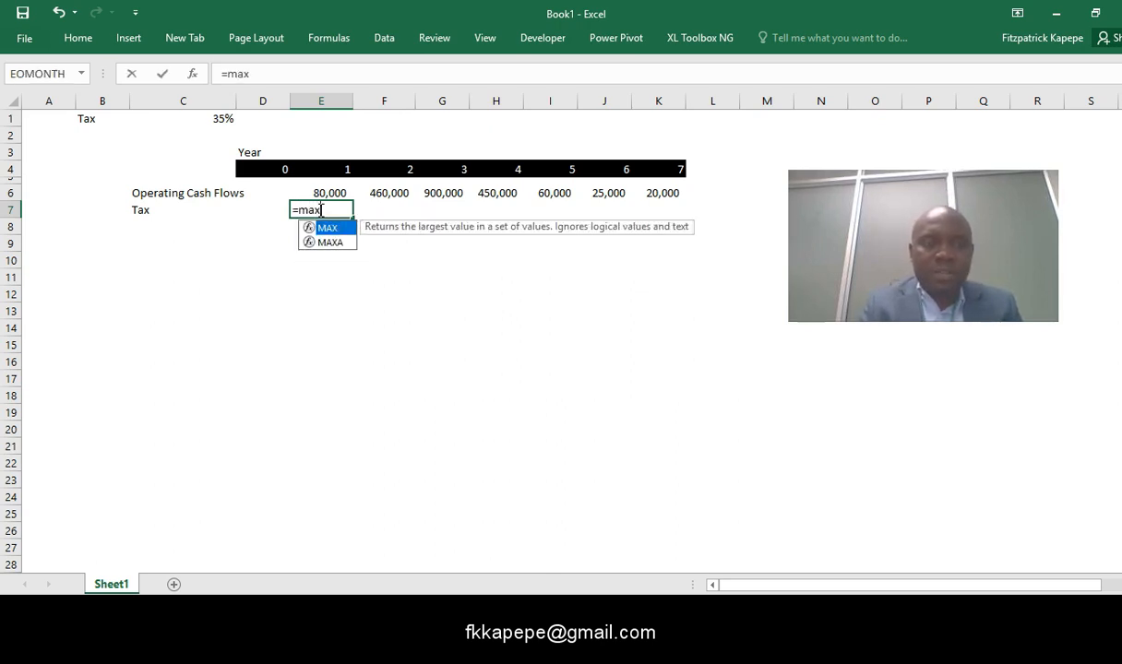
key("Tab")
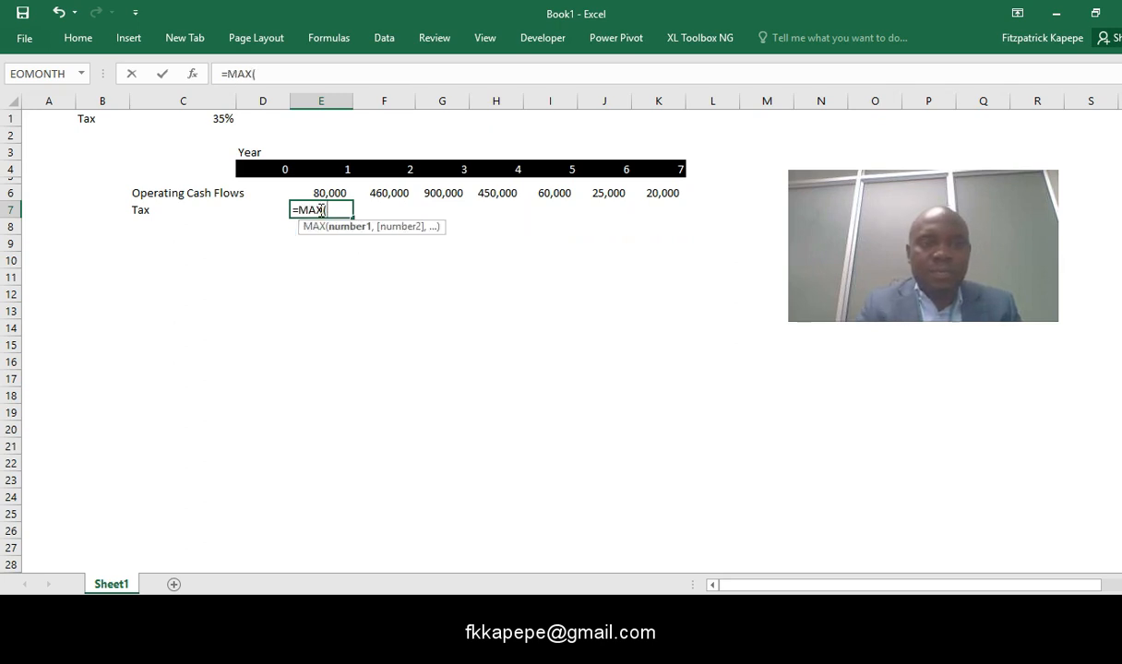
type("0,")
left_click(326, 192)
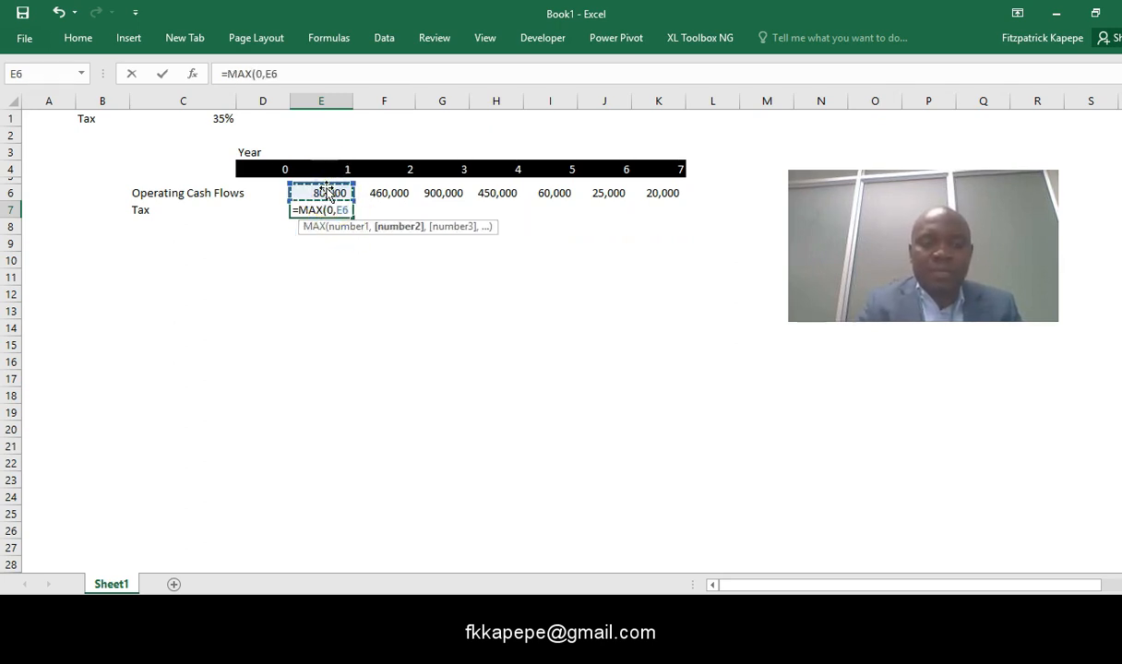
type(")*")
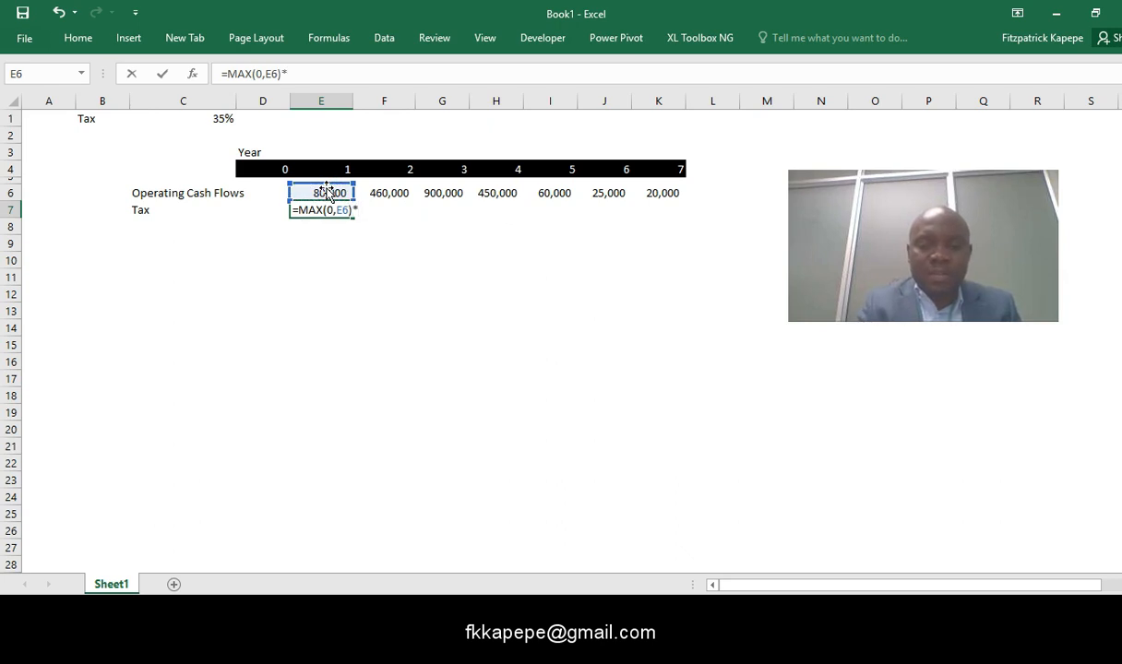
type("-ta")
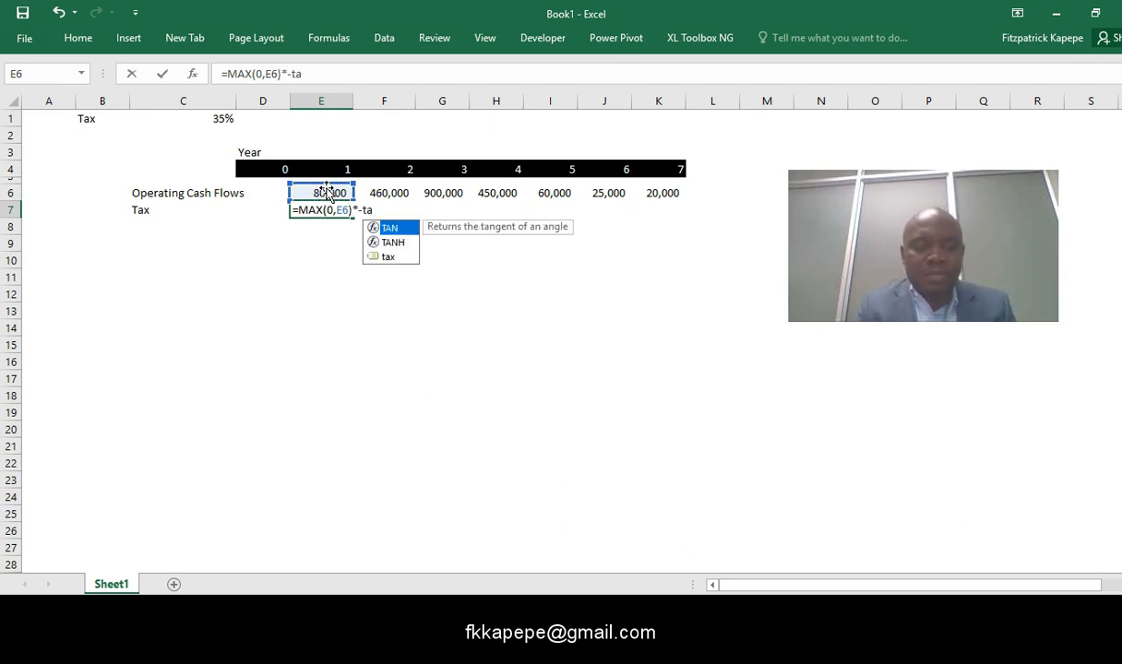
type("x")
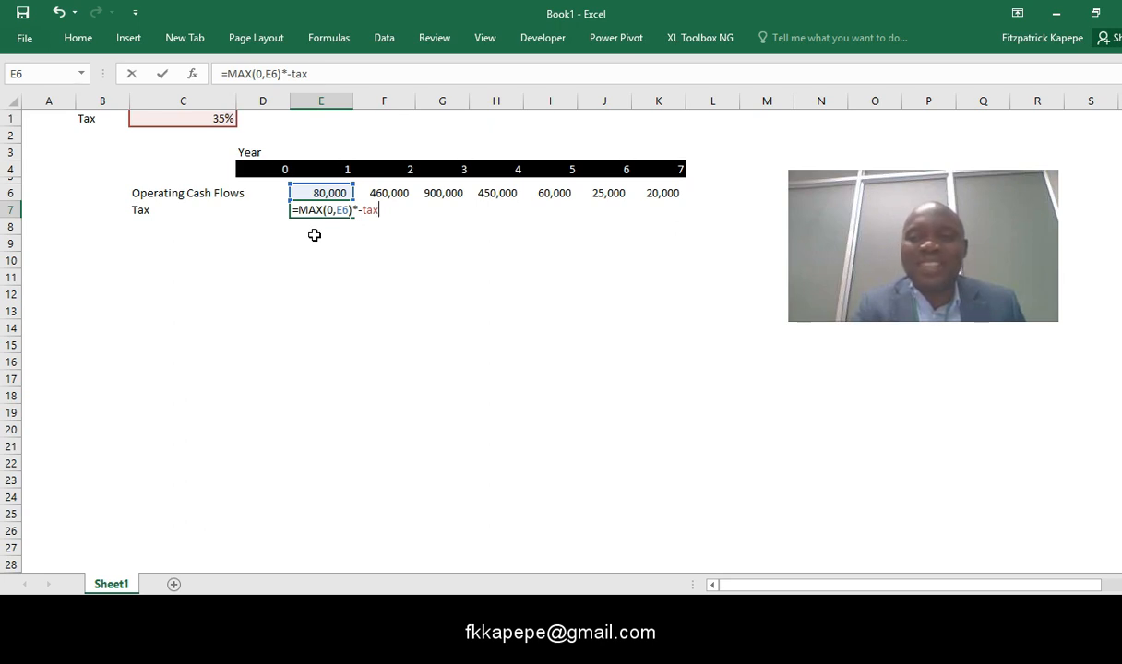
key("Return")
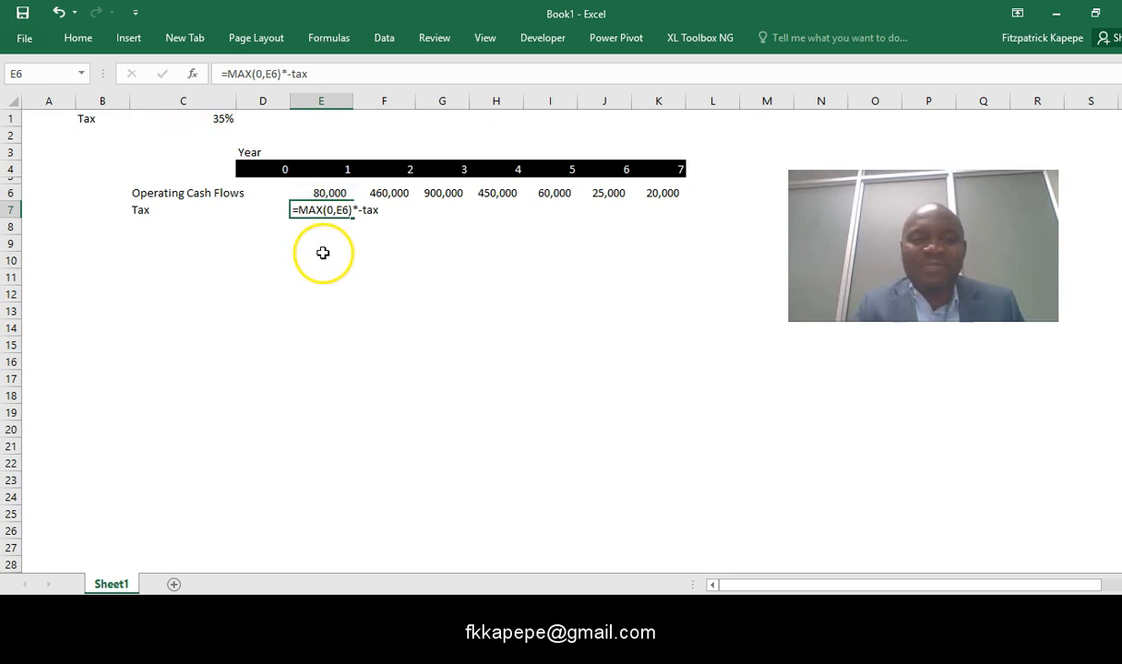
left_click(323, 253)
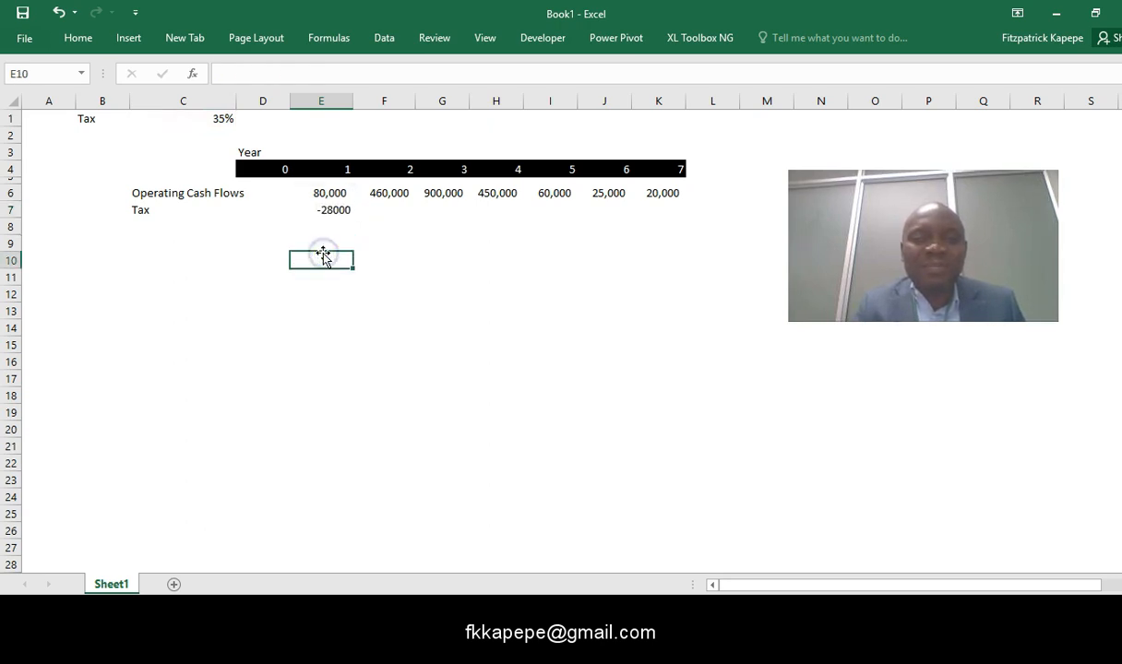
- Format the year 1 tax in cell E7 with comma style and no decimal places
left_click(323, 212)
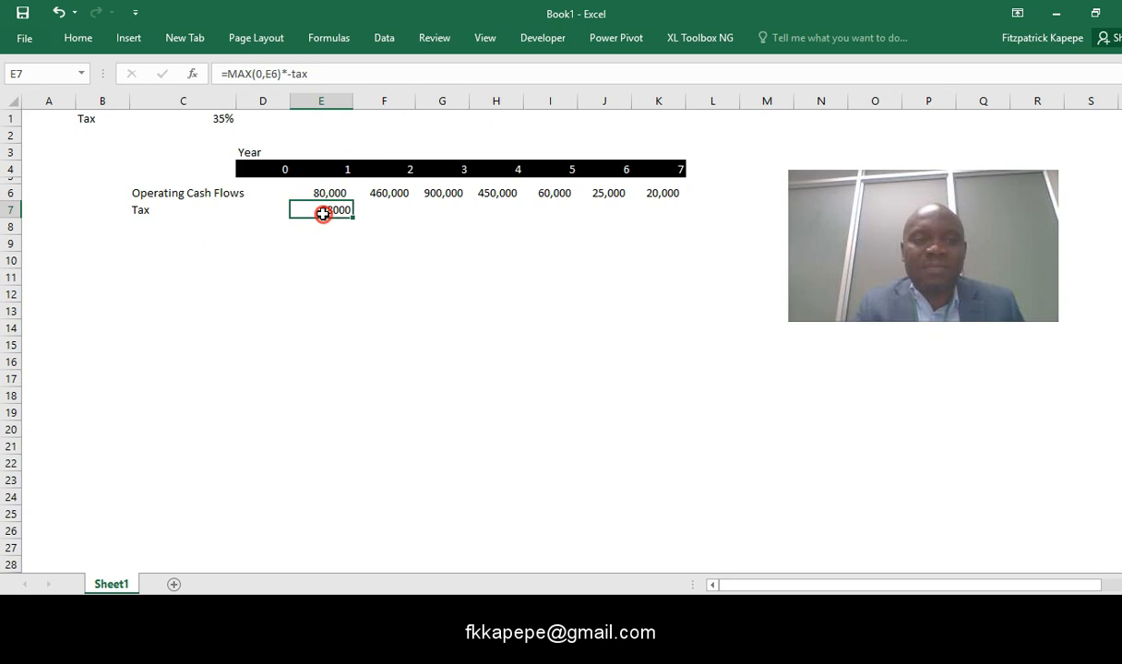
right_click(338, 211)
left_click(514, 167)
left_click(495, 188)
left_click(495, 188)
left_click(346, 248)
- Copy the tax formula from cell E7 across to years 2 to 7 in F7:K7
left_click(330, 213)
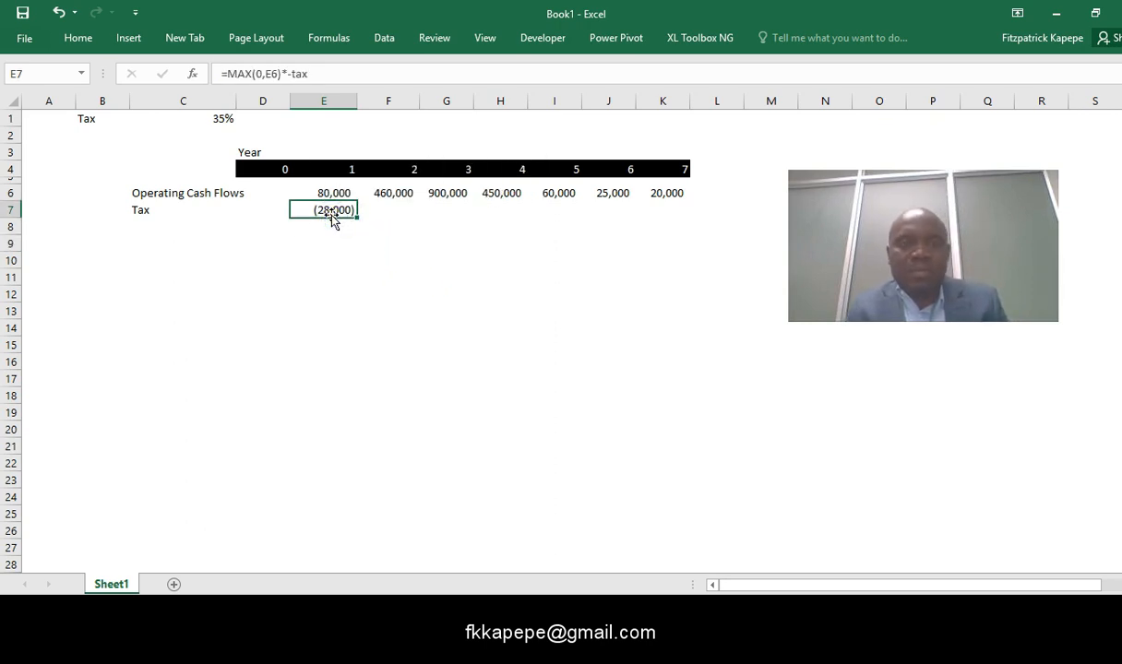
key("Right")
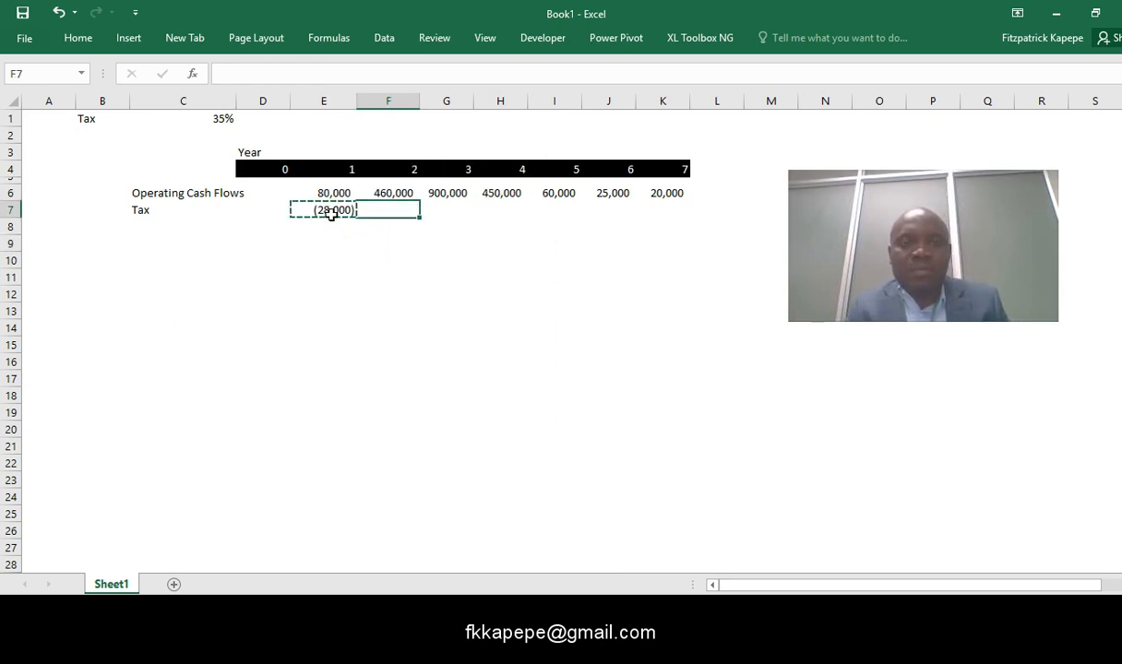
key("shift+Right")
key("shift+Right")
key("shift+Right")
key("shift+Right")
key("shift+Right")
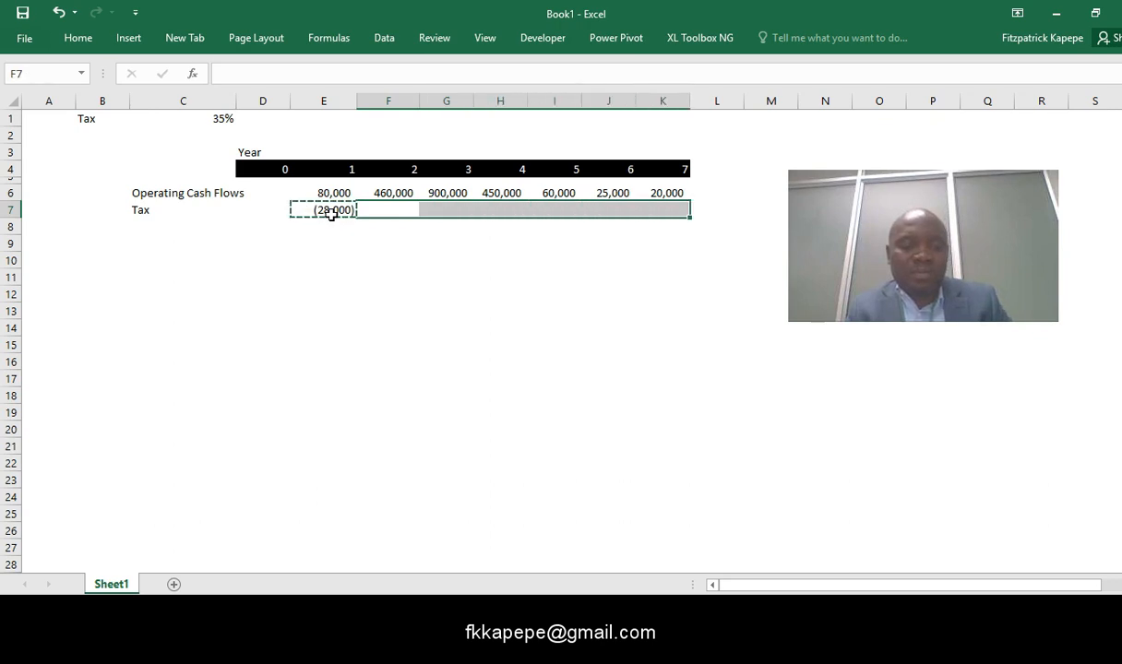
key("Return")
left_click(338, 246)
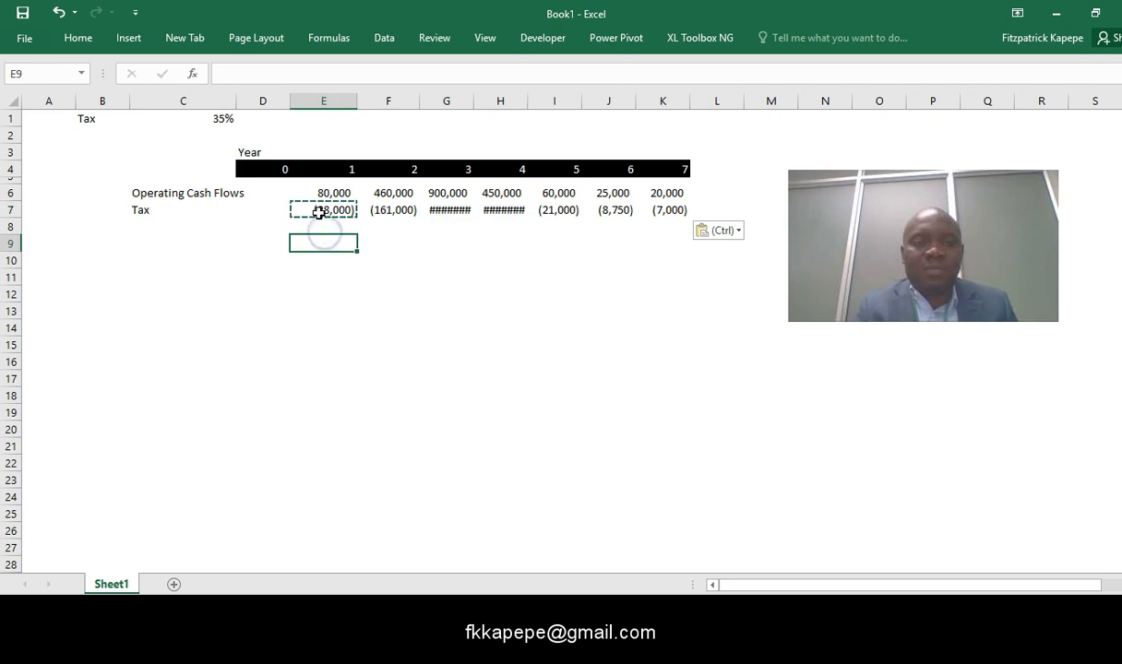
- Autofit the widths of columns G and H to their contents
double_click(473, 106)
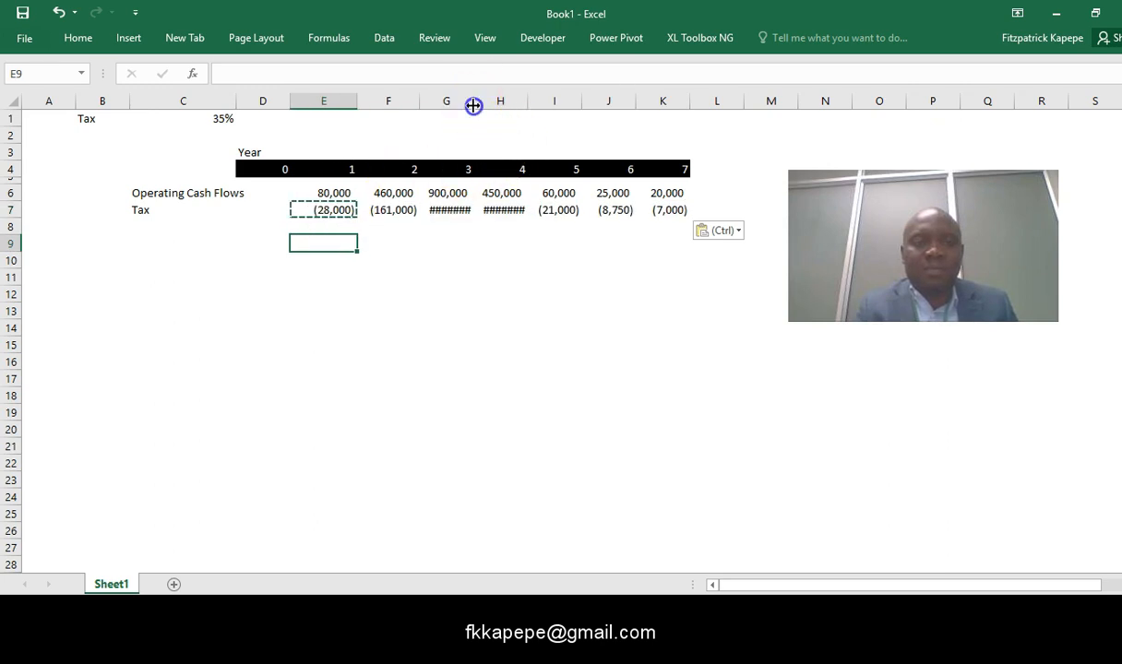
double_click(526, 104)
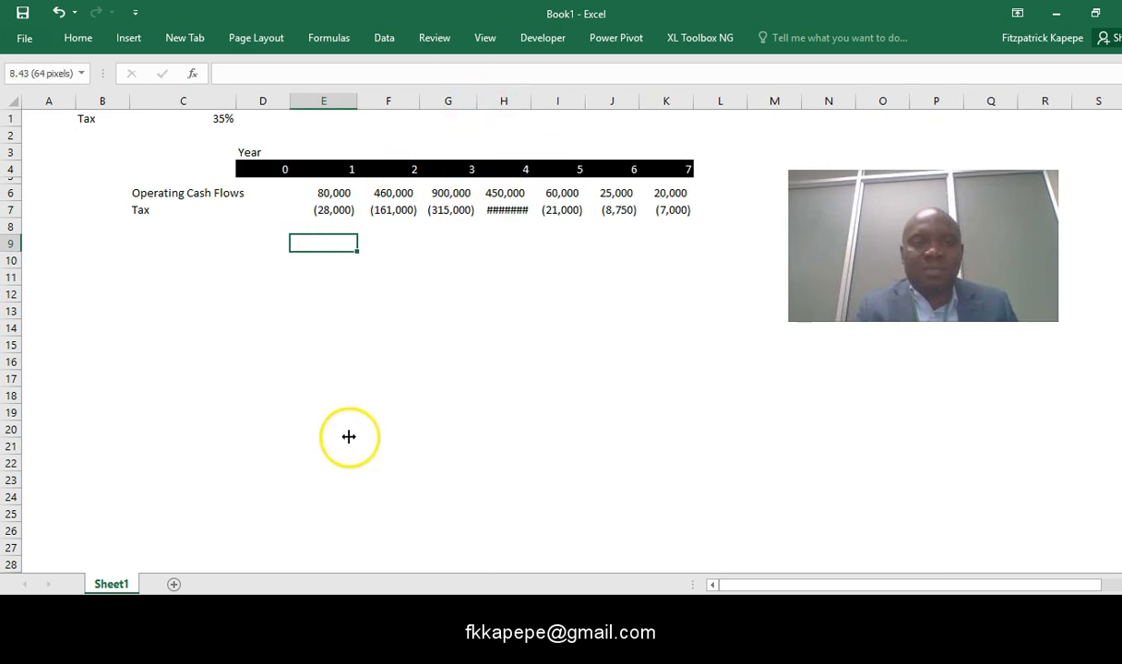
left_click(355, 293)
- Apply a bottom border to the year 1 to 7 tax amounts in E7:K7
left_click(316, 210)
key("ctrl+c")
key("Escape")
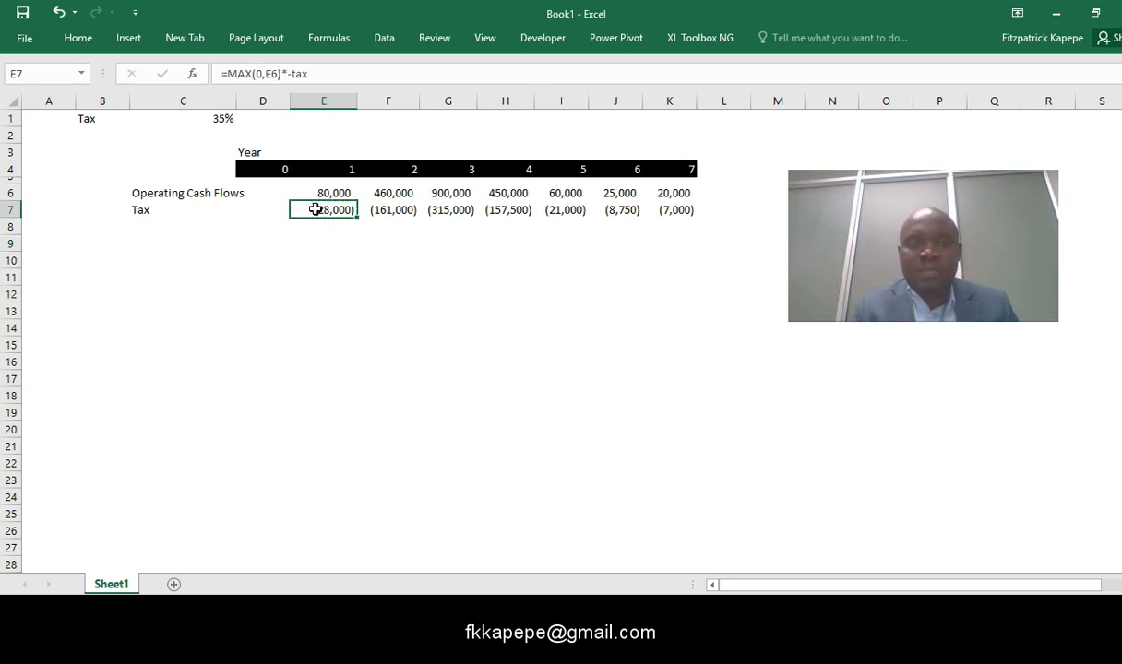
key("shift+Right")
key("shift+Right")
key("shift+Right")
key("shift+Right")
key("shift+Right")
key("shift+Right")
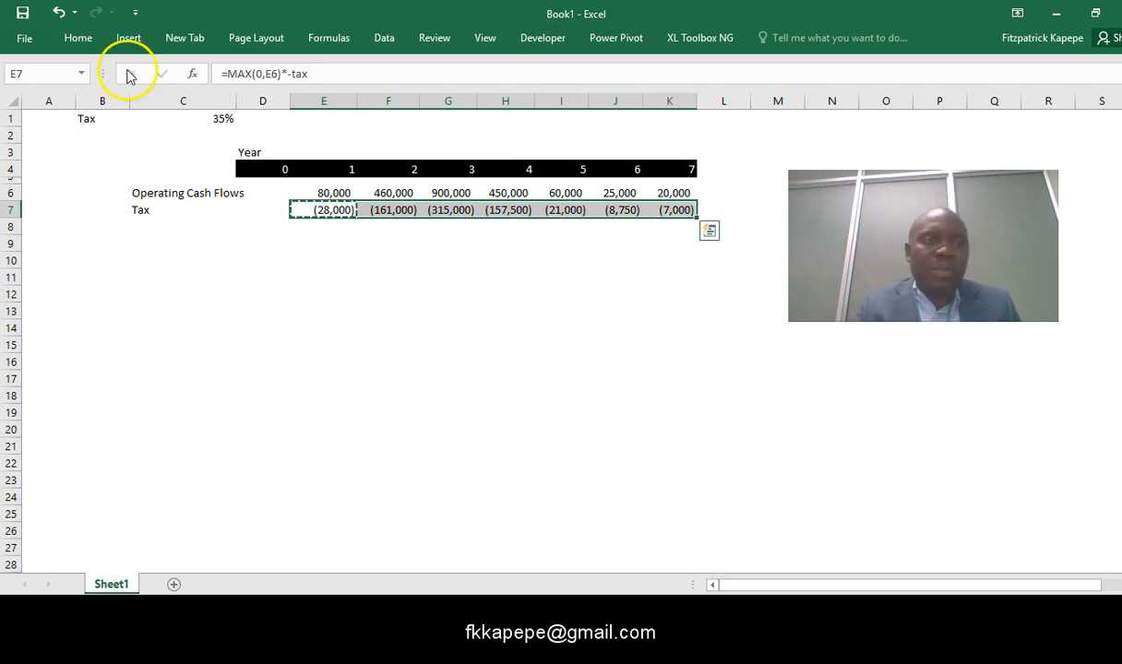
left_click(87, 44)
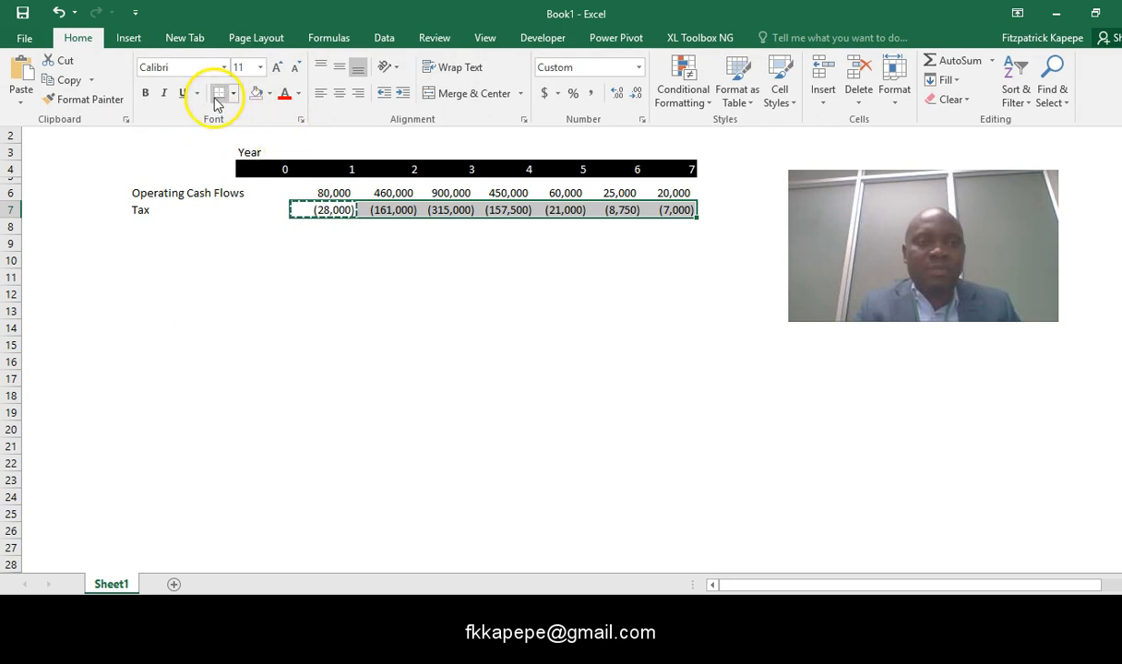
left_click(210, 267)
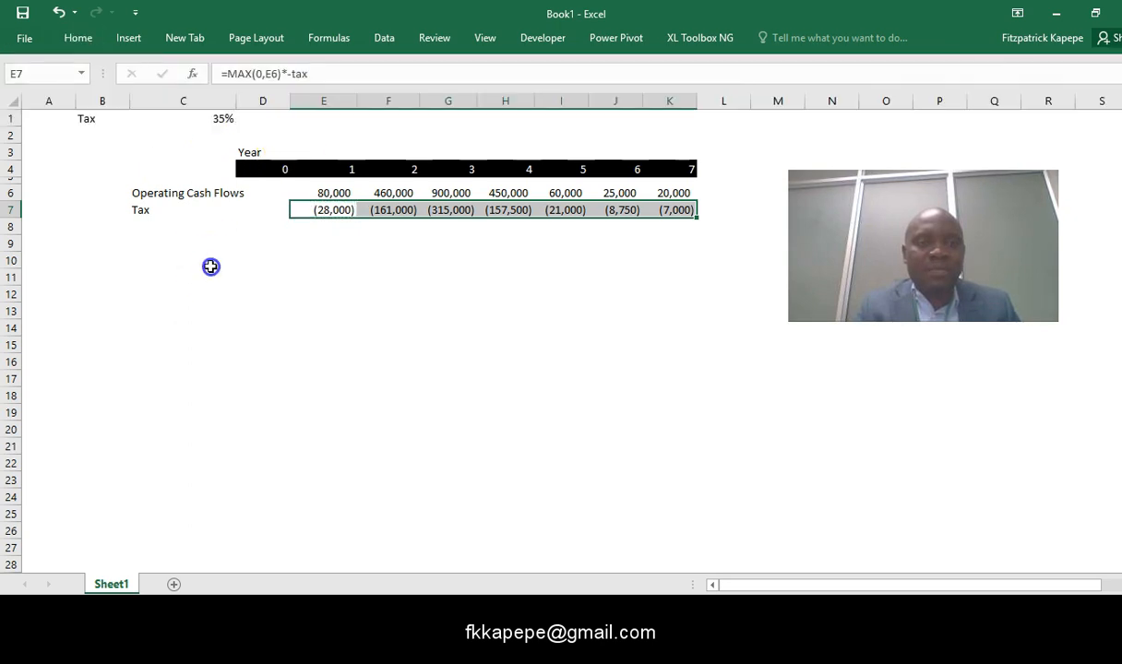
left_click(143, 243)
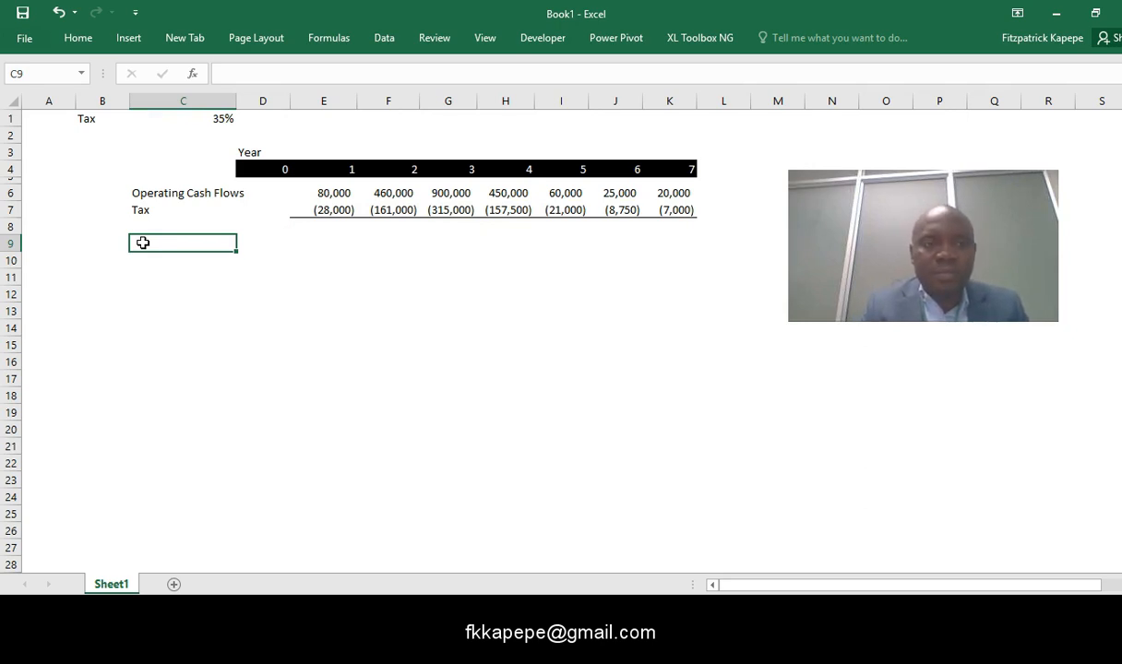
- Total the year 1 operating cash flow and tax in cell E9 with =SUM(E6:E7)
left_click(329, 242)
type("=sum(")
left_click_drag(343, 213, 333, 195)
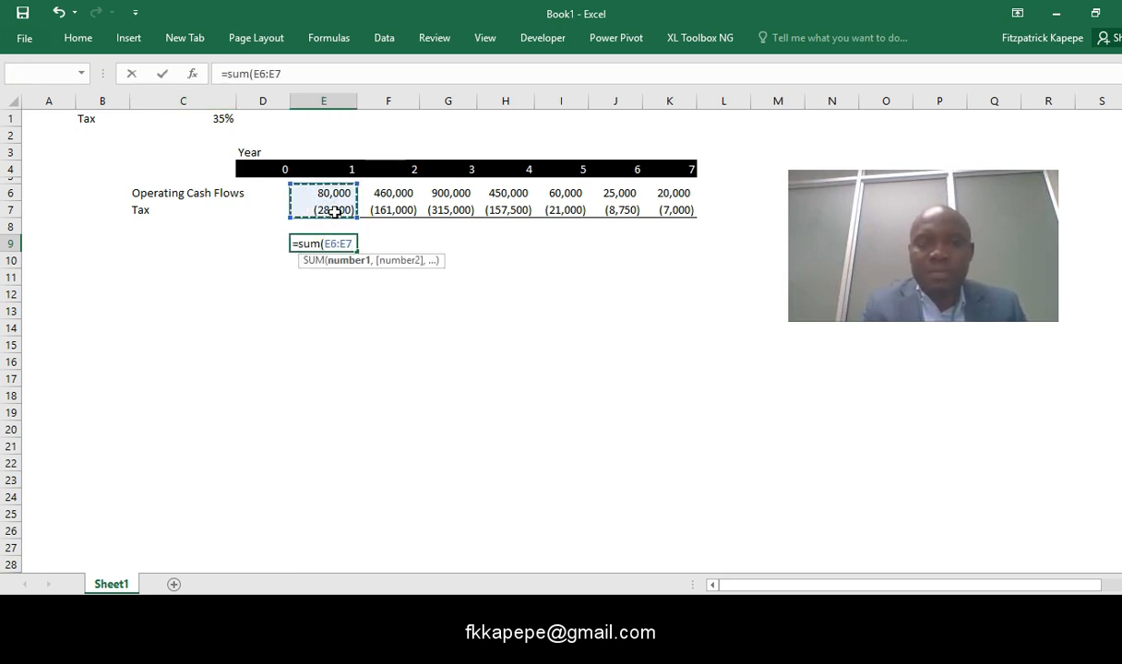
key("Return")
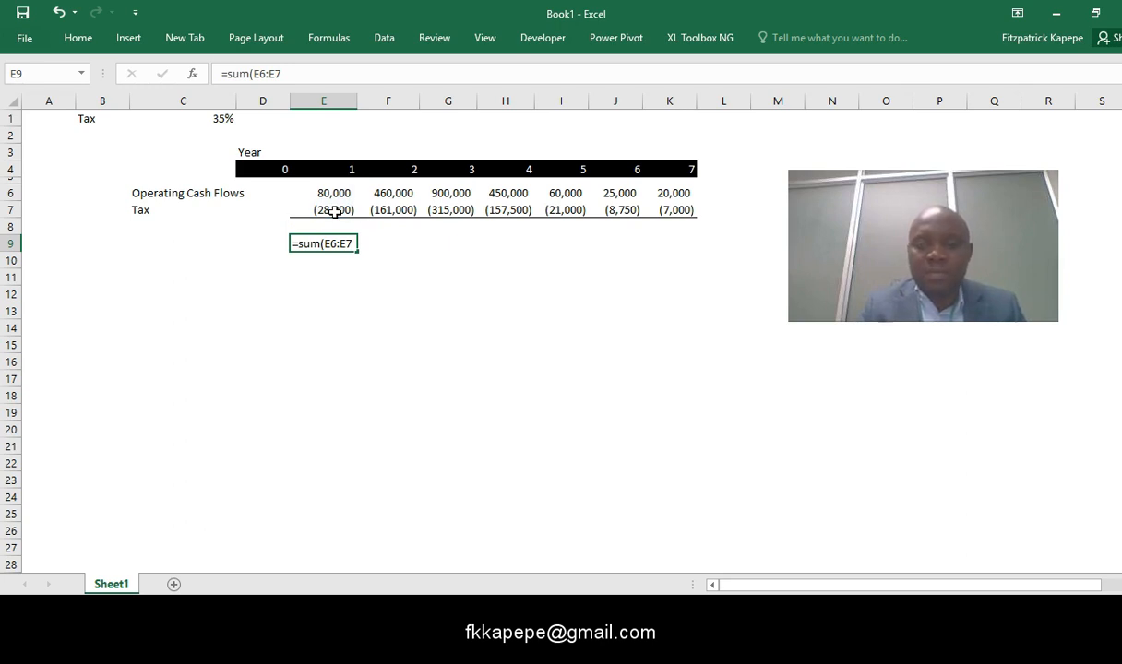
key("Return")
key("Return")
key("Return")
key("Return")
key("Return")
- Copy the after-tax total formula from cell E9 across to years 2 to 7 in F9:K9
key("Up")
key("Up")
key("Up")
key("Up")
key("Up")
key("Up")
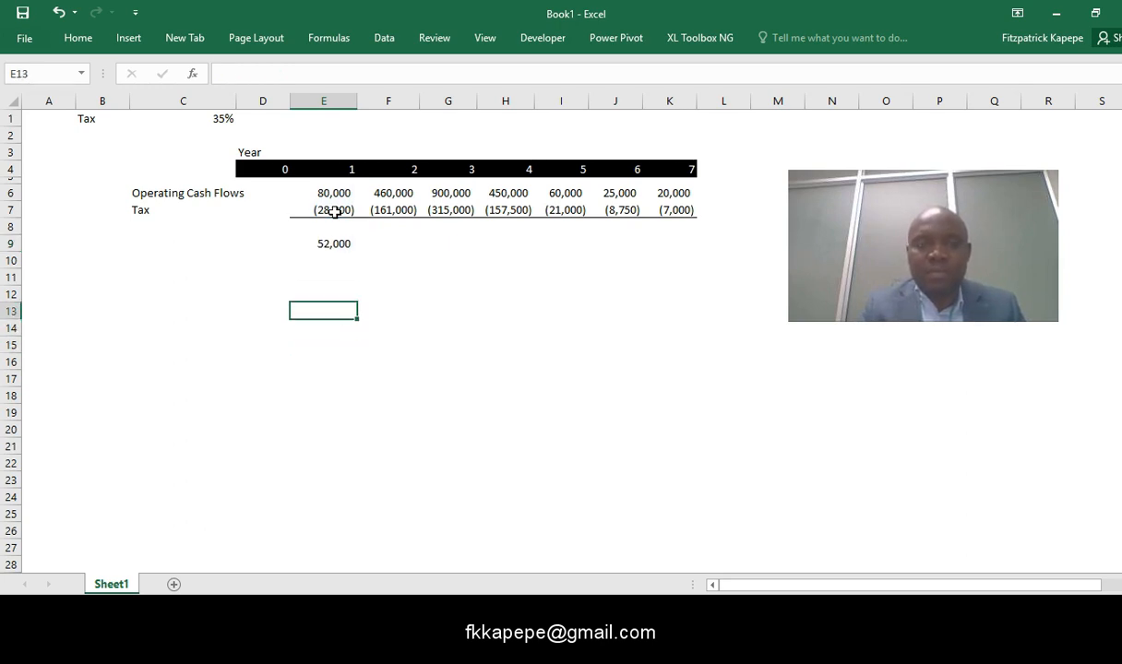
key("ctrl+c")
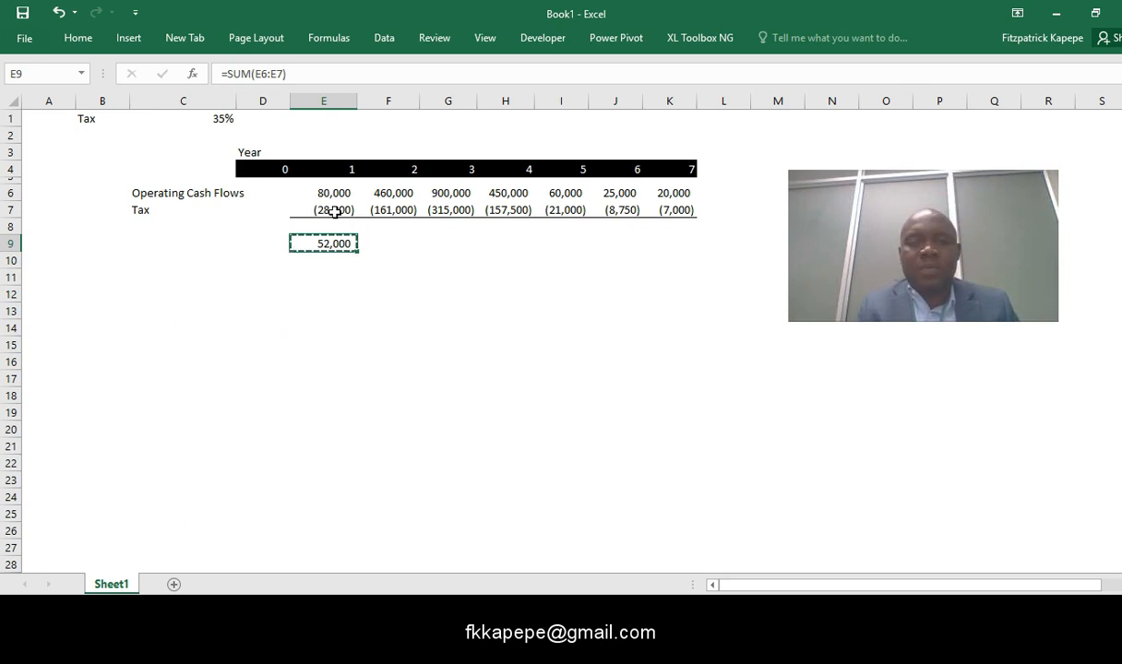
key("Right")
key("shift+Right")
key("shift+Right")
key("shift+Right")
key("shift+Right")
key("shift+Right")
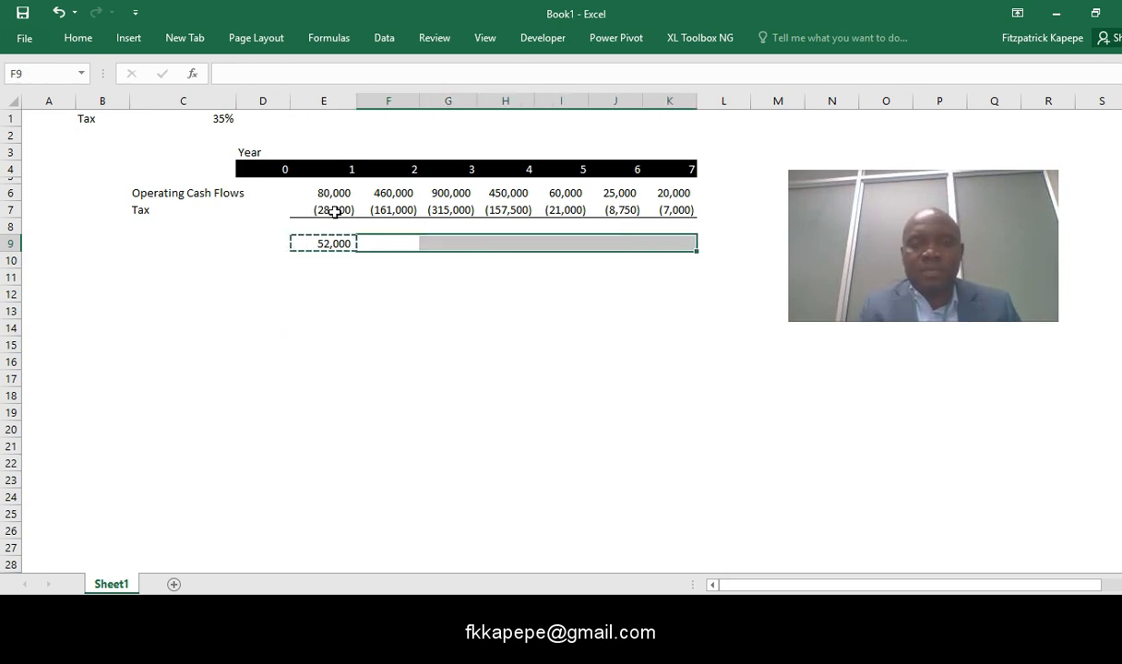
key("ctrl+v")
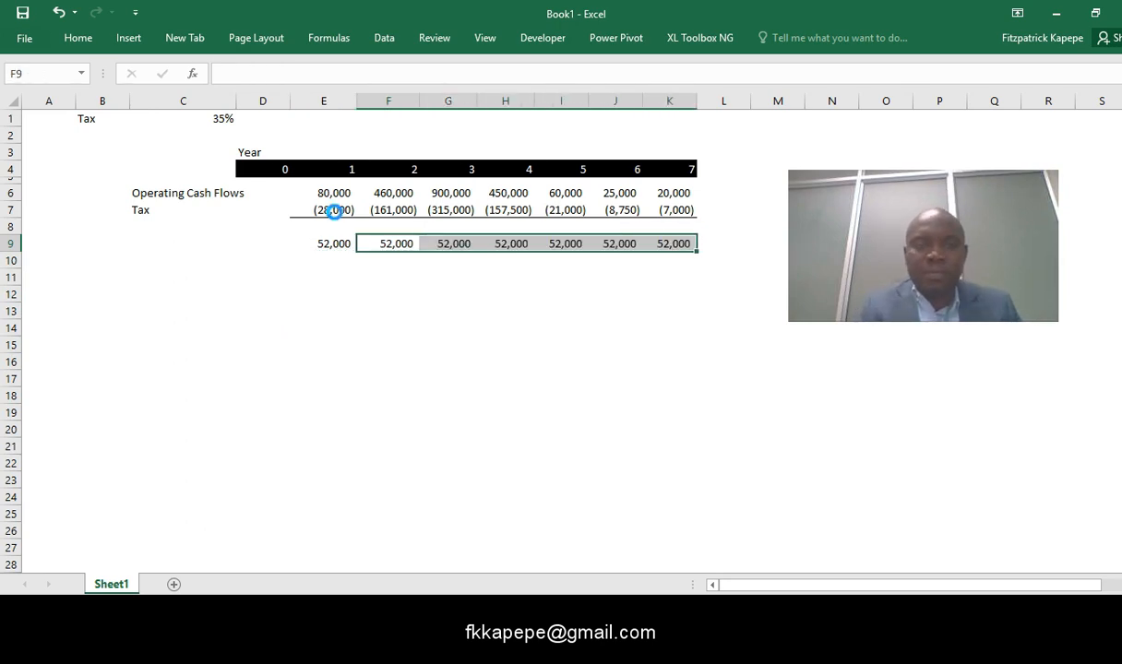
key("ctrl+v")
key("Home")
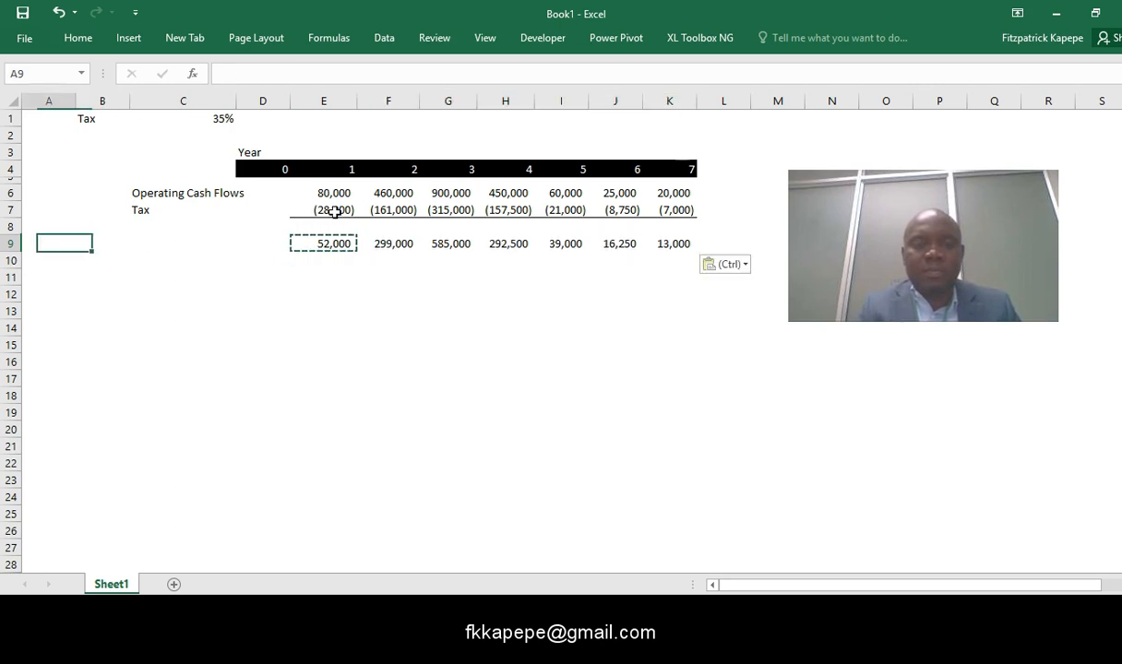
- Add the row label Capital Outlay in cell C10
left_click(170, 267)
key("Escape")
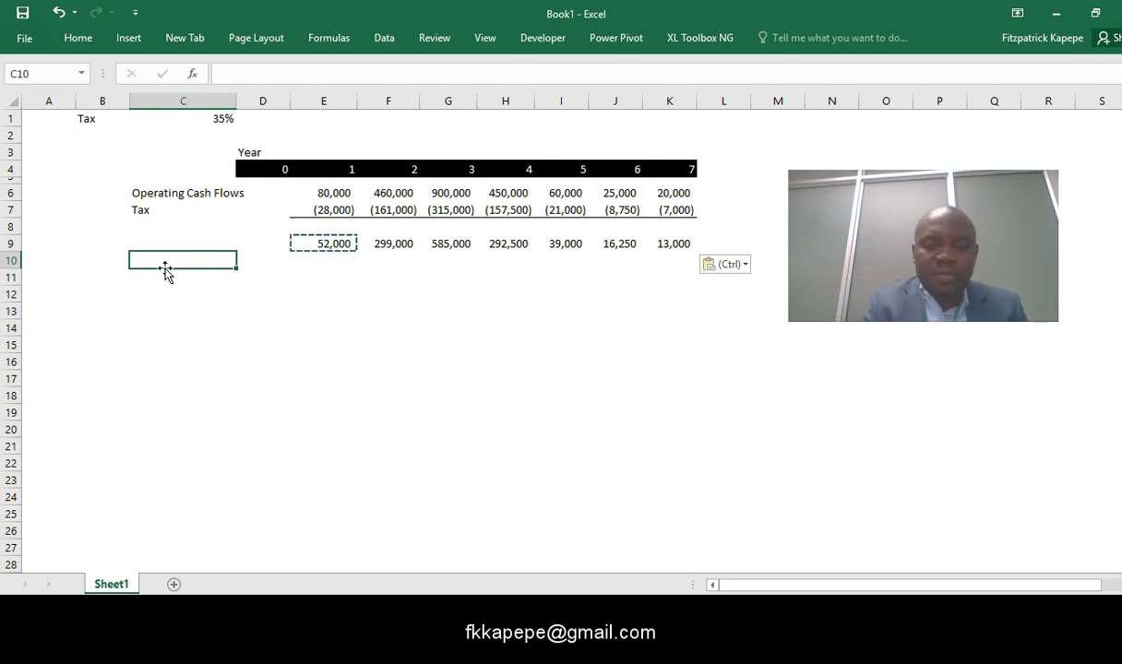
key("F2")
type("Capital Outlay")
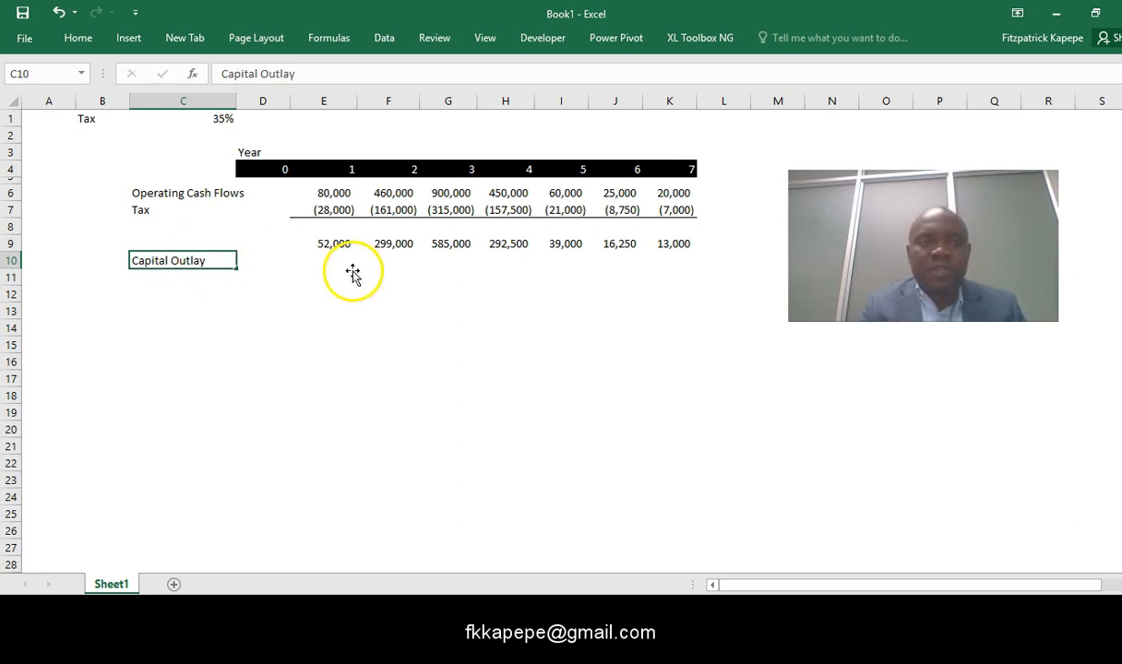
- Enter 700000 as the year 0 capital outlay in cell D10
left_click(275, 259)
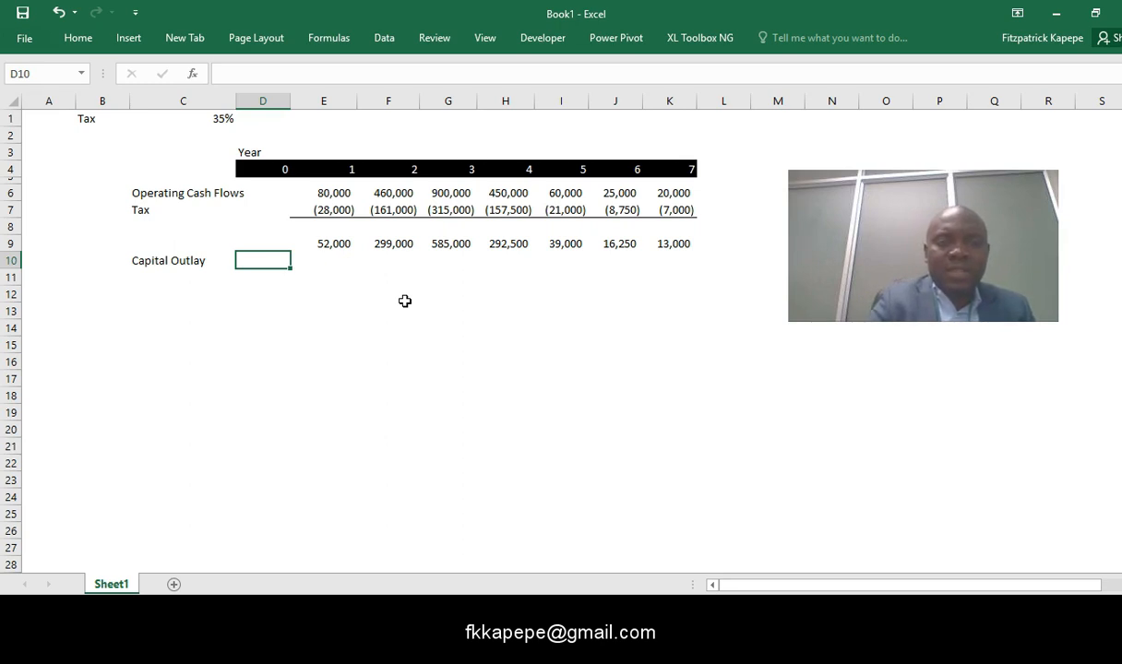
type("700000")
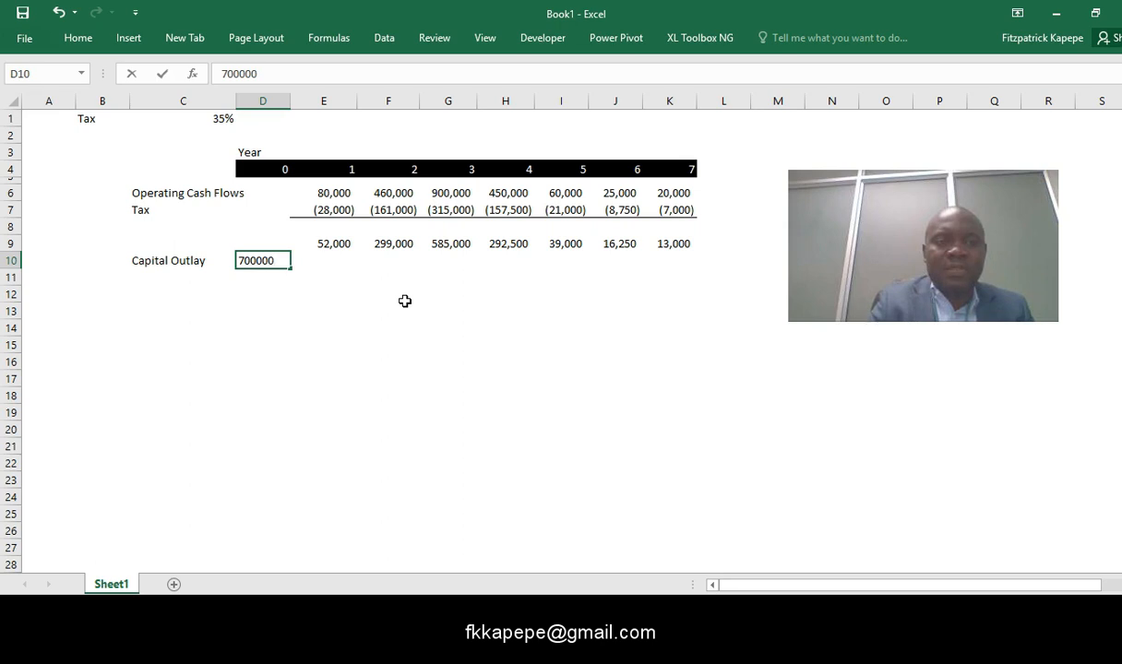
key("Return")
left_click(277, 325)
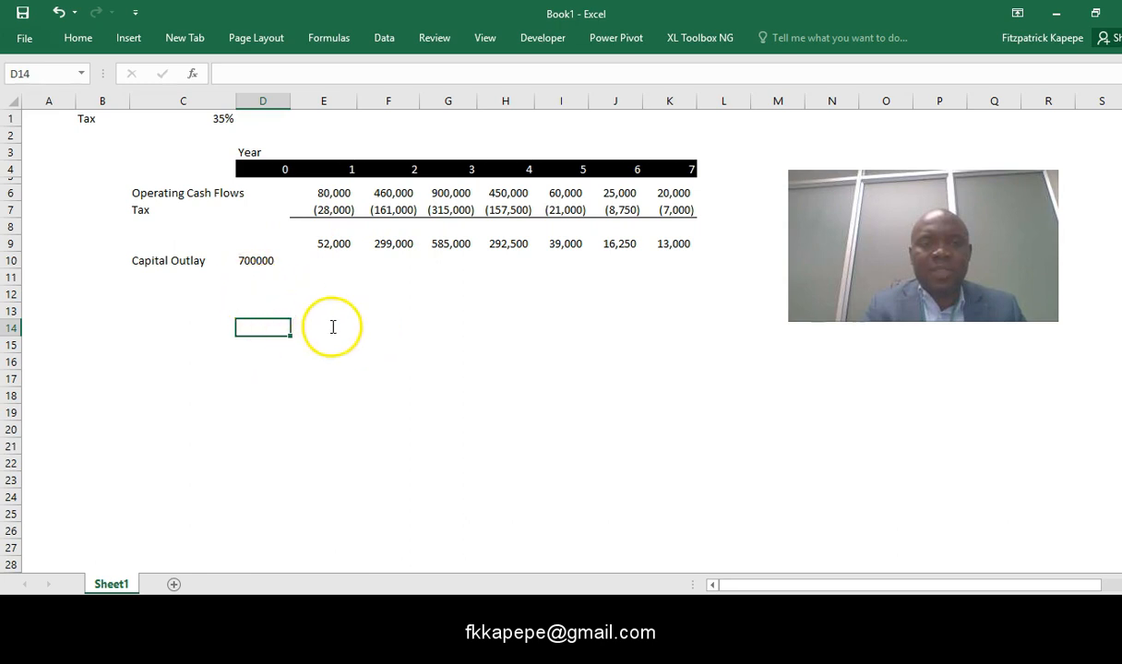
- Make the year 0 capital outlay in cell D10 negative, as -700000
left_click(249, 260)
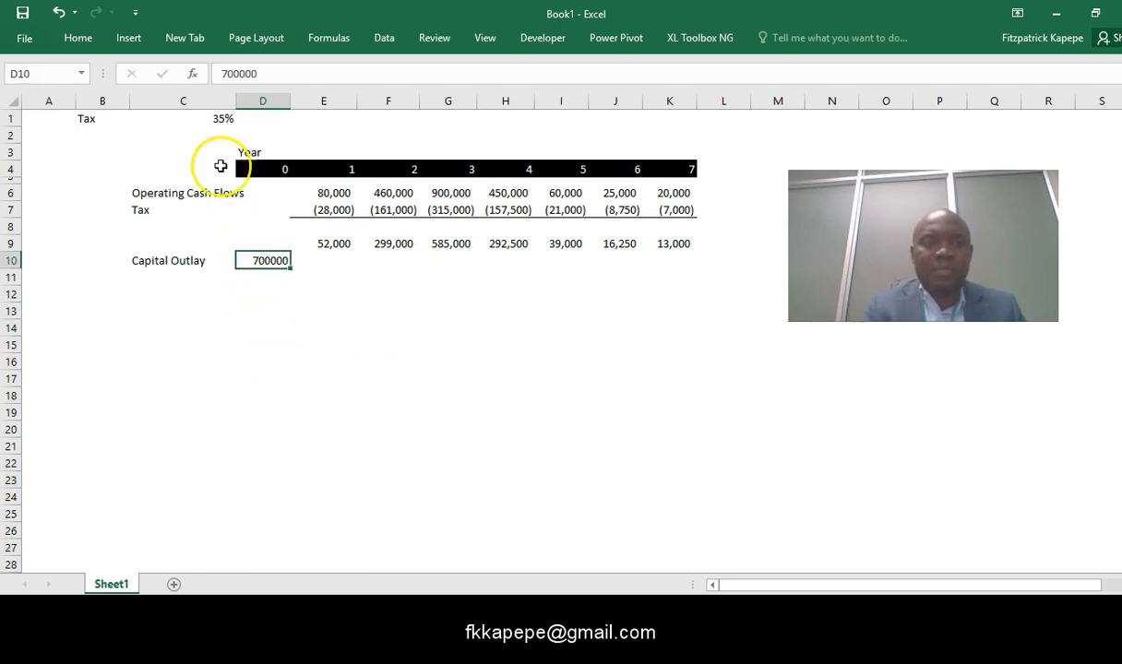
left_click(219, 74)
type("-")
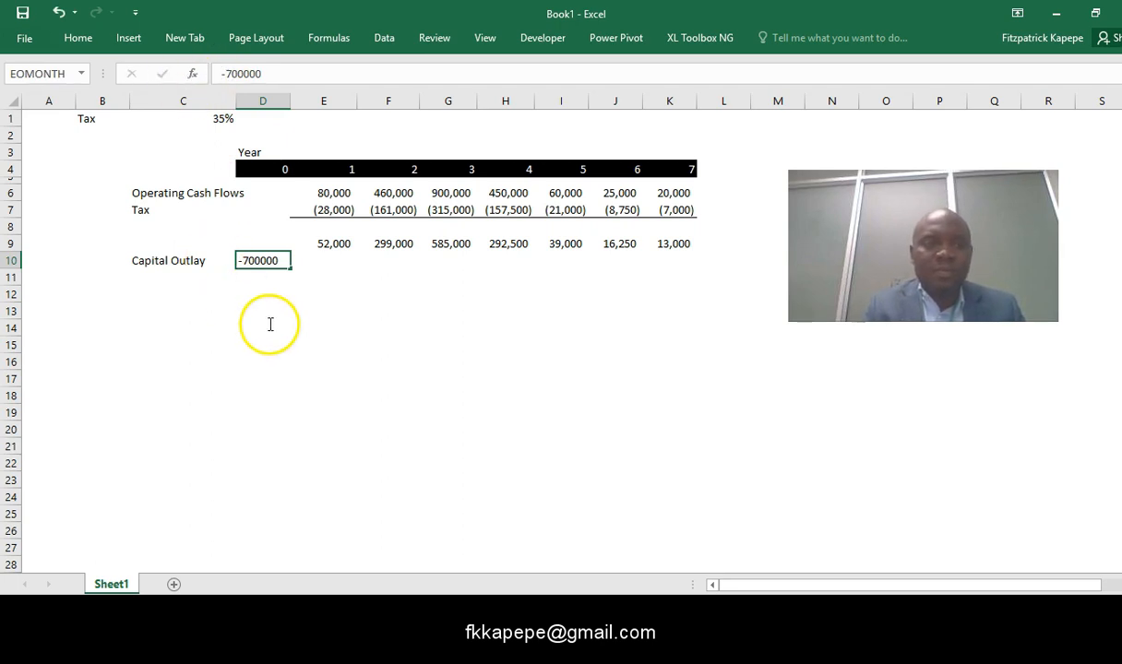
- Format the year 0 capital outlay in cell D10 with comma style and no decimal places
left_click(261, 283)
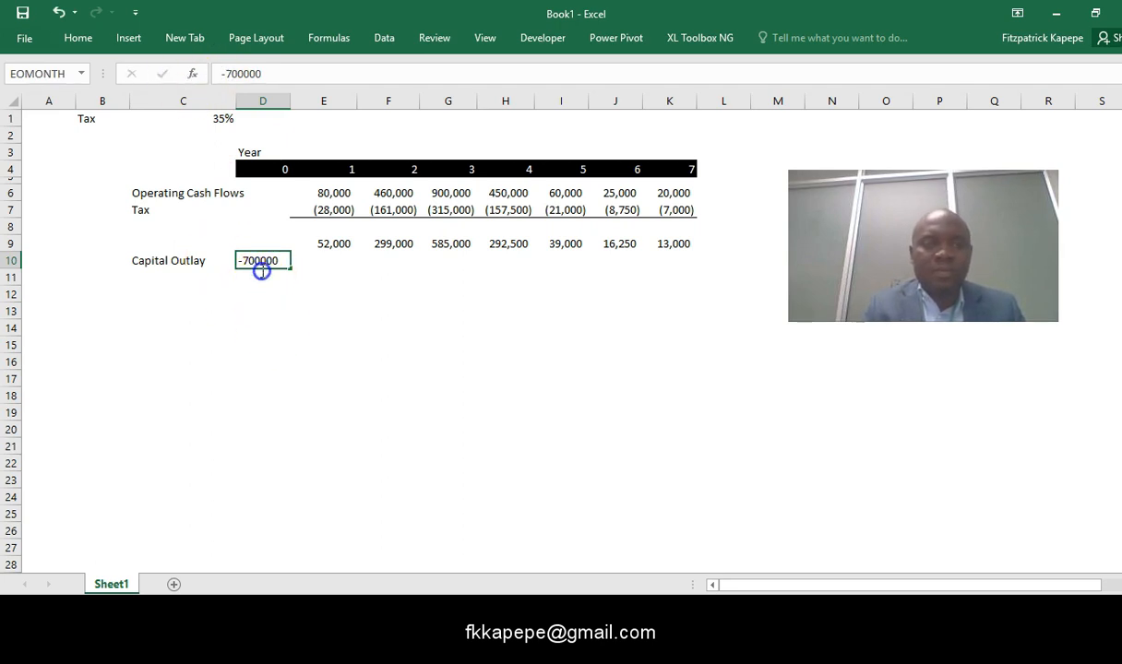
left_click(266, 260)
right_click(267, 262)
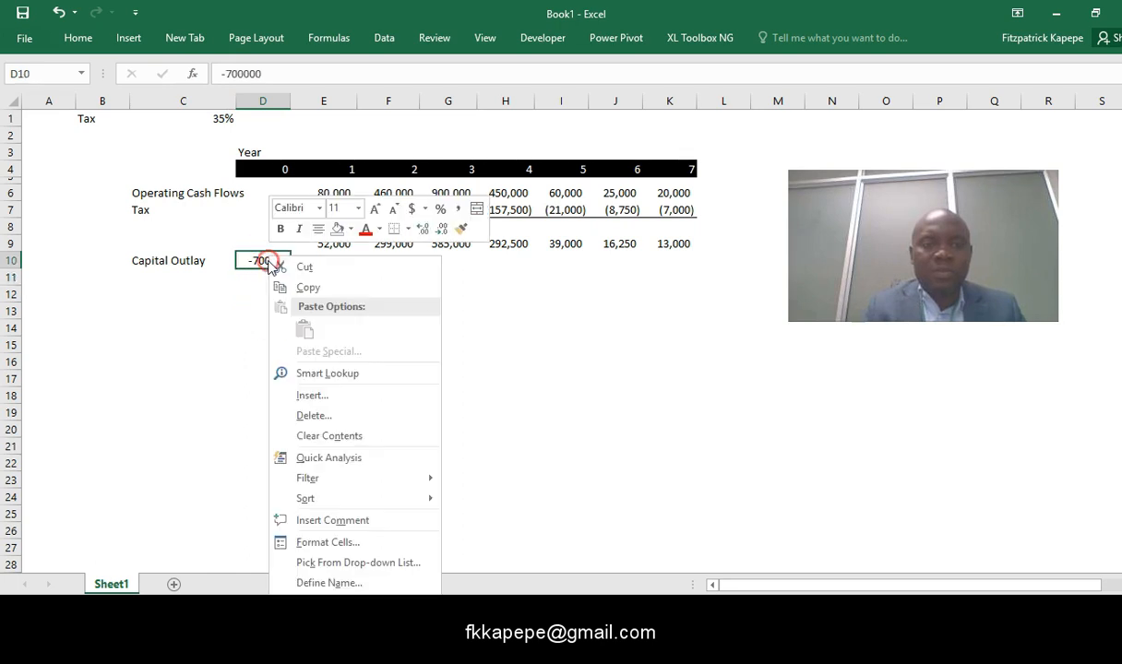
left_click(458, 209)
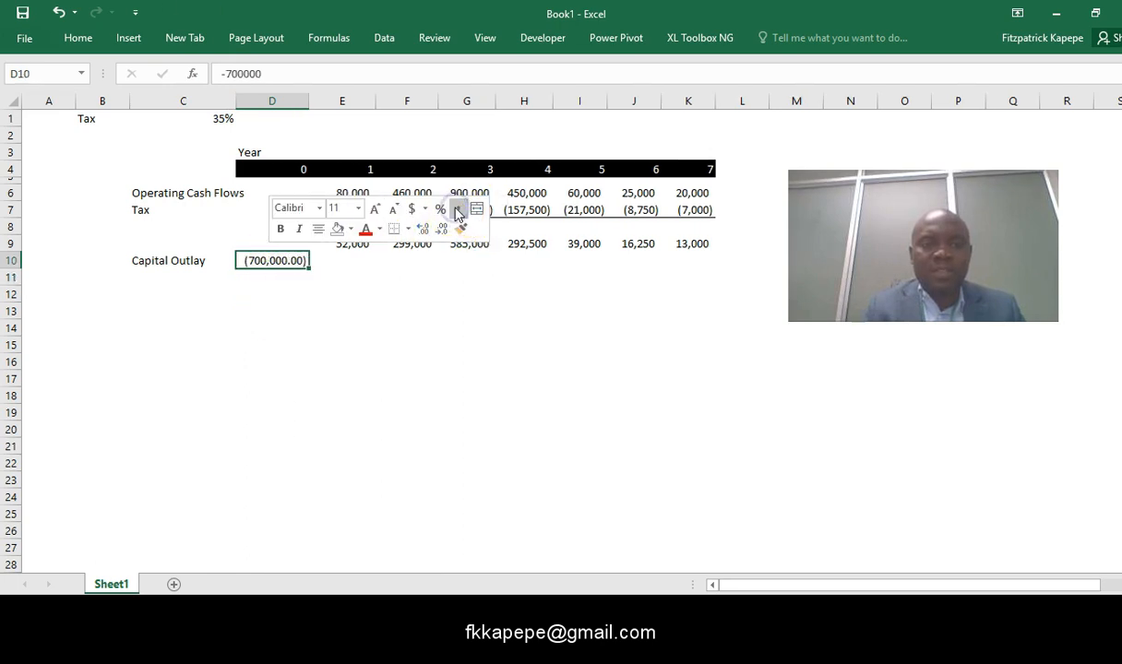
left_click(442, 231)
left_click(442, 230)
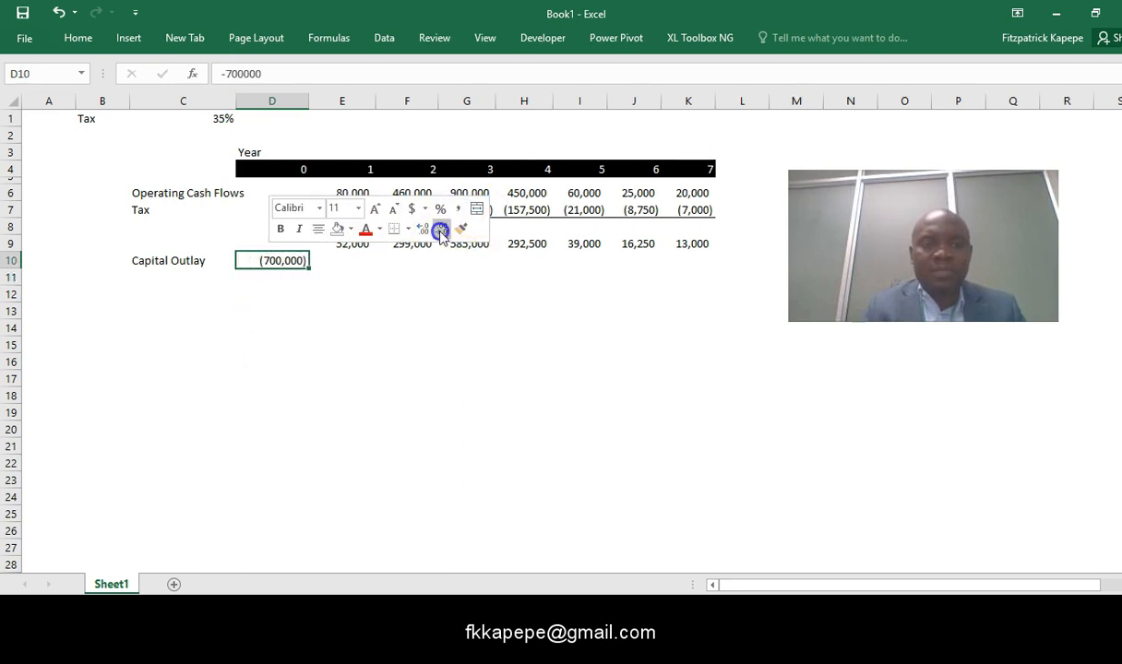
left_click(319, 355)
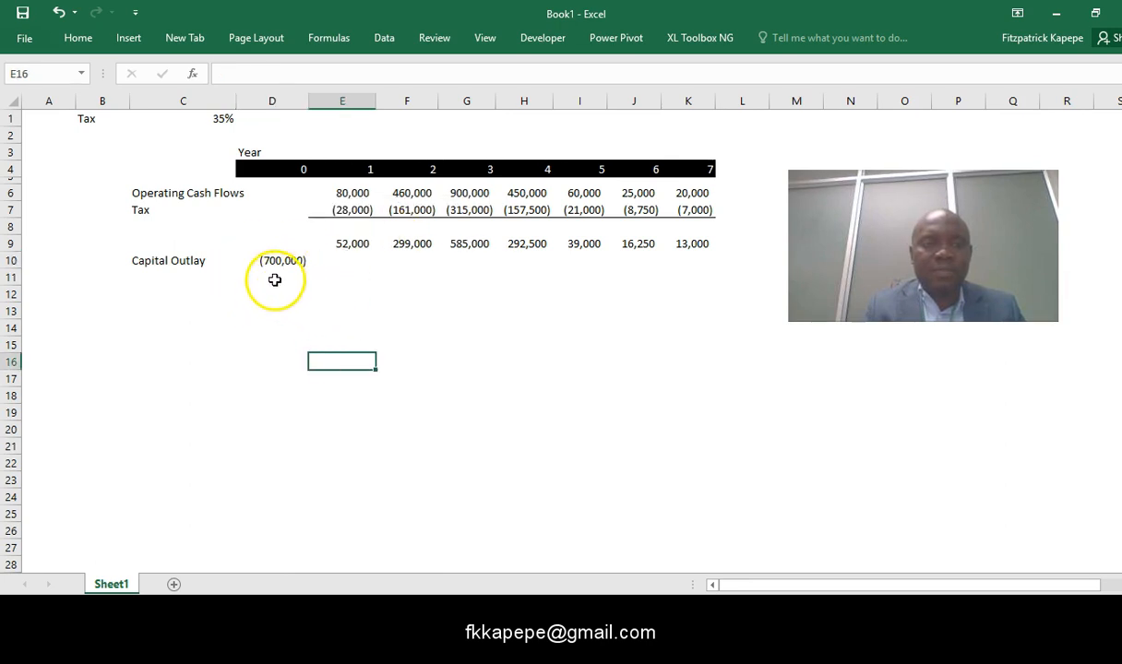
- Add the row label Terminal Value in cell C11 and enter 25000 for year 7 in cell K11
left_click(159, 275)
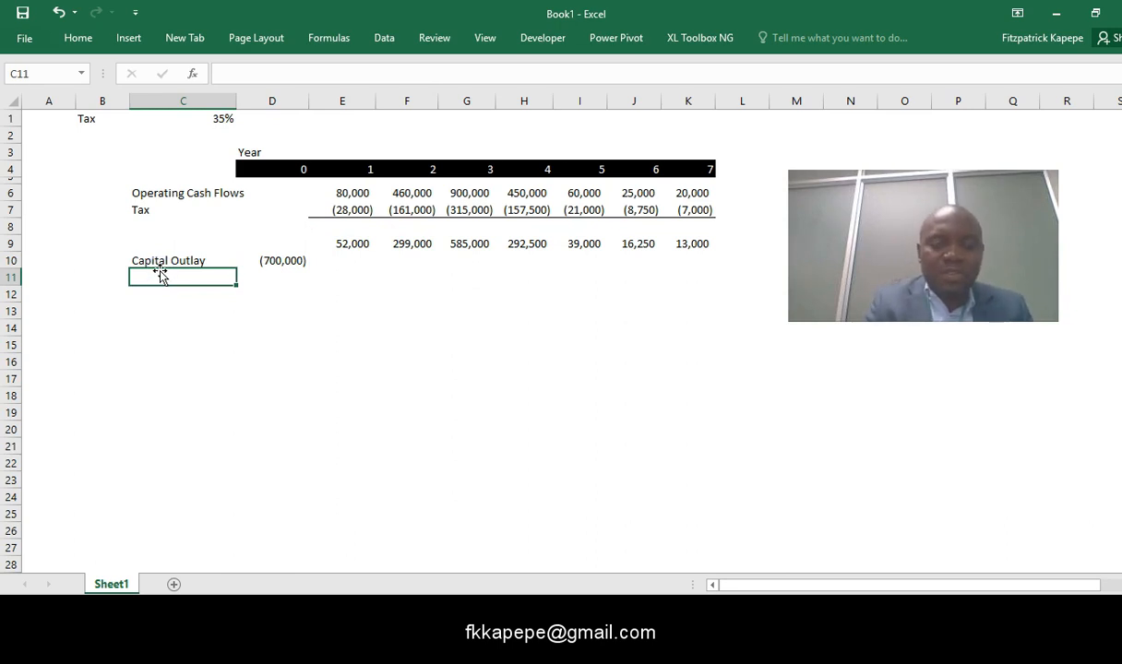
type("Terminal Value")
left_click(299, 282)
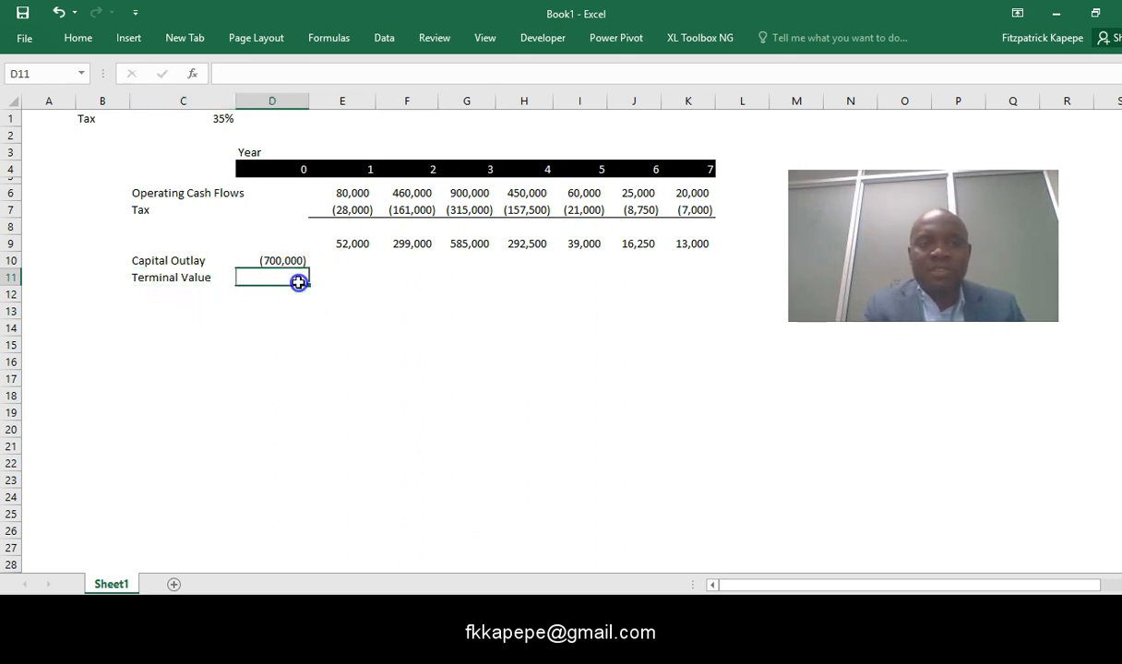
left_click(698, 275)
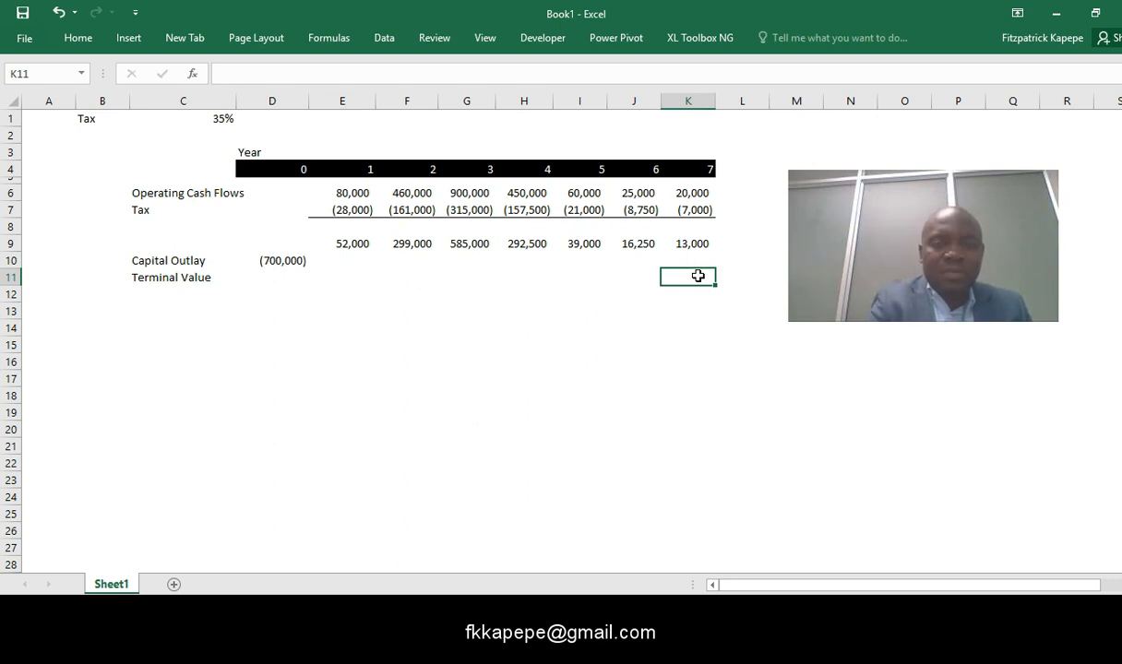
type("25000")
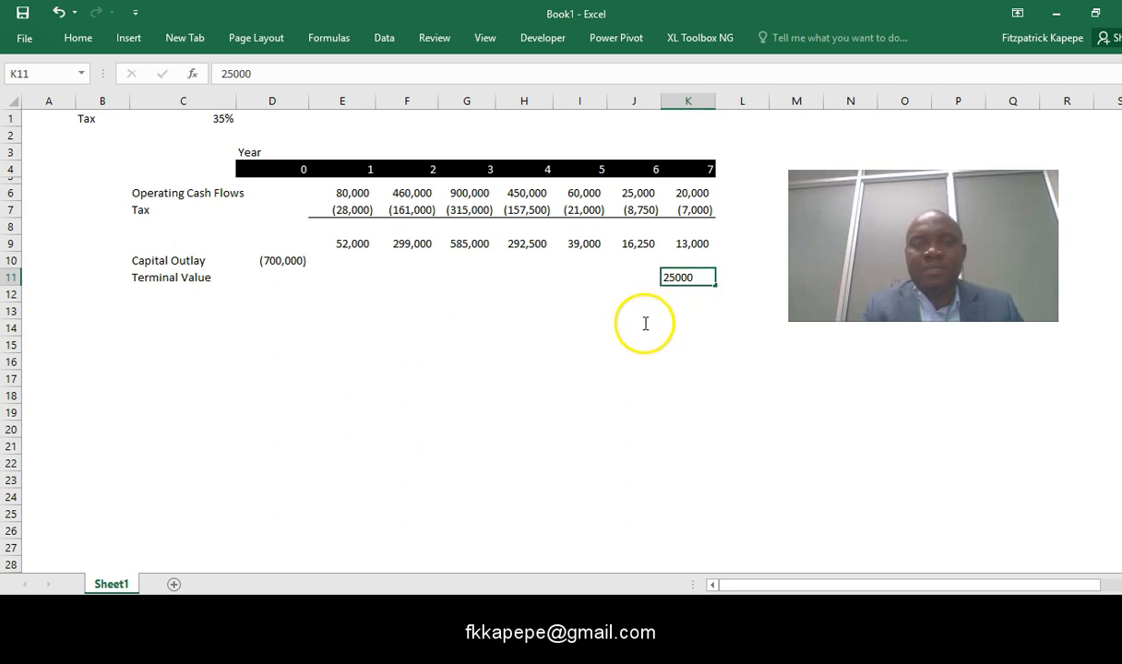
key("Return")
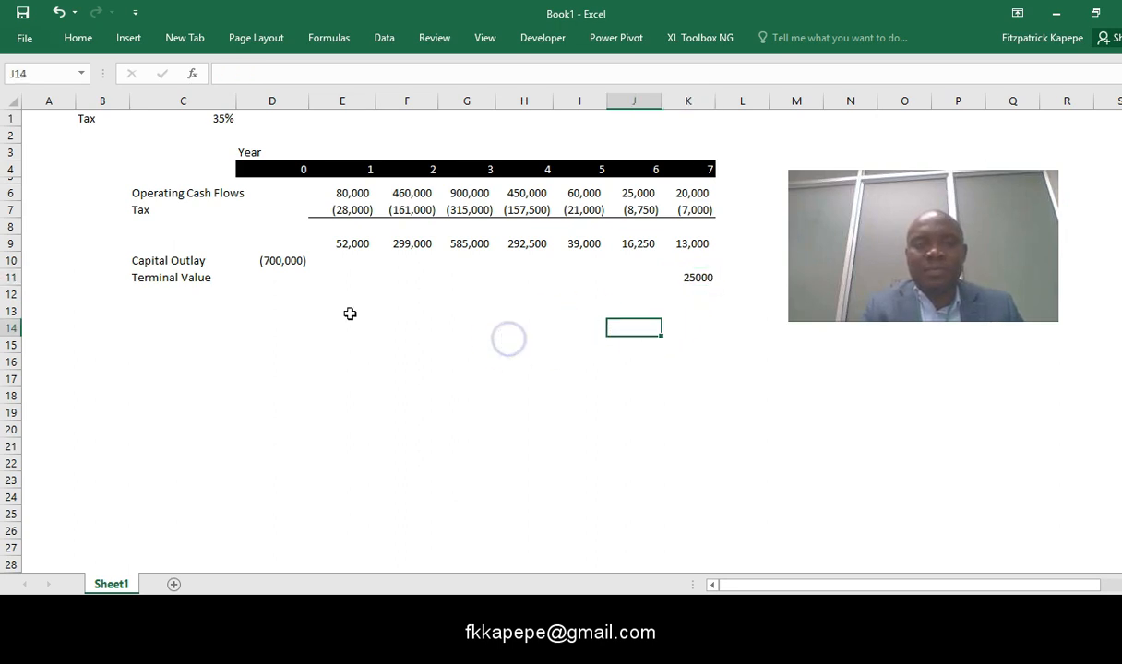
- Add the row label Working Capital in cell C12 and enter -50000 for year 0 in cell D12
left_click(156, 299)
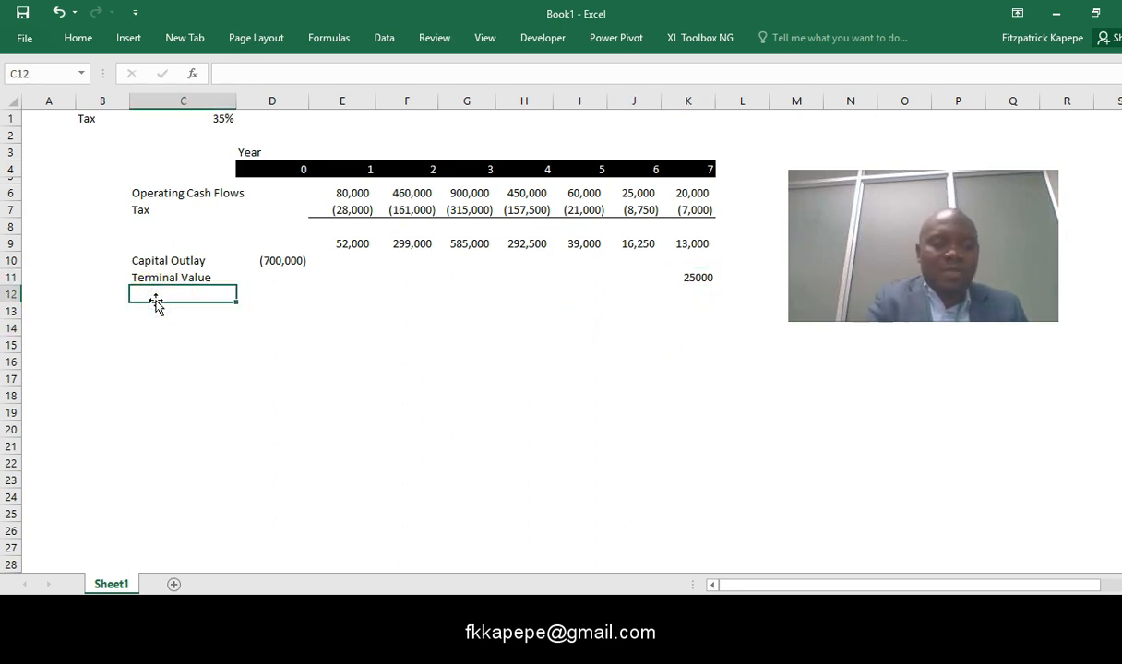
type("Working Cap")
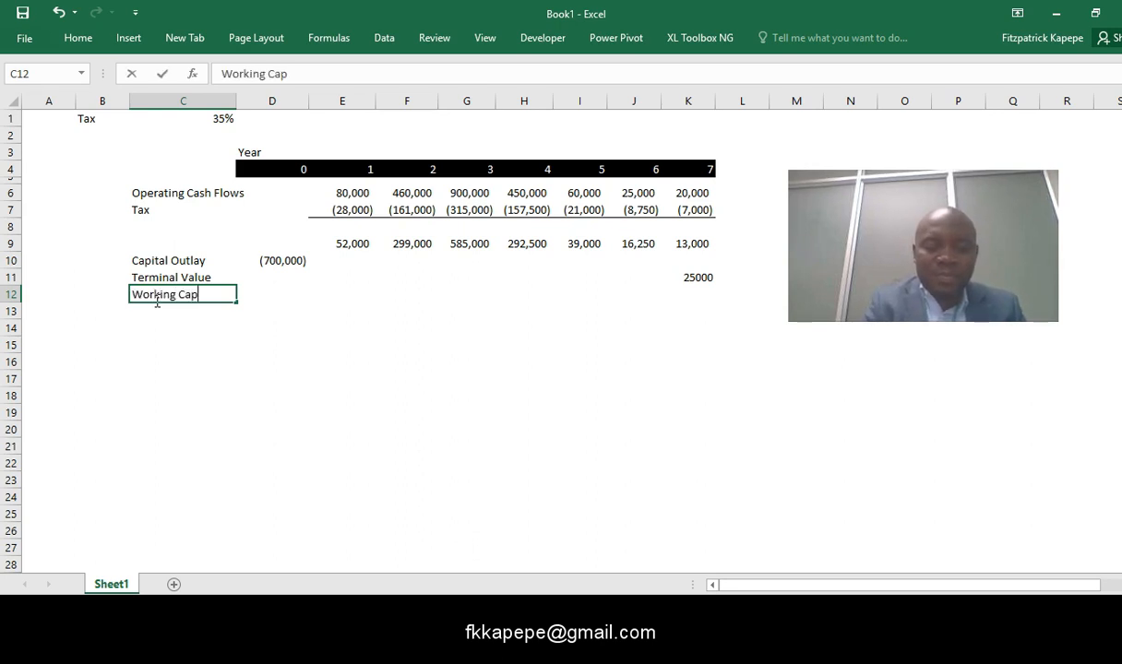
type("ital")
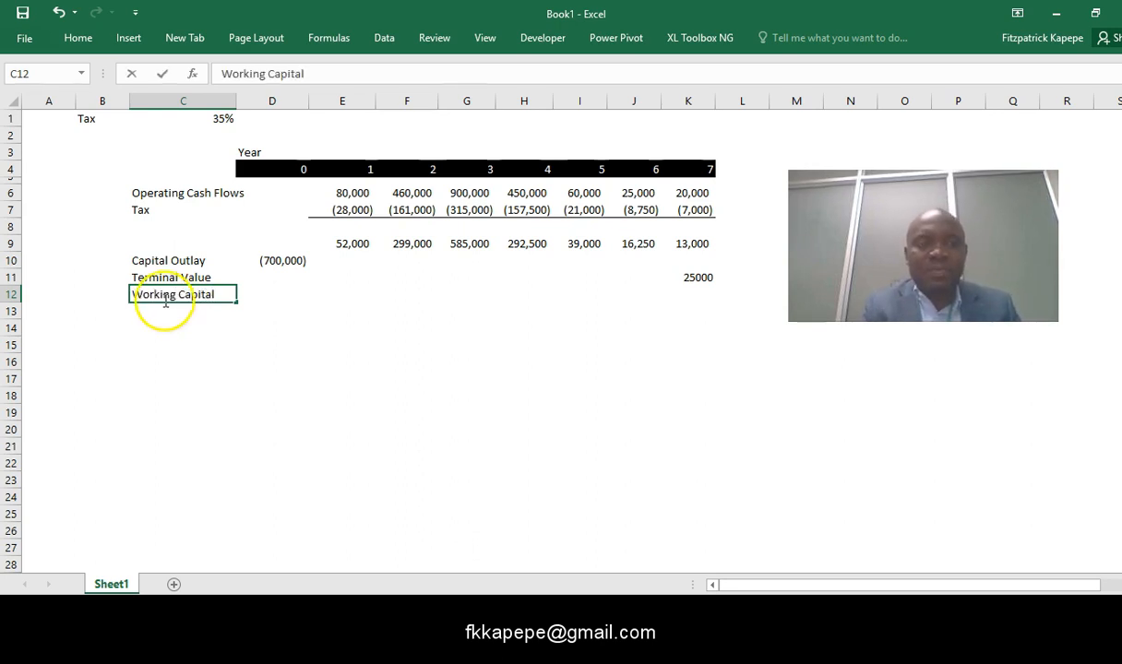
left_click(289, 311)
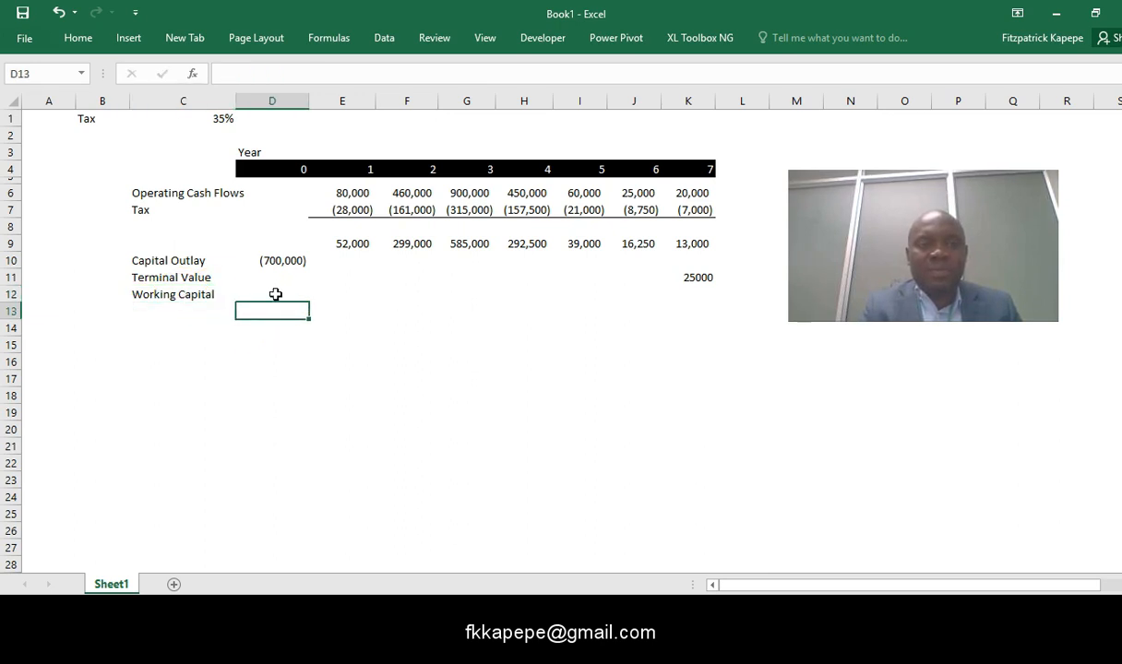
left_click(273, 295)
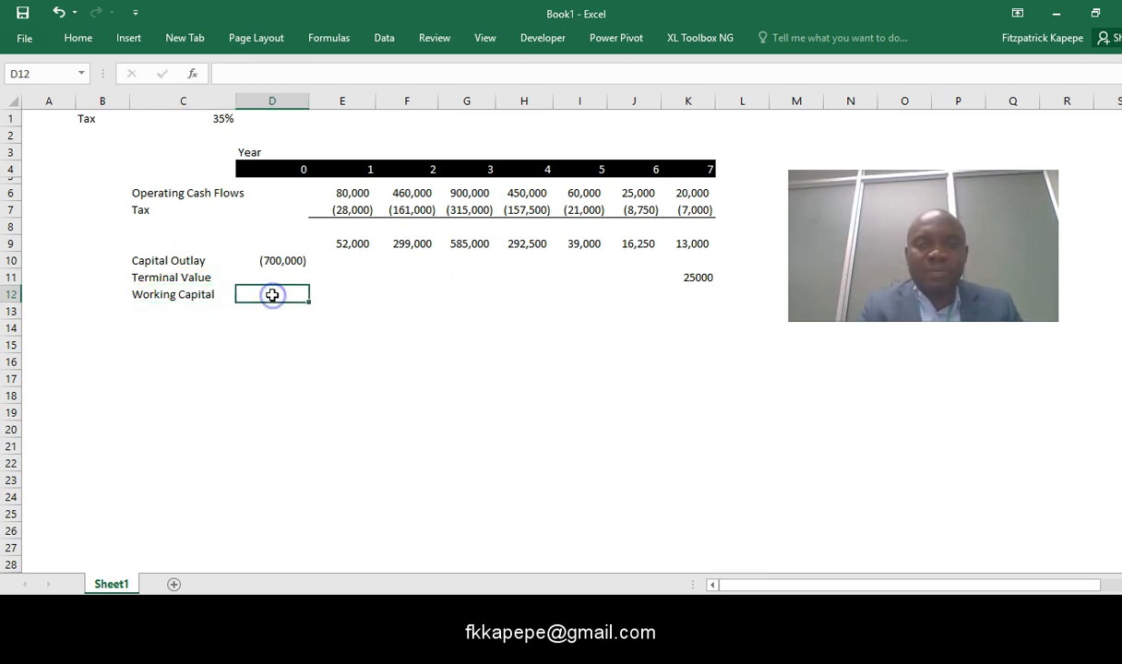
type("-")
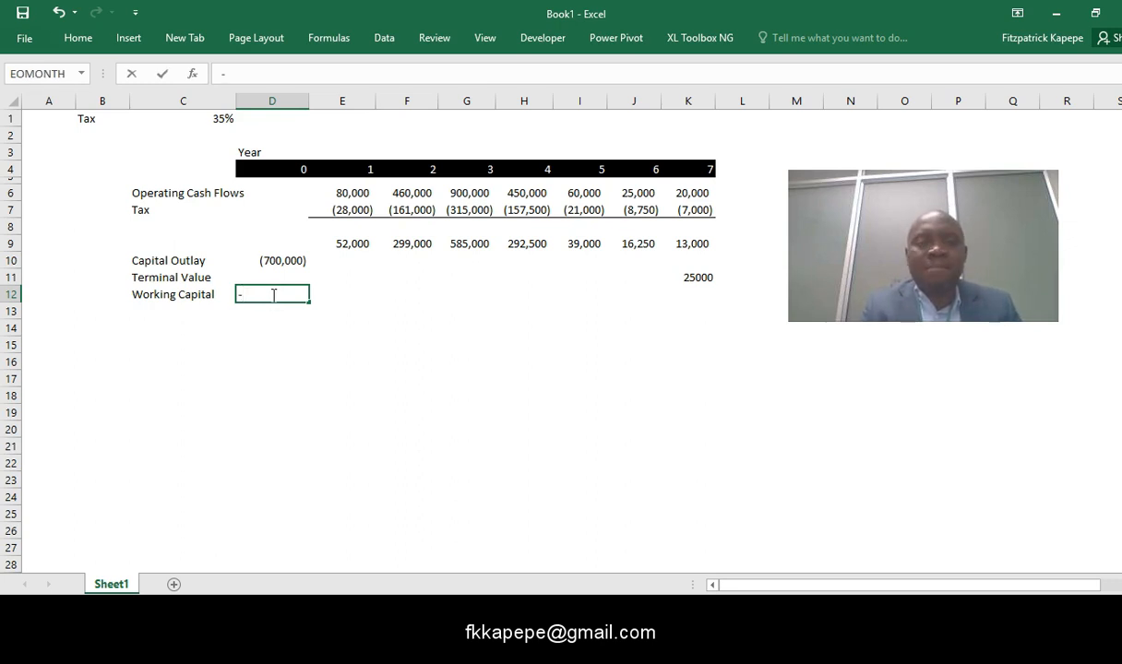
type("50000")
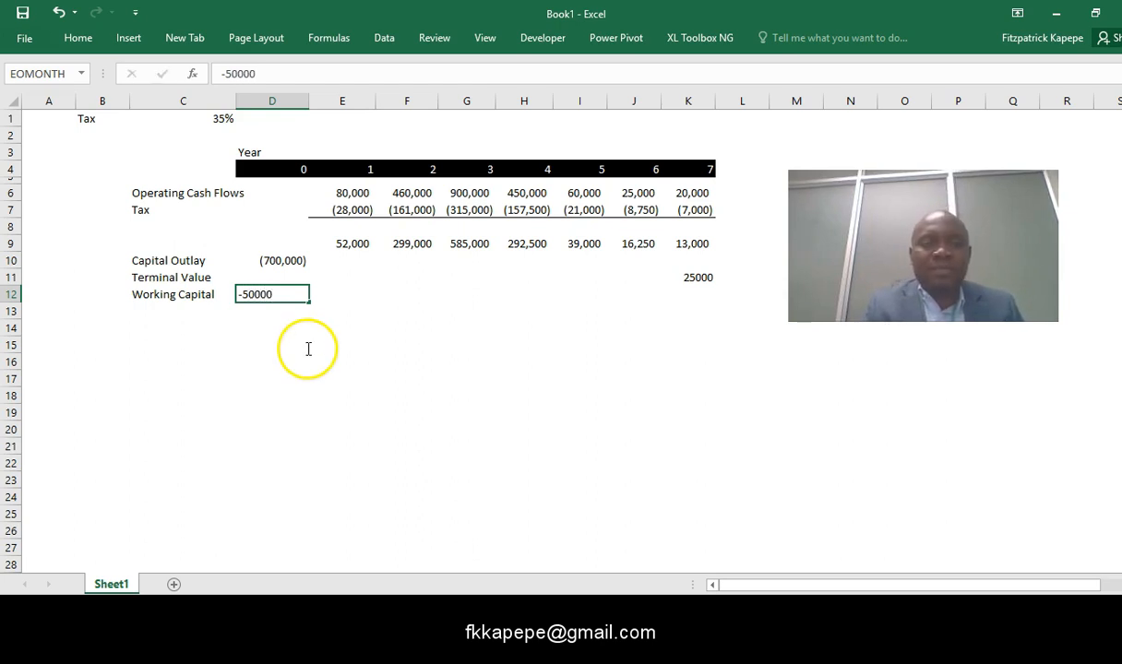
- Copy the number format of the capital outlay in cell D10 onto the working capital in D12
left_click(295, 260)
right_click(295, 260)
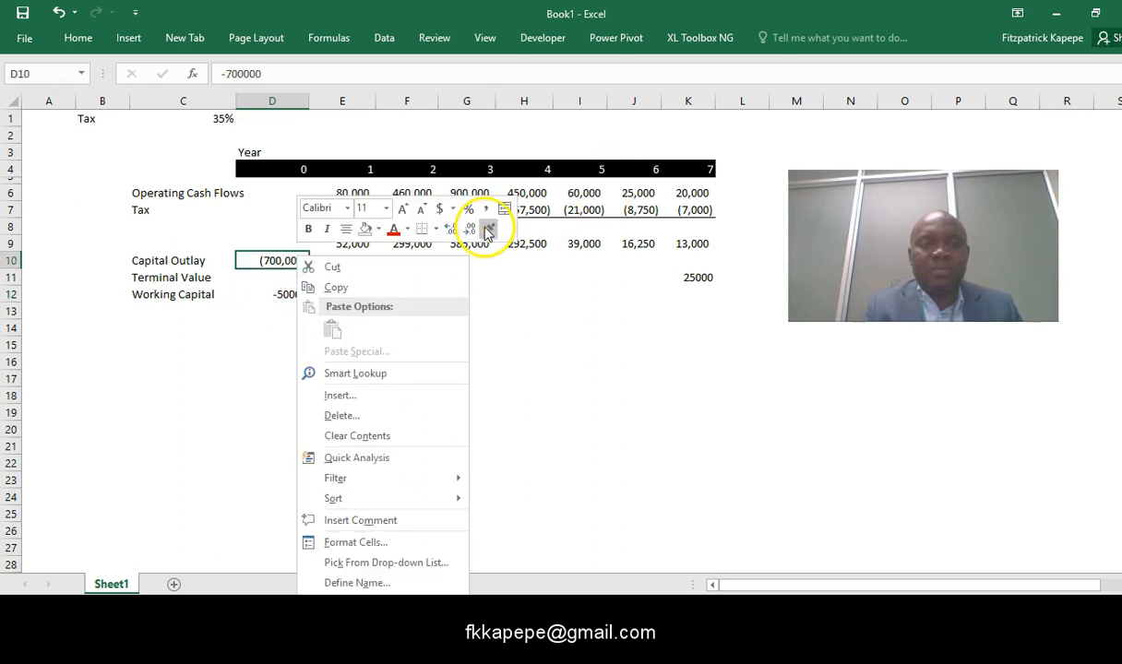
left_click(489, 227)
left_click(268, 295)
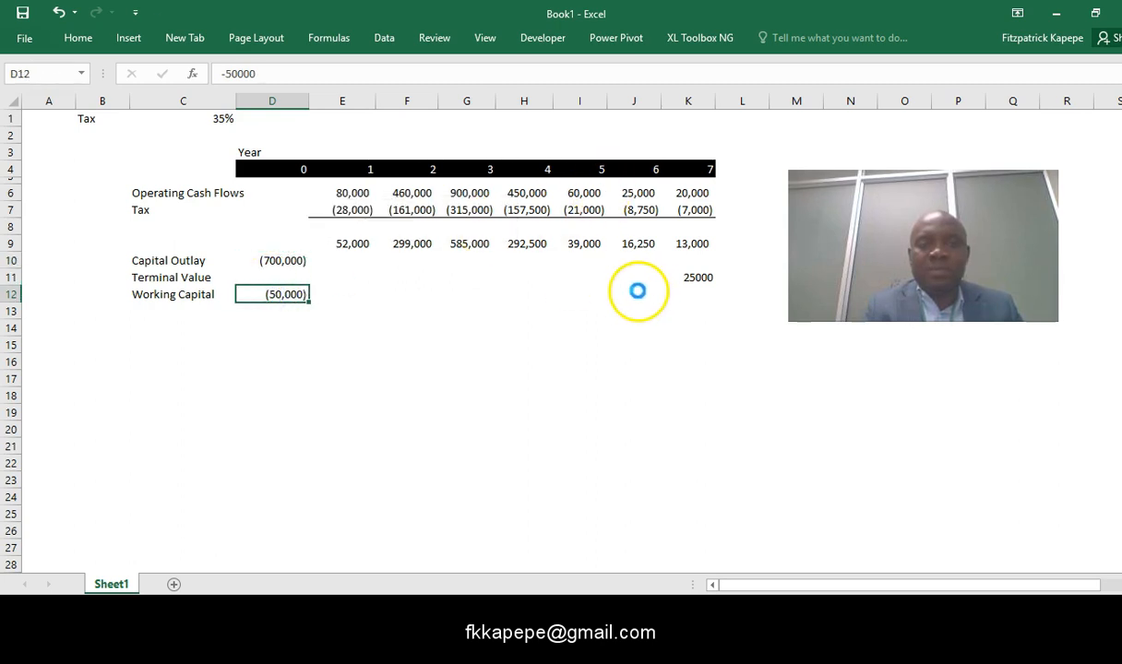
- Enter the formula =-D12 in cell K12 to release the working capital in year 7
left_click(687, 295)
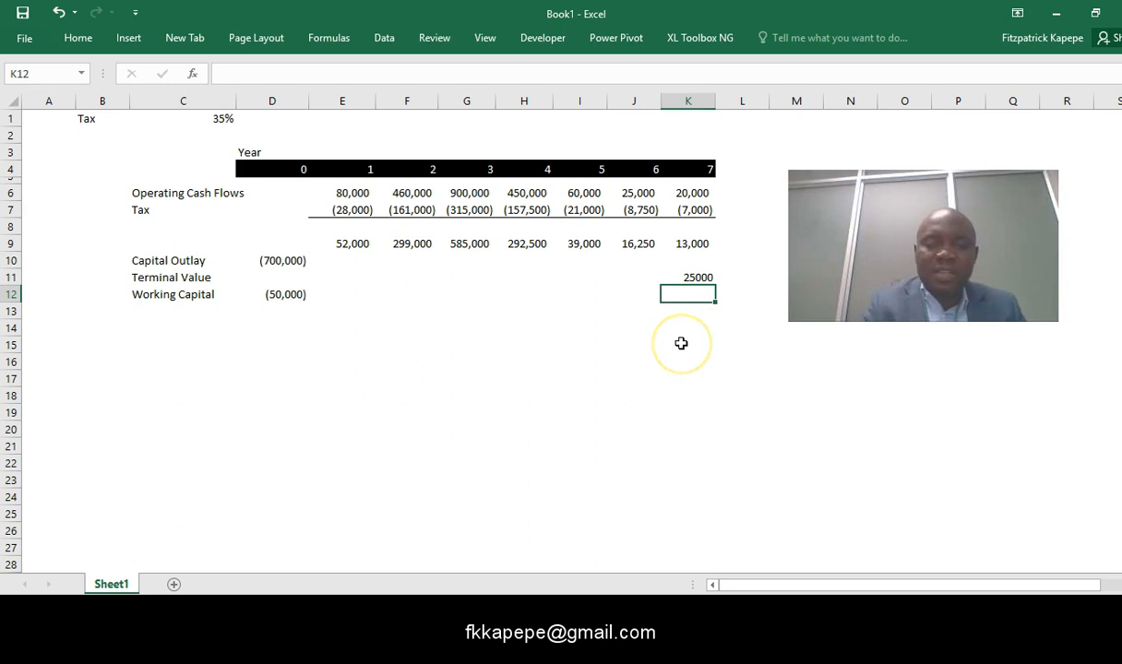
type("=-")
left_click(280, 295)
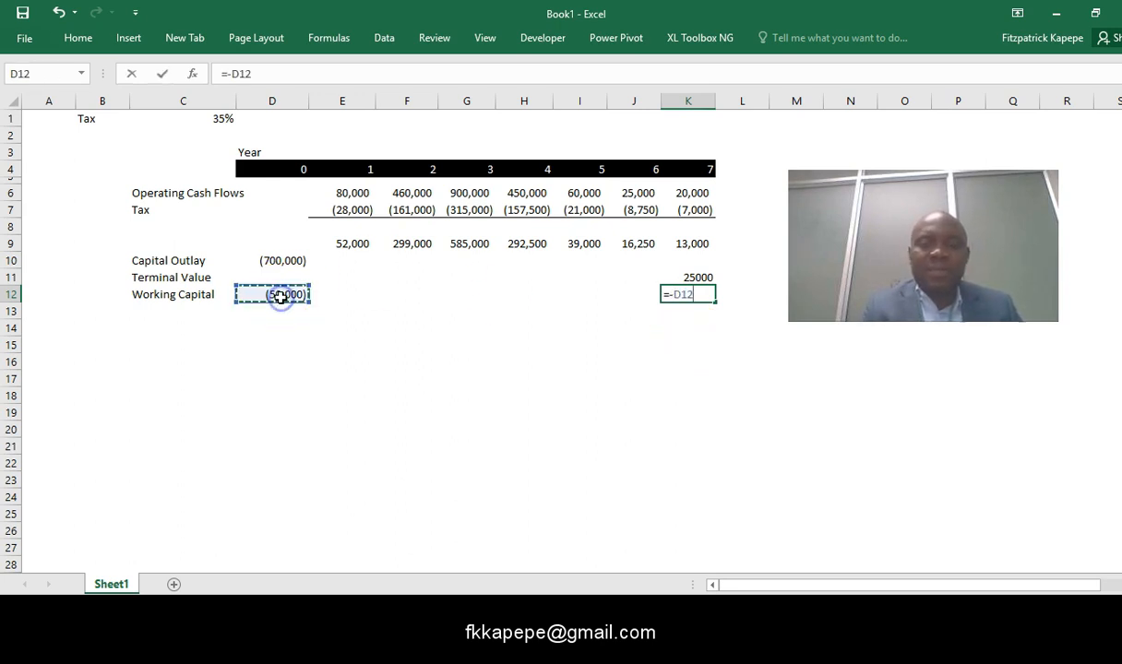
key("ctrl+Return")
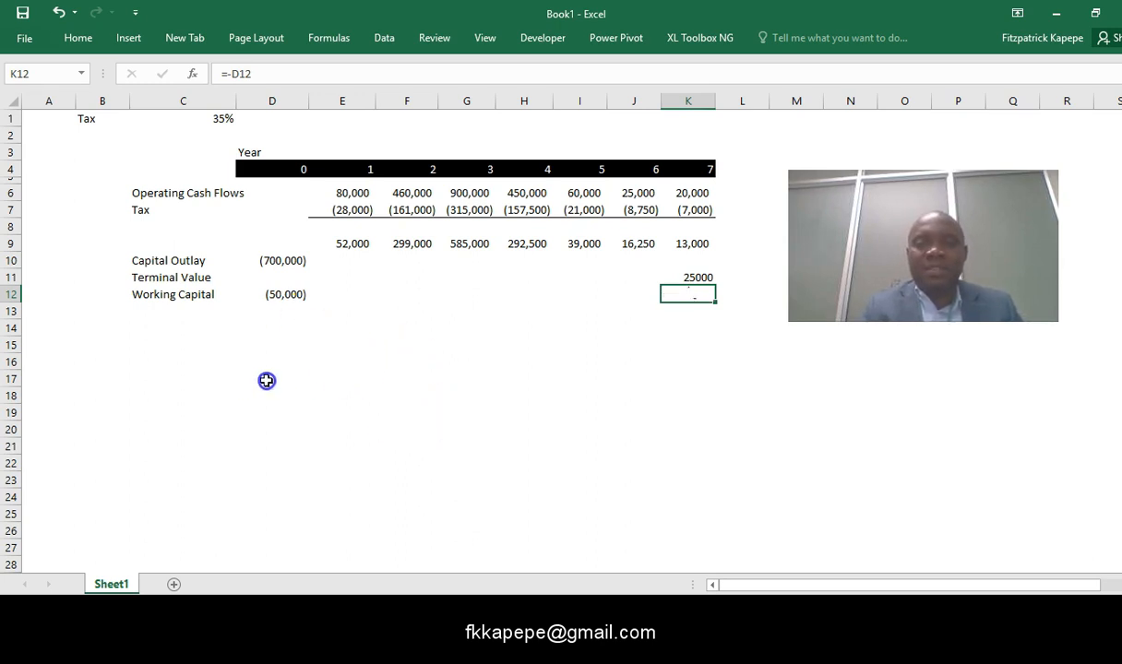
left_click(386, 358)
- Apply a medium solid bottom border to the working capital row across D12:K12
left_click(268, 296)
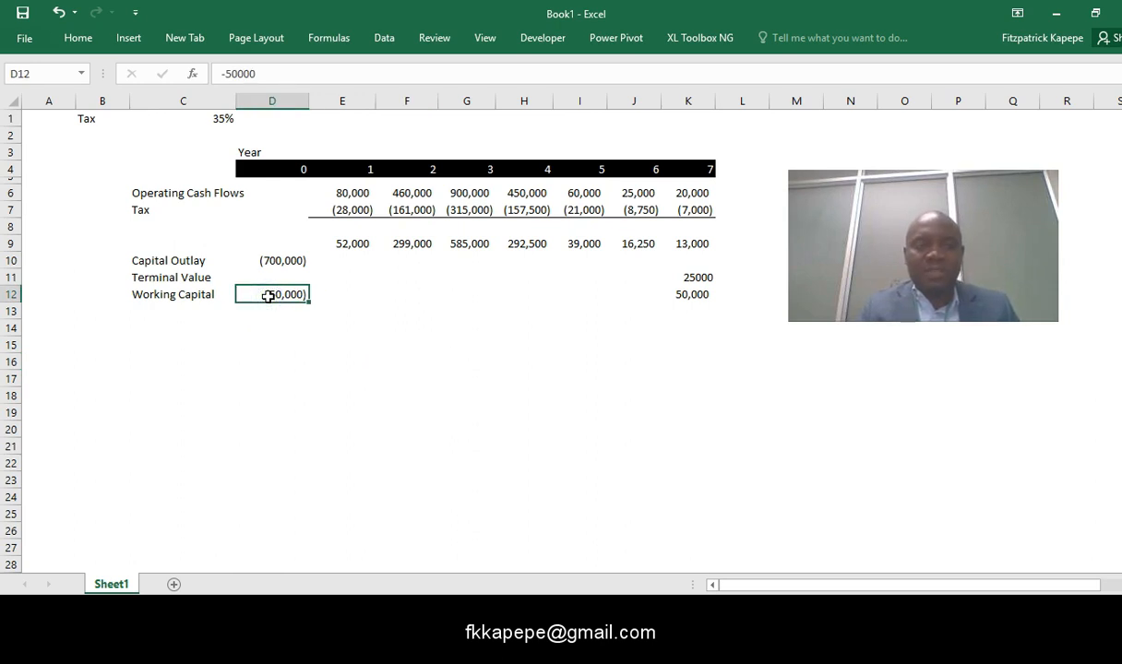
key("shift+Right")
key("shift+Right")
key("shift+Right")
key("shift+Right")
key("shift+Right")
key("shift+Right")
key("shift+Right")
key("shift+Right")
key("shift+Right")
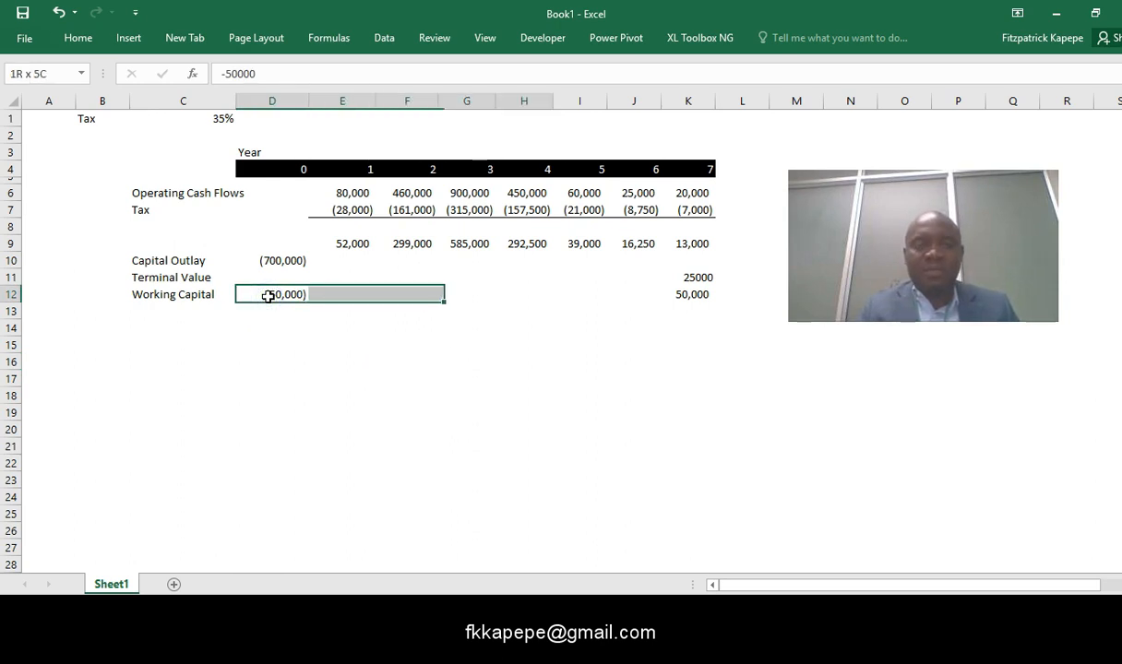
key("shift+Left")
key("shift+Left")
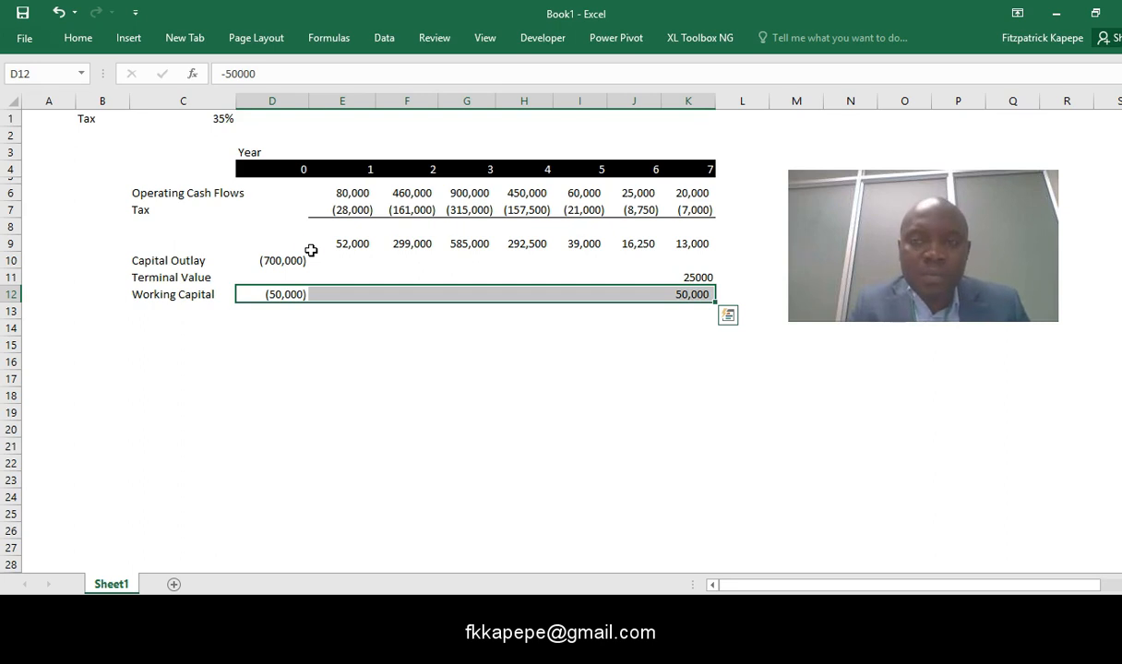
key("ctrl+1")
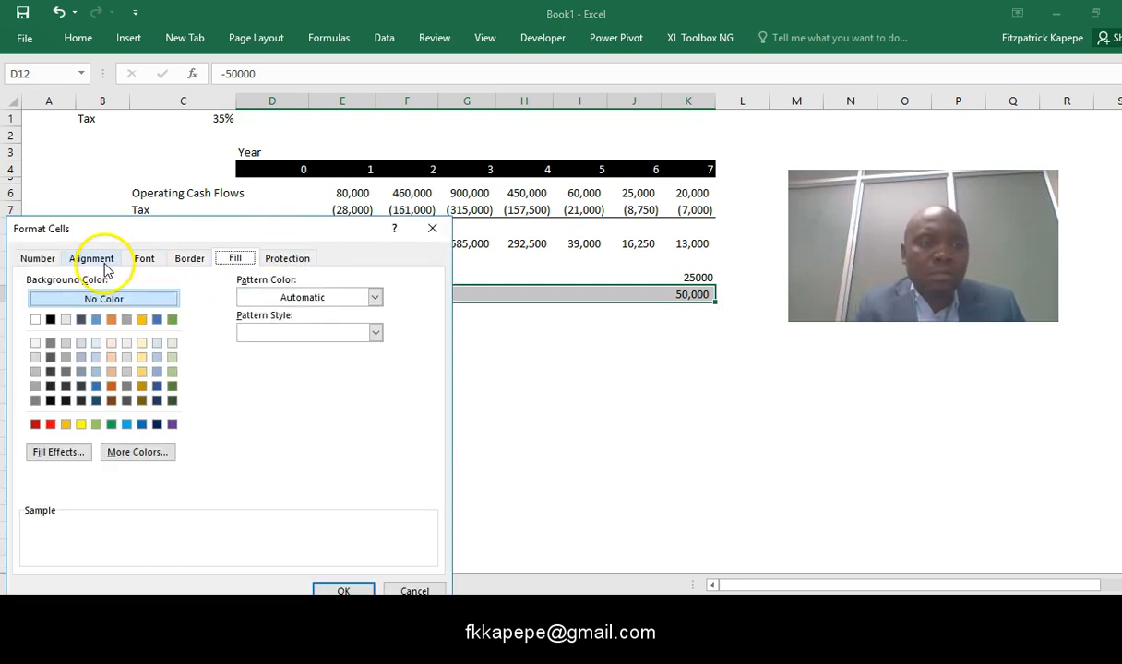
left_click(189, 258)
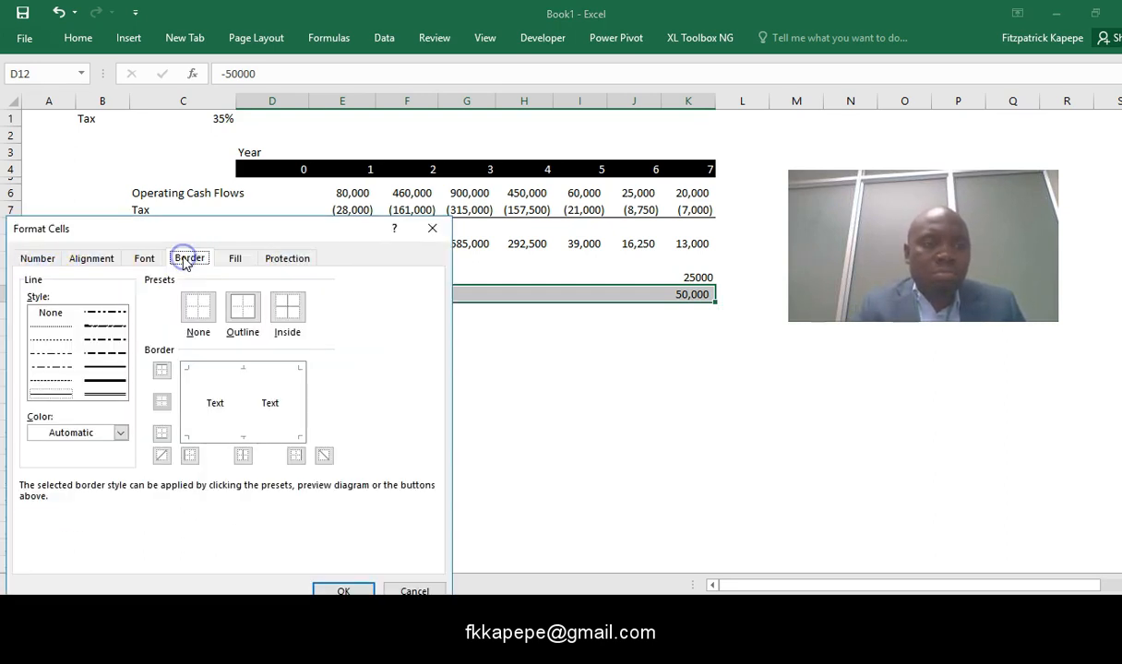
left_click(105, 367)
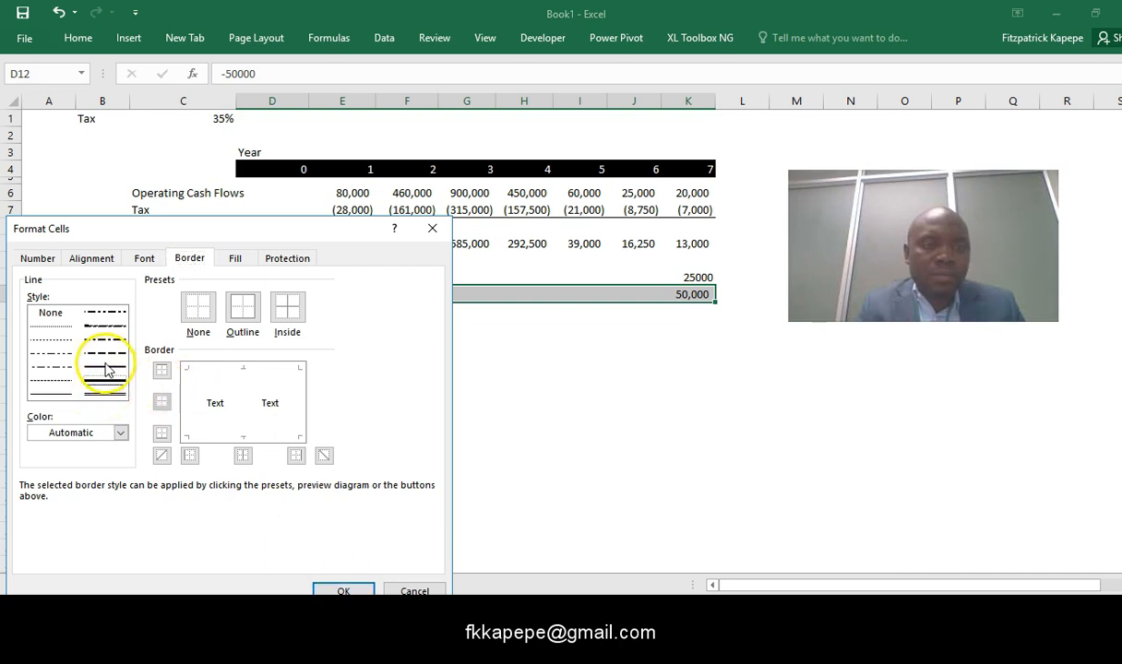
left_click(162, 433)
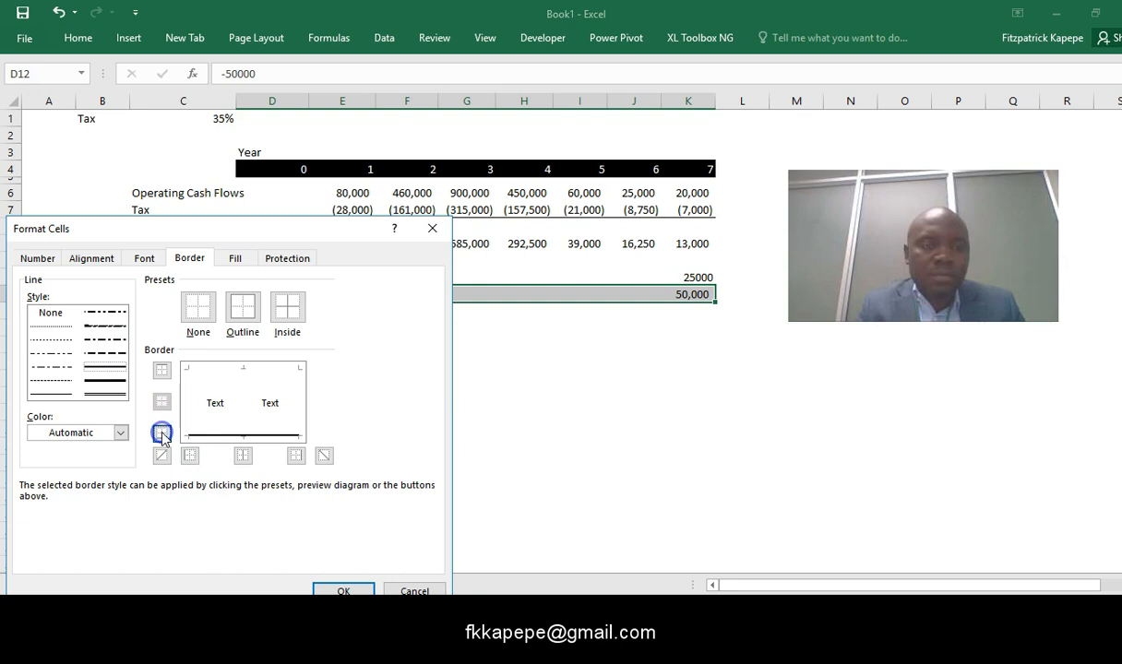
left_click(339, 590)
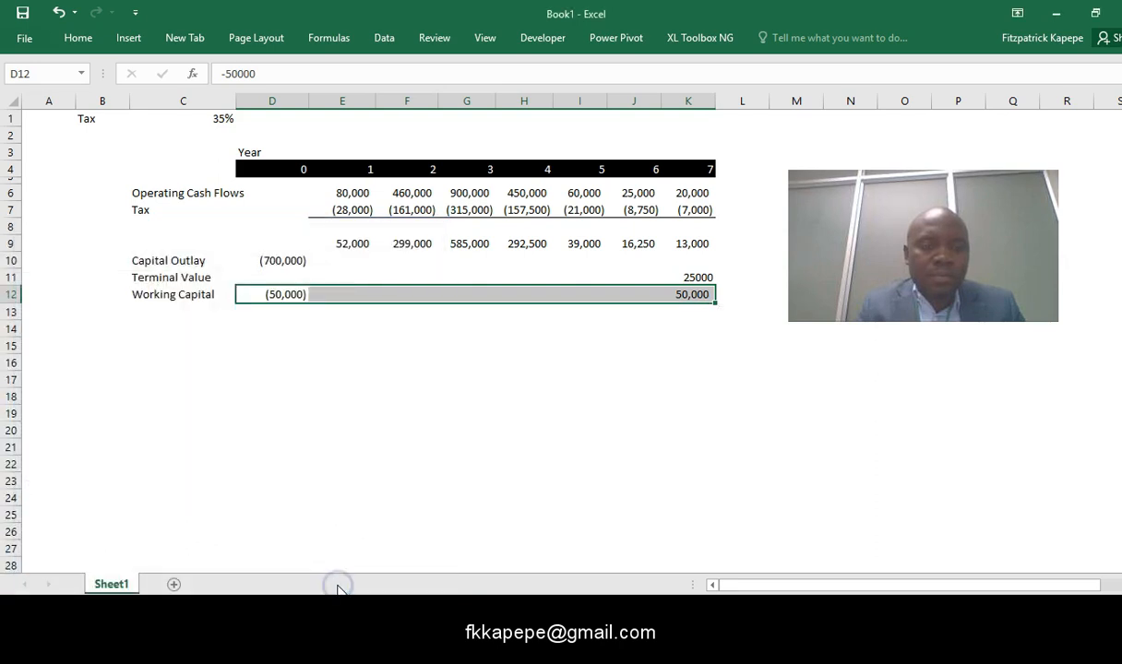
- Add the row label Free Cash Flows in cell C14, leaving row 13 blank, and select cell D14
left_click(182, 334)
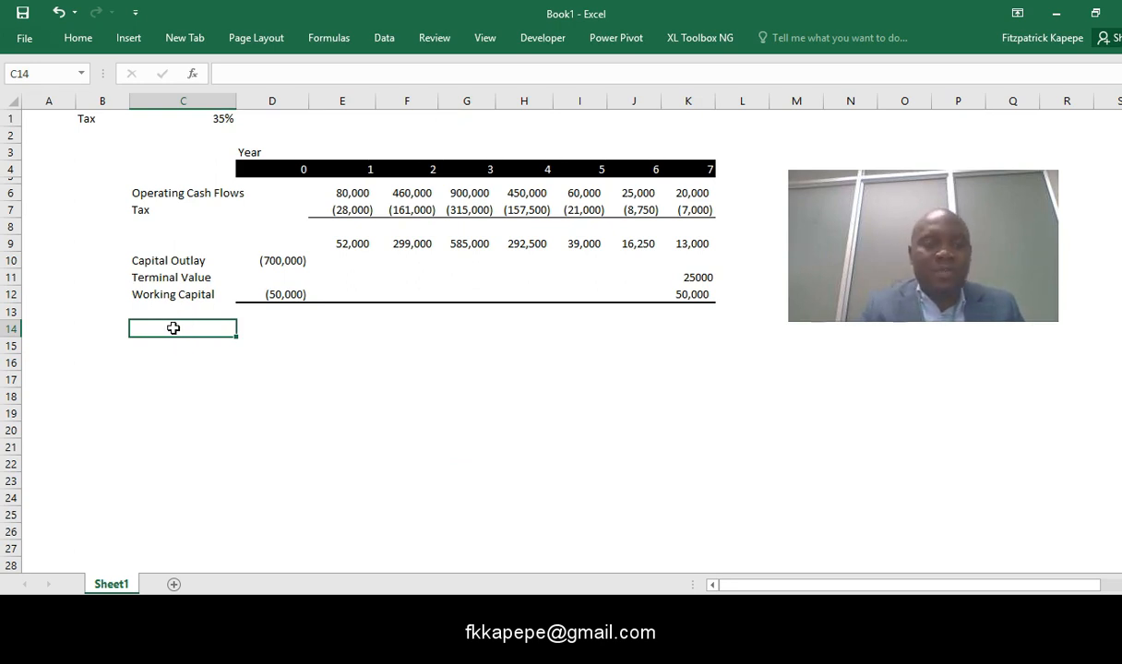
type("Free Cash F")
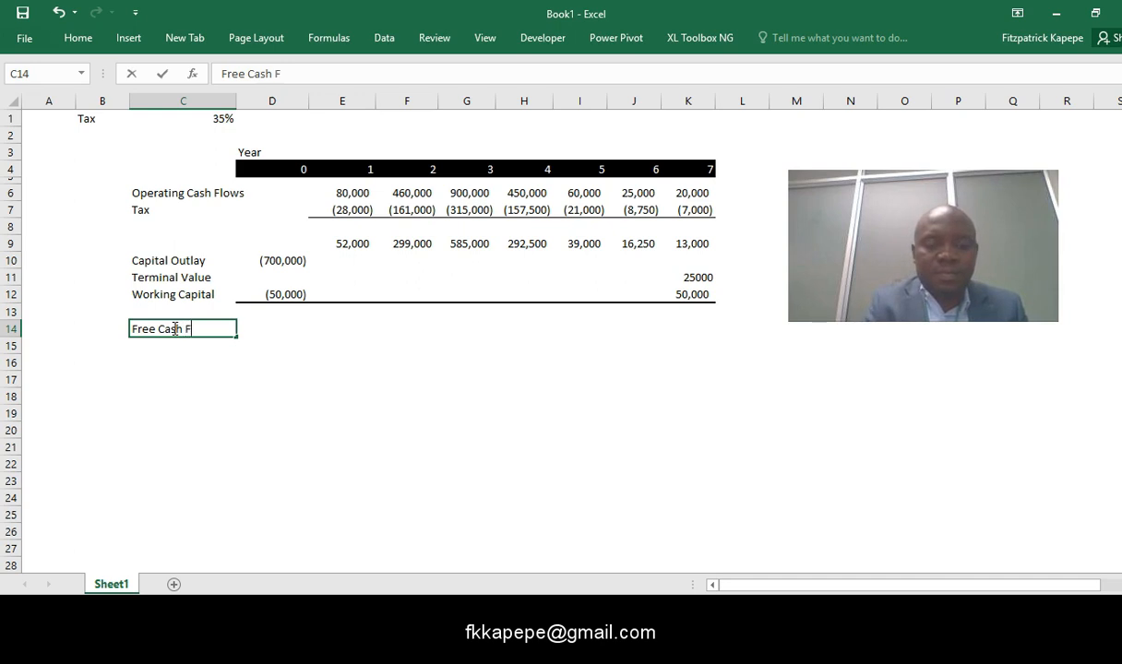
type("lows")
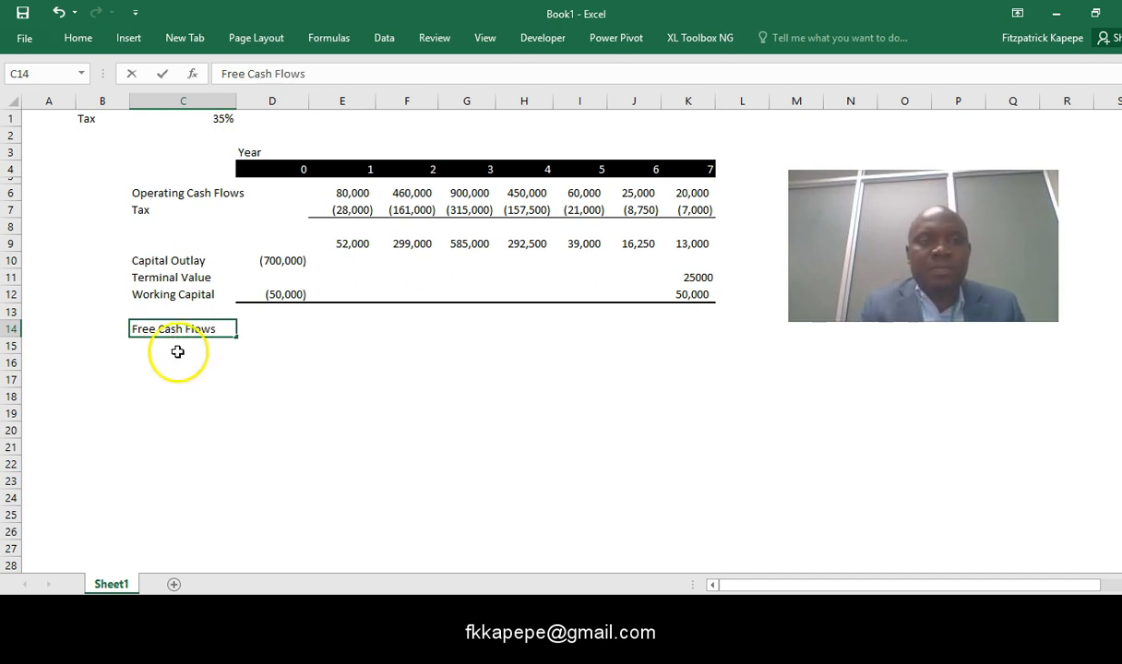
left_click(280, 340)
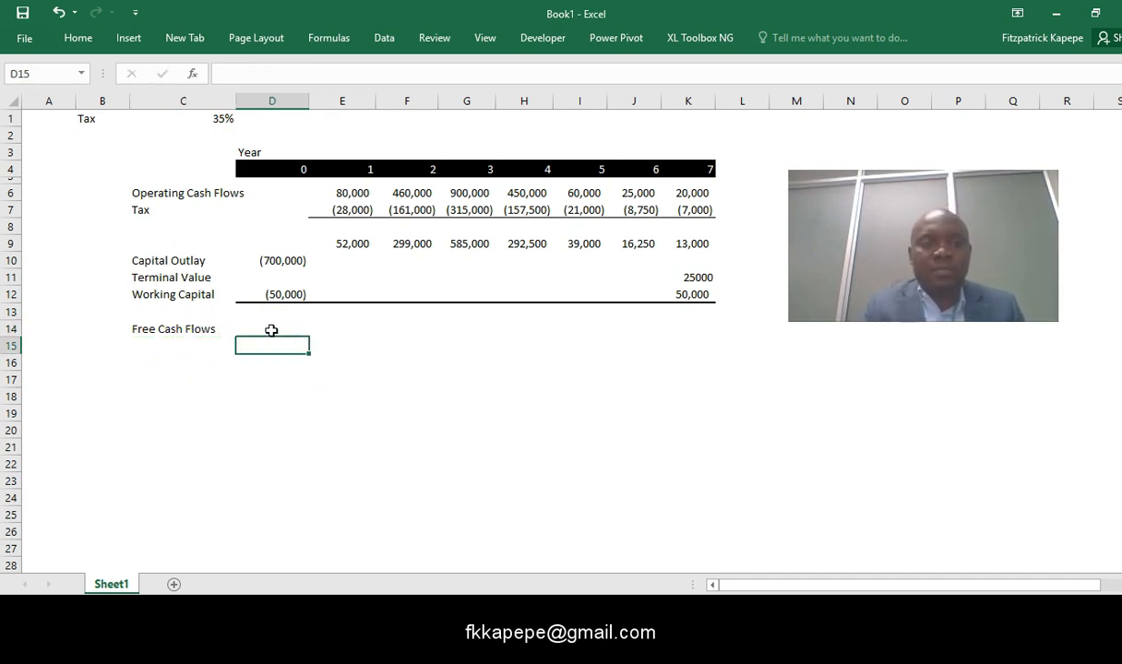
left_click(271, 330)
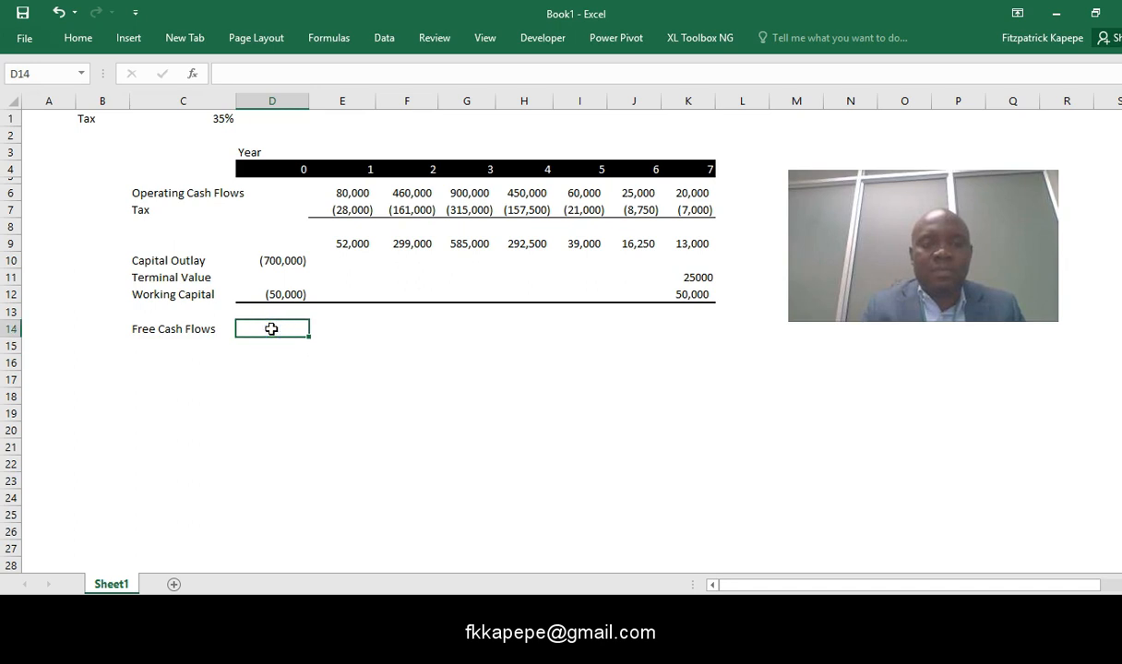
- Enter the formula =SUM(D9:D12) in cell D14 to total the year 0 free cash flow
type("=sum(")
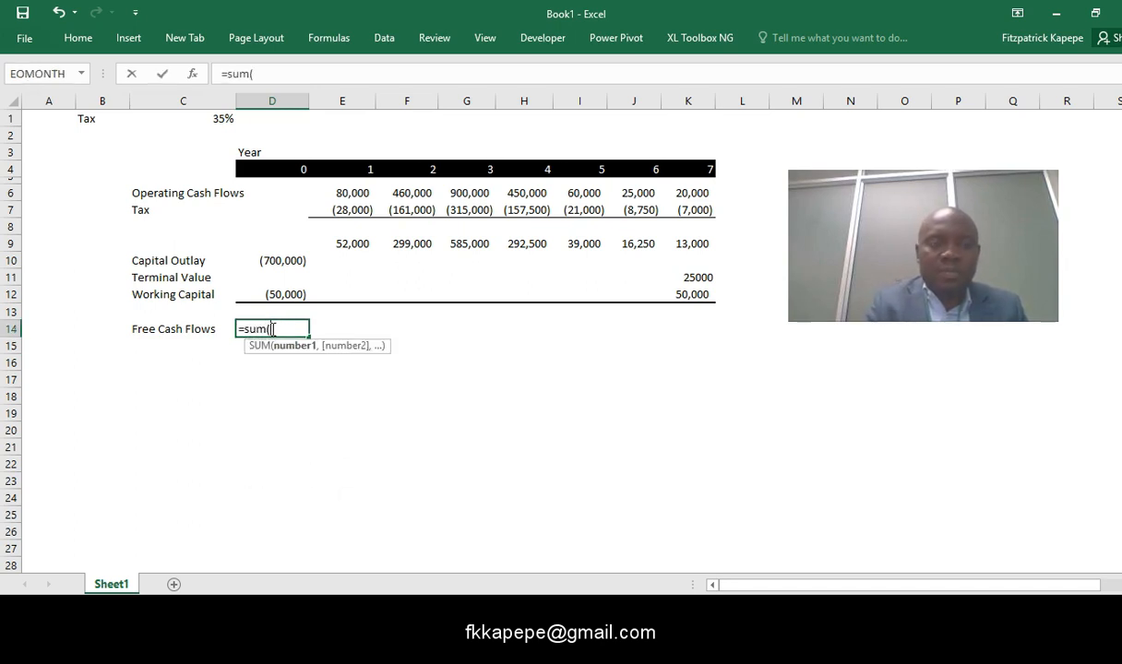
left_click_drag(276, 242, 279, 241)
key("shift+Down")
key("shift+Down")
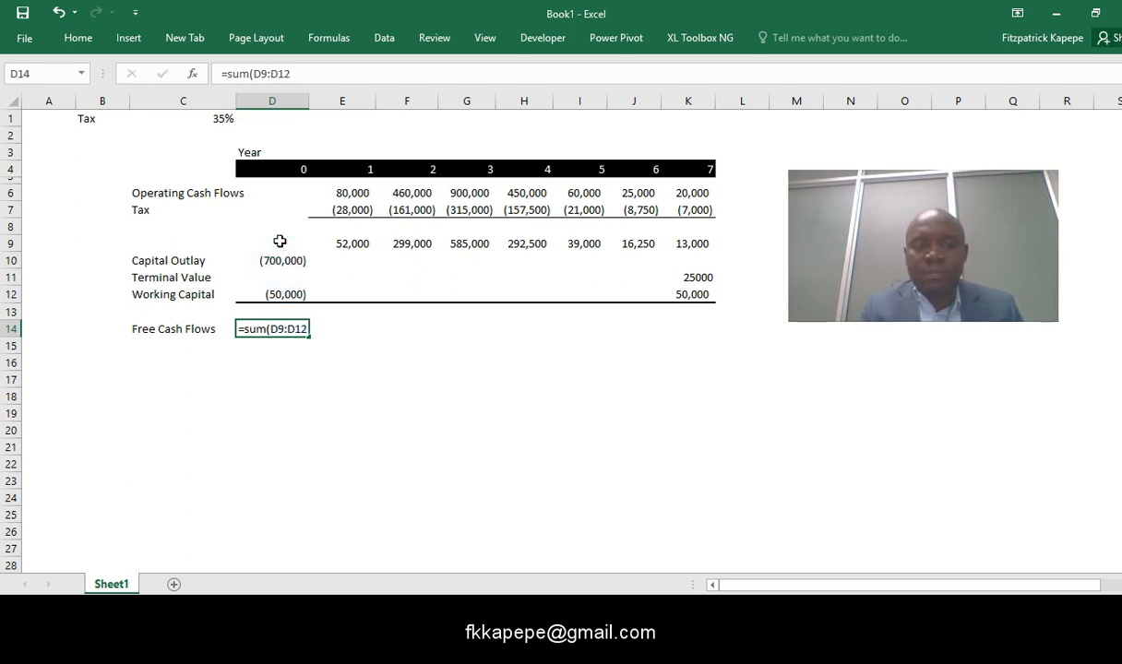
key("Return")
key("Return")
key("Return")
key("Return")
key("Return")
key("Return")
key("Return")
key("Return")
key("Up")
key("Up")
key("Up")
key("Up")
key("Up")
key("Up")
key("Up")
key("Up")
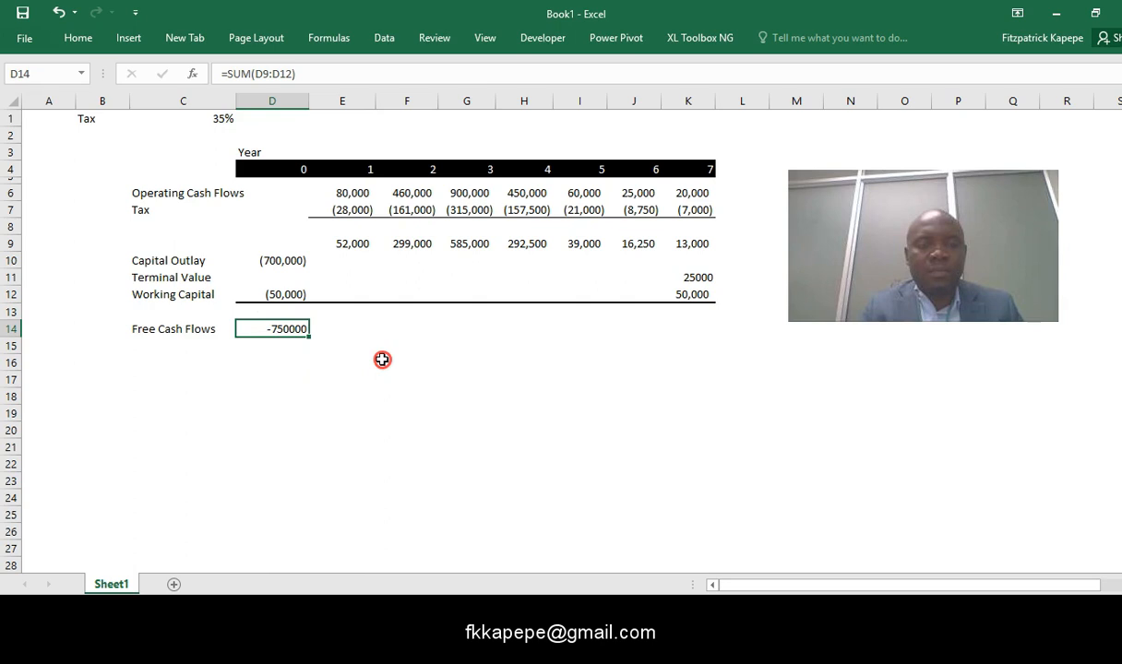
right_click(279, 333)
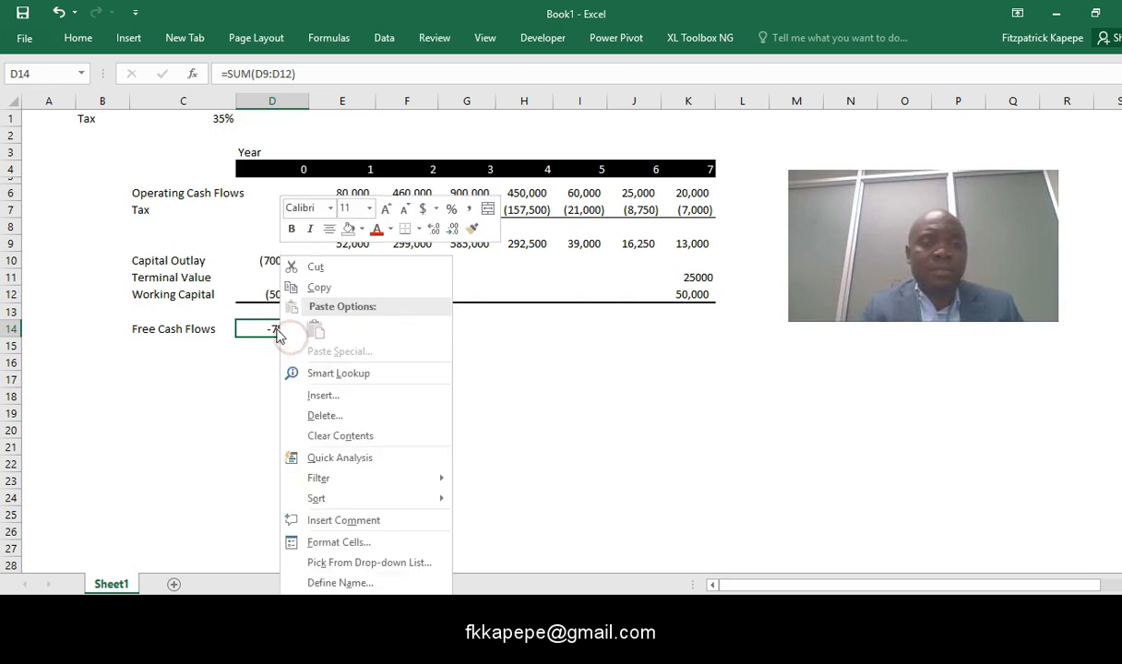
left_click(472, 228)
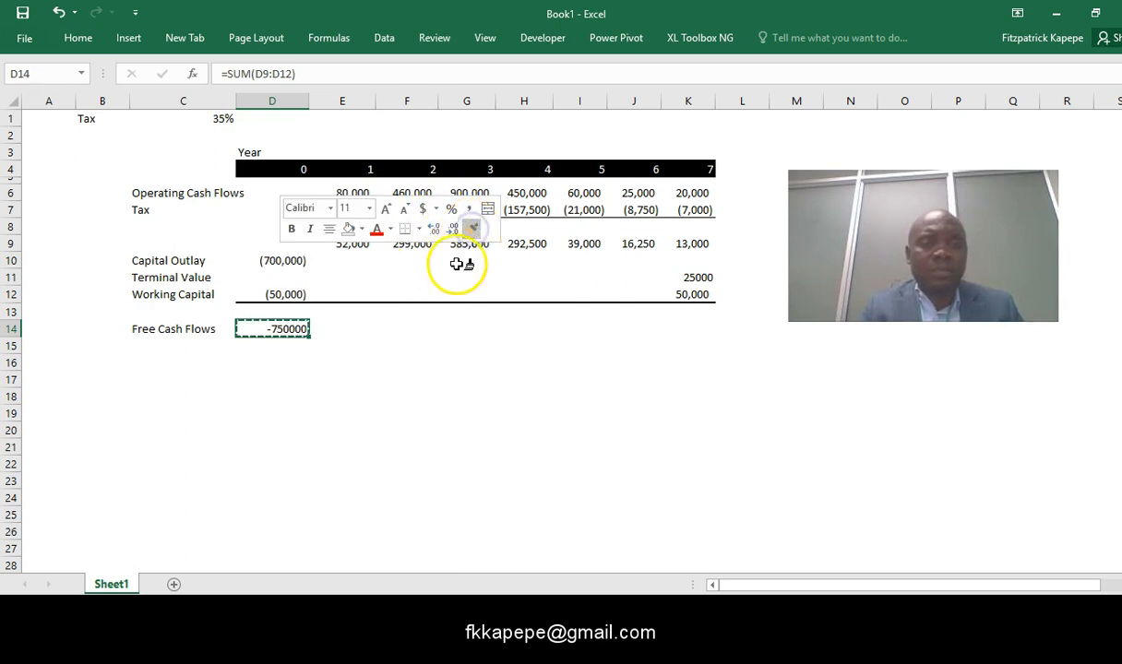
left_click(277, 328)
left_click(277, 294)
- Copy the number format of the capital outlay in cell D10 onto the free cash flow in D14
left_click(270, 258)
right_click(270, 260)
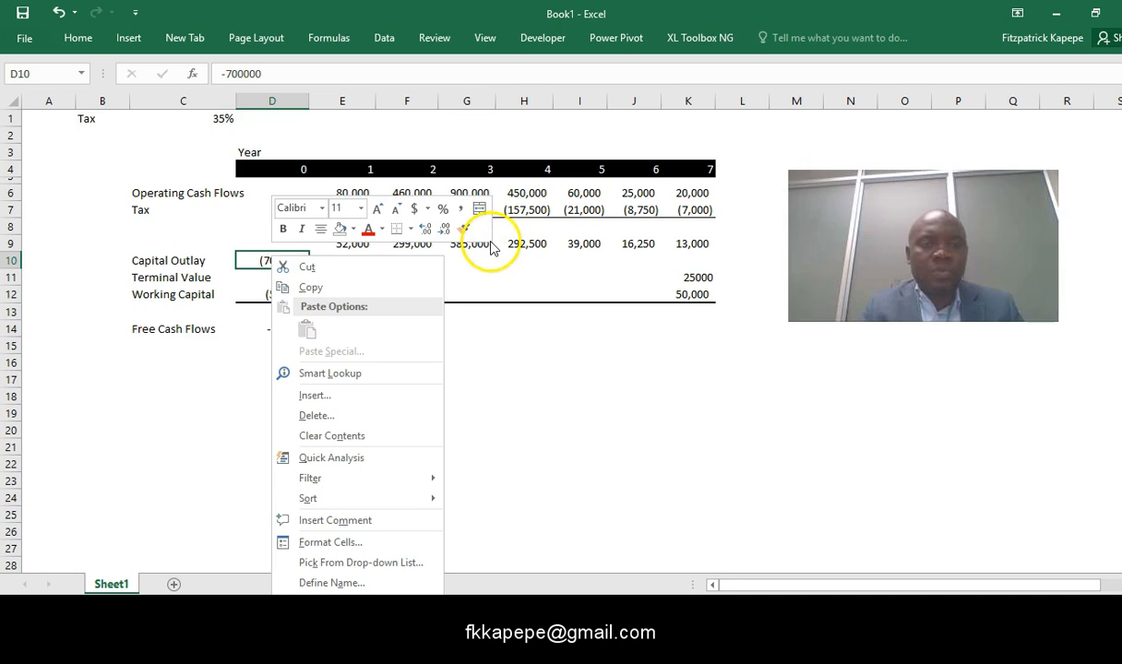
left_click(463, 228)
left_click(263, 329)
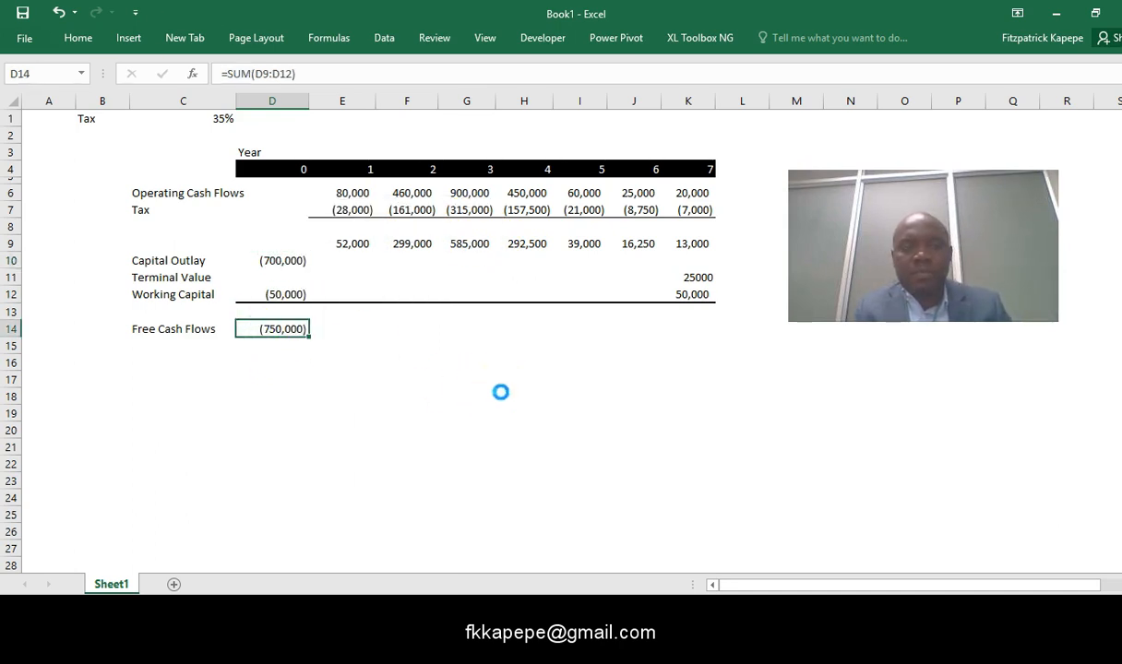
- Copy the free cash flow formula from cell D14 across E14:K14 for years 1 to 7
key("ctrl+c")
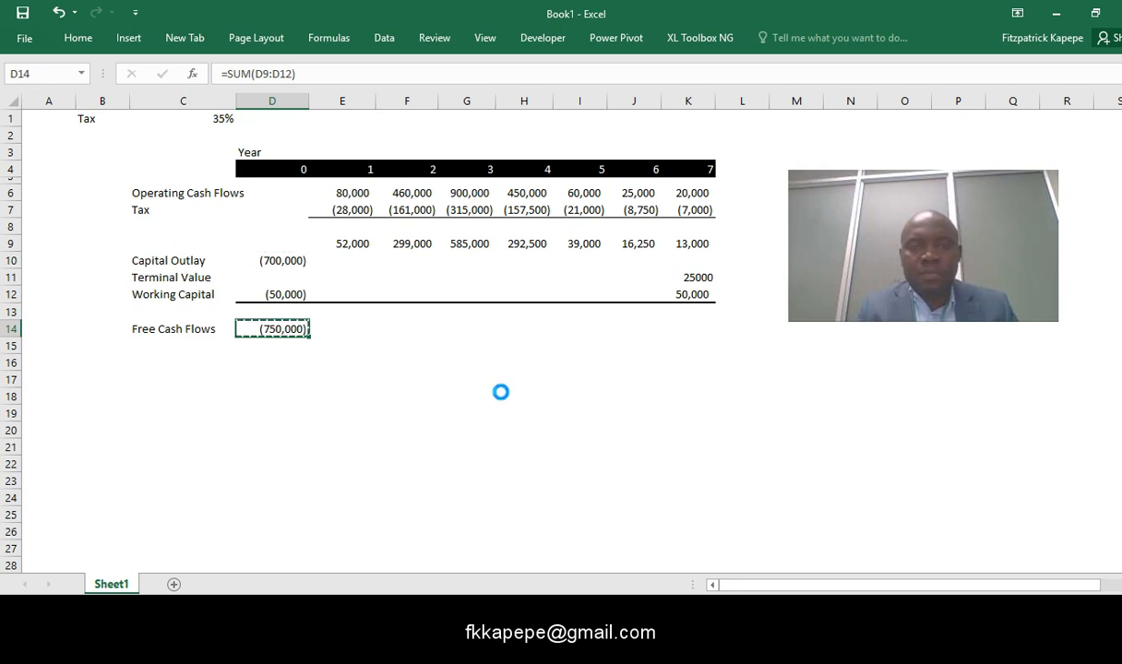
key("Right")
key("shift+Right")
key("shift+Right")
key("shift+Right")
key("shift+Right")
key("shift+Right")
key("shift+Right")
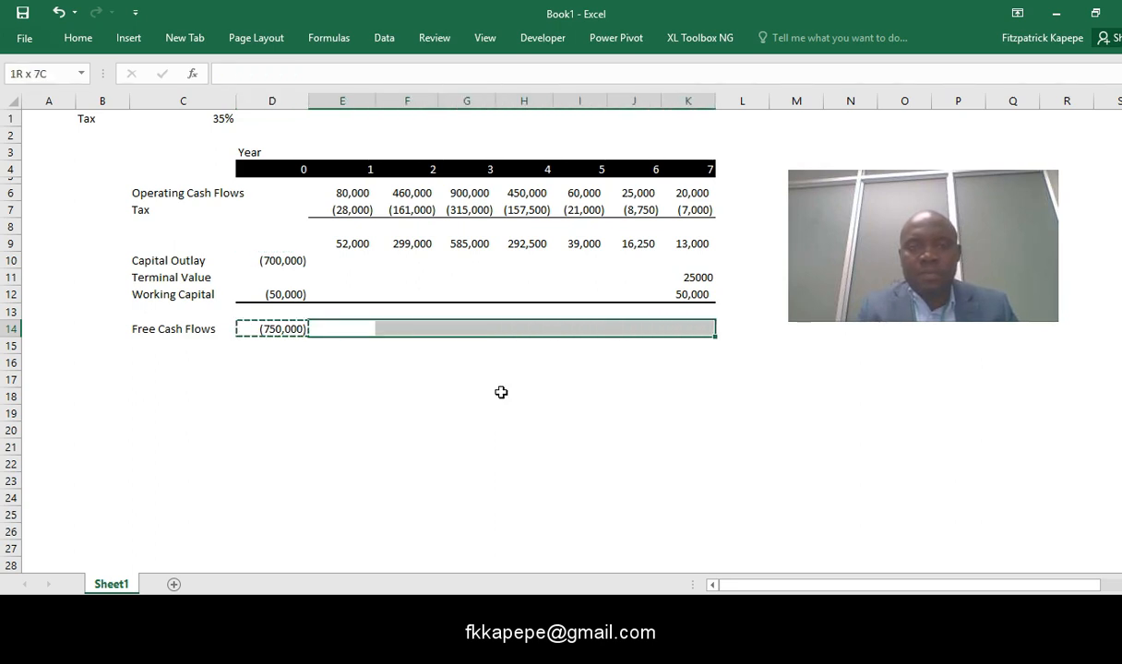
key("Return")
left_click(508, 347)
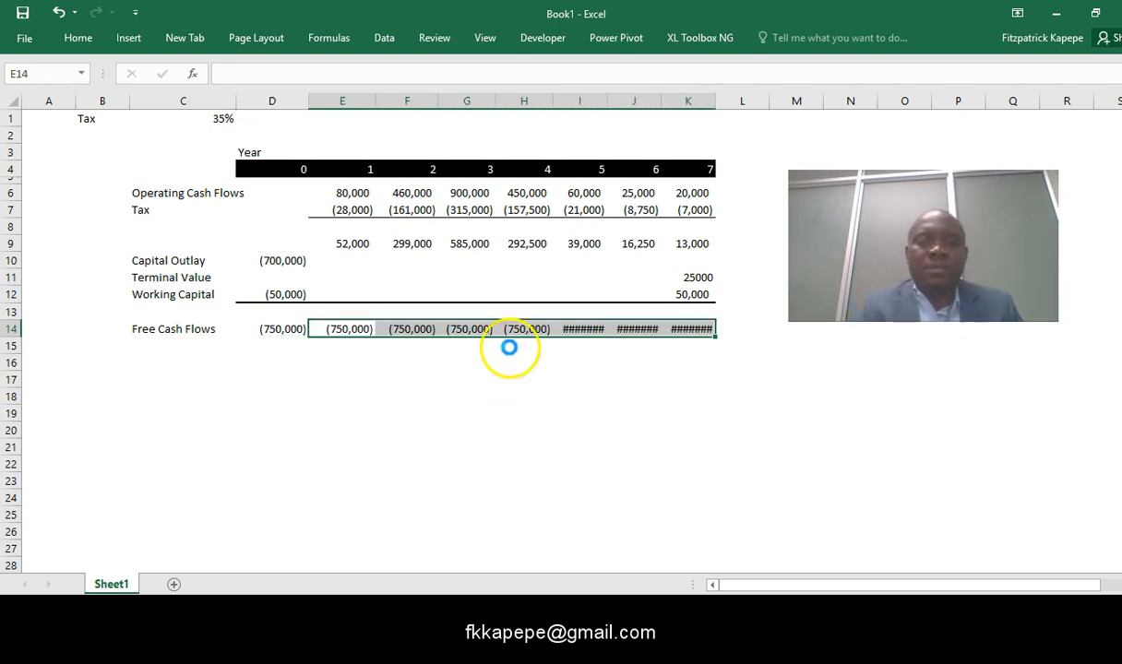
left_click(537, 394)
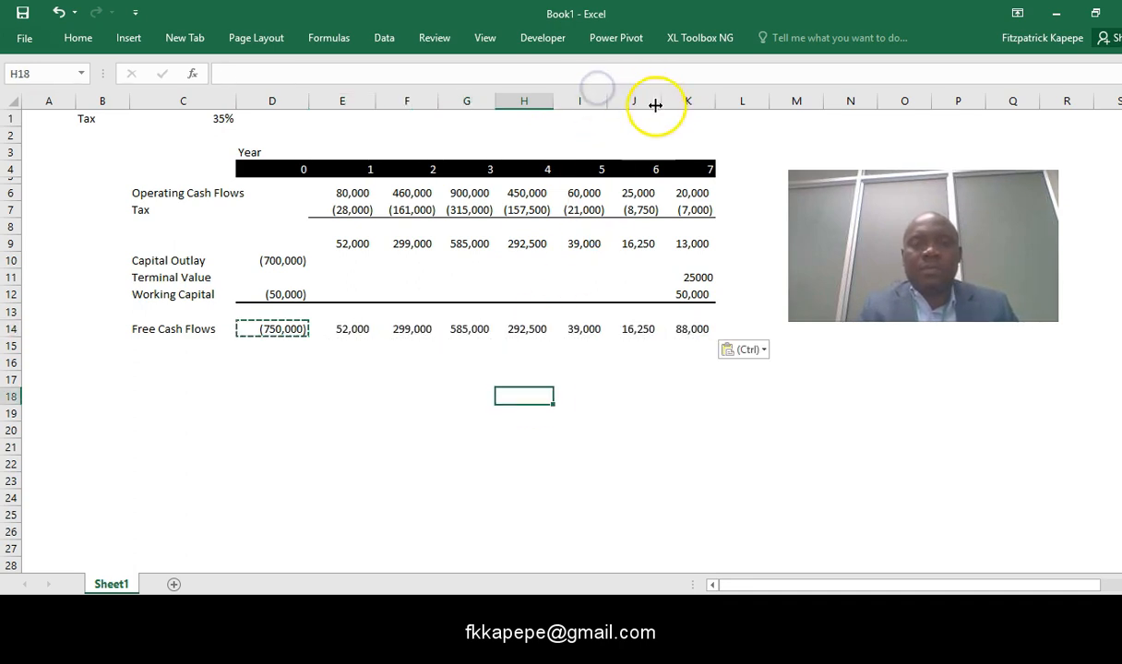
key("Escape")
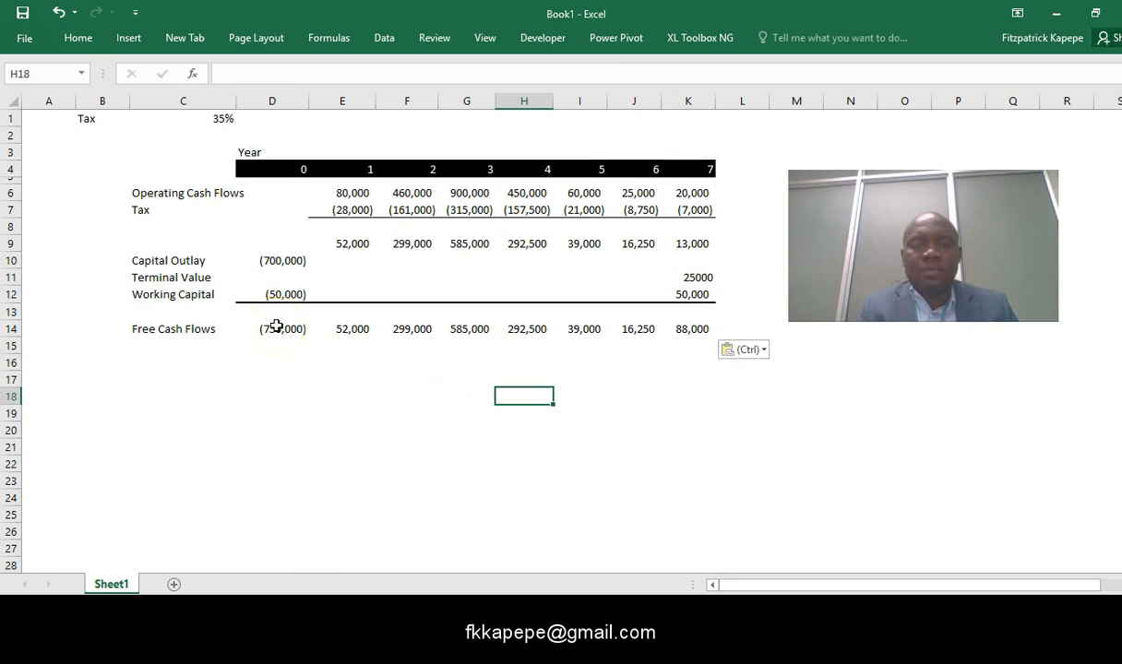
- Apply a double-line bottom border to the free cash flows row across D14:K14
left_click(276, 325)
key("ctrl+c")
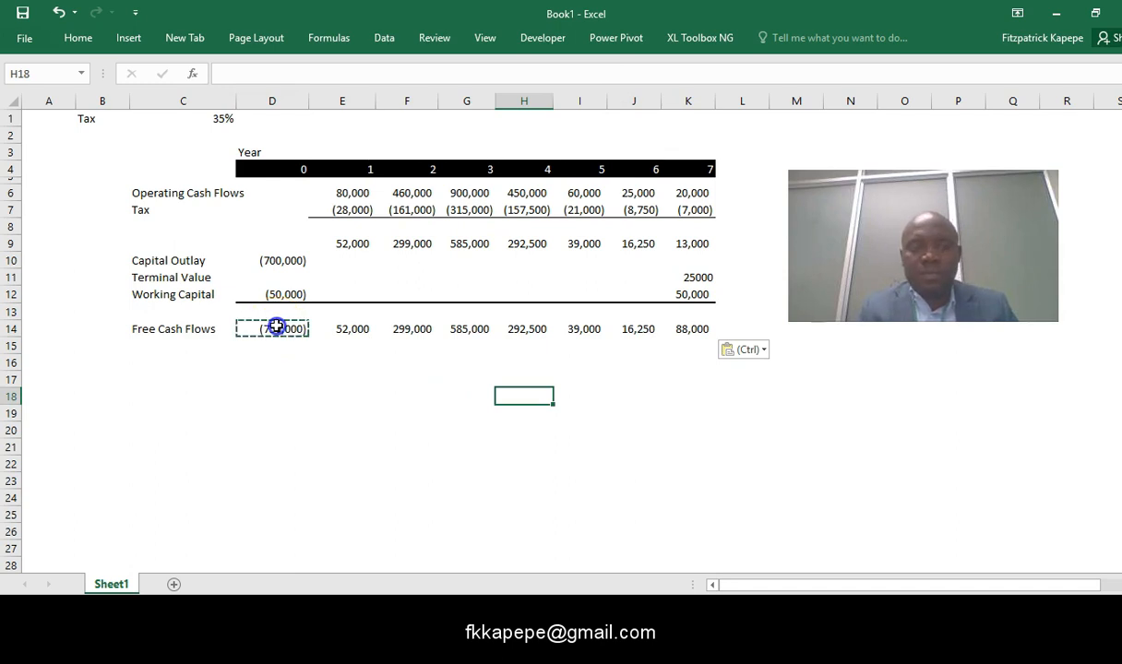
key("shift+Right")
key("shift+Right")
key("shift+Right")
key("shift+Right")
key("shift+Right")
key("shift+Right")
key("shift+Right")
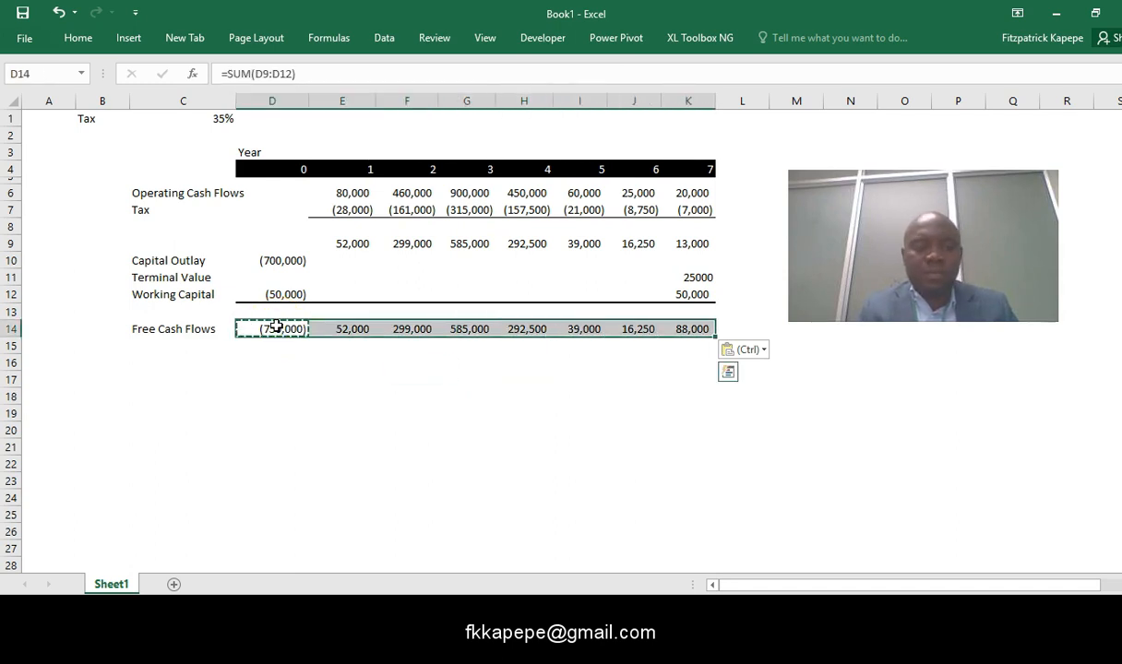
key("ctrl+1")
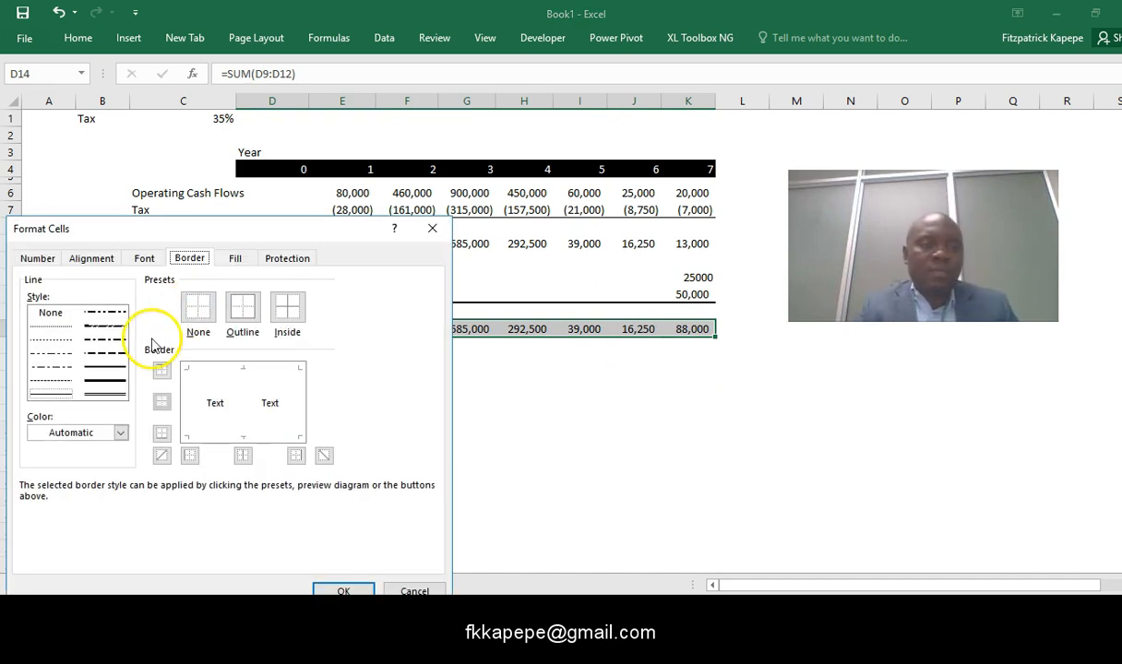
left_click(103, 394)
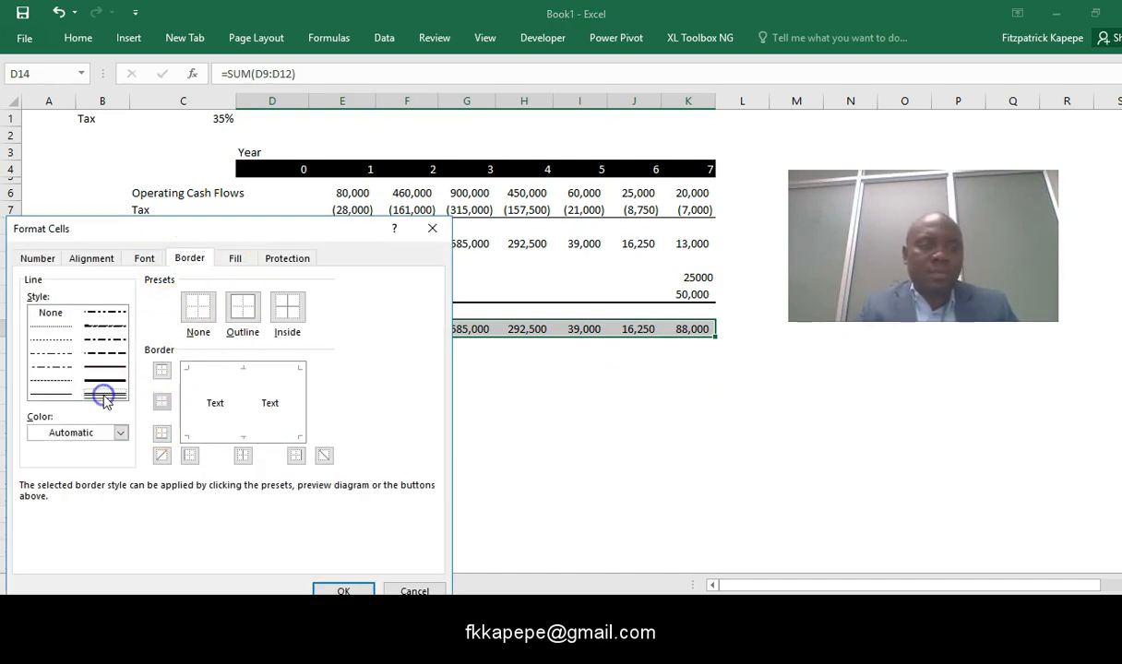
left_click(163, 434)
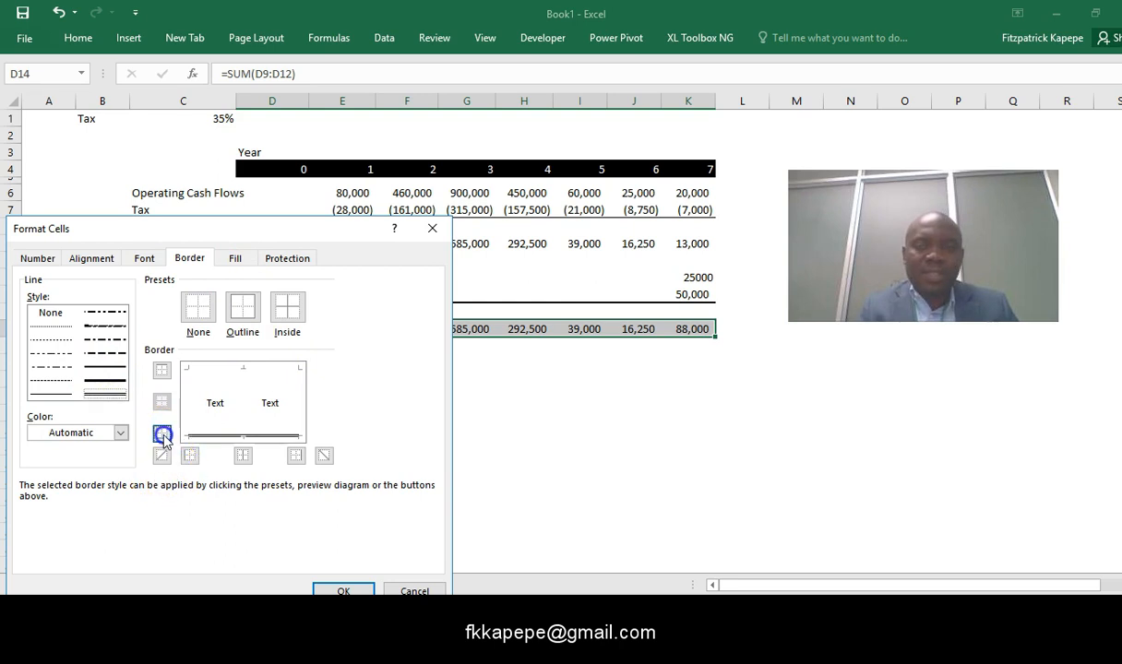
left_click(344, 590)
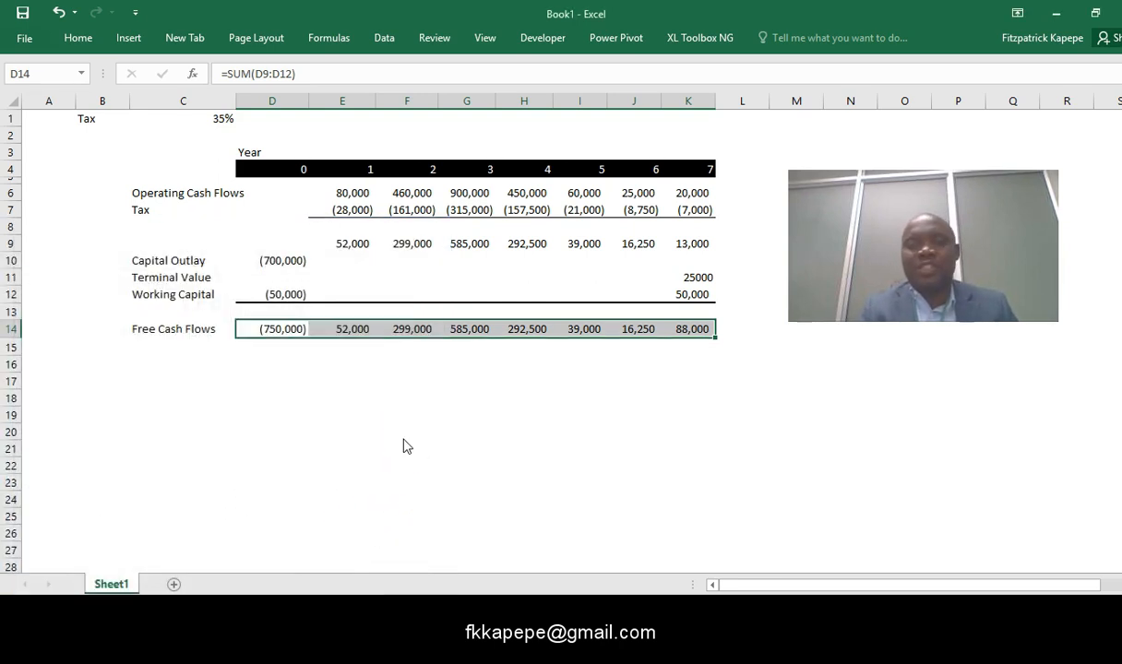
left_click(288, 420)
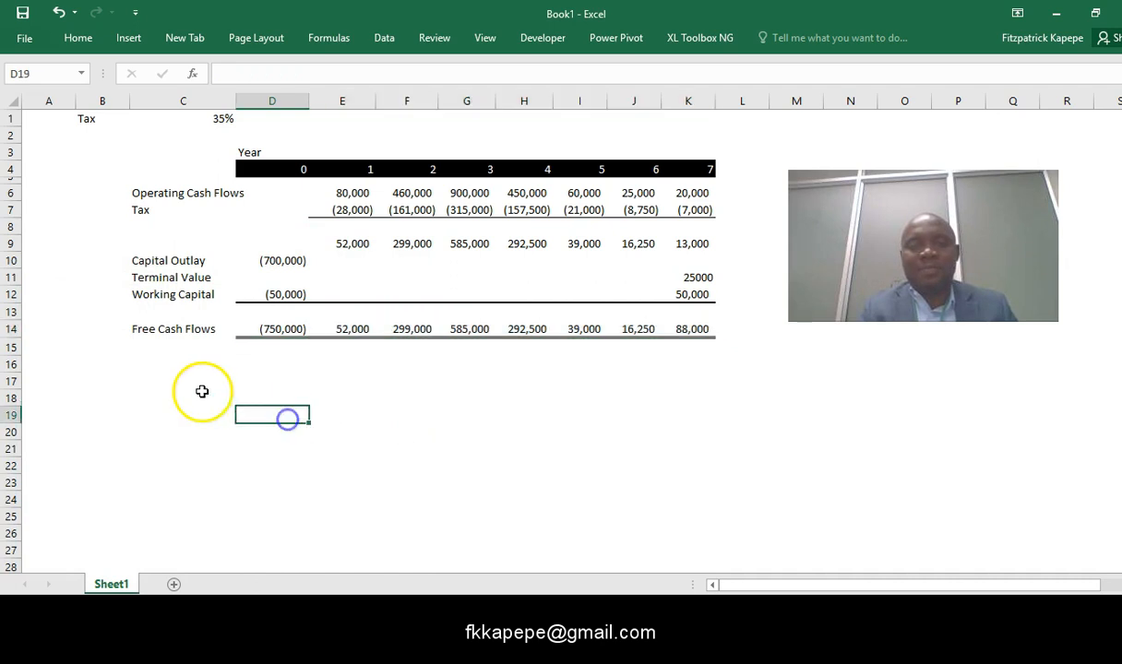
- Add the label Cost of Money in cell C16 and enter 10% in D16
left_click(155, 360)
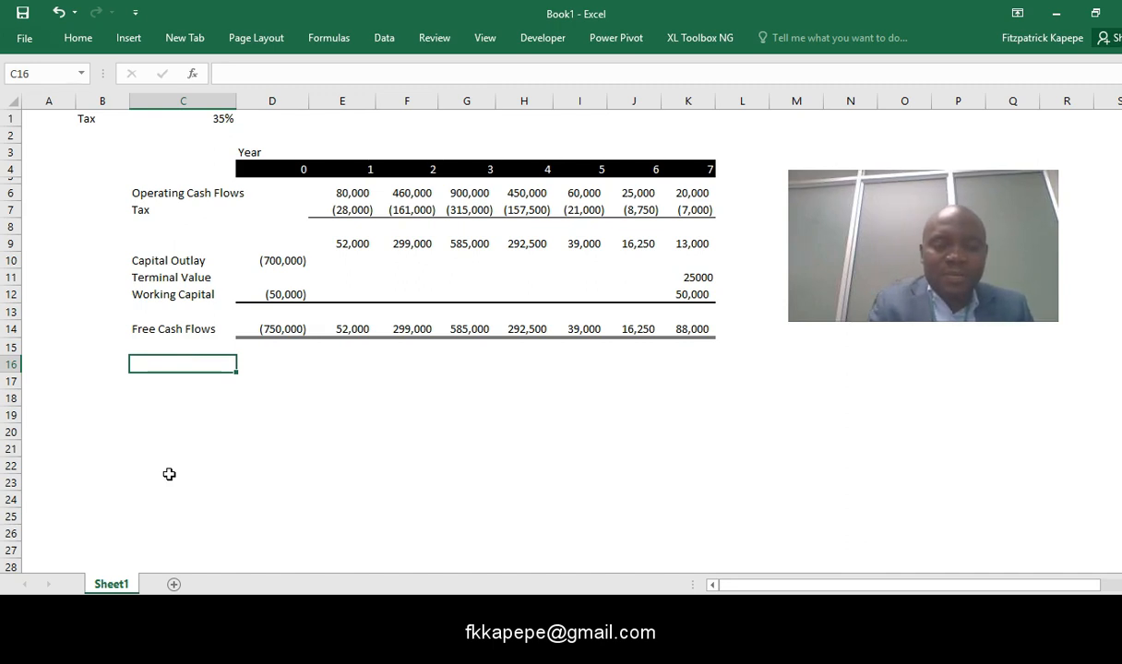
type("C0ost of Money")
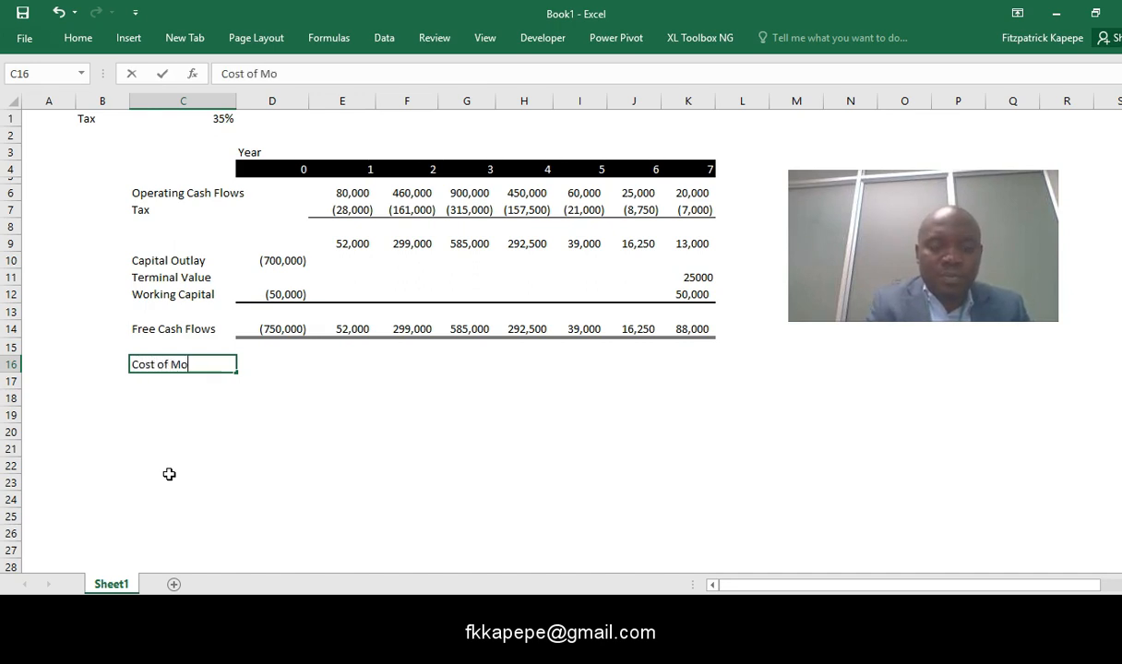
left_click(268, 364)
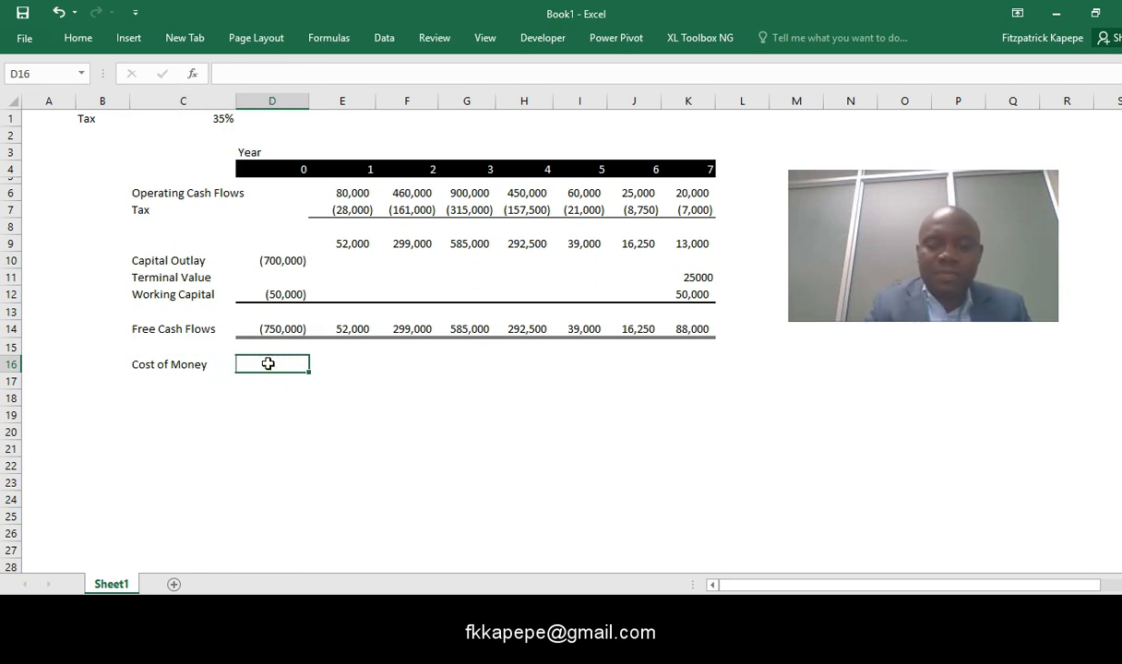
type("10%")
left_click(209, 419)
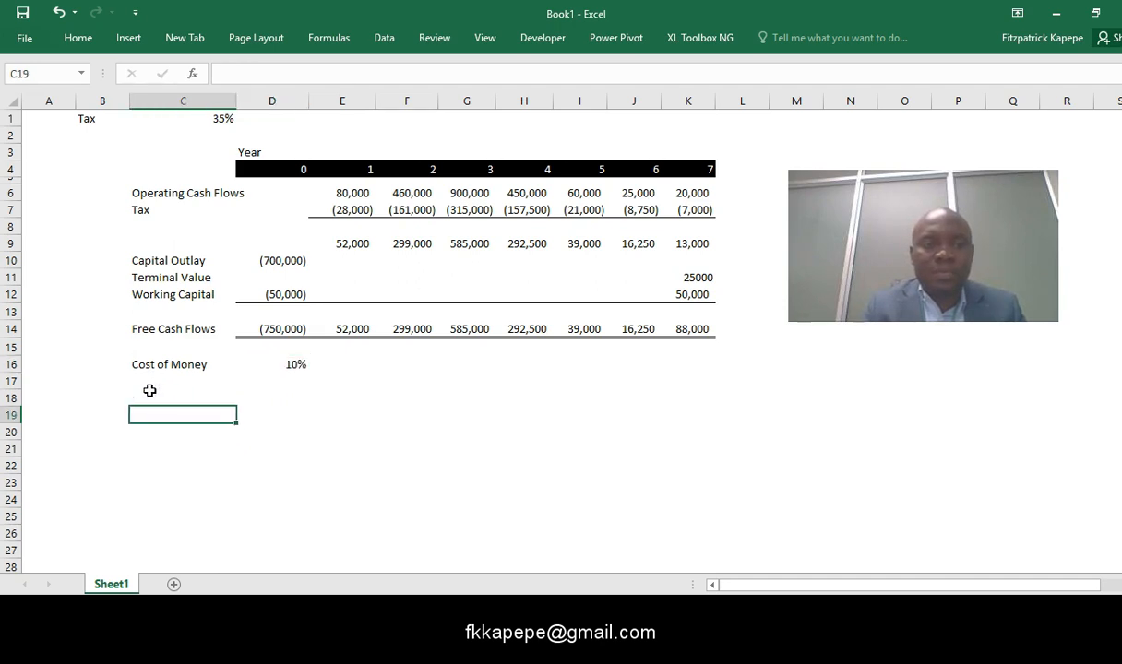
- Add the row label IRR in cell C18, leaving row 17 blank
left_click(149, 394)
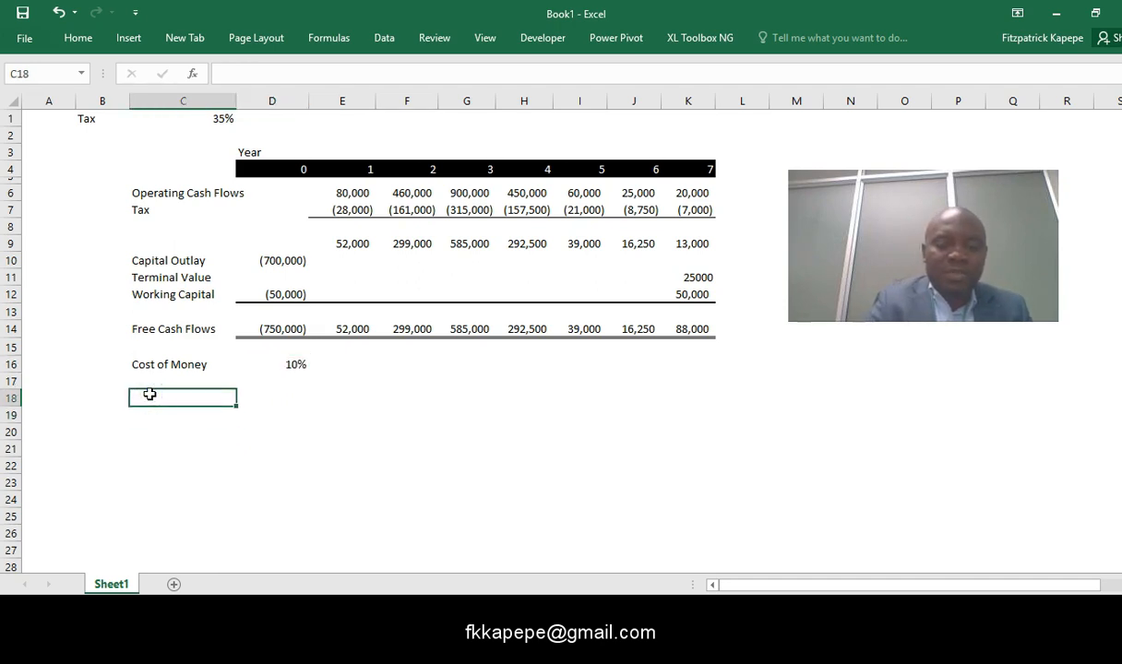
type("IRRR")
left_click(293, 395)
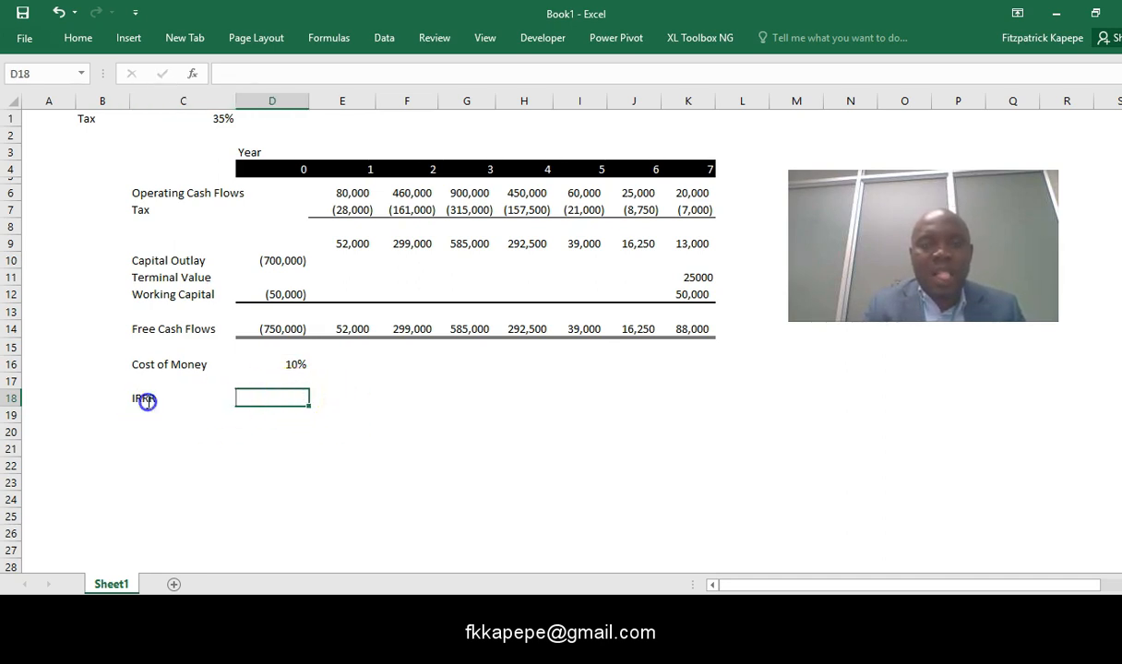
left_click(184, 395)
left_click(275, 72)
key("BackSpace")
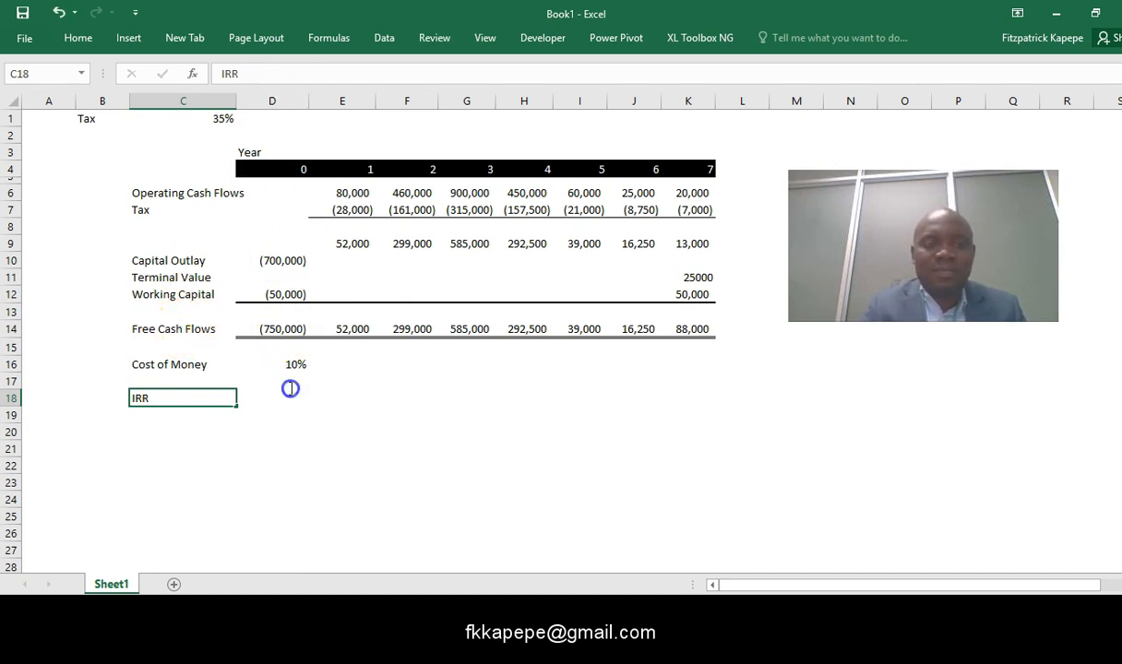
- Enter the formula =IRR(D14:K14) in cell D18 to calculate the internal rate of return of the free cash flows
left_click(275, 396)
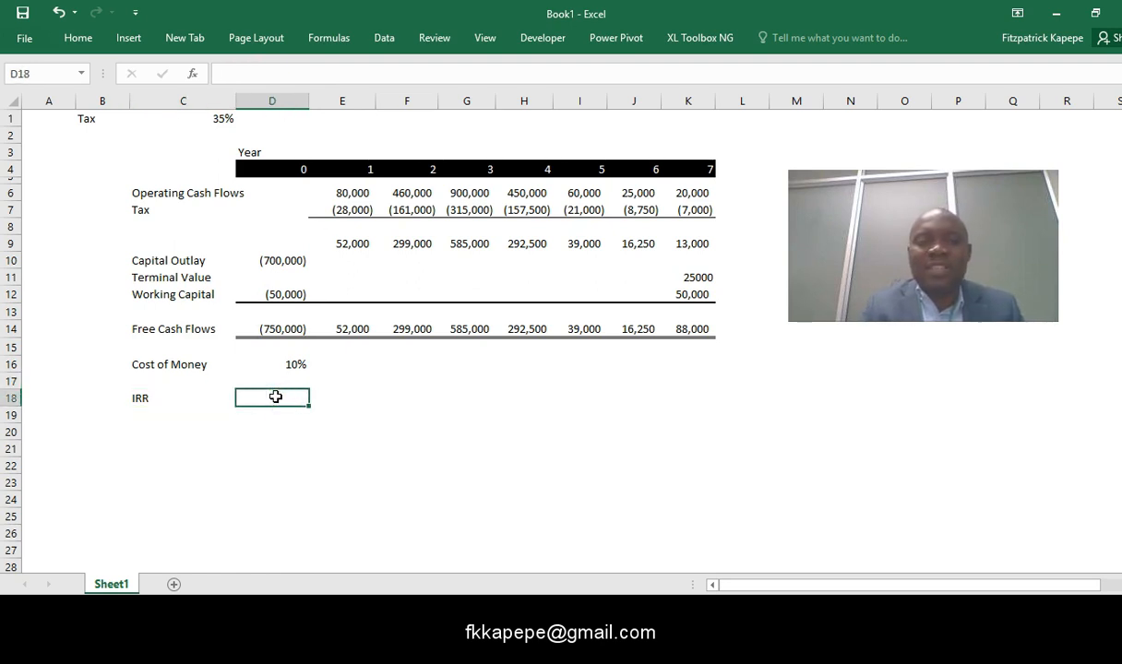
type("=")
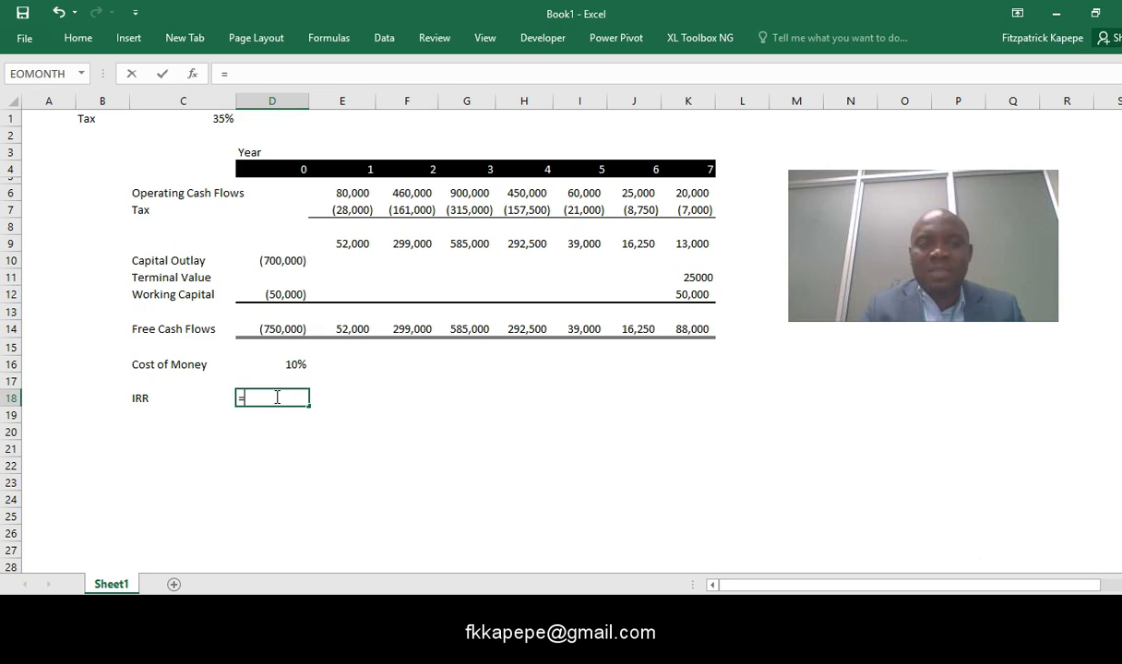
type("irr")
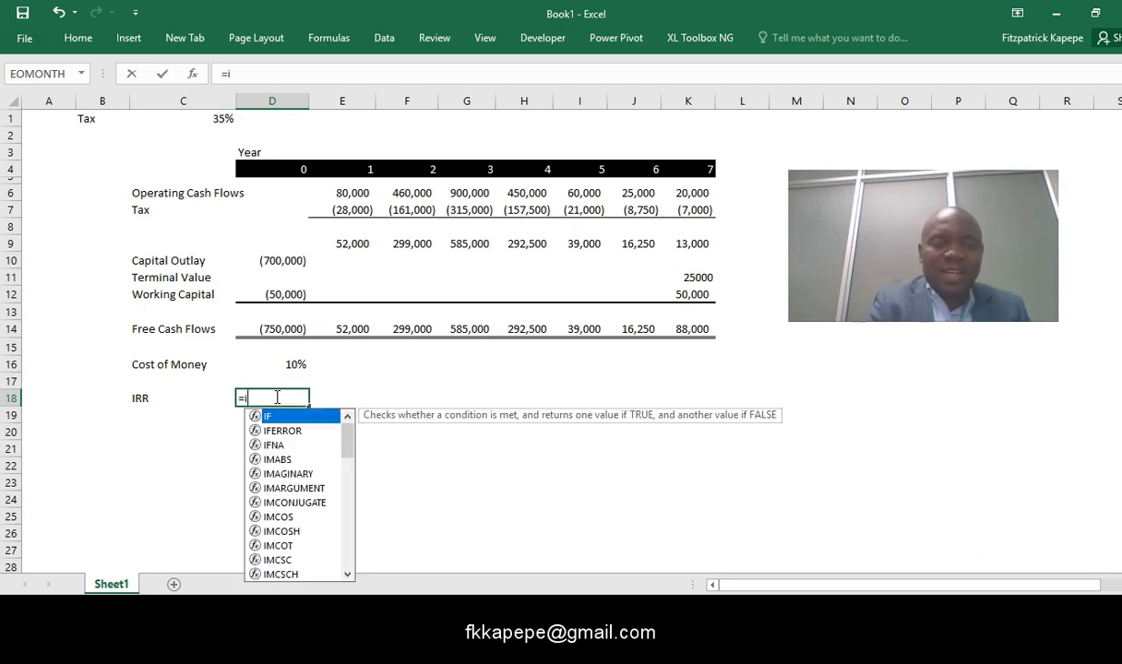
key("Tab")
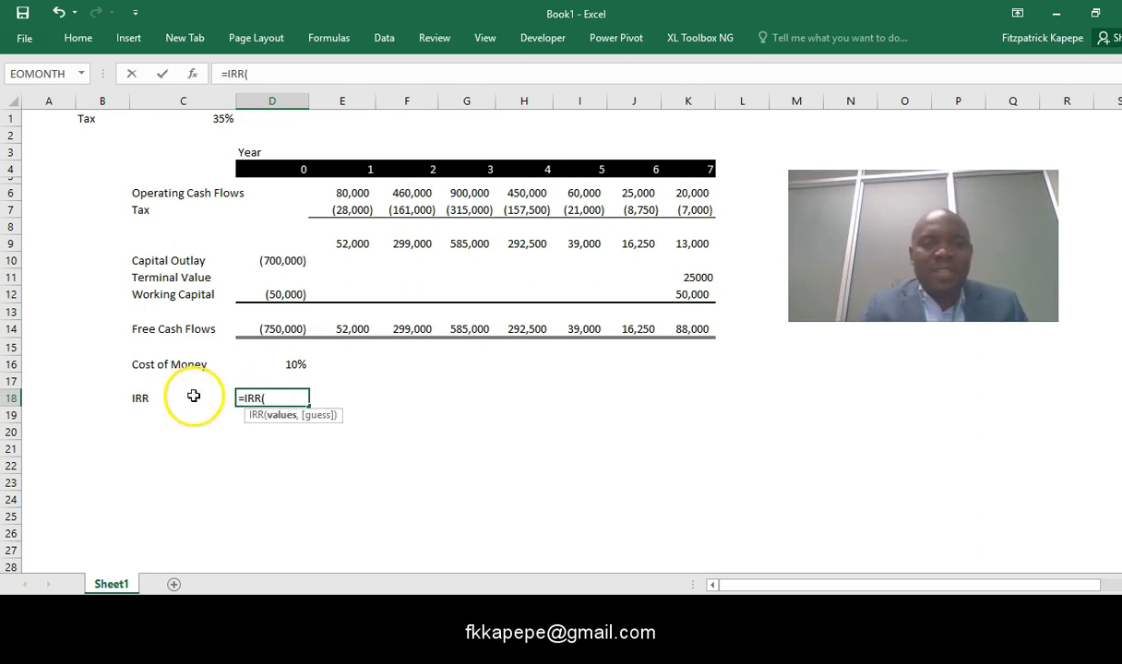
left_click(272, 329)
key("shift+Right")
key("shift+Right")
key("shift+Right")
key("shift+Right")
key("shift+Right")
key("shift+Right")
key("shift+Right")
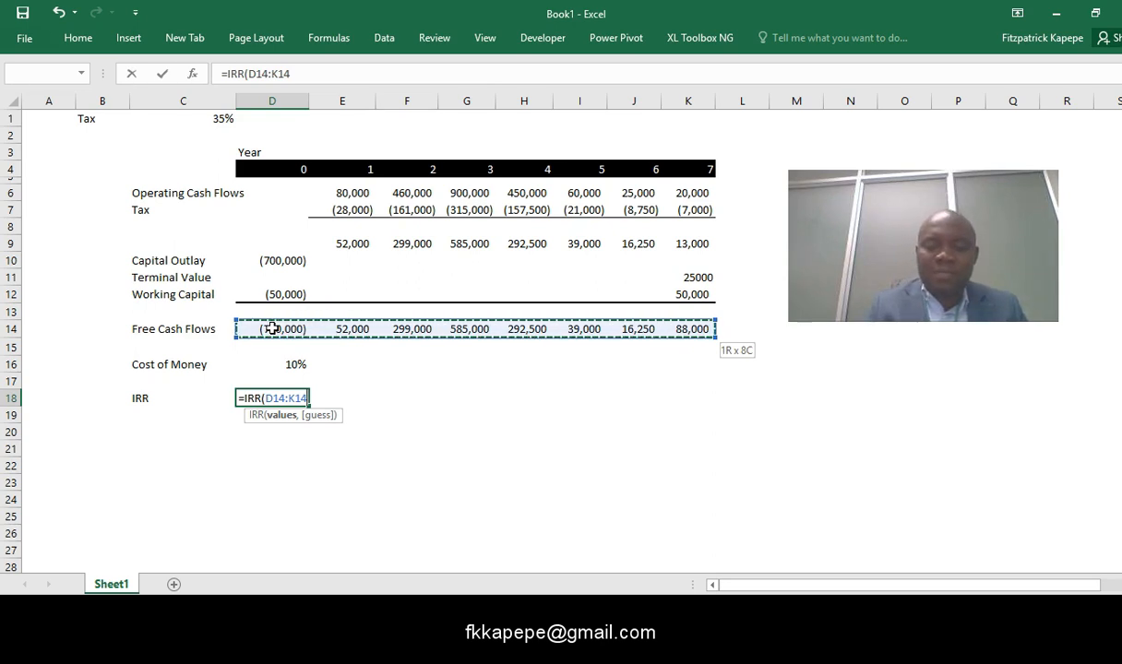
key("Return")
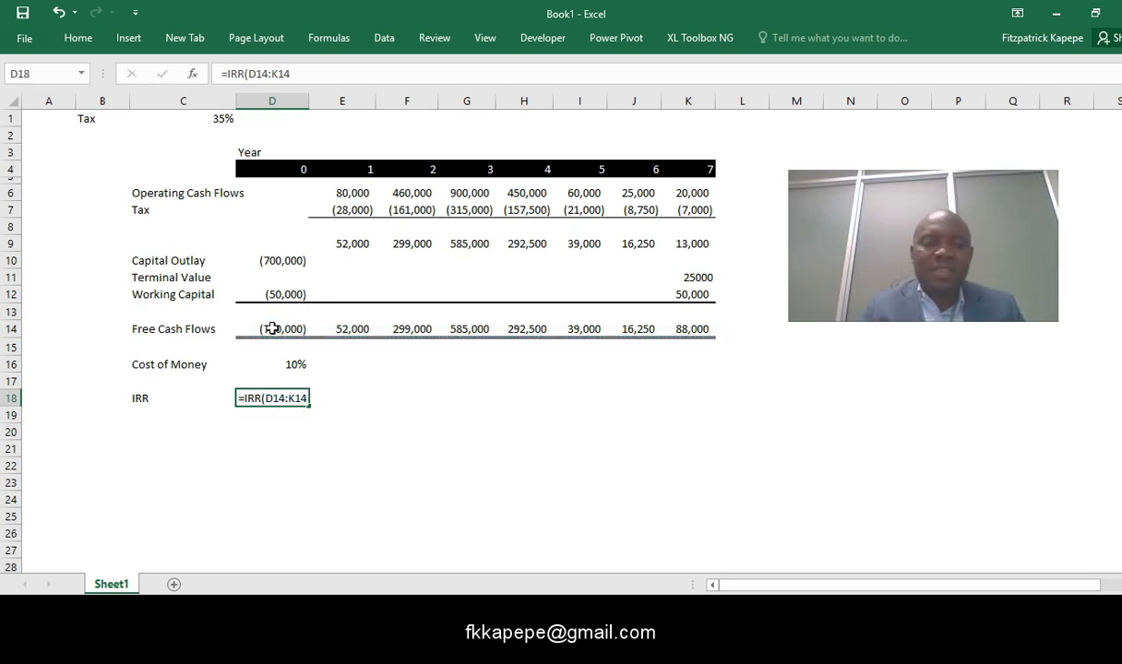
left_click(496, 522)
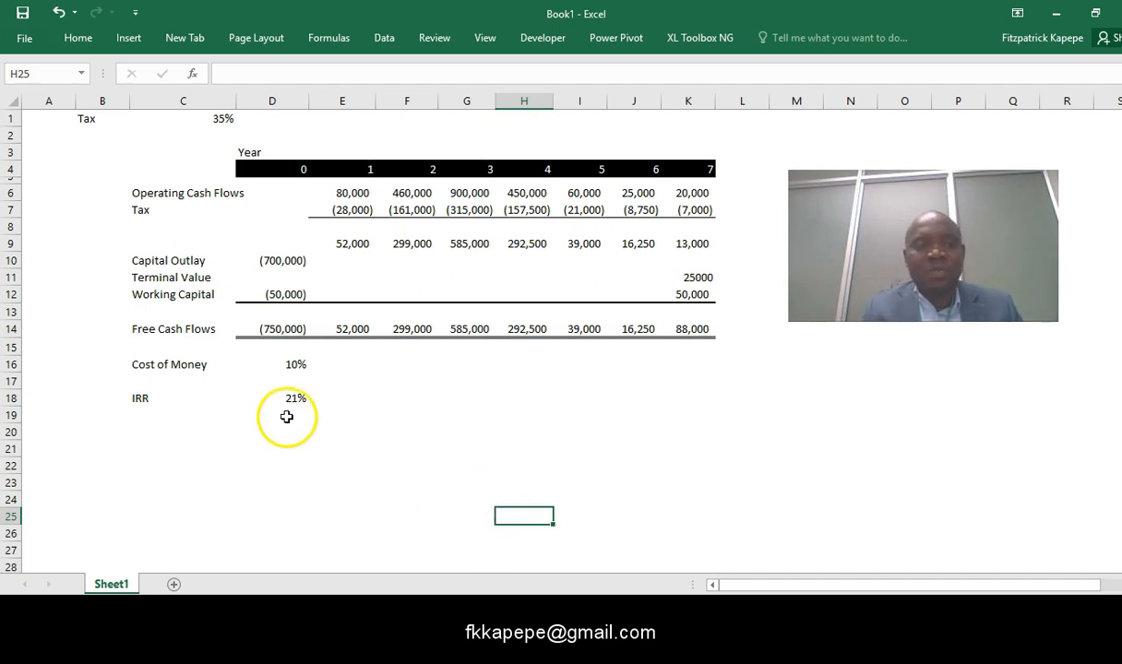
- Insert a blank row above the Cost of Money row
left_click(11, 364)
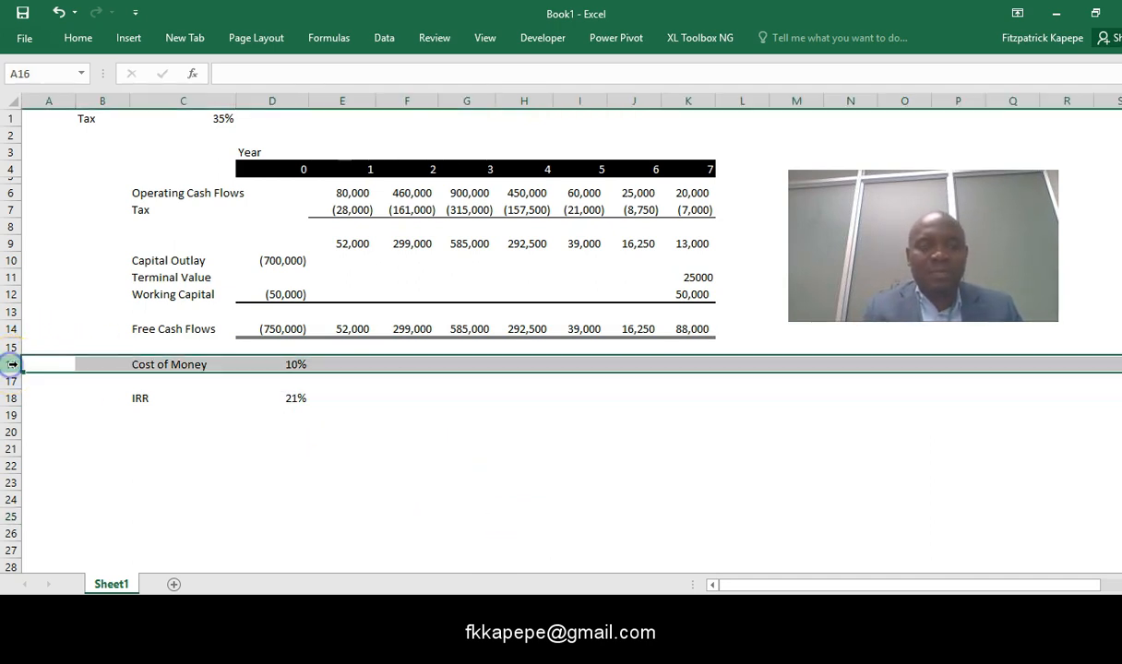
key("ctrl+shift+plus")
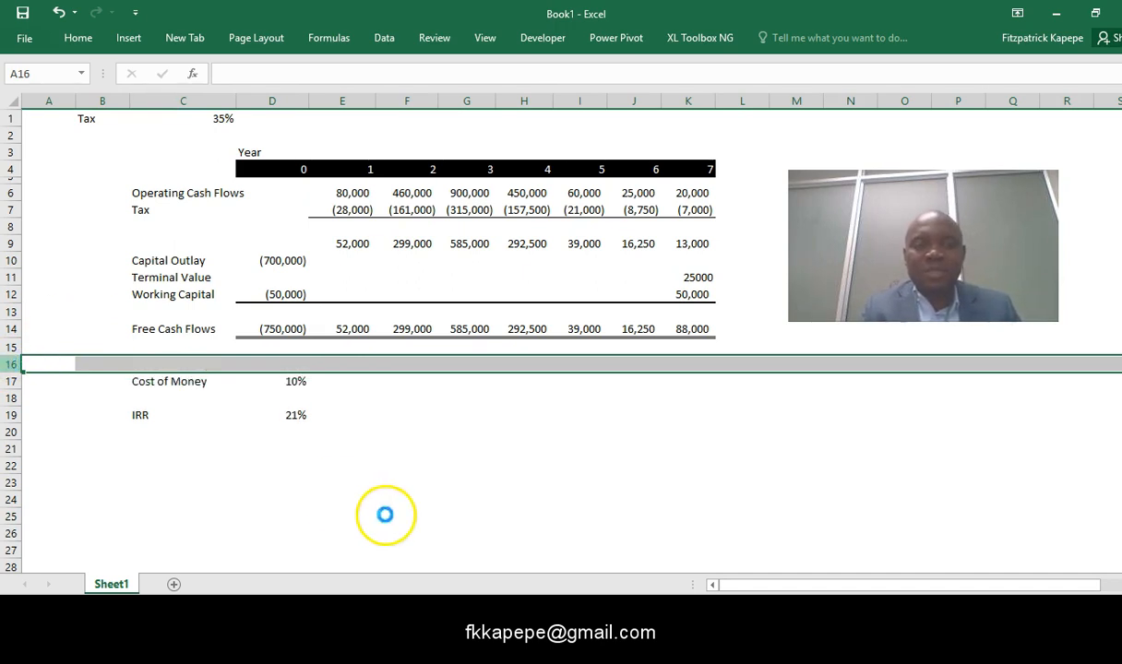
- Add the row label PV - Future Cash Flows in cell C21, leaving row 20 blank below the IRR row
left_click(204, 462)
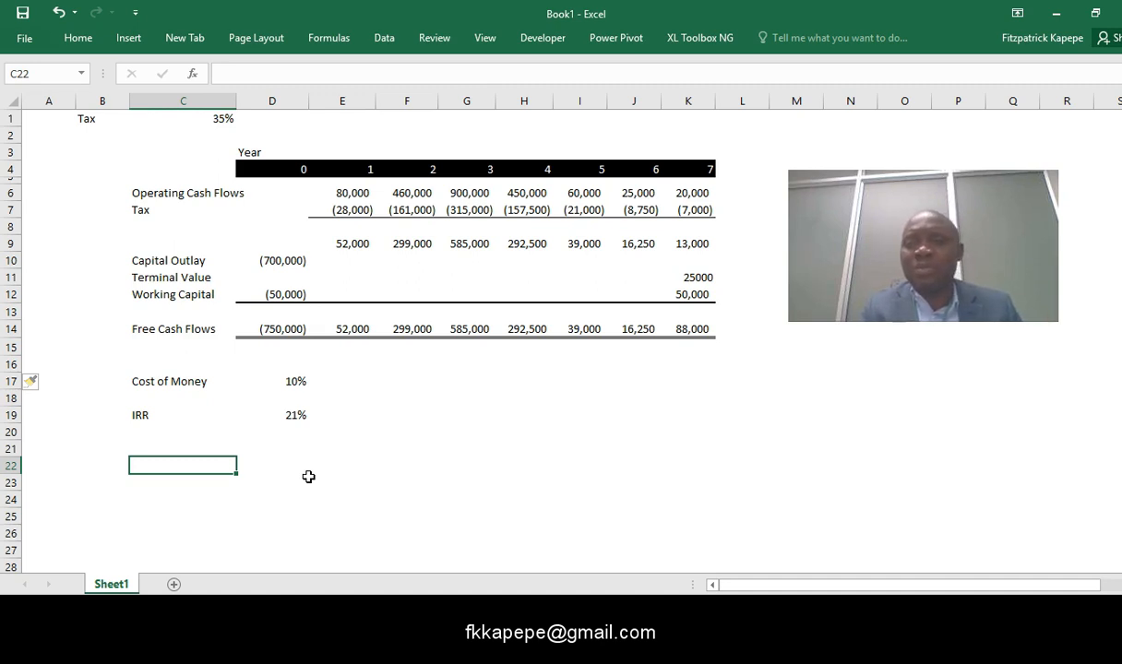
left_click(139, 432)
left_click(141, 449)
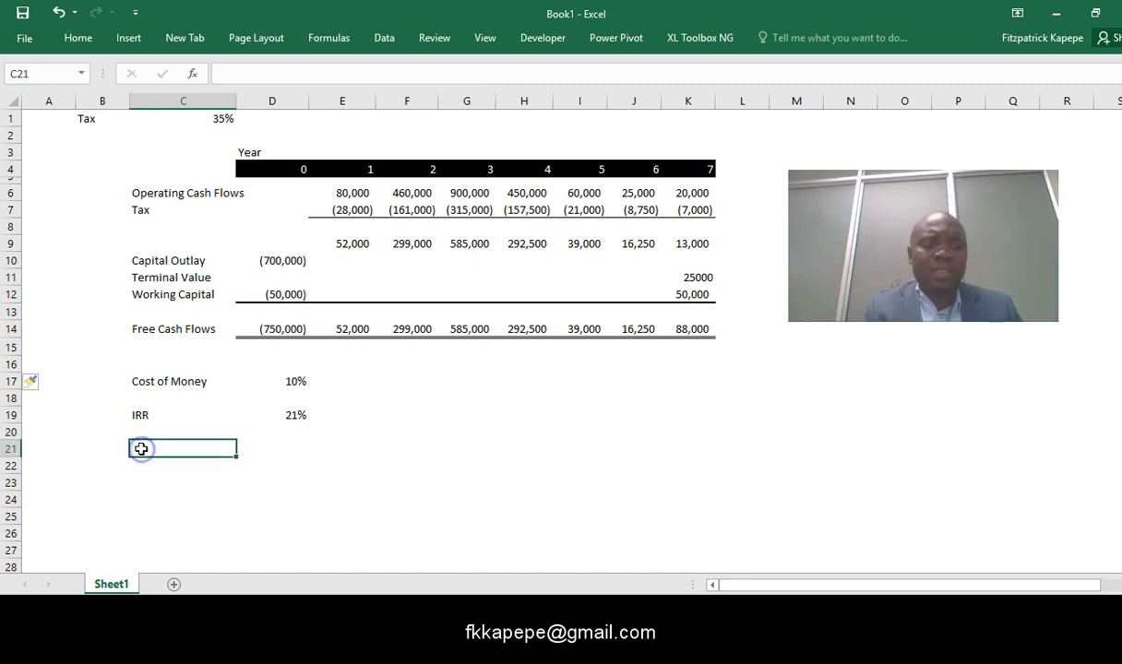
type("PV - Future Cash Flows")
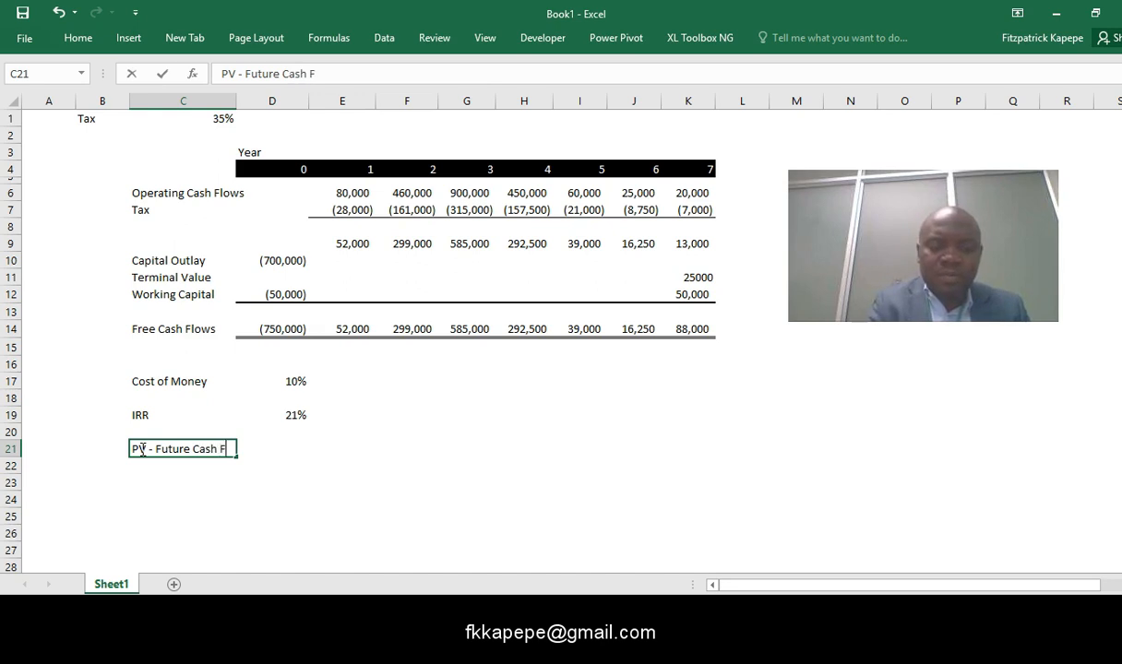
left_click(298, 449)
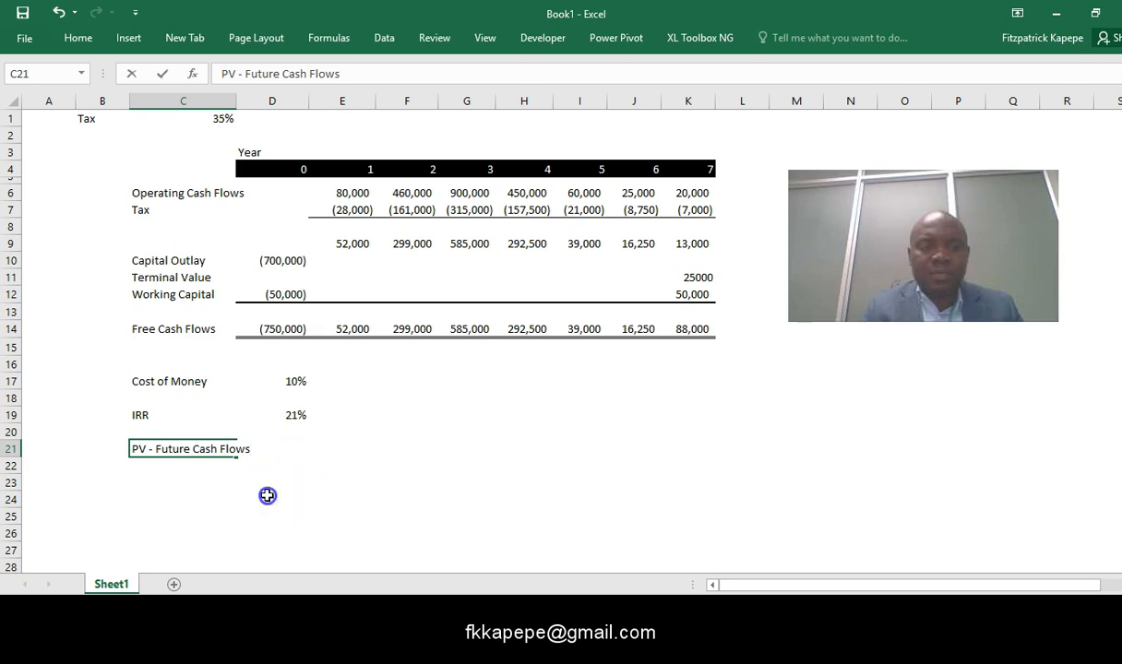
left_click(267, 495)
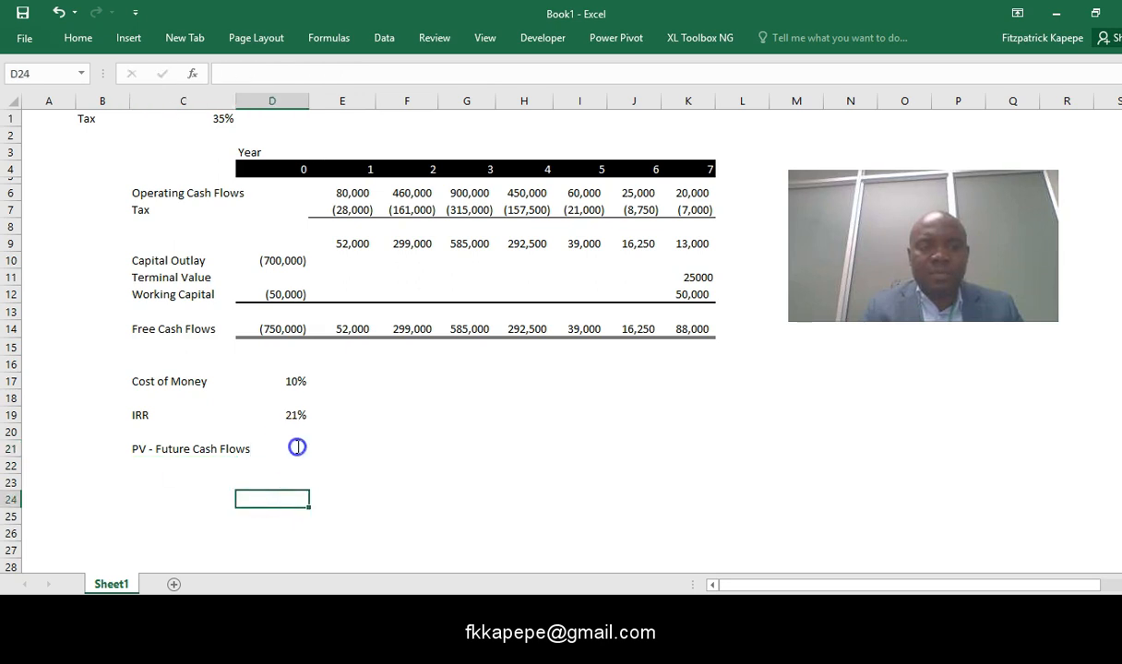
- Try to enter the formula =NPV(E14:K14) in cell D21 for the free cash flows of years 1 to 7
left_click(285, 449)
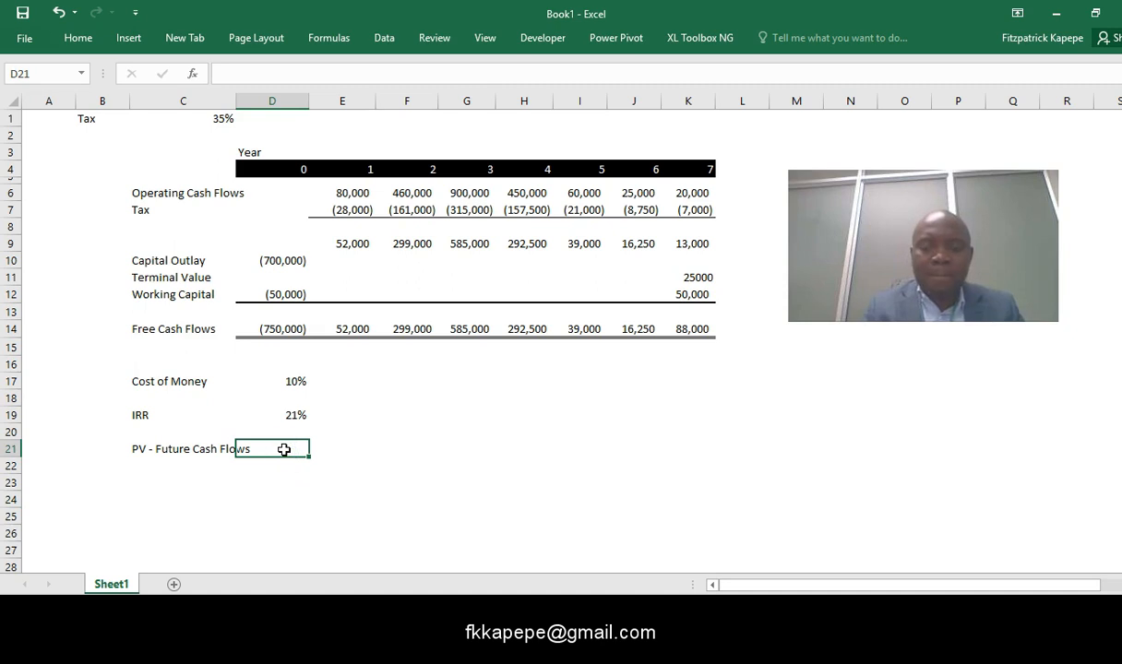
type("=npv")
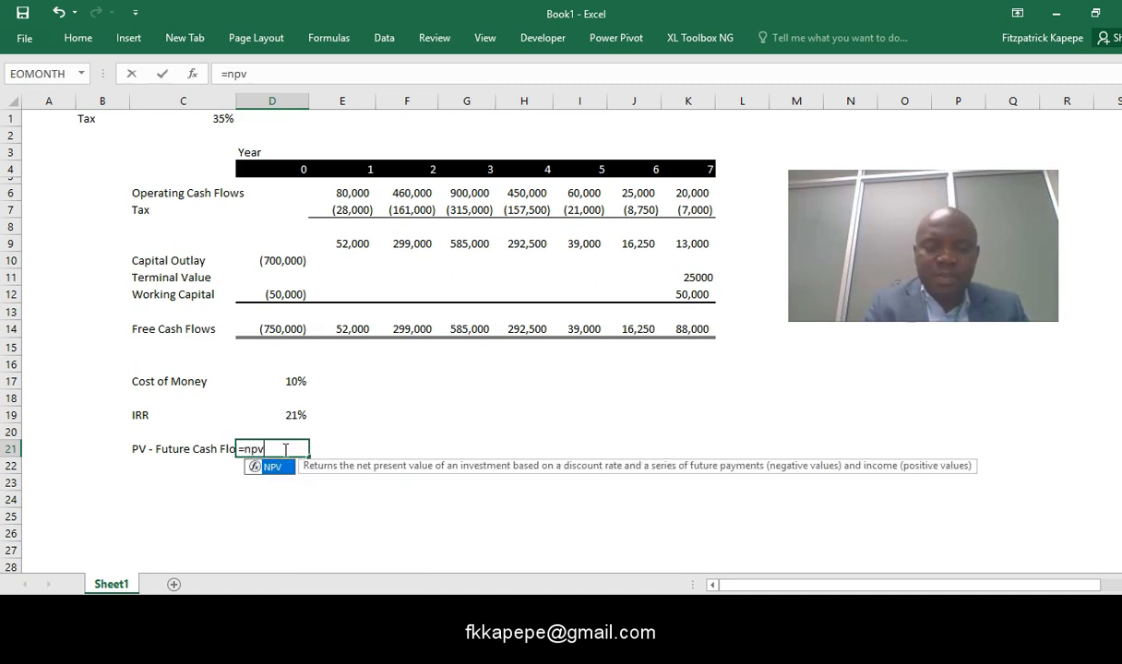
double_click(275, 466)
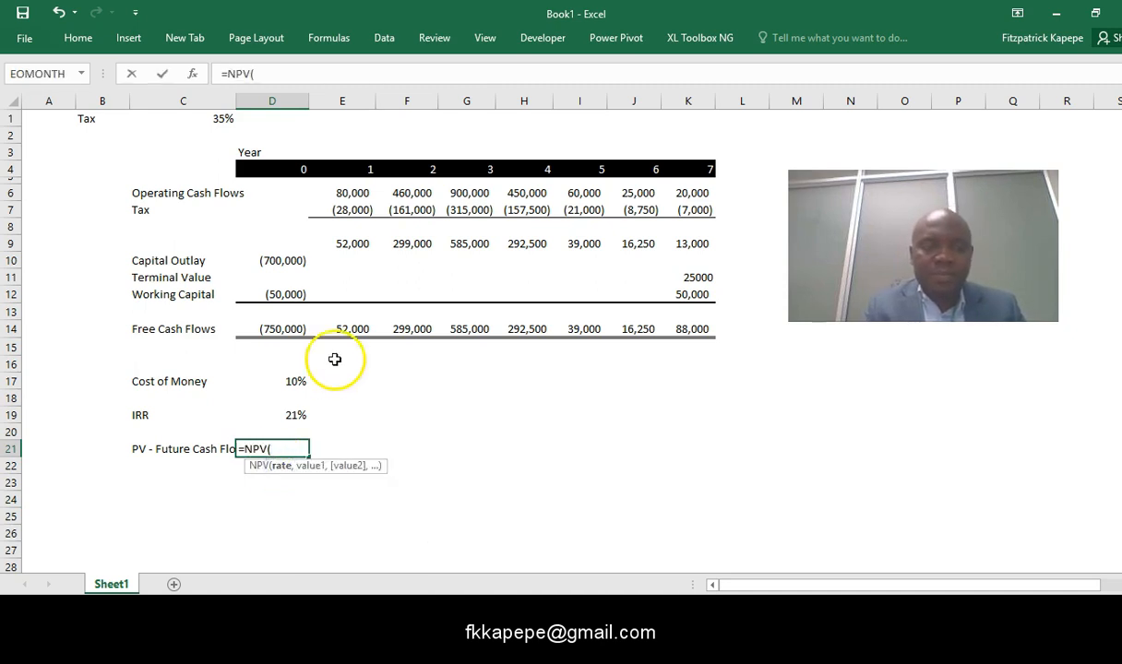
left_click(342, 332)
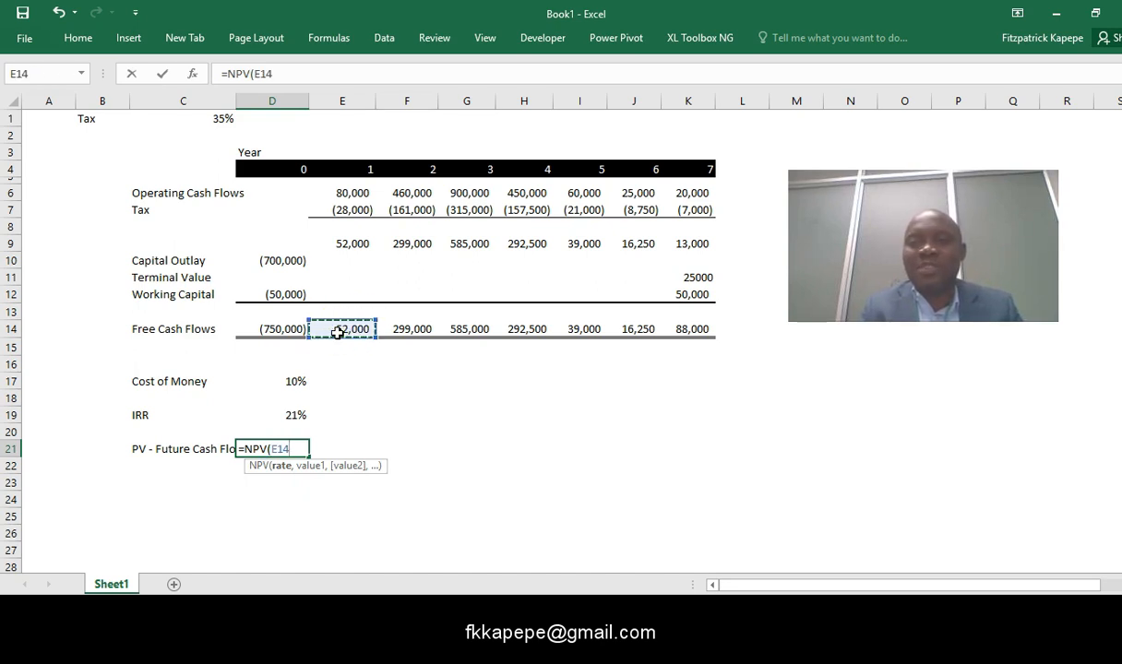
key("shift+Right")
key("shift+Right")
key("shift+Right")
key("shift+Right")
key("shift+Right")
key("shift+Right")
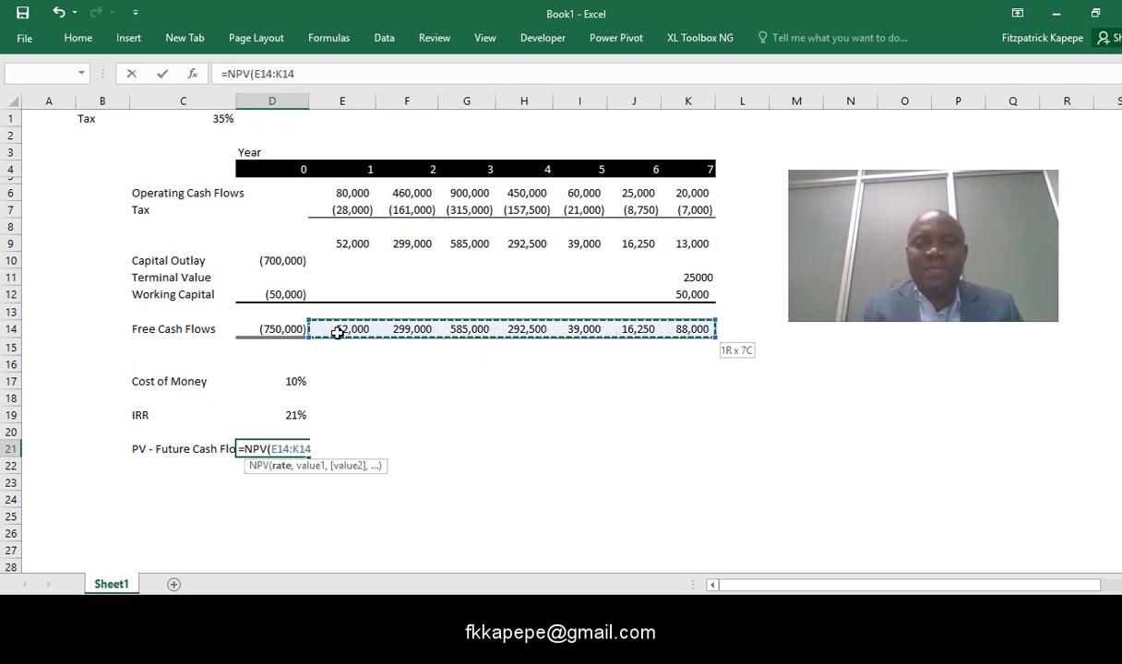
type(")")
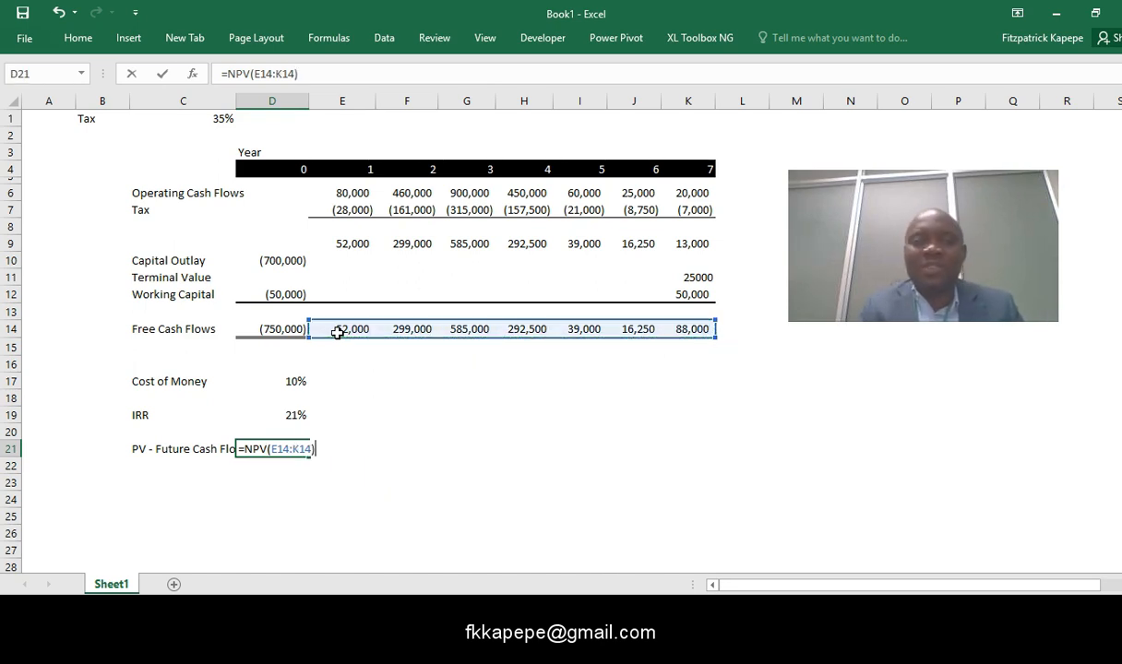
key("Return")
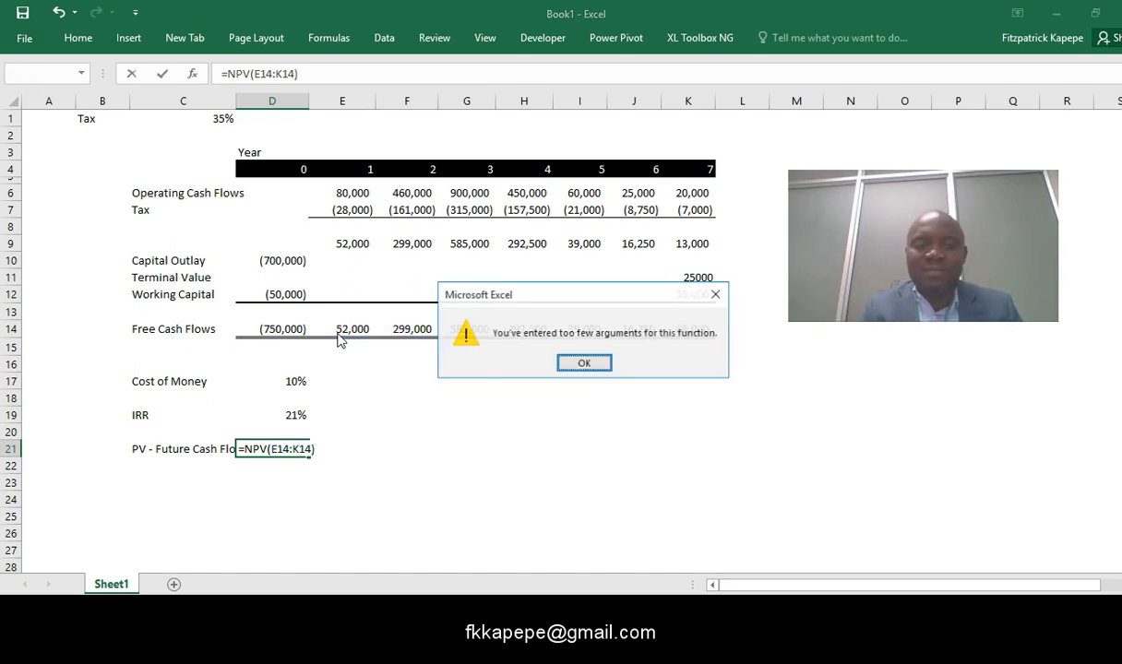
left_click(716, 294)
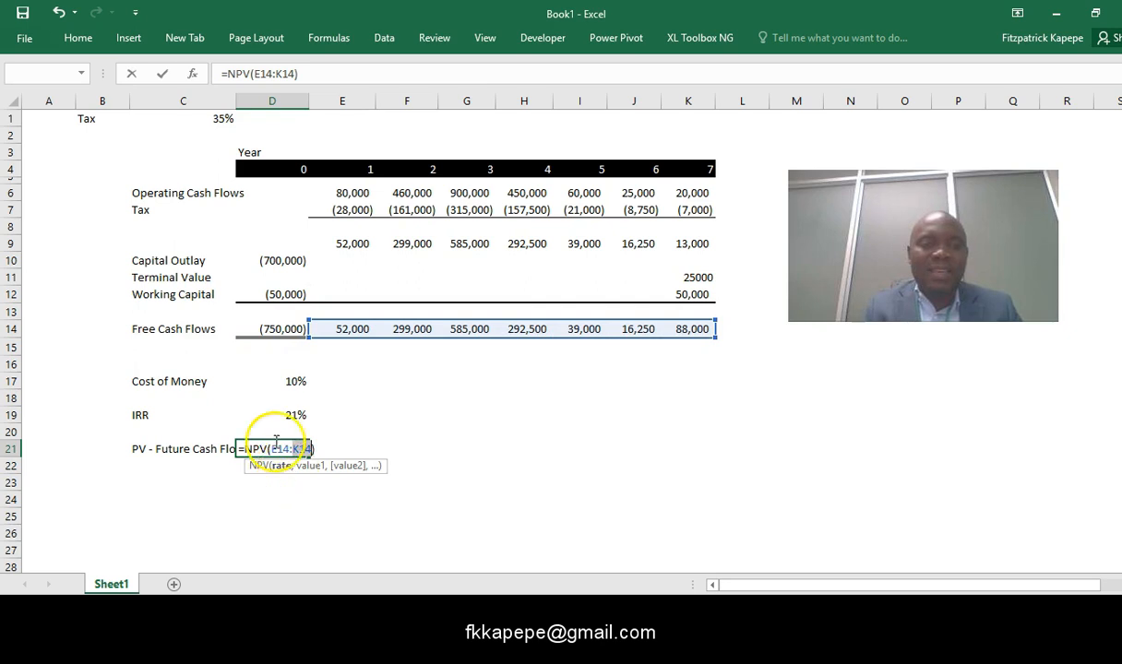
- Add the cost of money as the rate in the D21 formula, making it =NPV(D17,E14:K14)
left_click(254, 74)
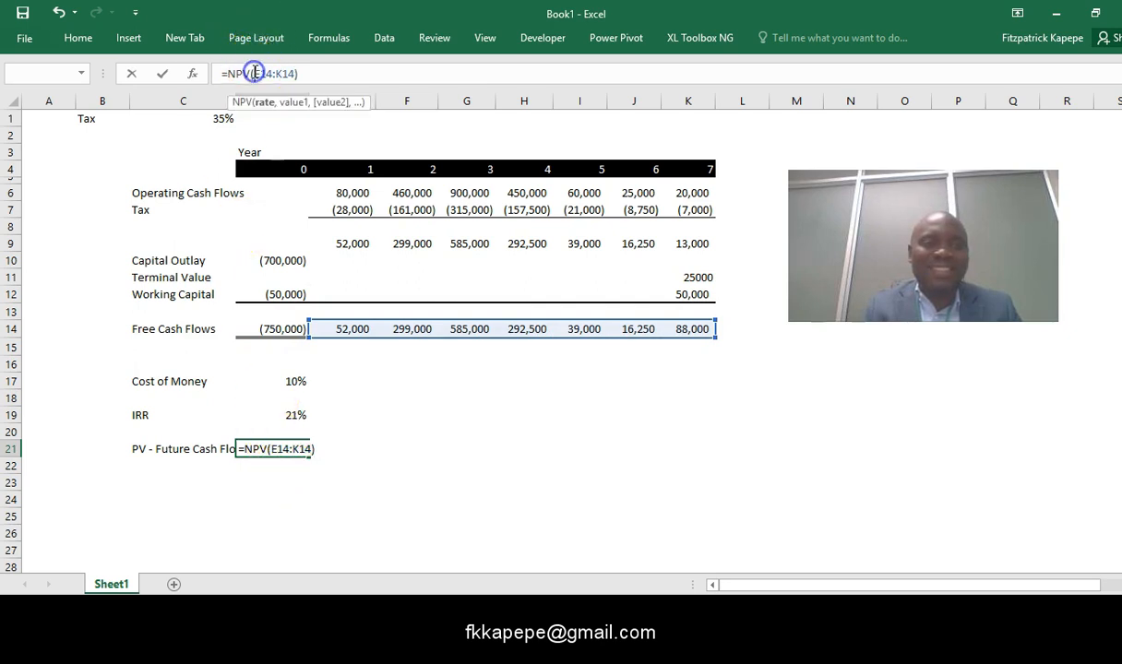
left_click(276, 381)
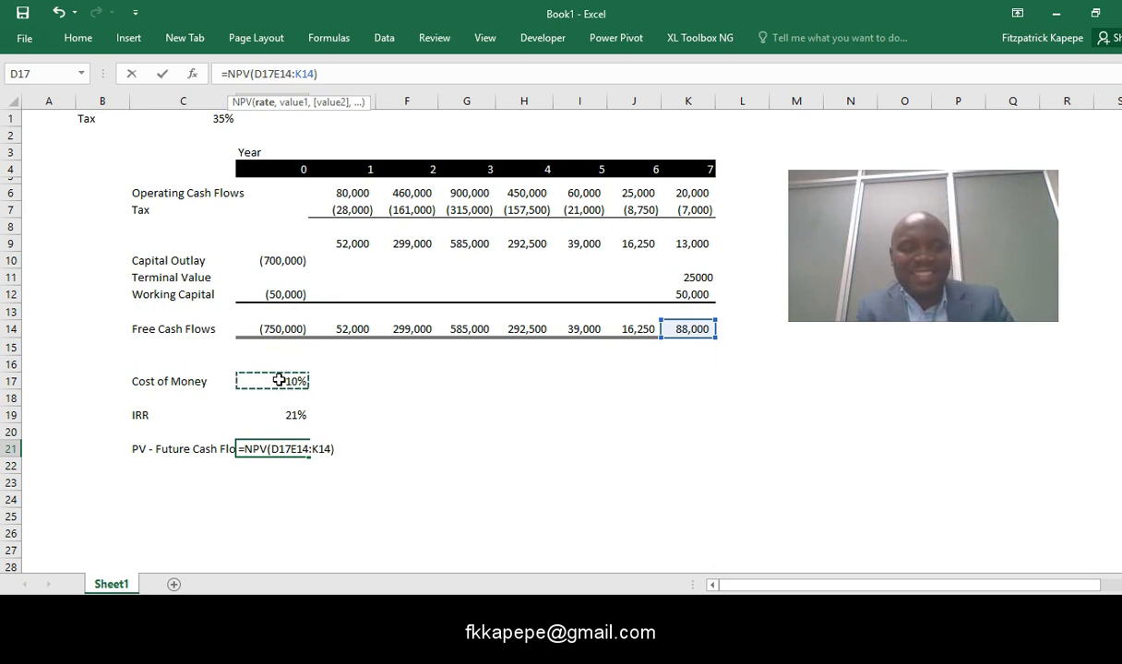
type(",")
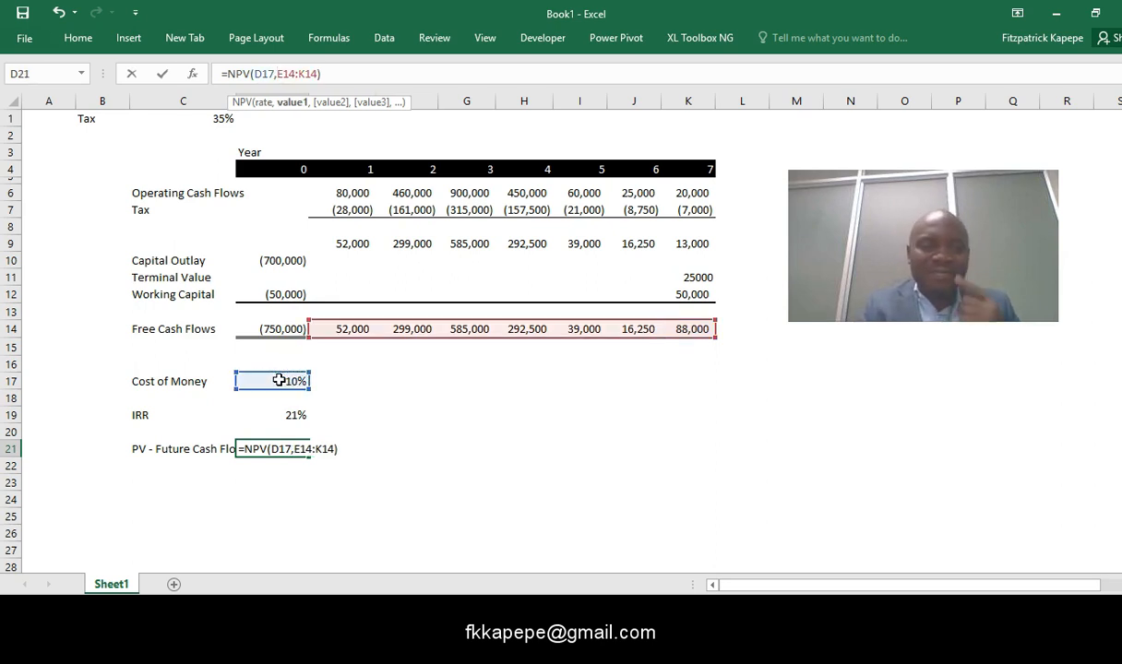
key("ctrl+Return")
left_click(329, 501)
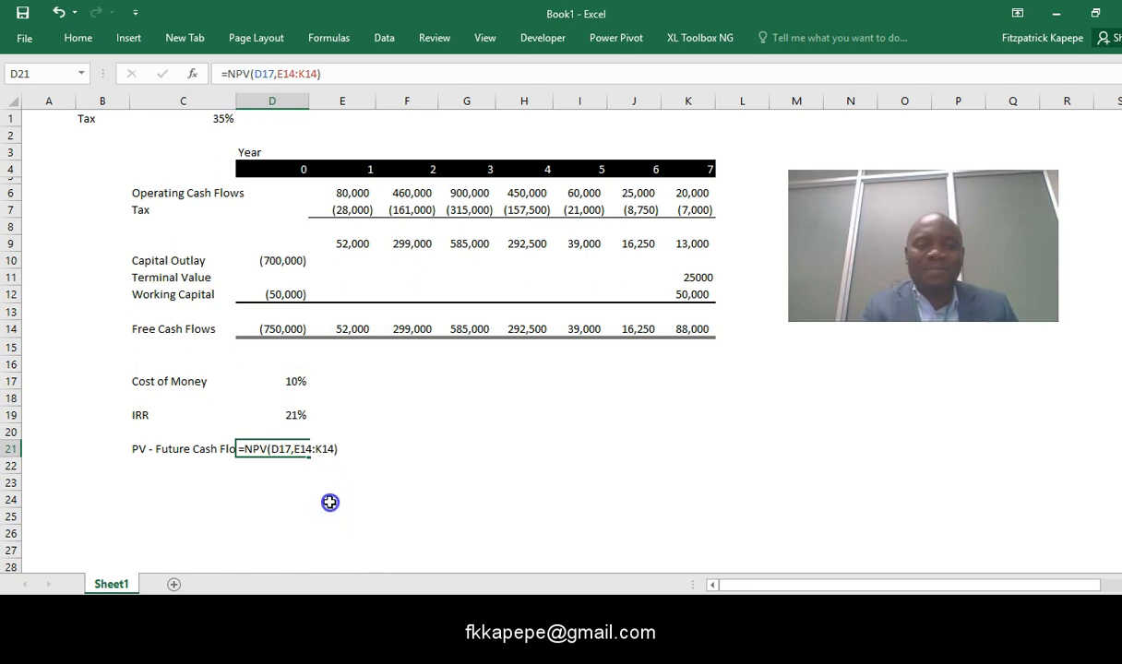
- Widen column C so the full PV - Future Cash Flows label fits
left_click(272, 449)
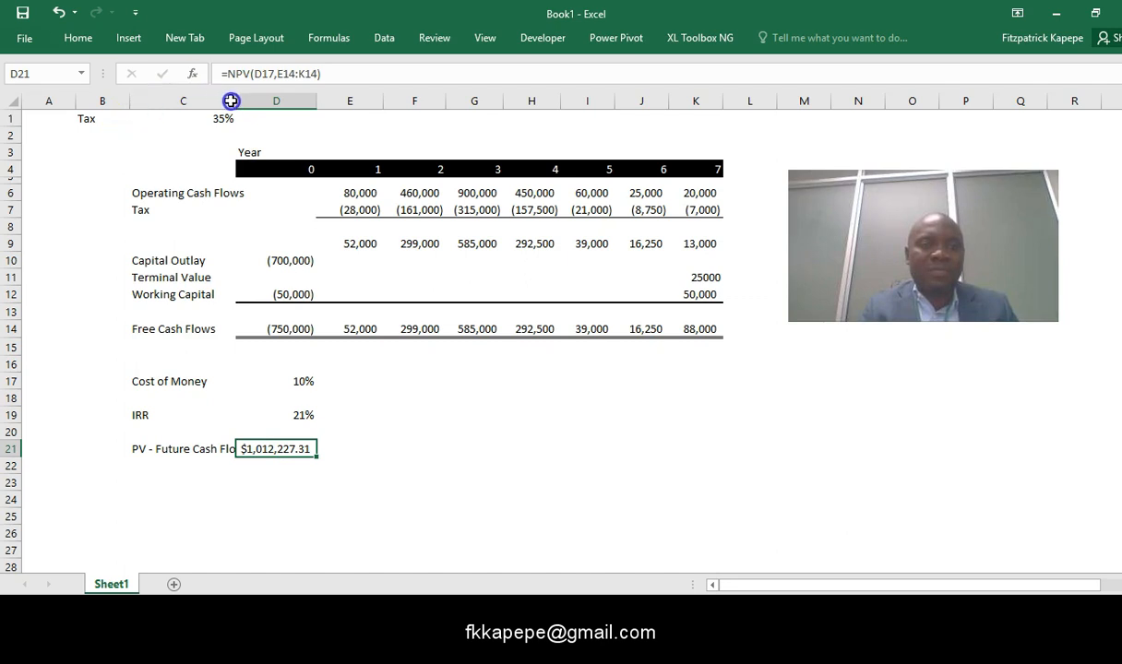
left_click(133, 136)
left_click_drag(235, 105, 256, 116)
left_click(399, 359)
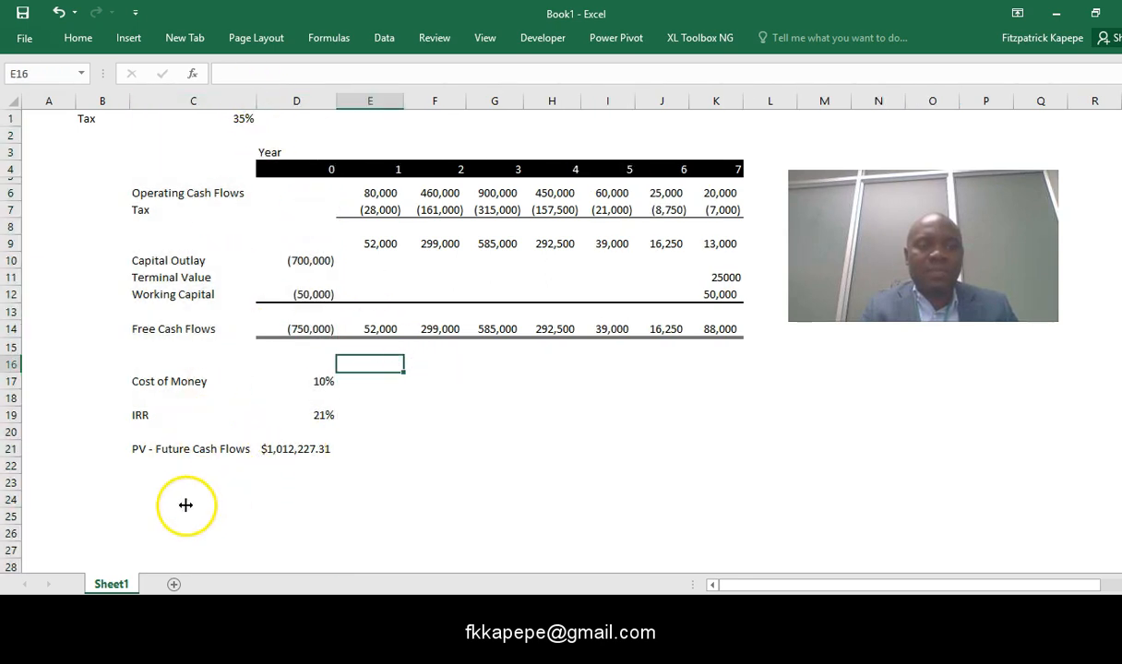
- Add the row label NPV in cell C22
left_click(131, 472)
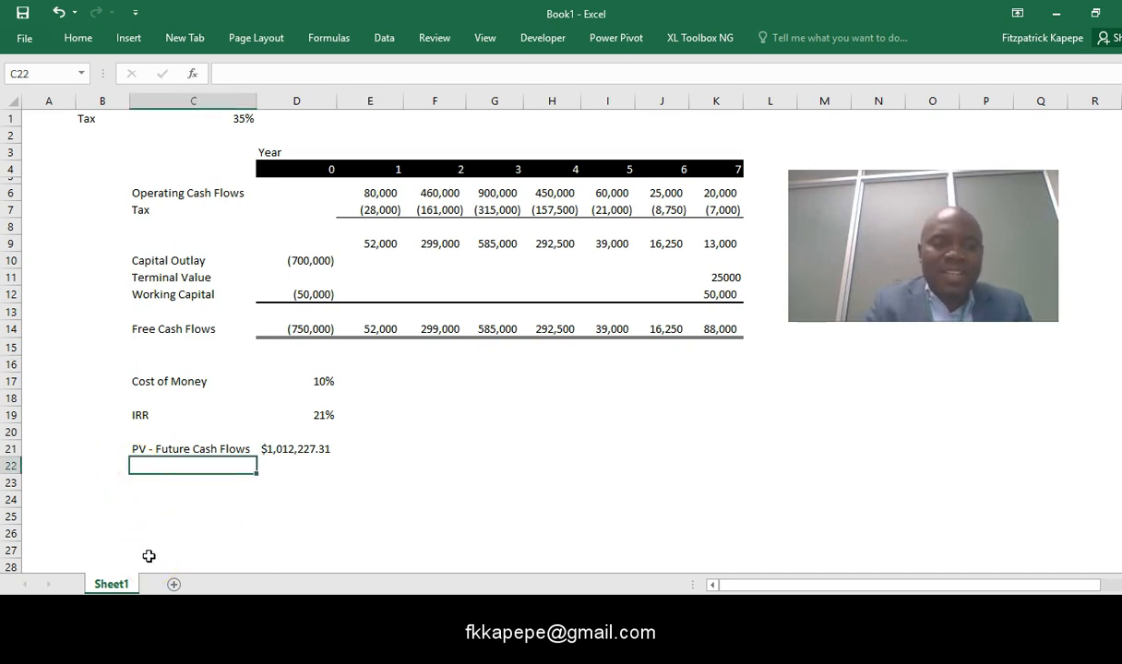
type("NPV")
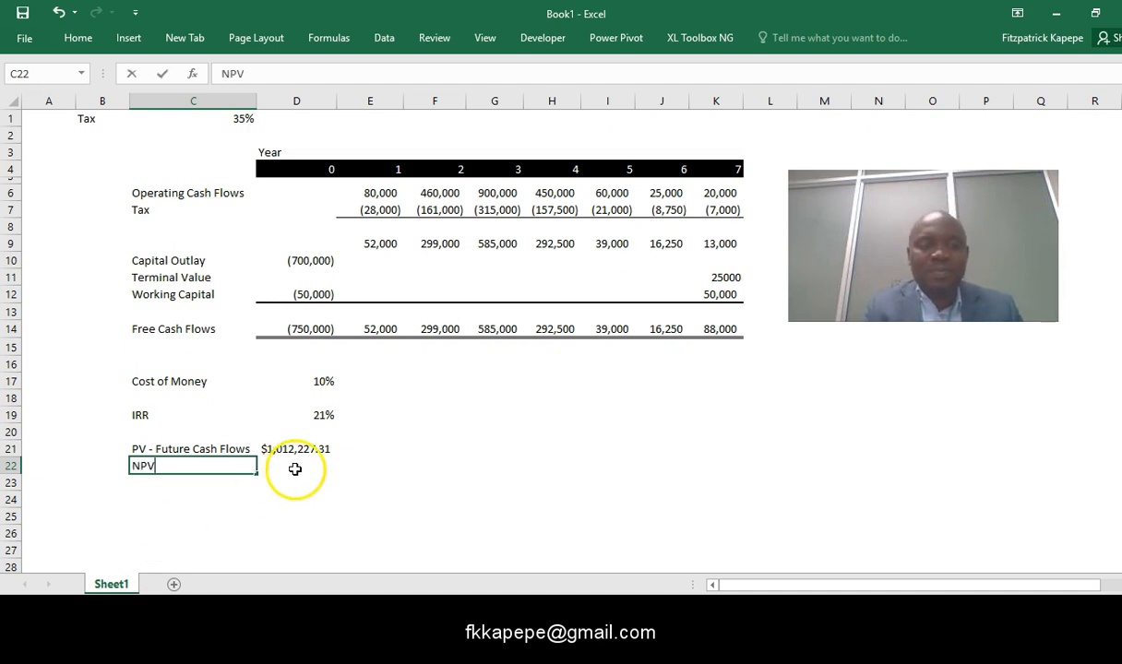
left_click(296, 468)
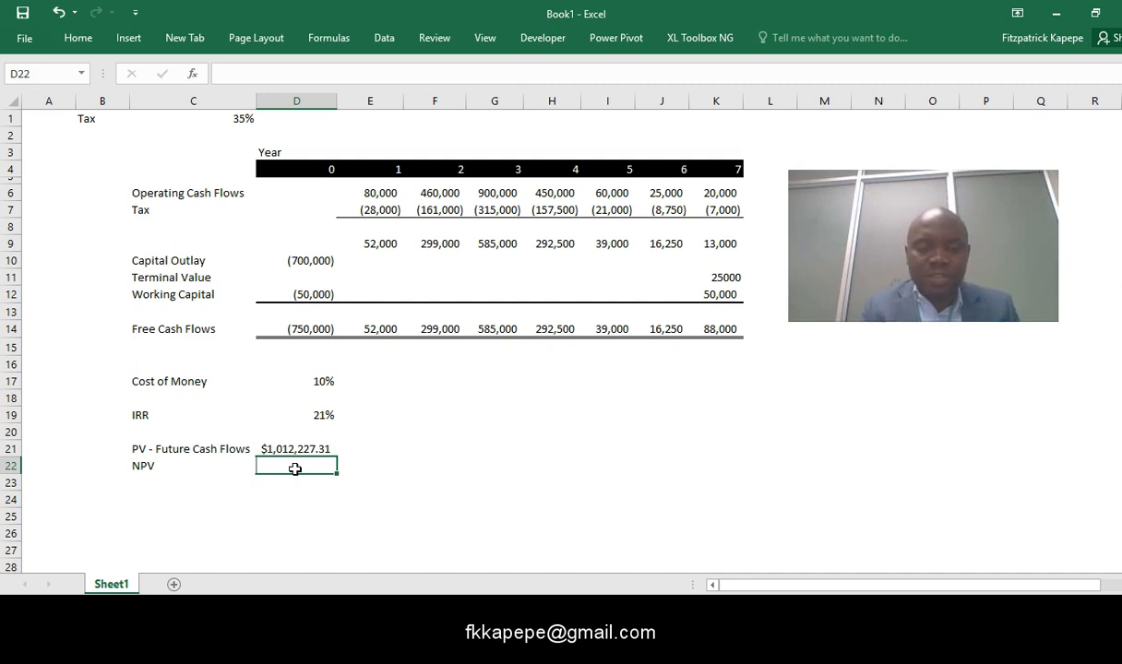
- Enter the formula =NPV(D17,E14:K14)+D14 in cell D22 to include the year 0 outflow in the net present value
type("=npo")
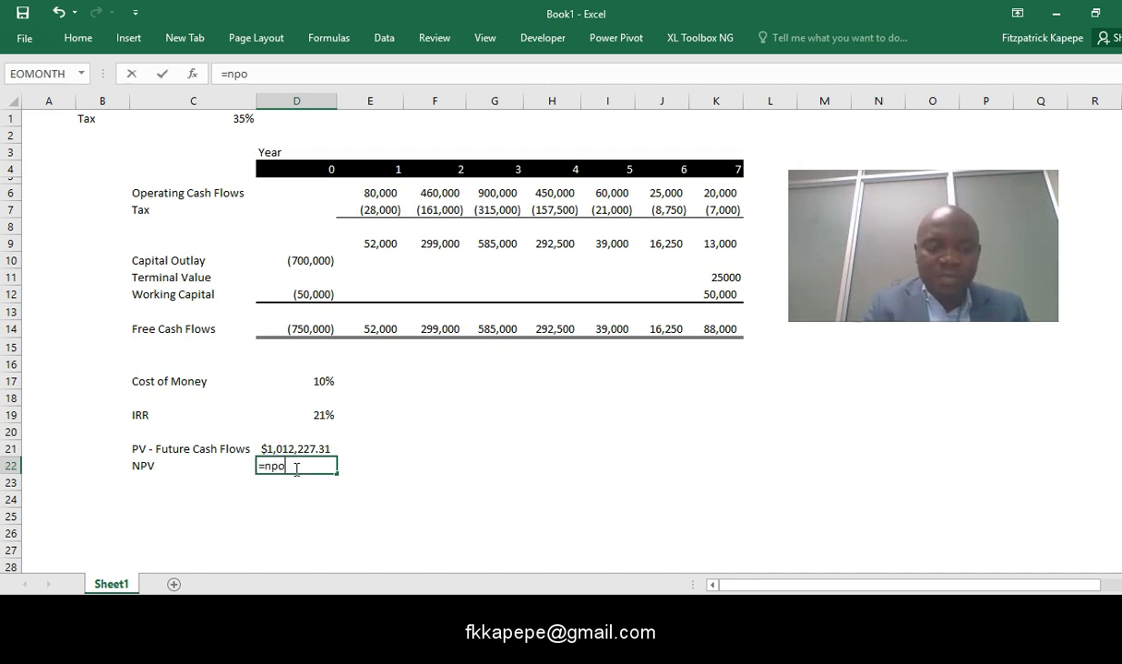
key("BackSpace")
type("v")
key("Tab")
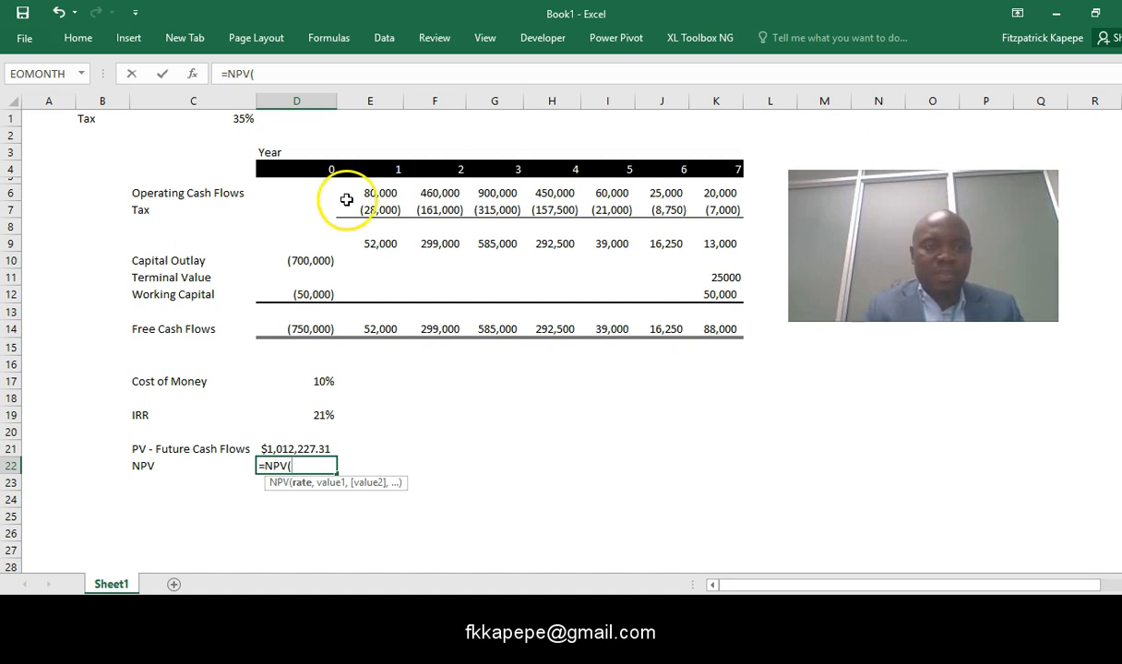
left_click(321, 382)
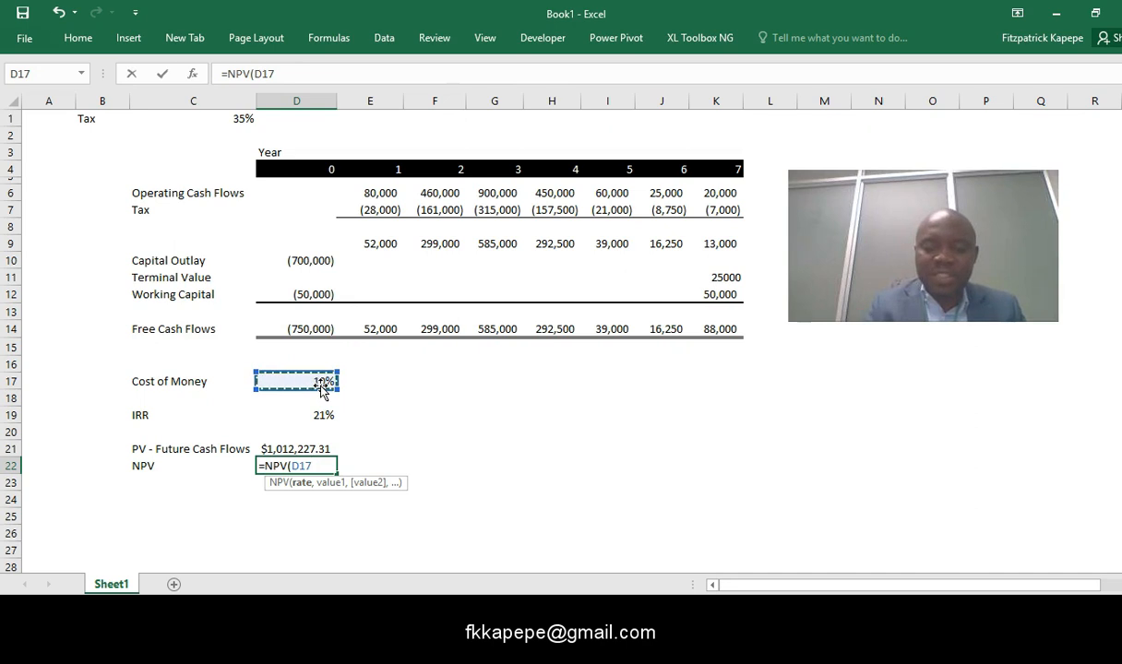
type(",")
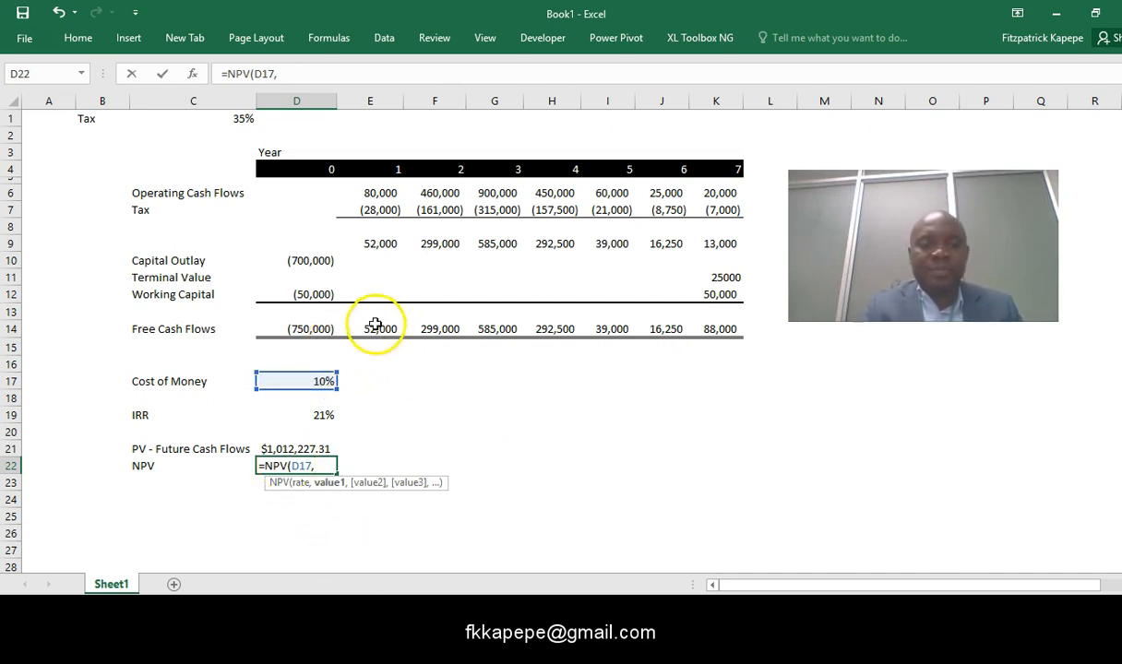
left_click_drag(371, 330, 729, 329)
type(")")
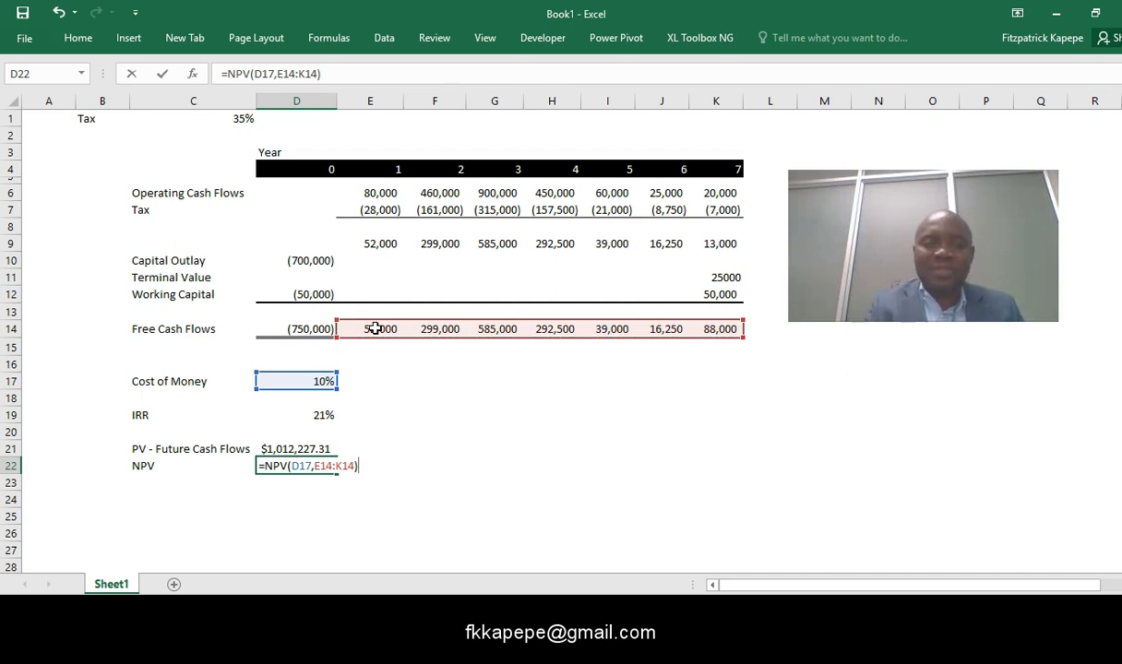
type("+")
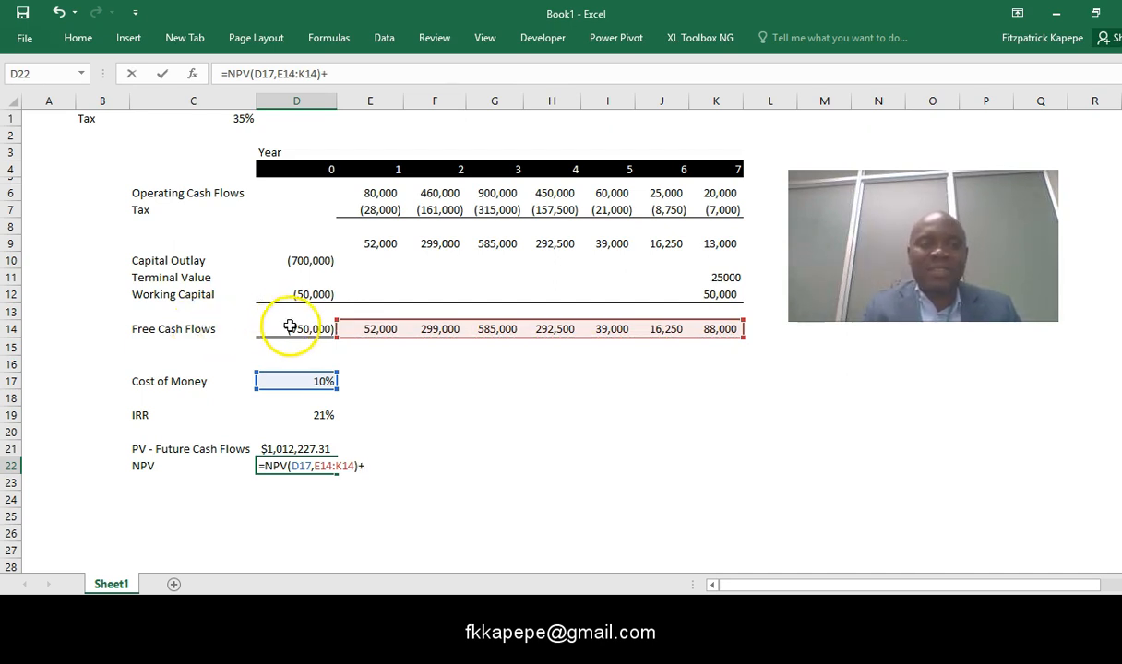
left_click(301, 328)
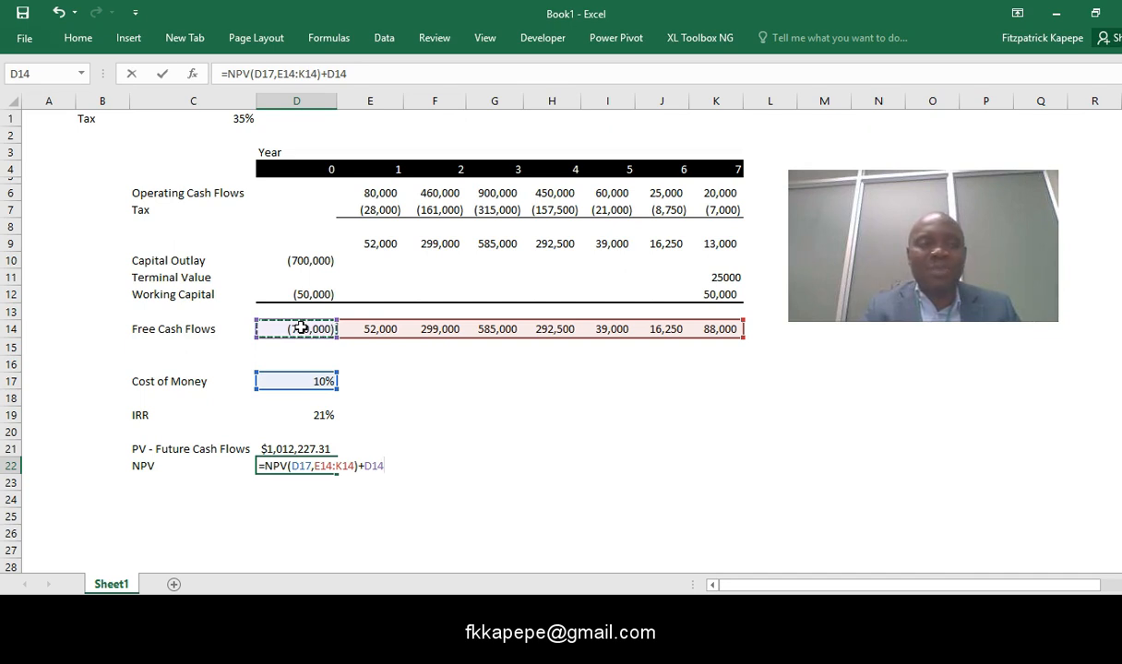
key("Escape")
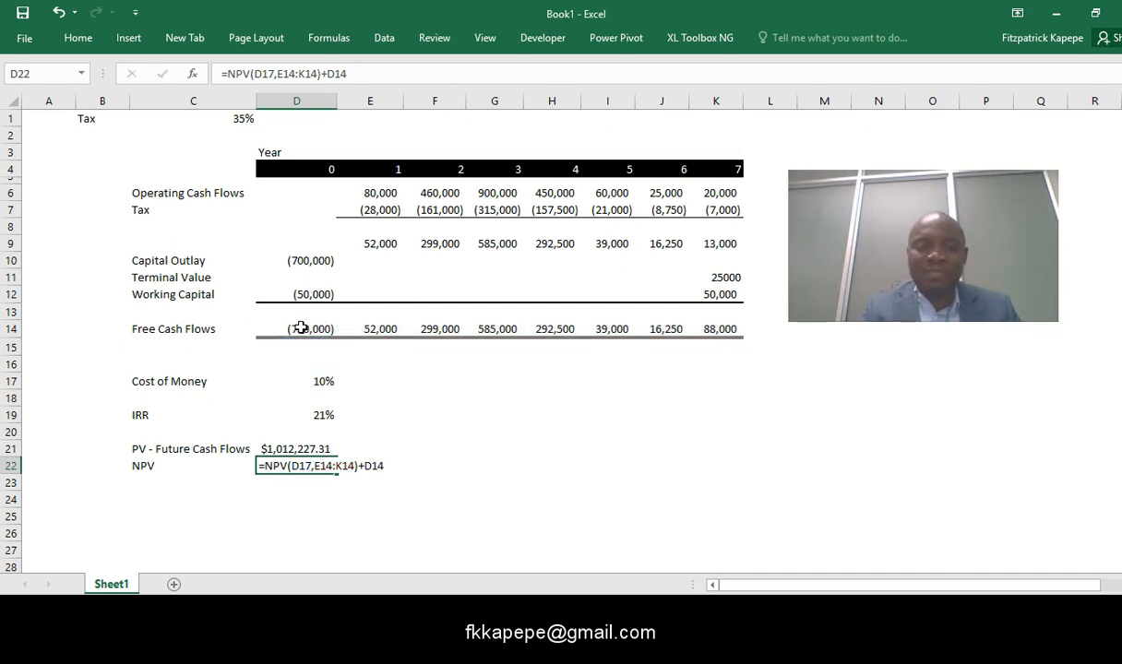
key("Return")
left_click(304, 511)
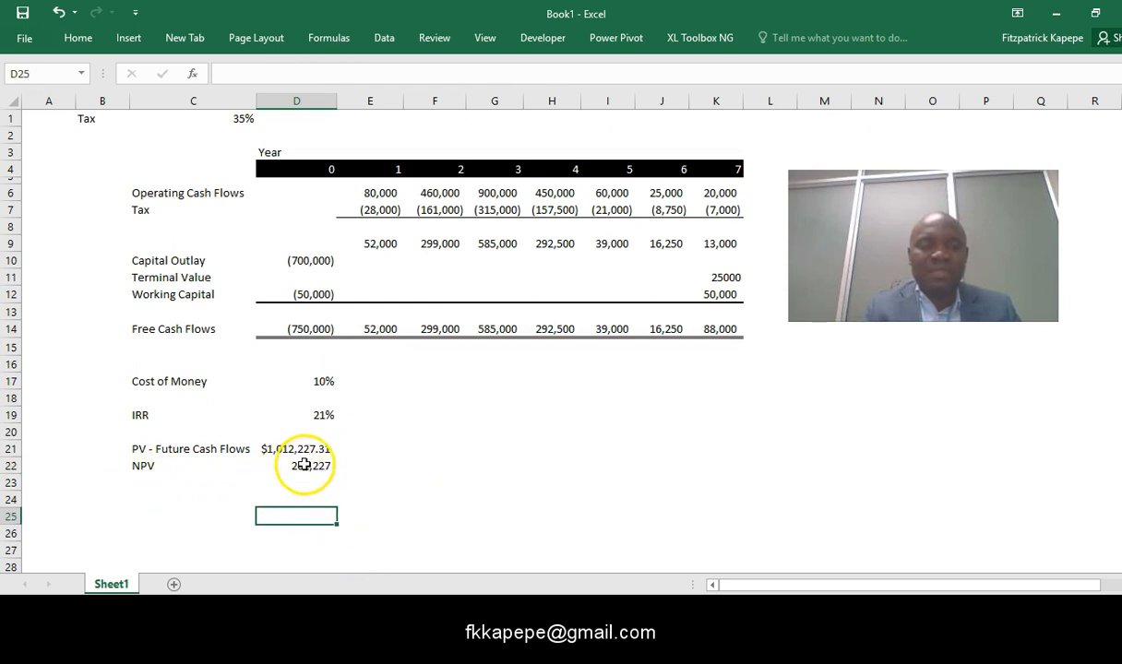
key("Up")
key("Up")
key("Up")
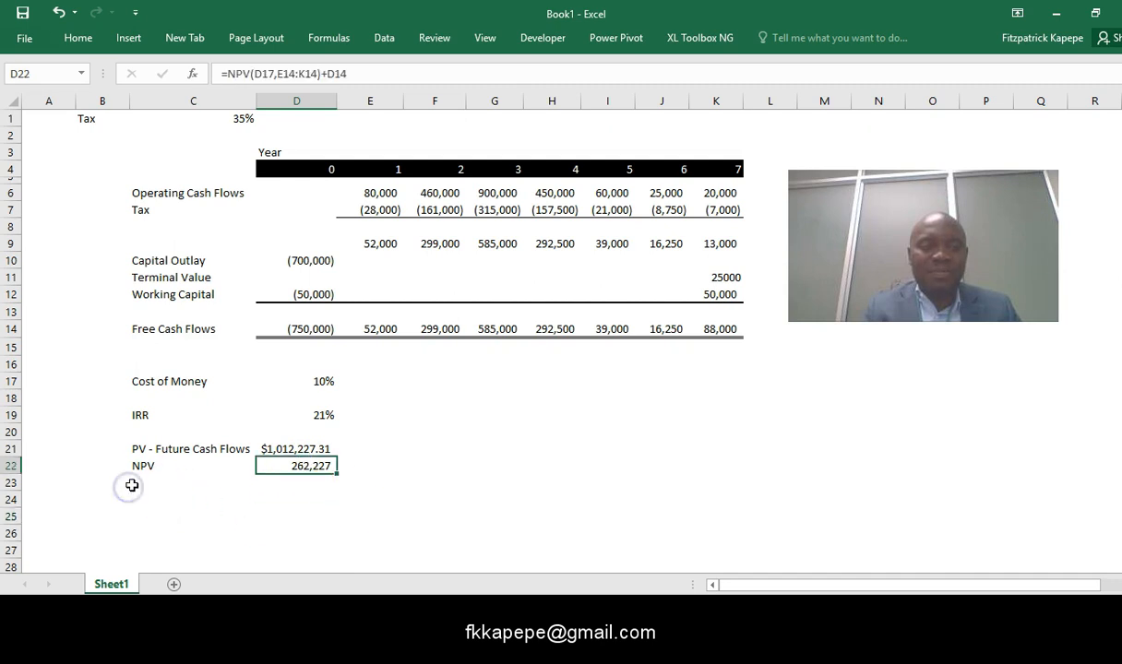
- Add the row label Profitability Index in cell C23 and select the cell beside it for its value
left_click(132, 485)
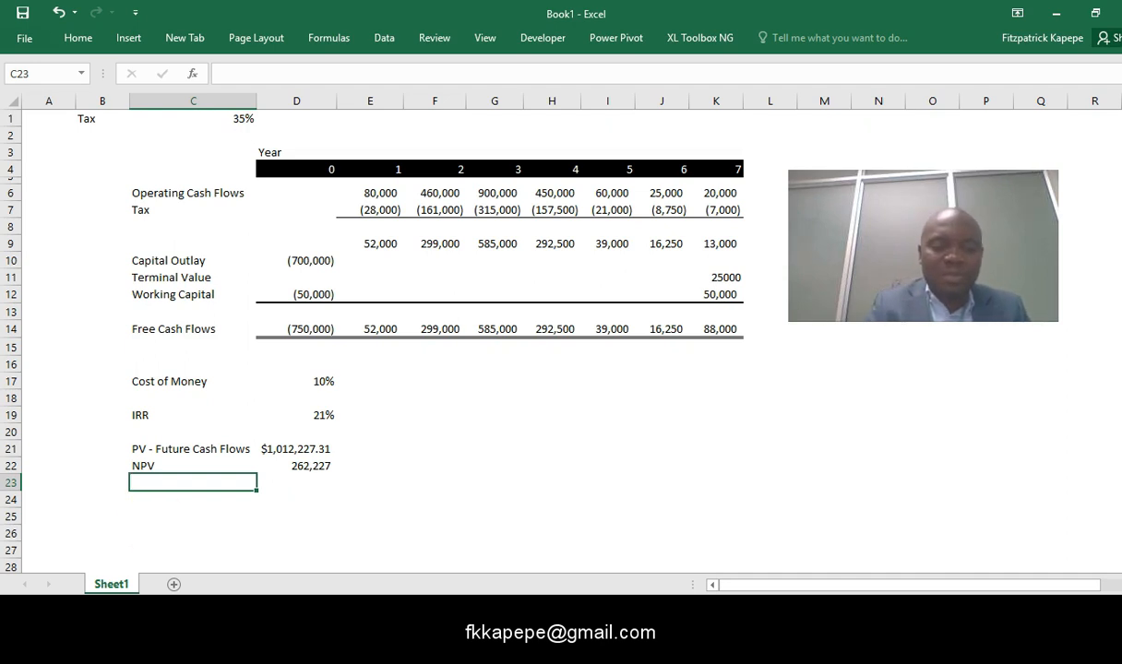
type("Profitability Index")
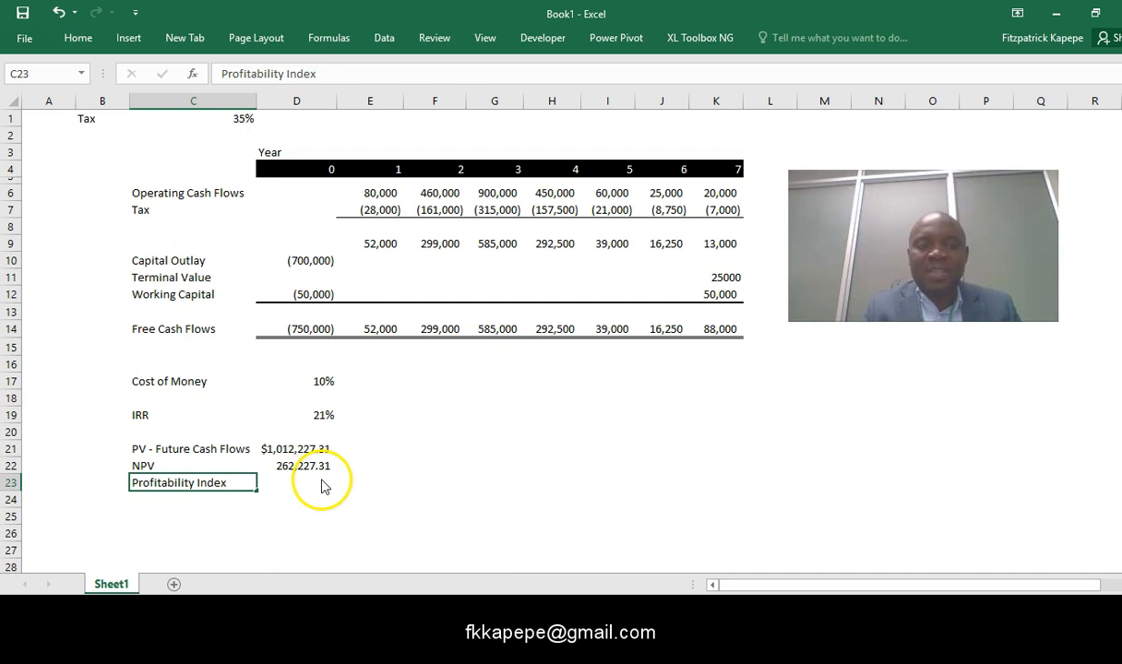
left_click(286, 484)
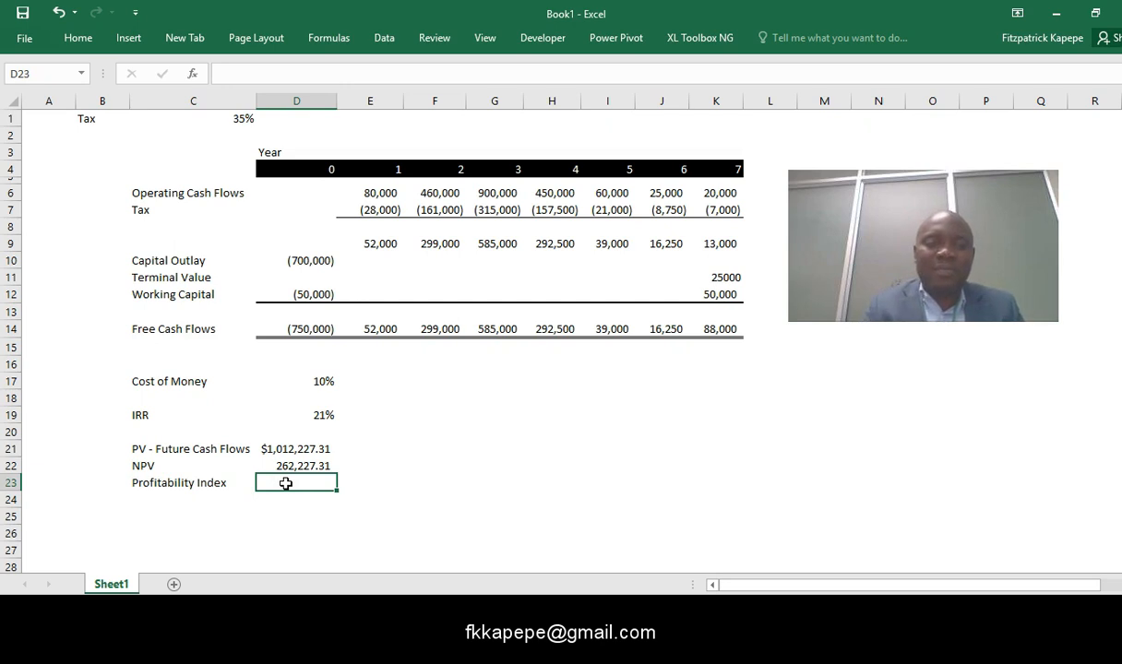
- Enter the formula =D21/(-D14) in cell D23 to calculate the Profitability Index
type("=")
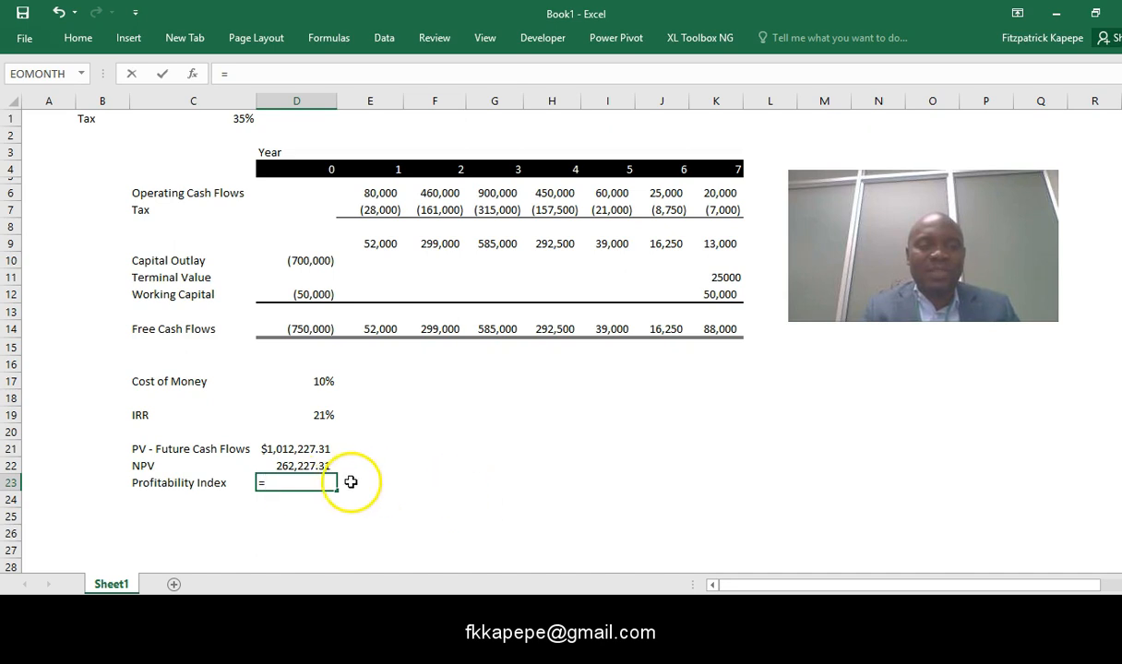
left_click(299, 447)
type("/(")
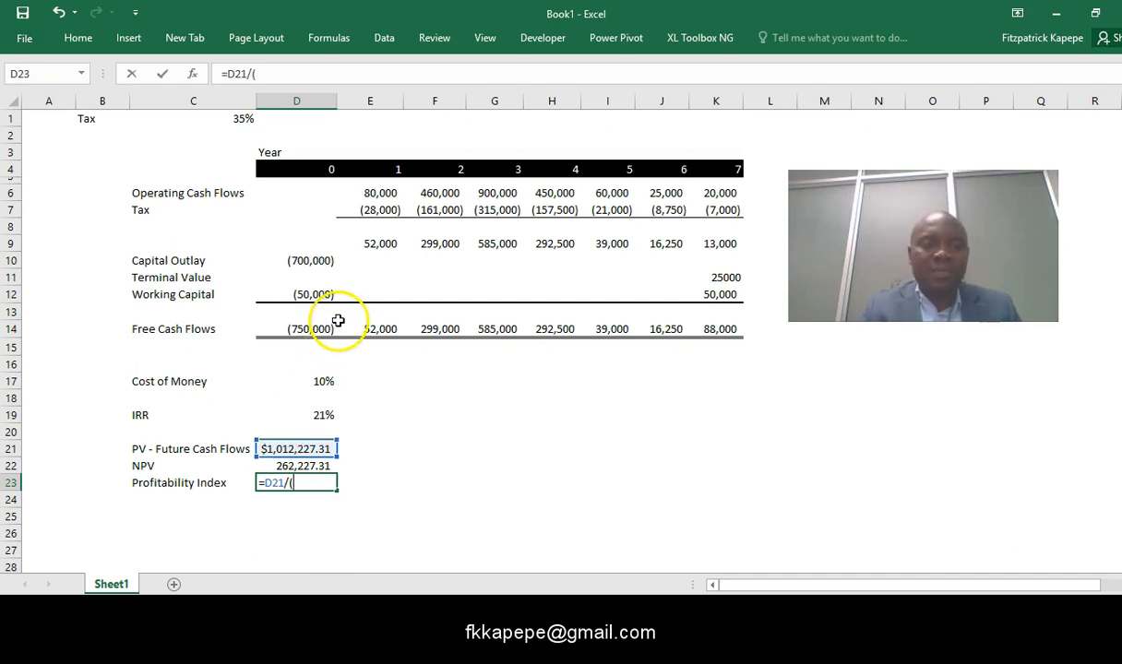
type("-")
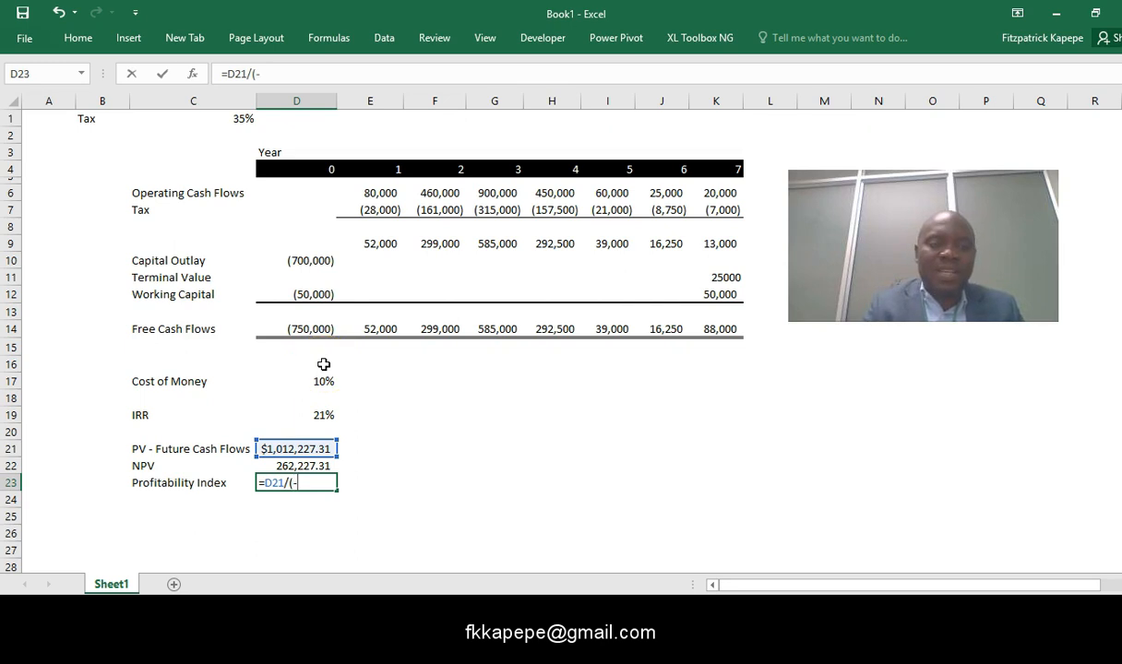
left_click(308, 329)
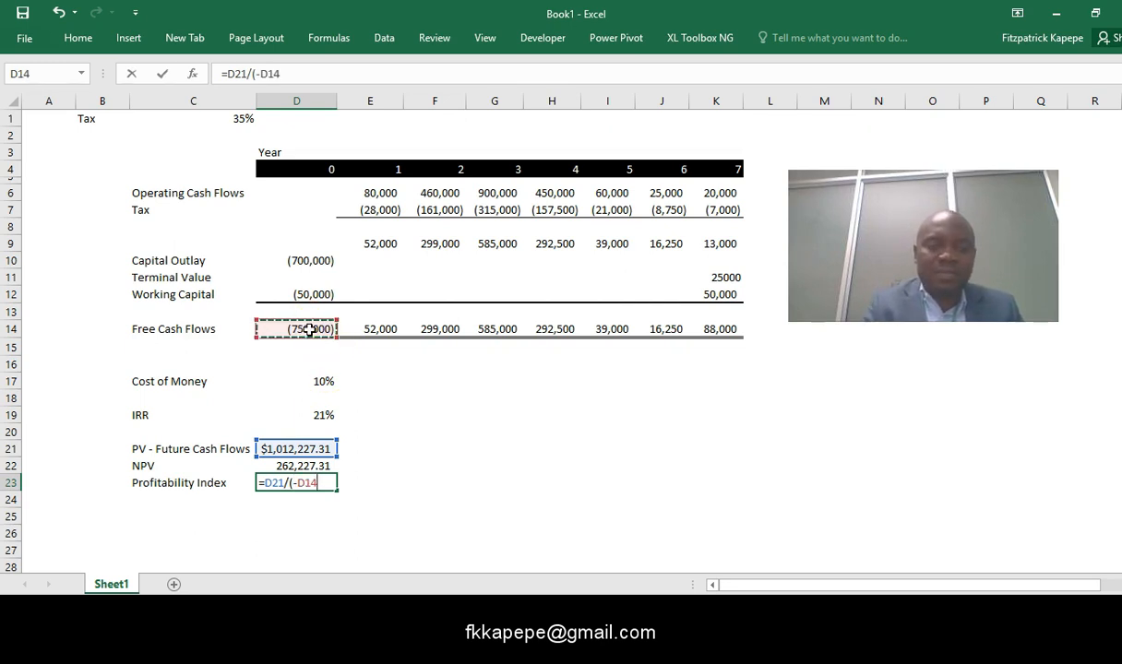
type(")")
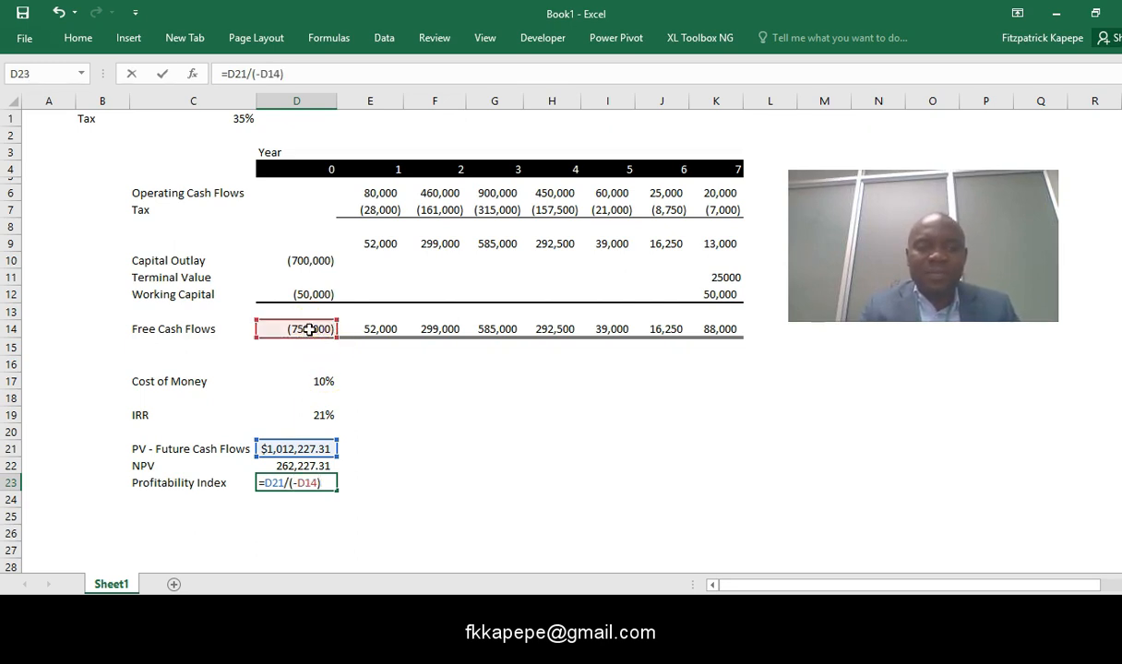
key("ctrl+Return")
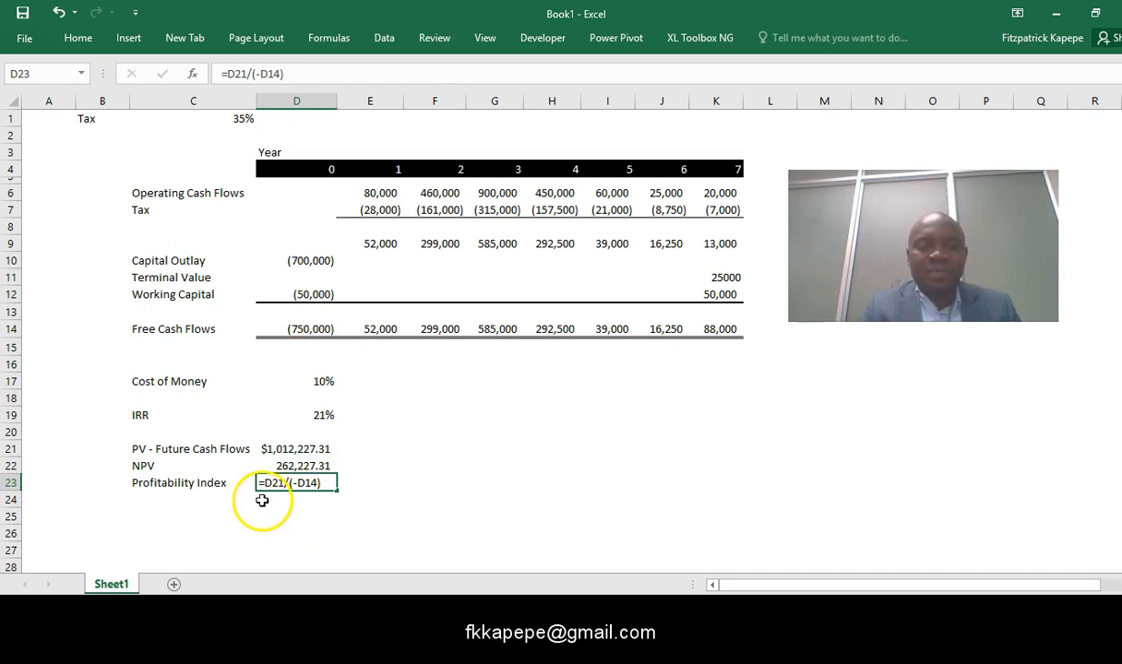
left_click(196, 501)
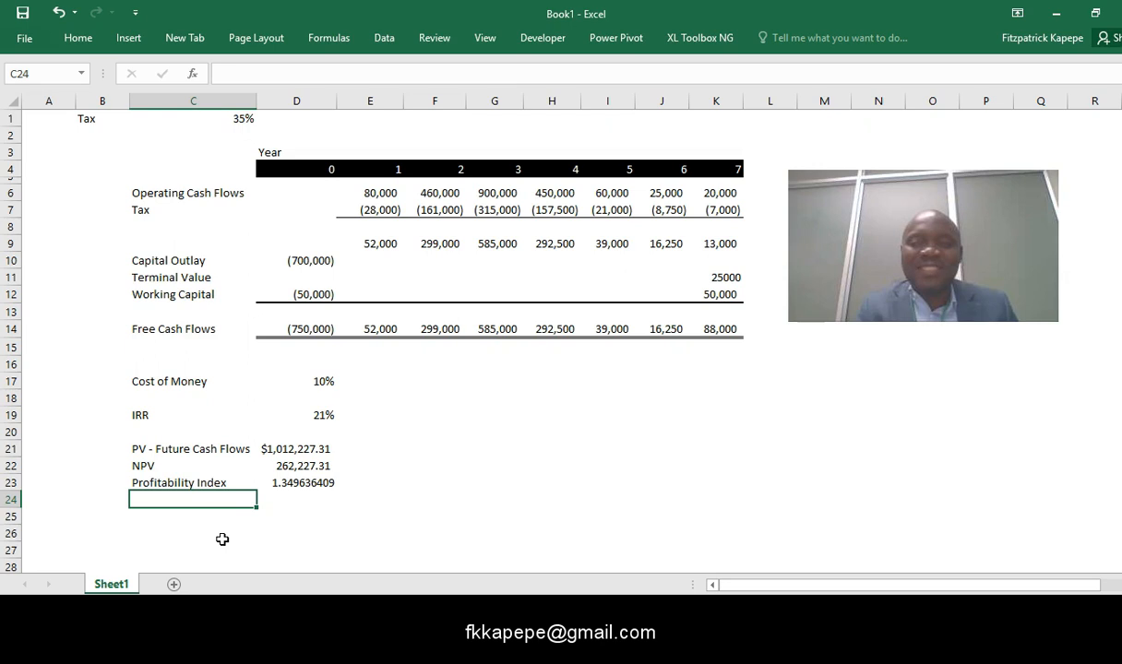
- Format the Profitability Index value in cell D23 to show four decimal places
left_click(299, 481)
right_click(298, 482)
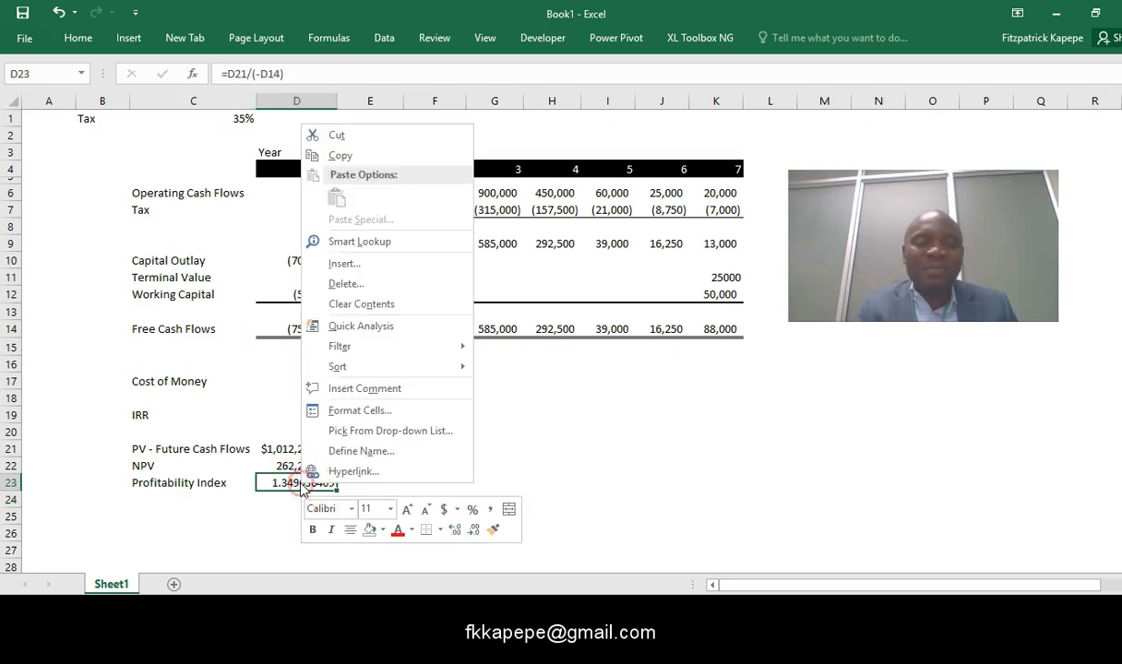
left_click(475, 530)
left_click(475, 530)
left_click(475, 530)
left_click(475, 530)
left_click(475, 531)
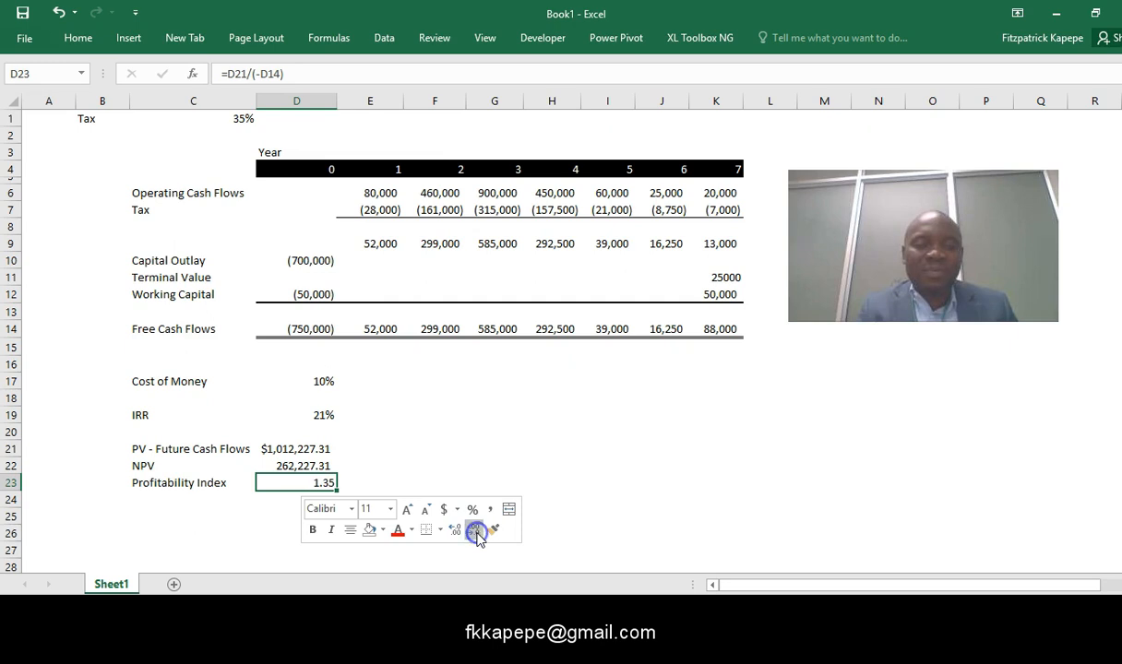
left_click(451, 533)
left_click(155, 495)
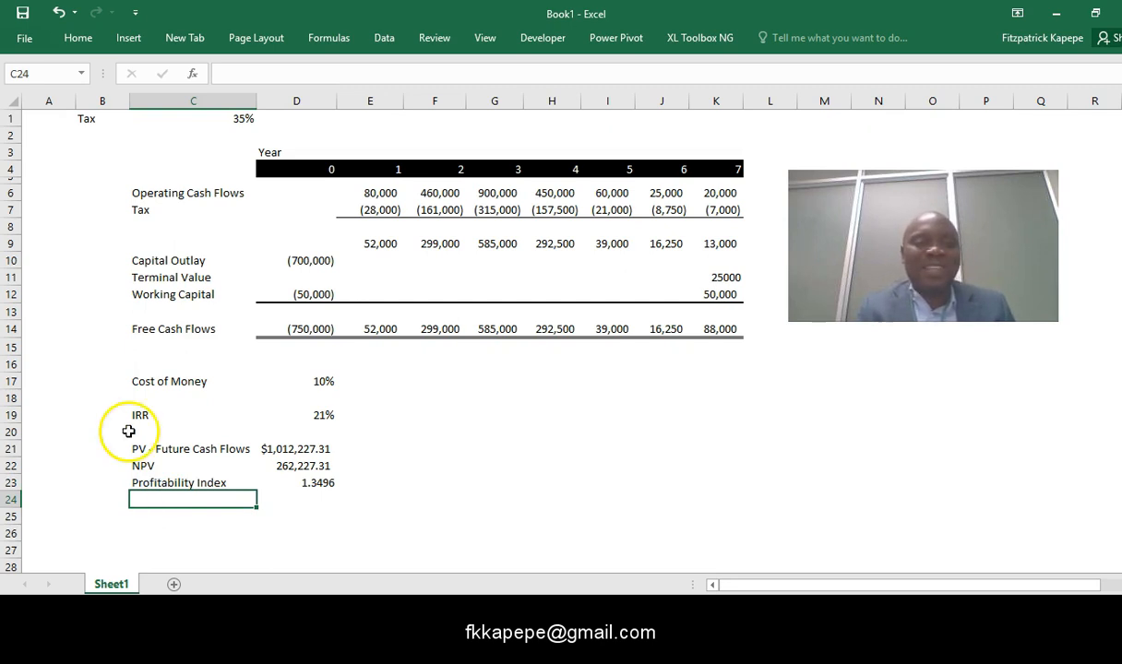
- Insert two blank rows at row 17, above the Cost of Money row
left_click(8, 380)
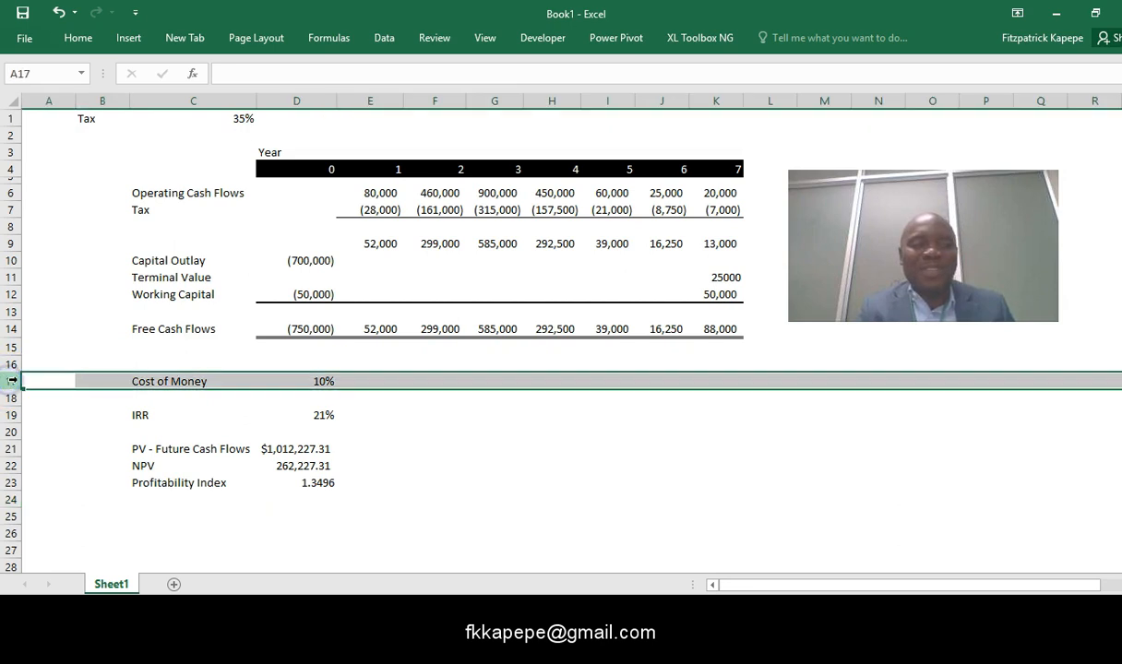
key("ctrl+shift+plus")
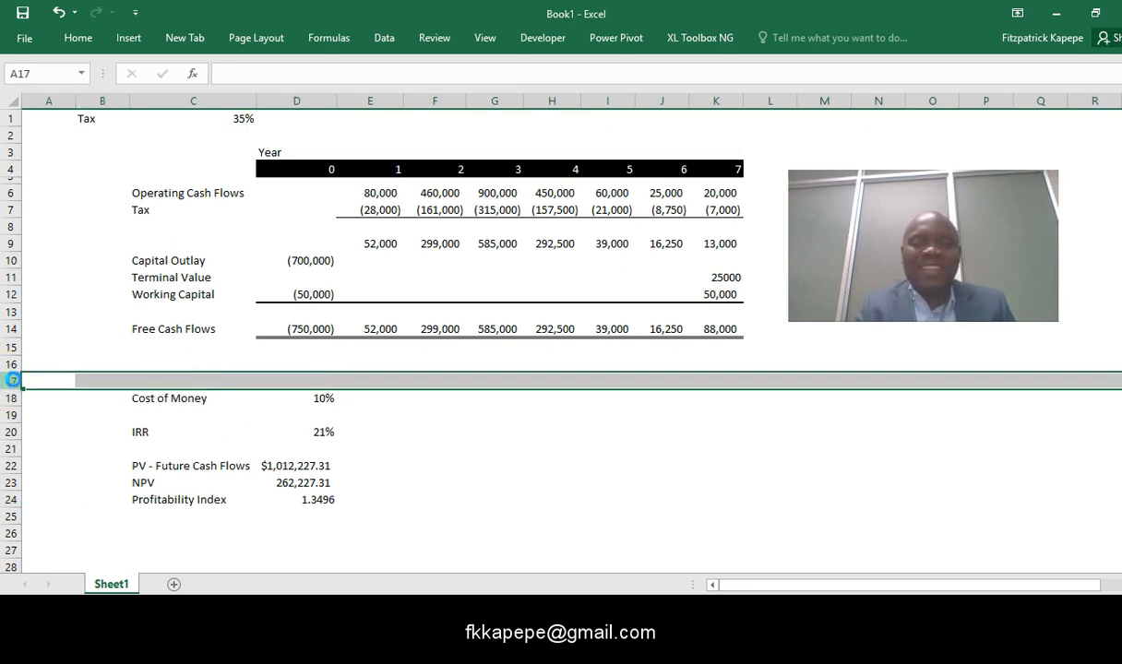
key("ctrl+shift+plus")
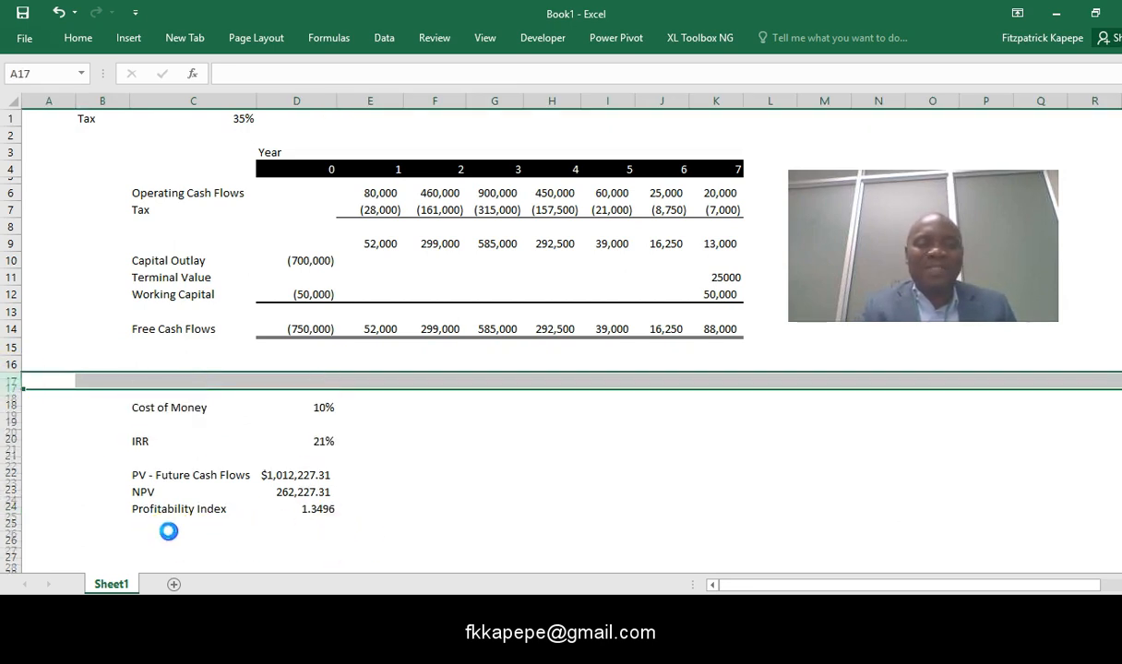
- Add the row label Payback Period in cell C26, below Profitability Index
left_click(152, 531)
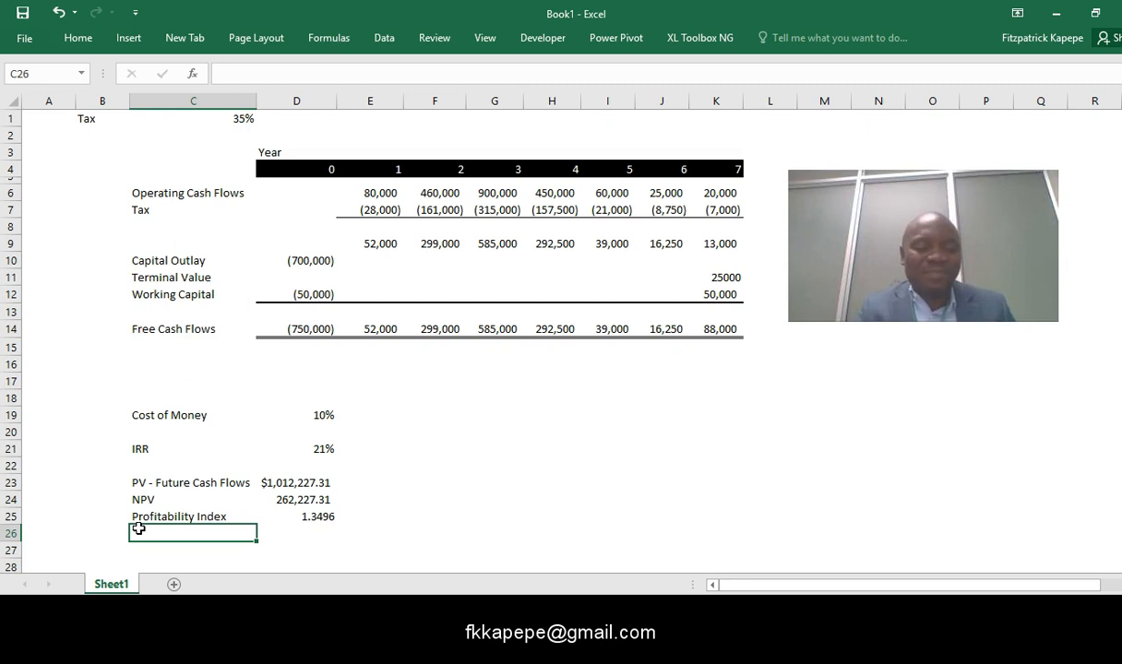
type("Pay")
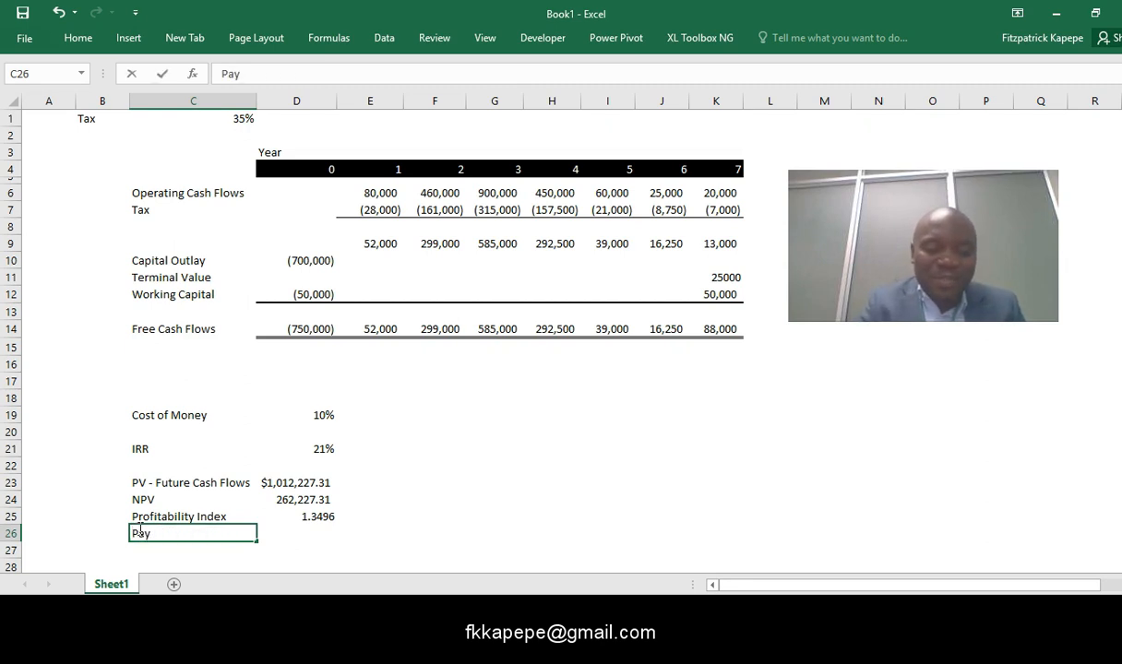
type("back Period")
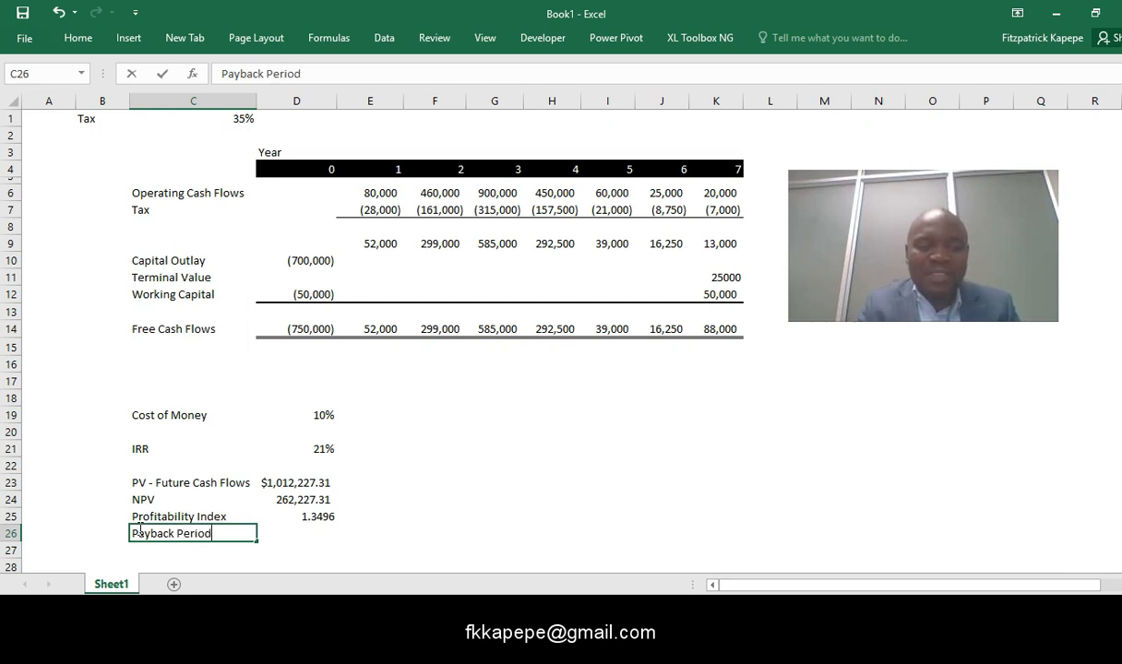
left_click(297, 534)
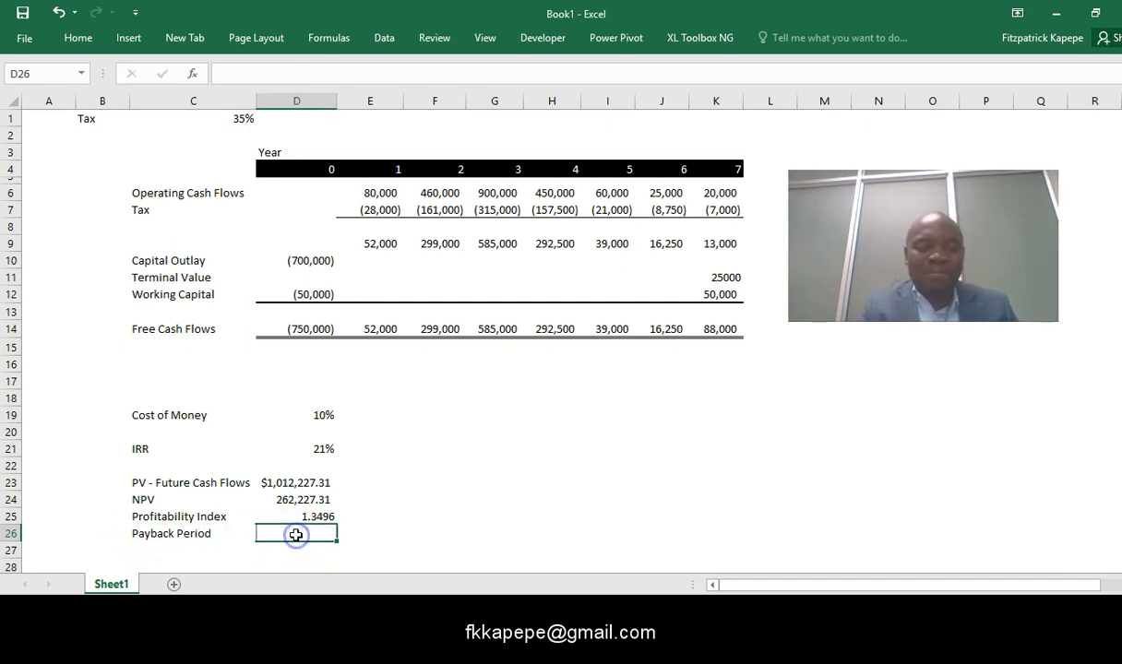
- Add the row label Cumulative Cash Flows in cell C16 and select the year 0 cell beside it
left_click(157, 362)
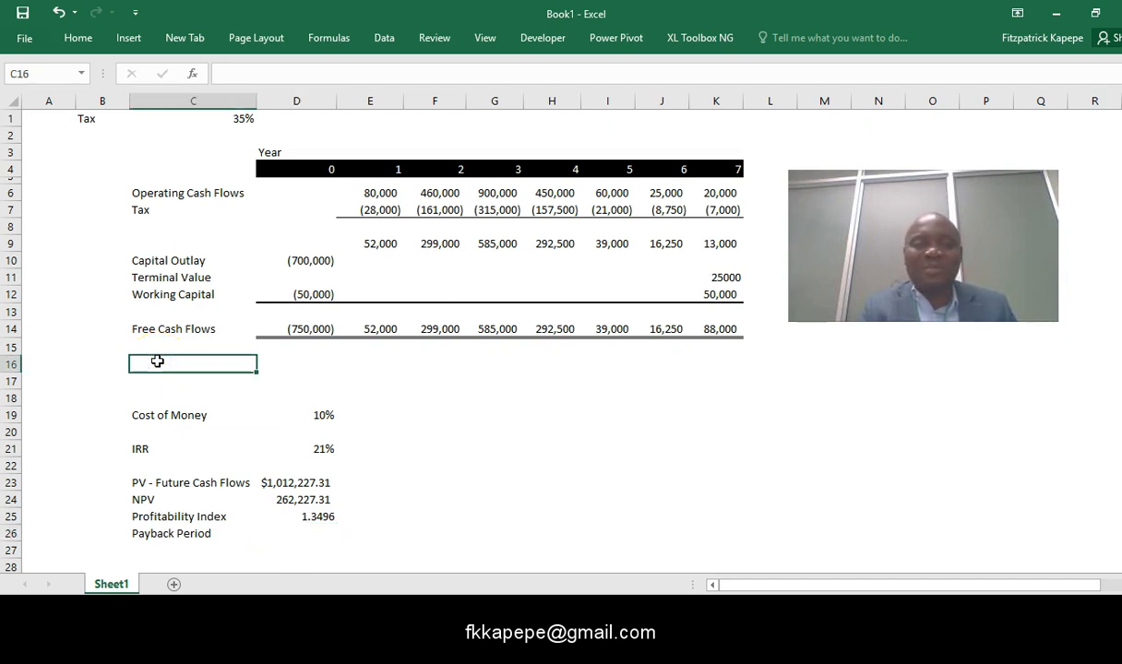
type("Cumulative ")
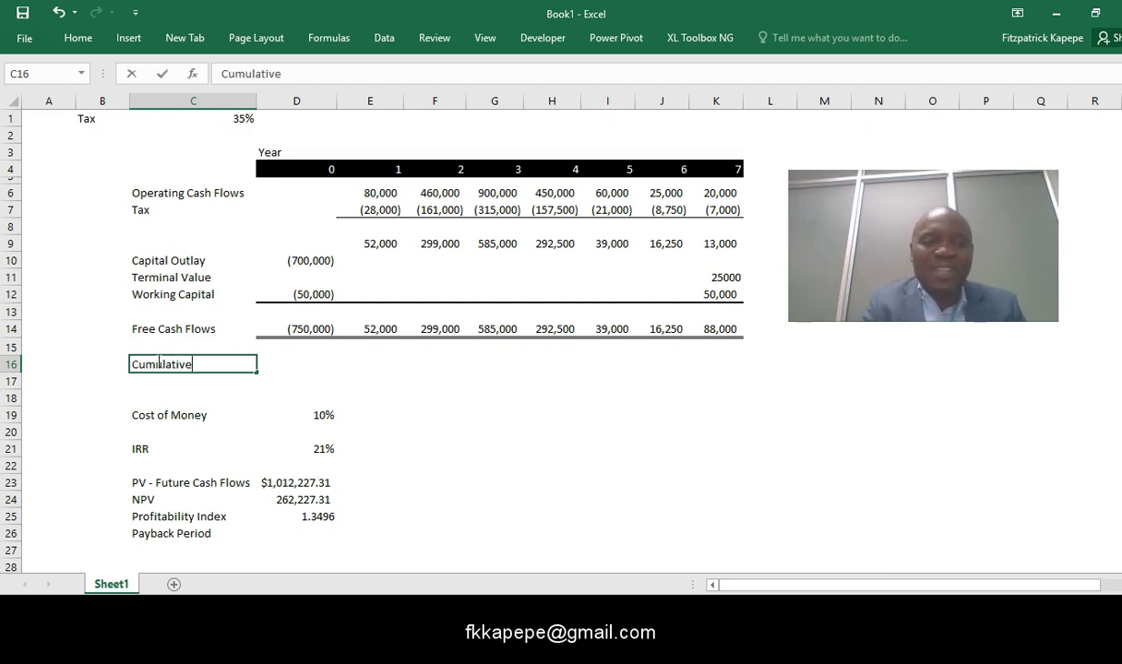
type("Cash ")
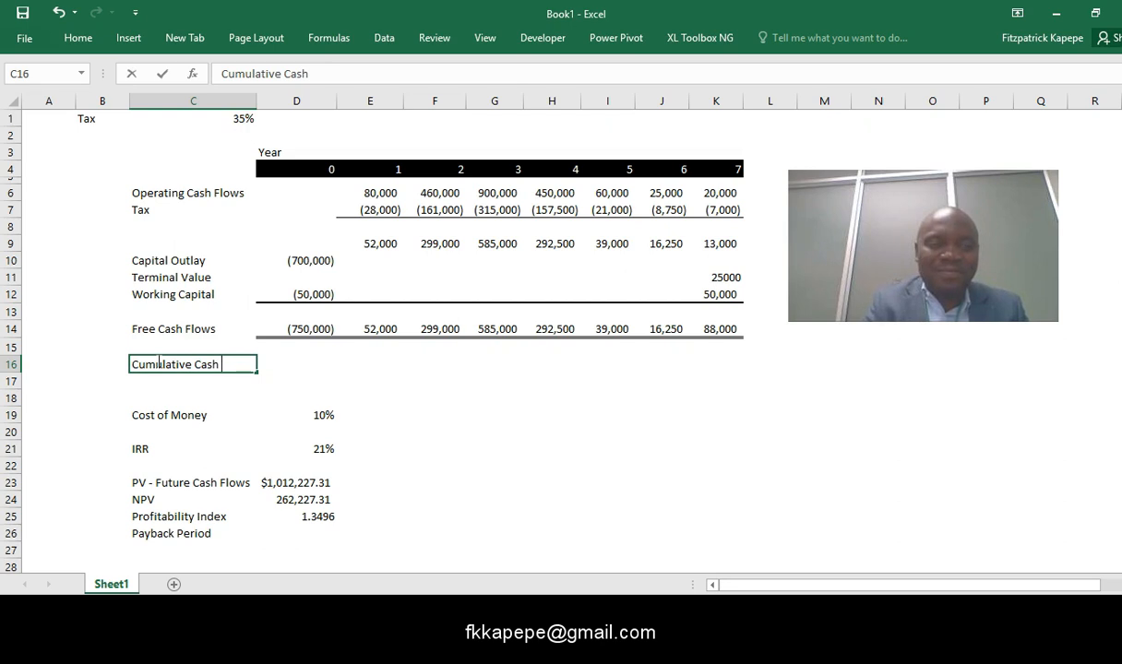
type("Flows")
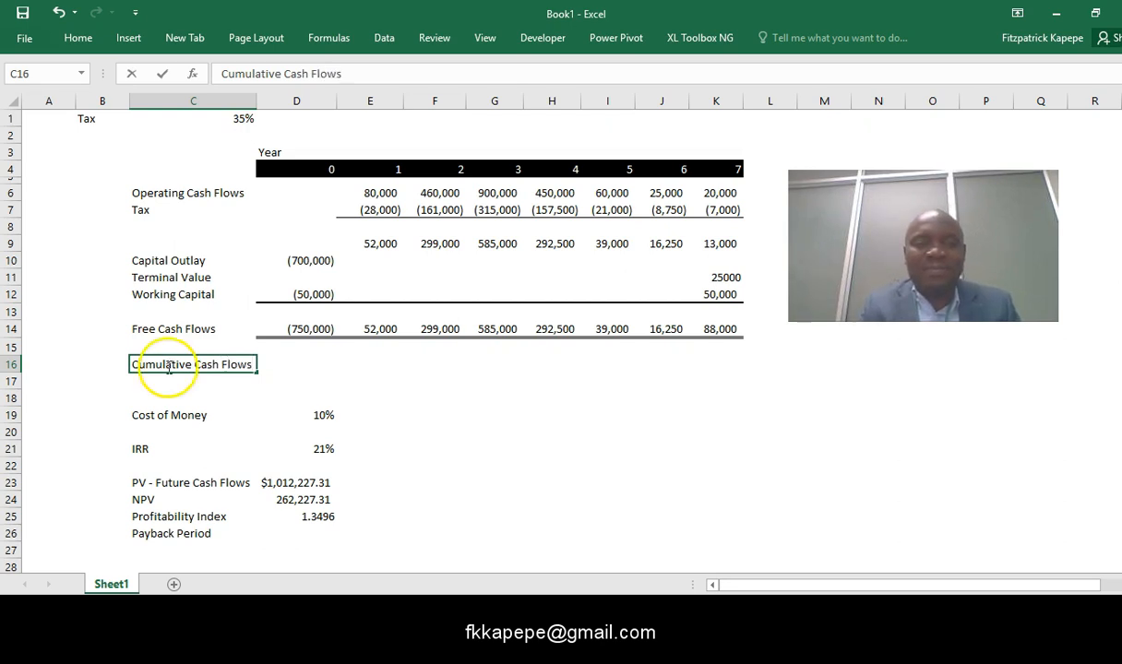
left_click(323, 358)
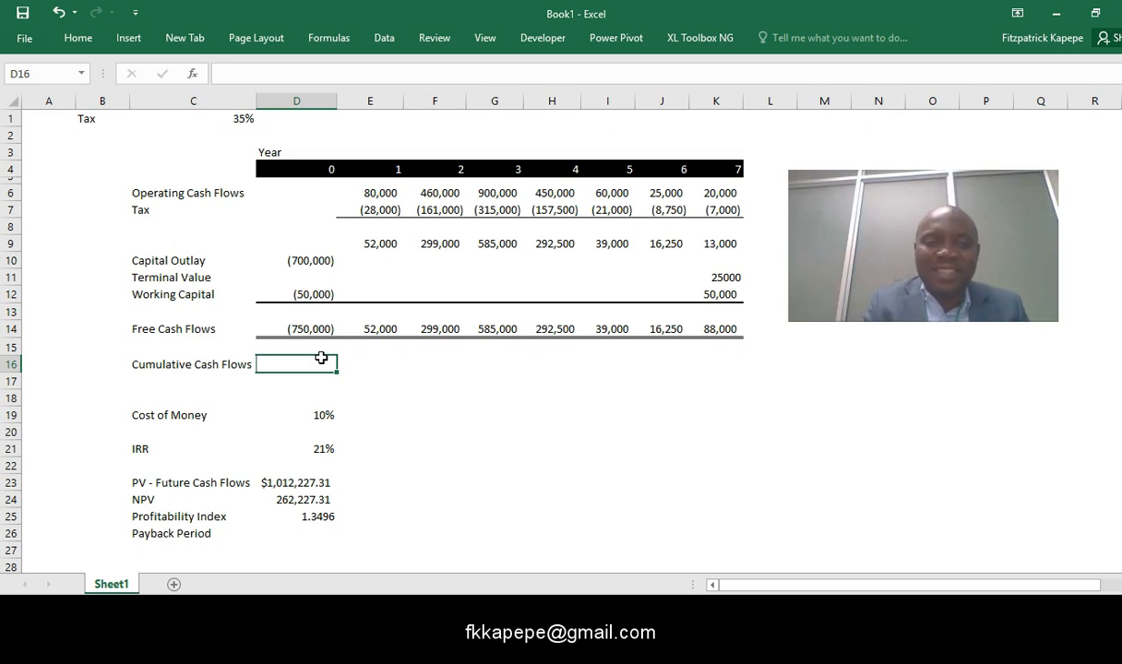
- Enter the running total formula =SUM($D$14:D14) in cell D16, keeping the start of the range absolute
type("=sum(")
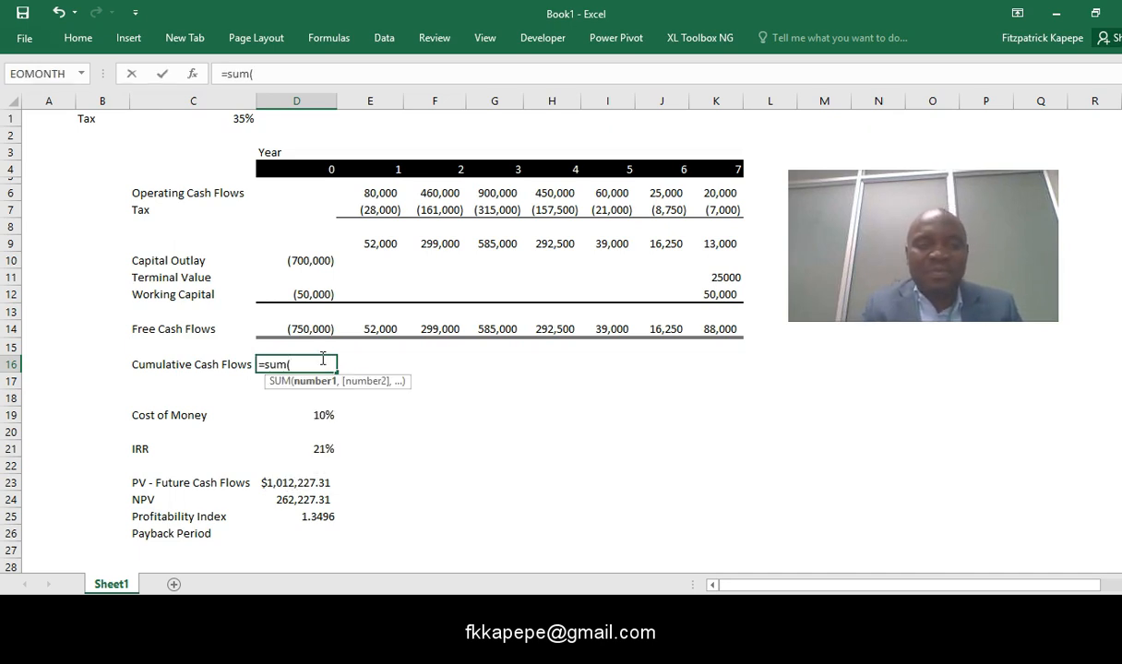
left_click(305, 329)
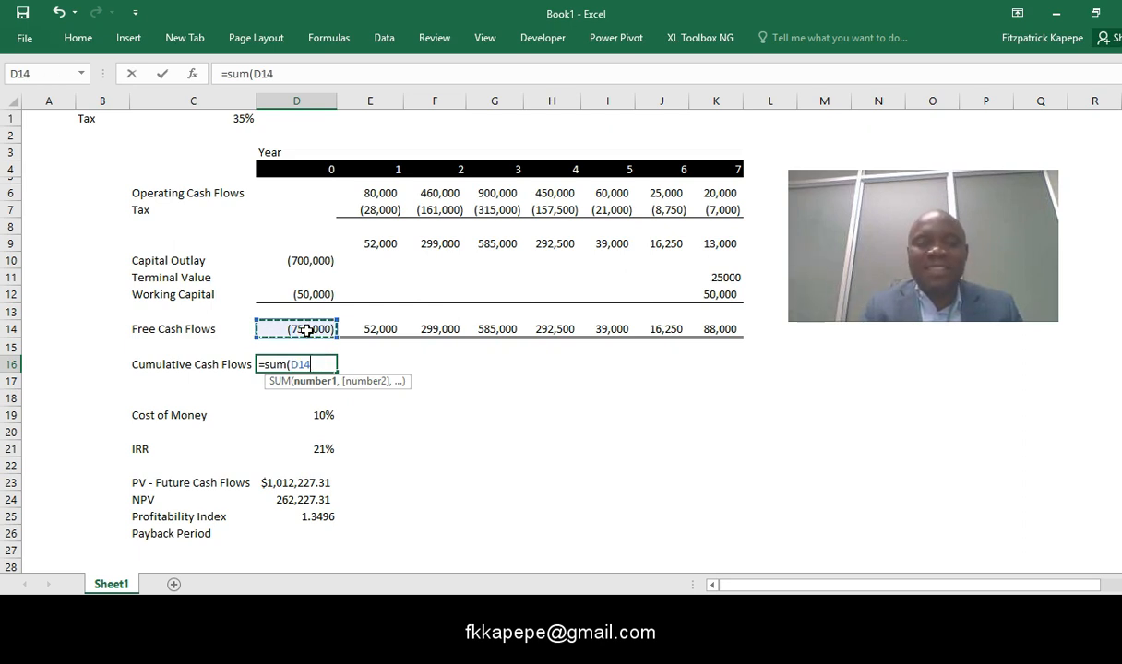
type(":D14")
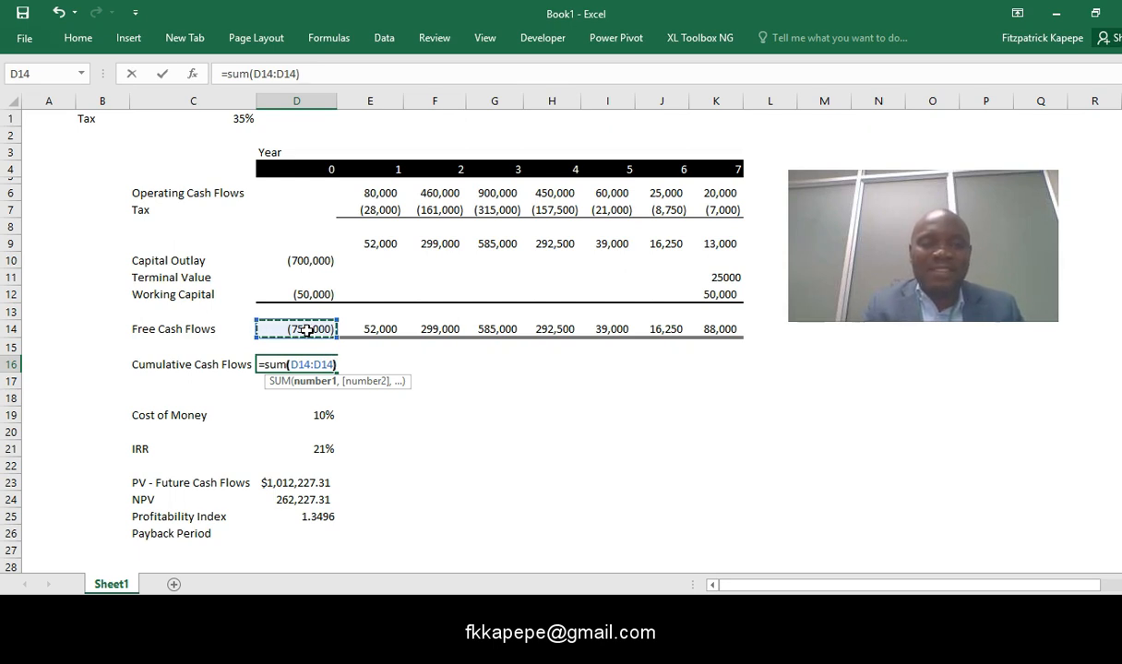
type(")")
left_click(261, 74)
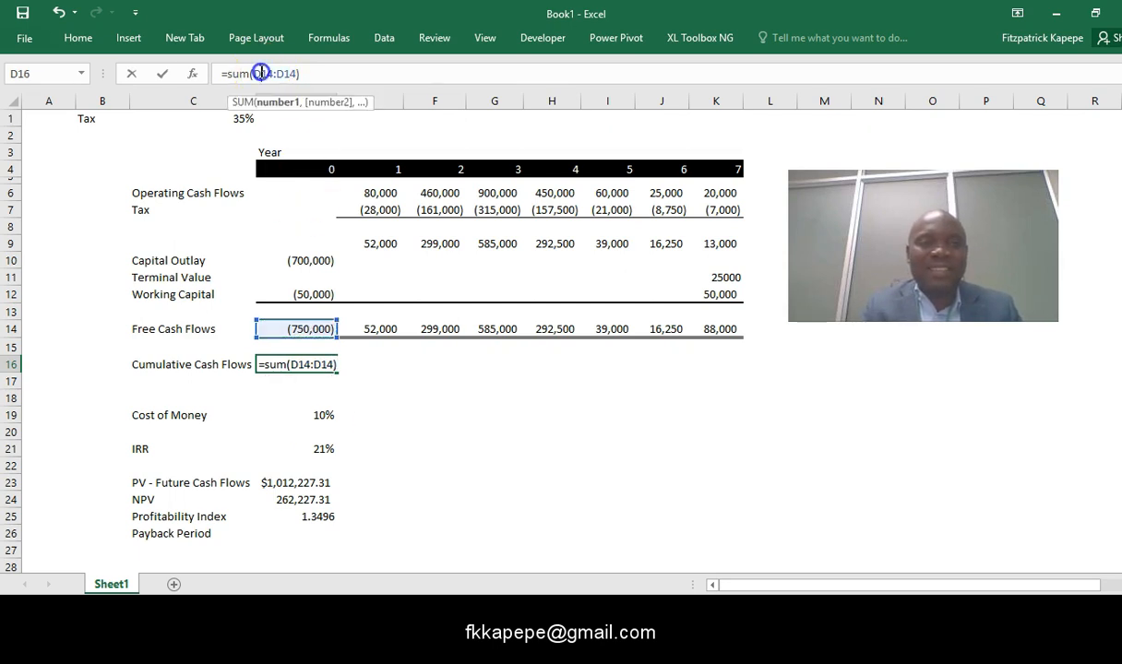
key("F4")
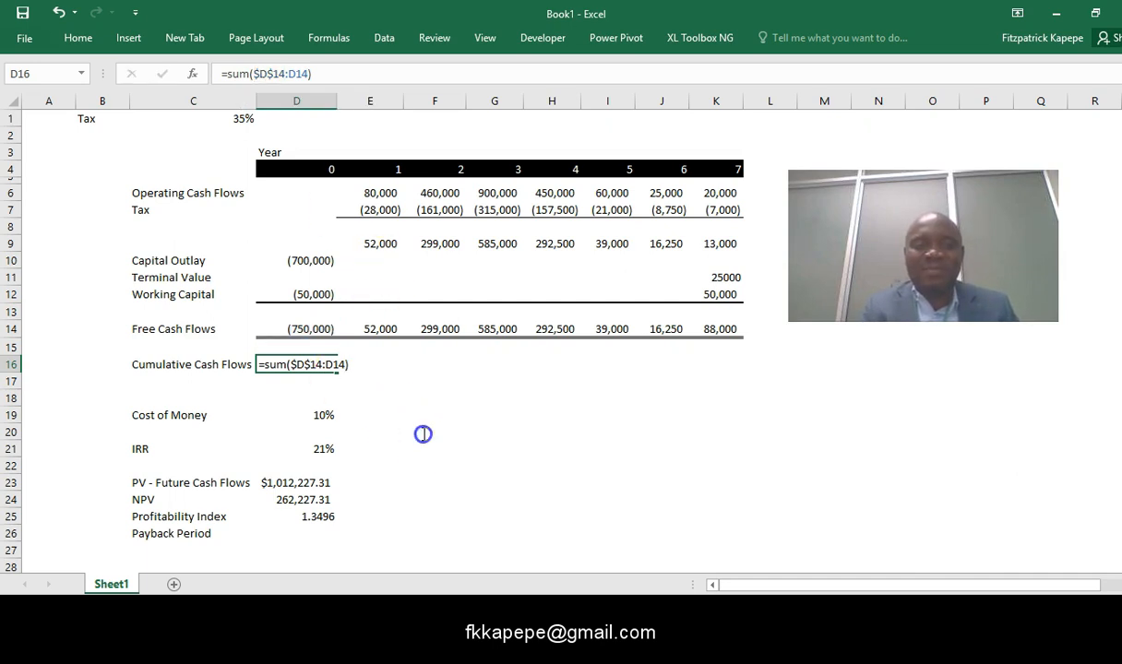
key("Return")
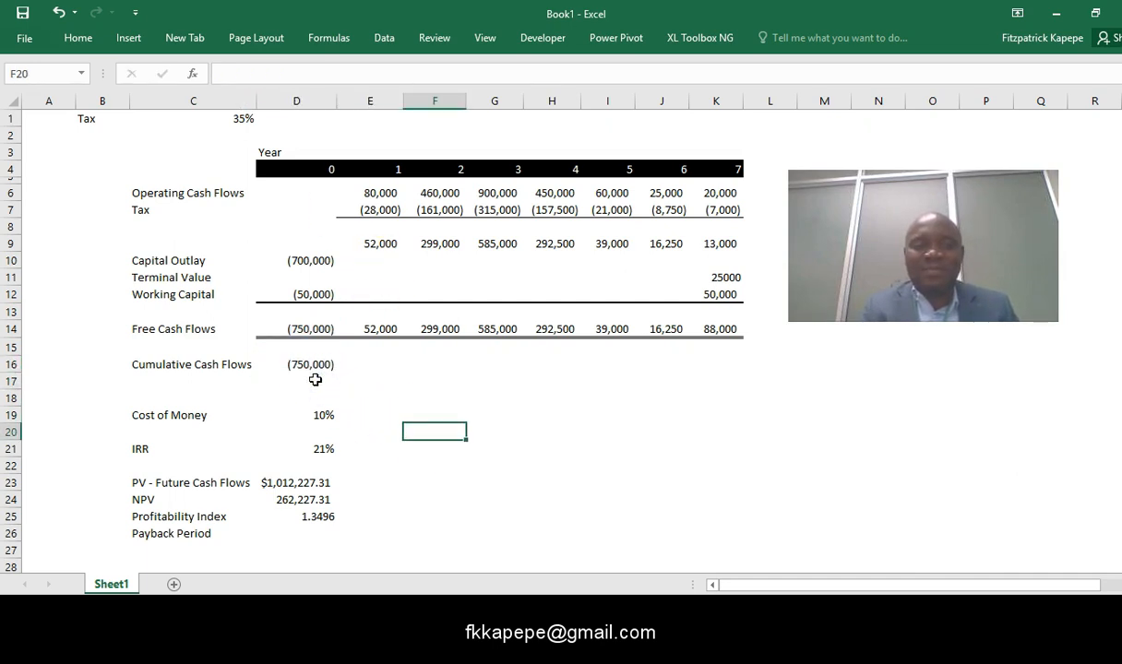
- Copy the cumulative cash flow formula from D16 across E16:K16 for years 1 to 7
left_click(307, 364)
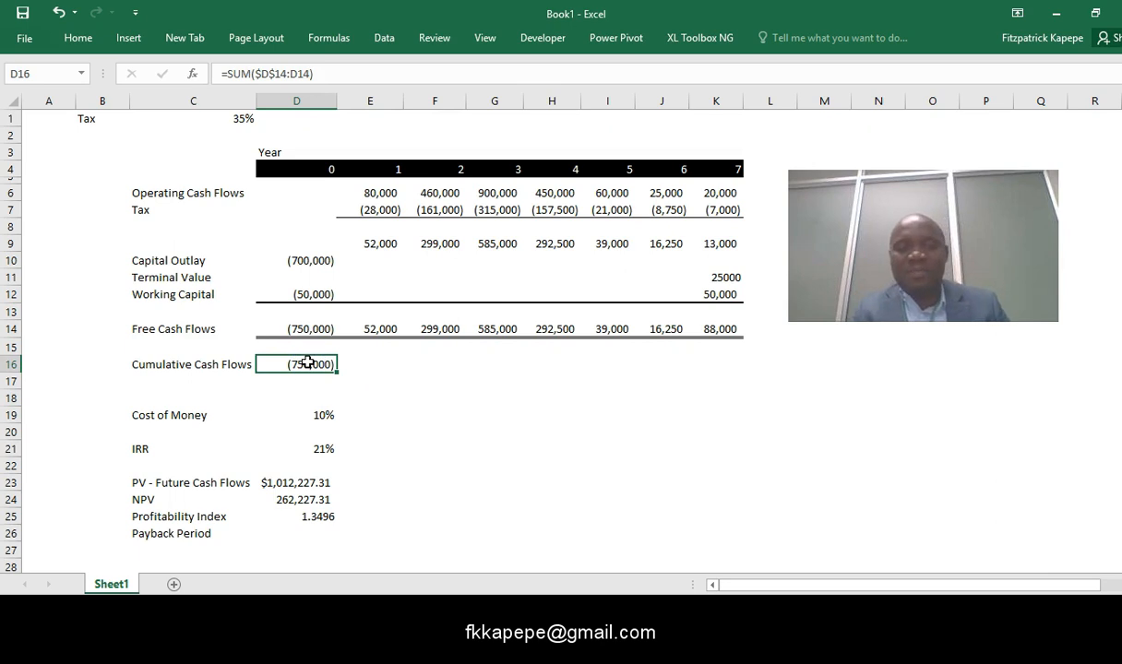
key("ctrl+c")
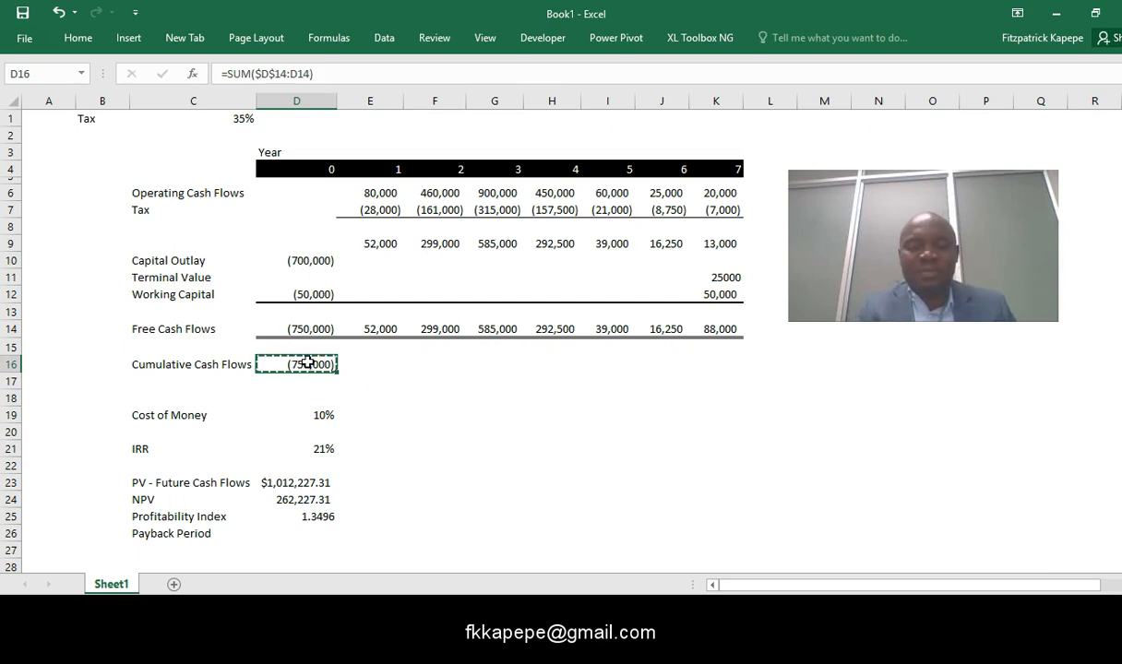
key("Right")
key("shift+Right")
key("shift+Right")
key("shift+Right")
key("shift+Right")
key("shift+Right")
key("shift+Right")
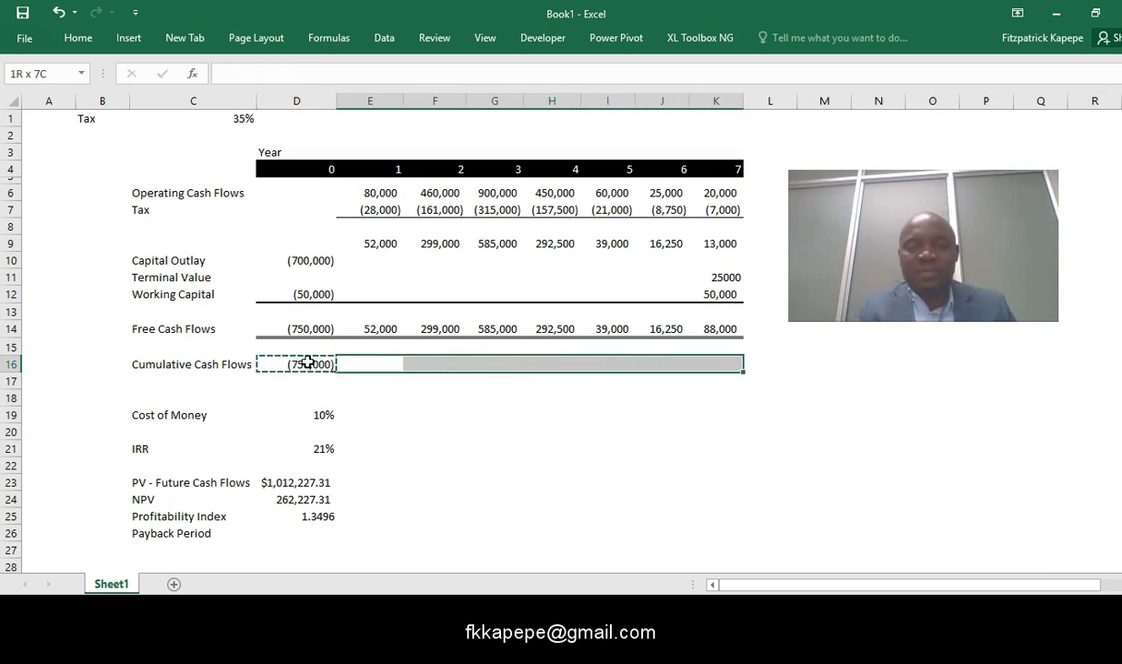
key("Return")
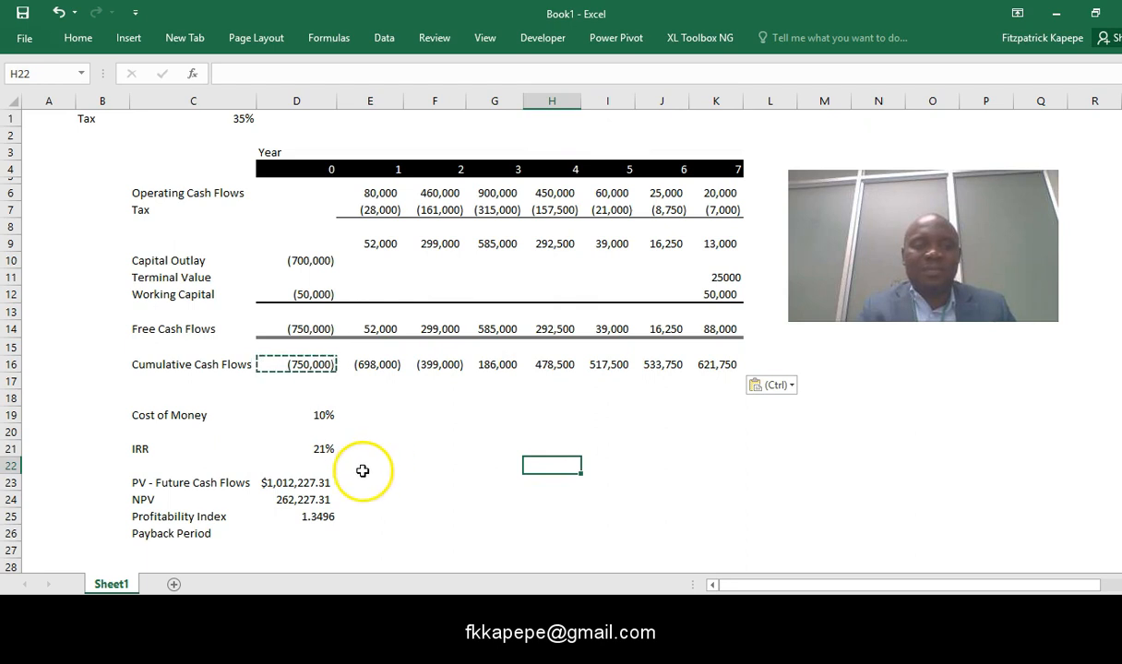
- Clear the copy selection and insert one blank row at row 18, above the Cost of Money row
key("Escape")
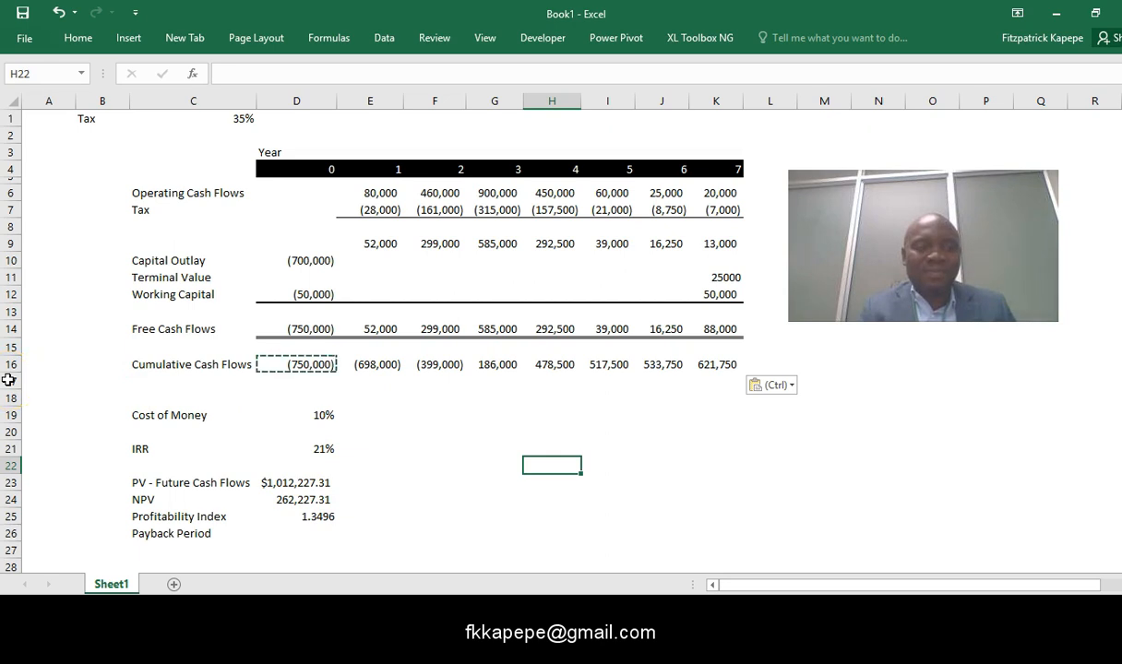
left_click(11, 397)
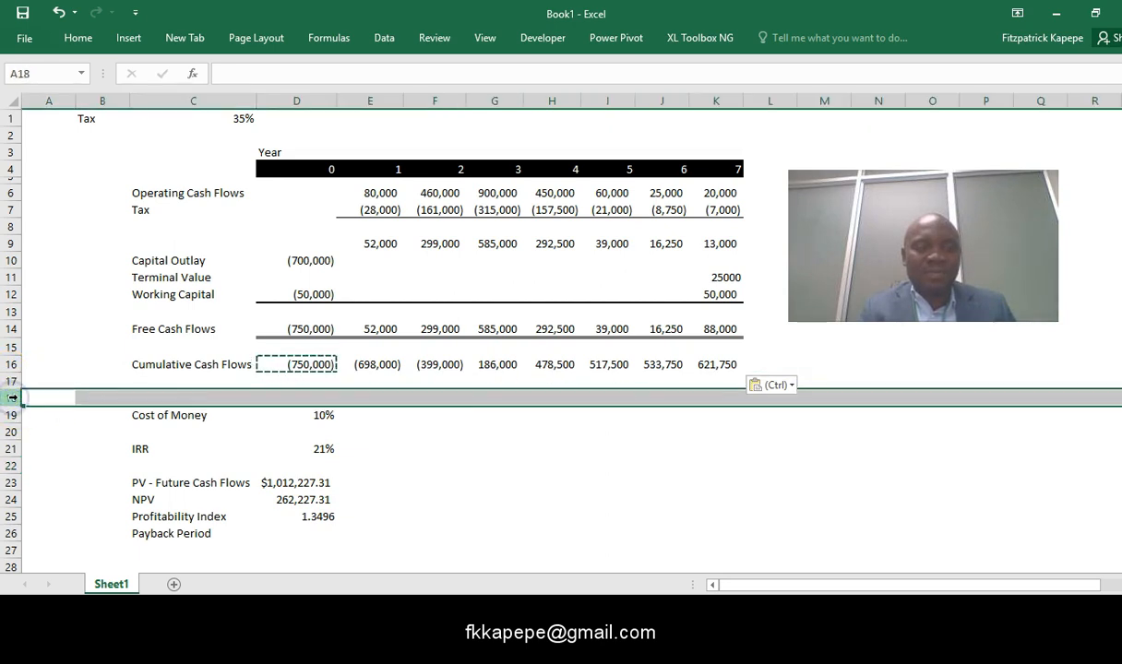
key("ctrl+shift+plus")
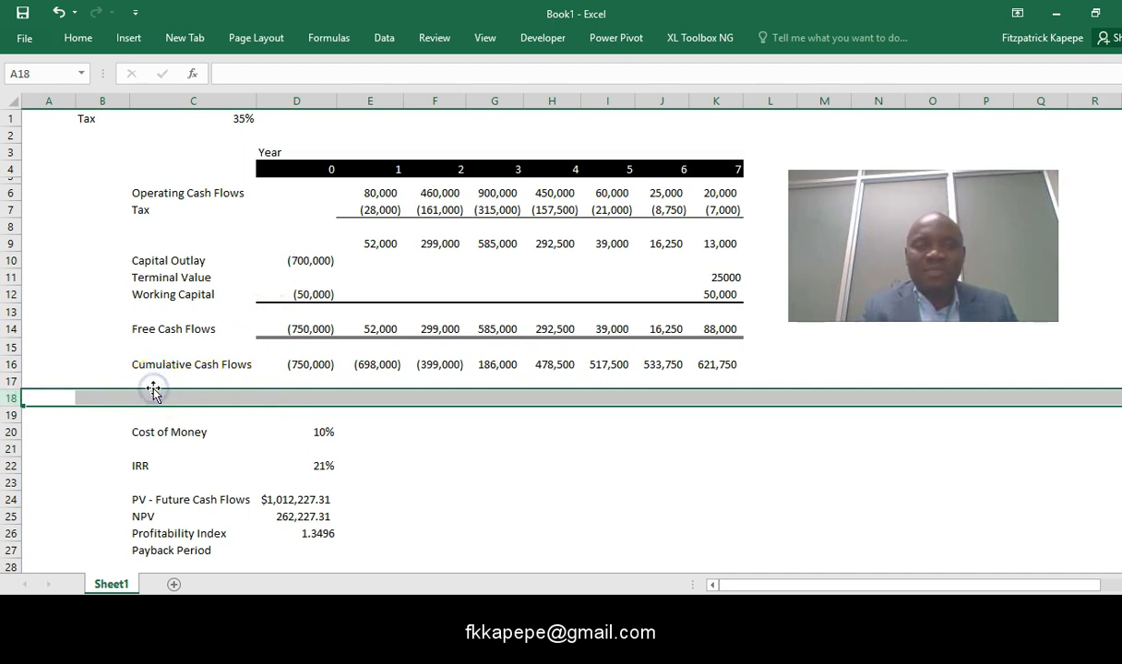
- Add the row label Flags (method 1) in cell C17, directly below Cumulative Cash Flows
left_click(154, 382)
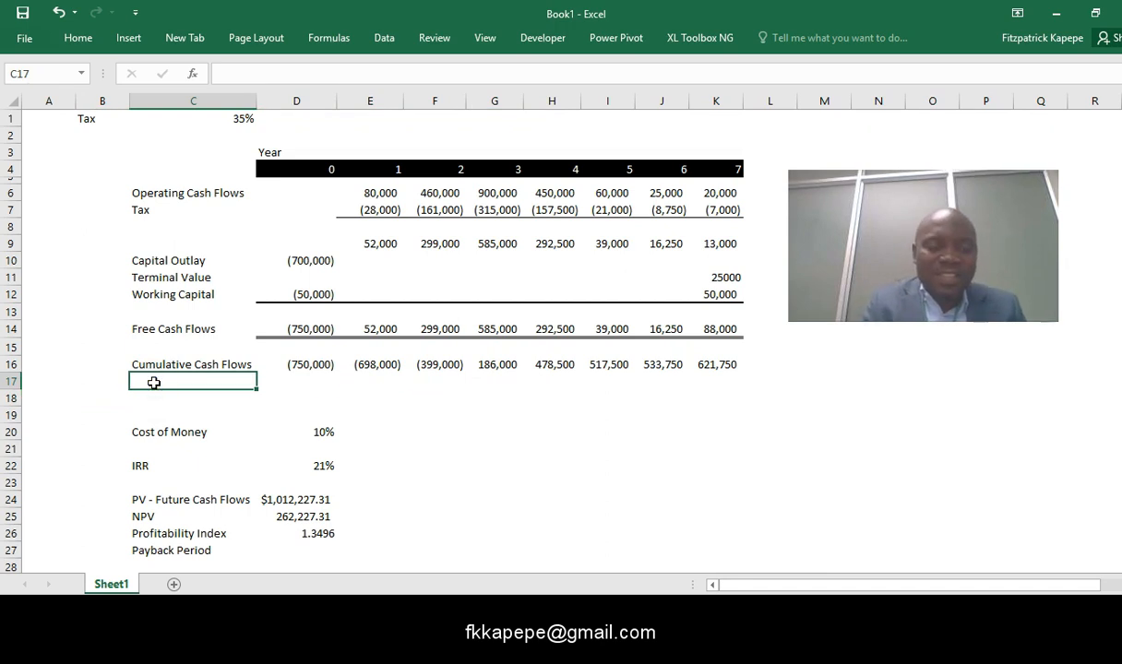
type("Flags")
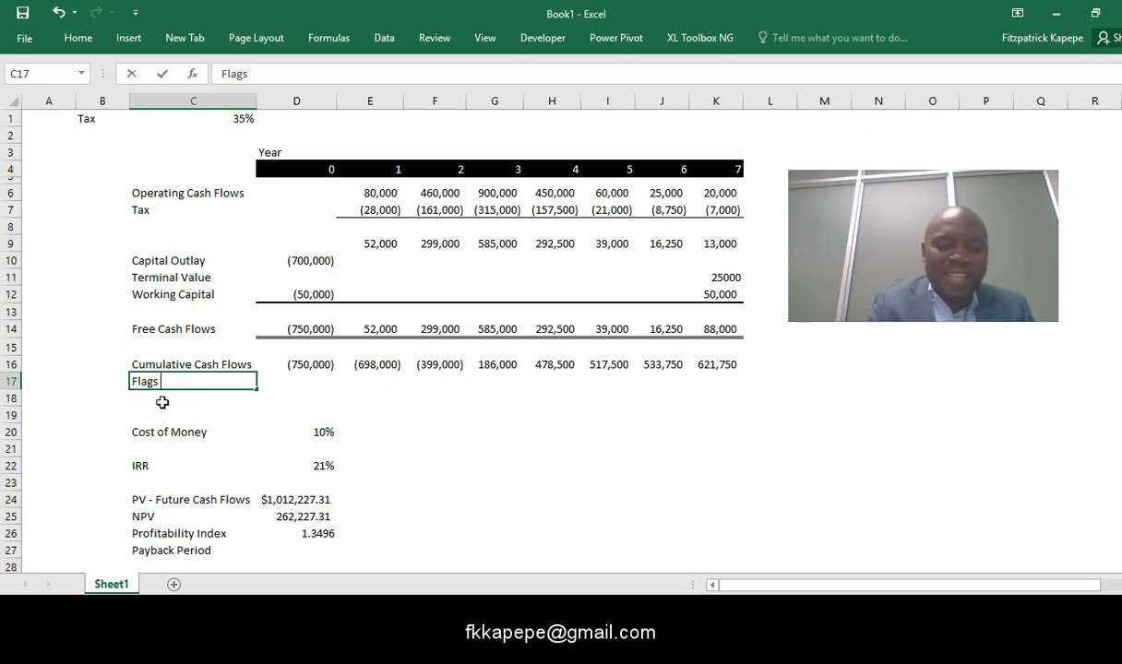
type("method 1)")
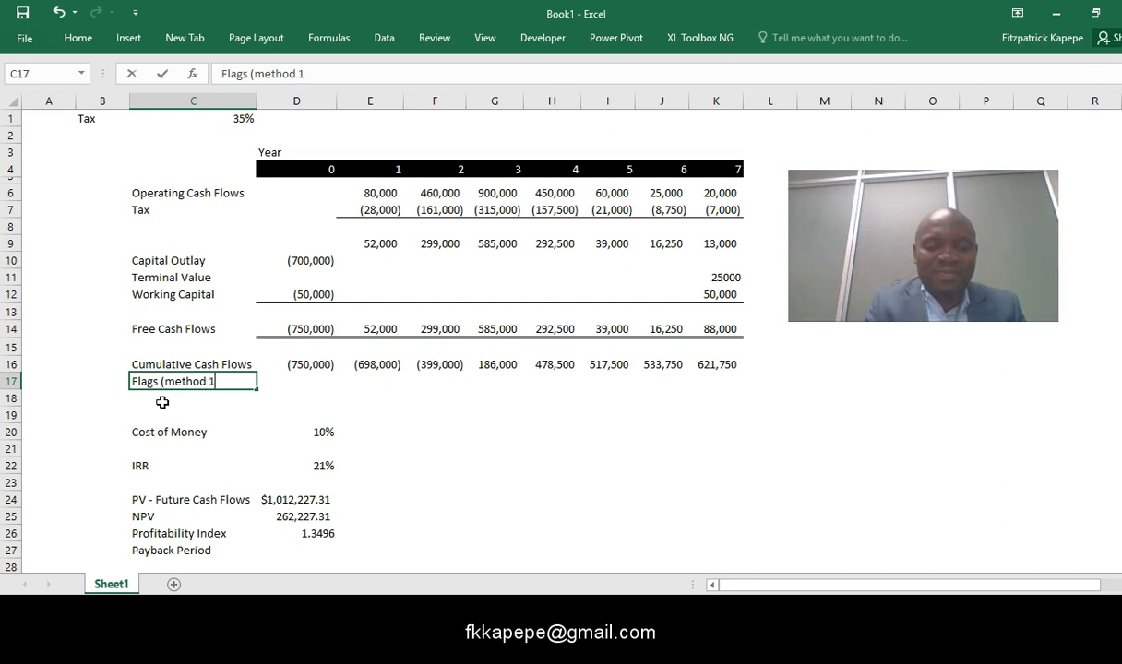
left_click(305, 383)
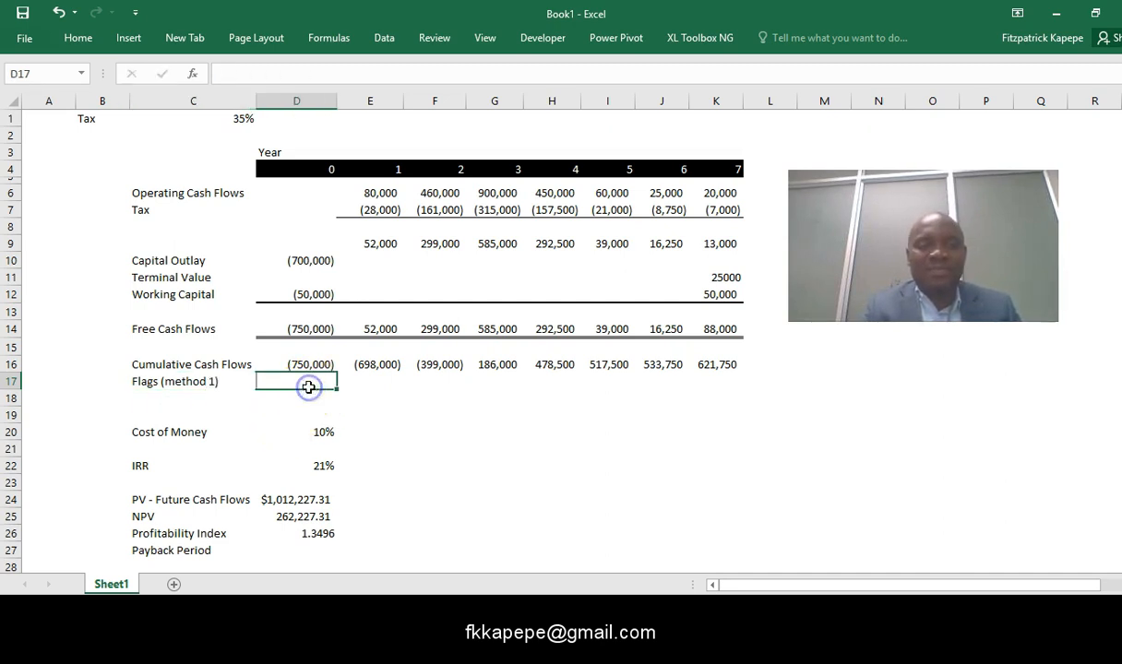
- Enter the flag formula =IF(E16>0,1,0) in cell E17 for year 1
left_click(384, 384)
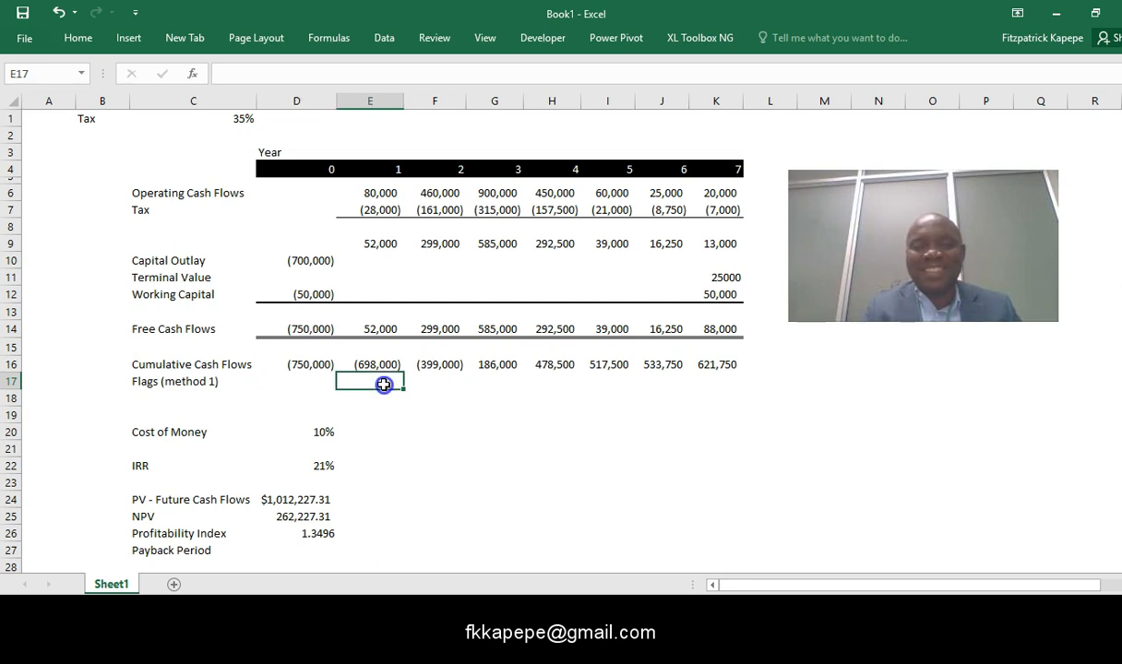
type("=if")
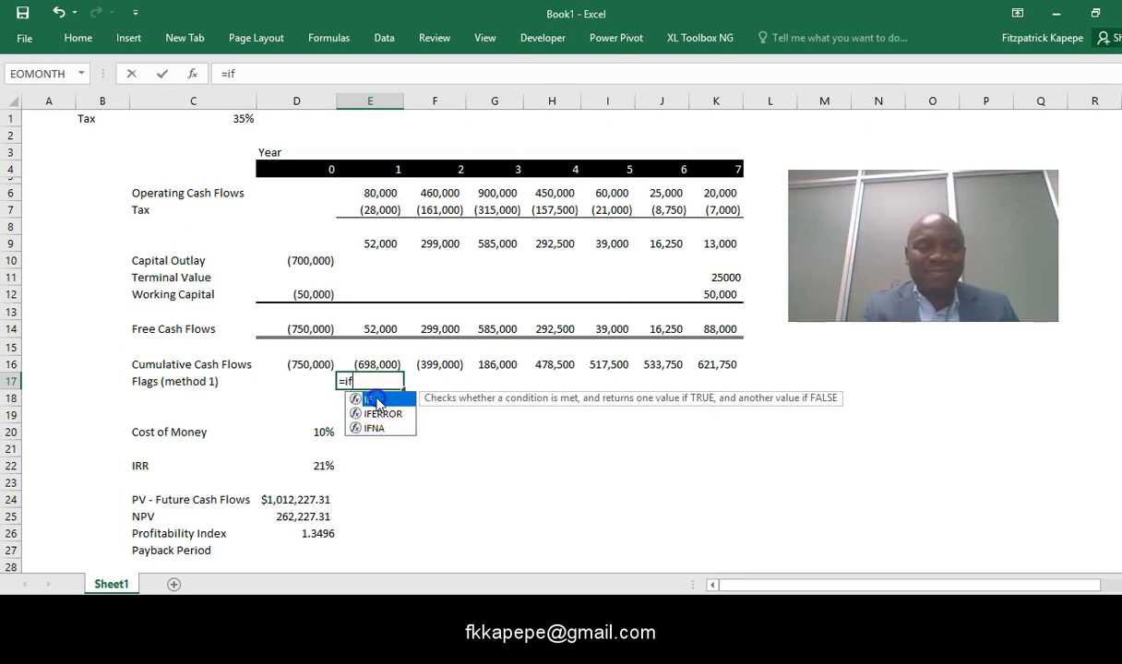
double_click(375, 399)
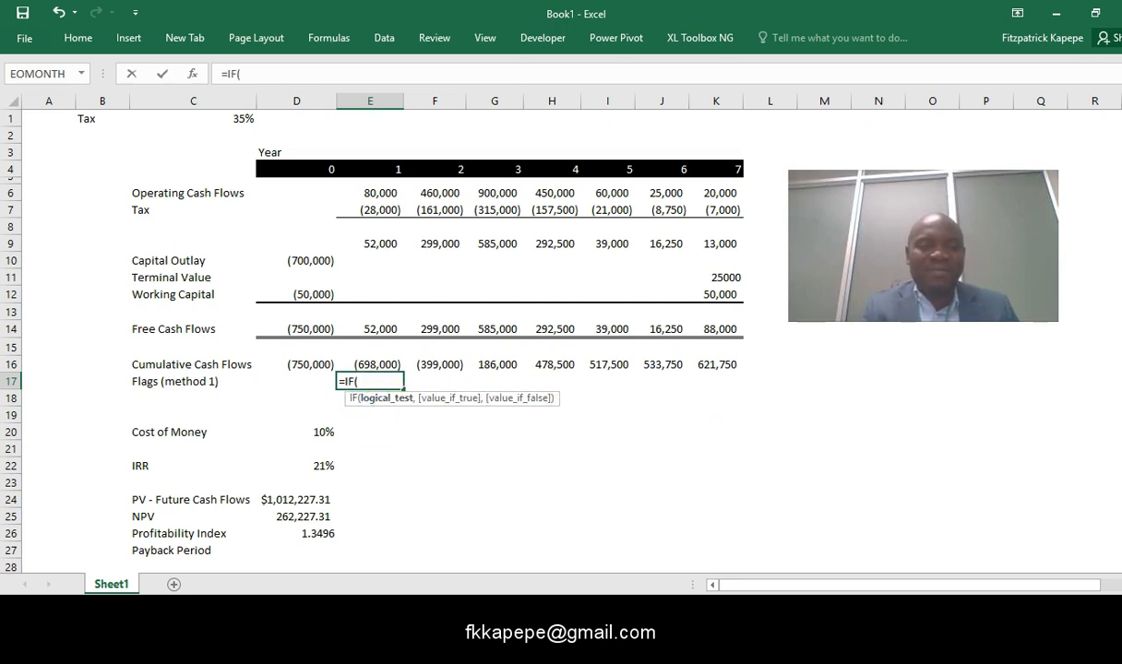
left_click(379, 365)
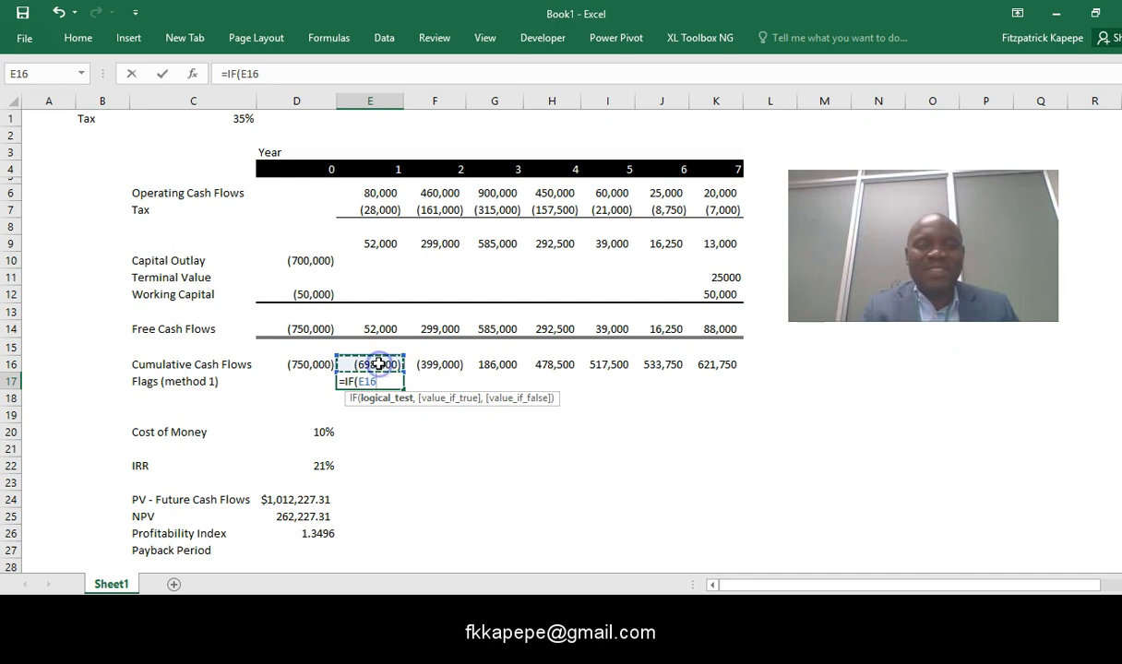
type(">")
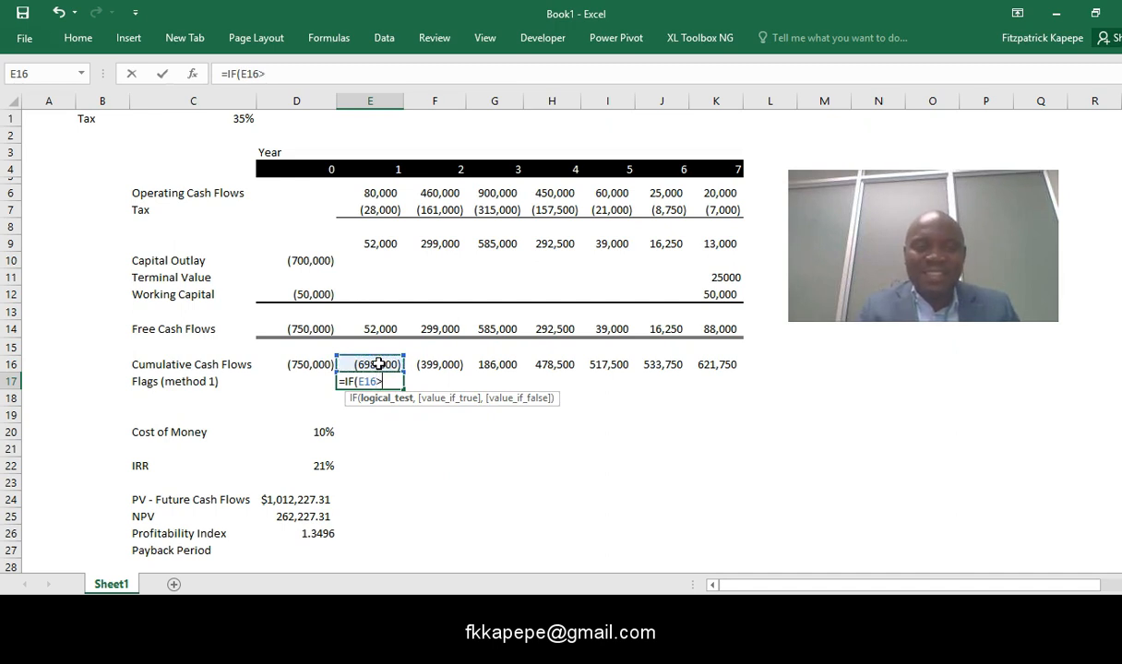
type("0,")
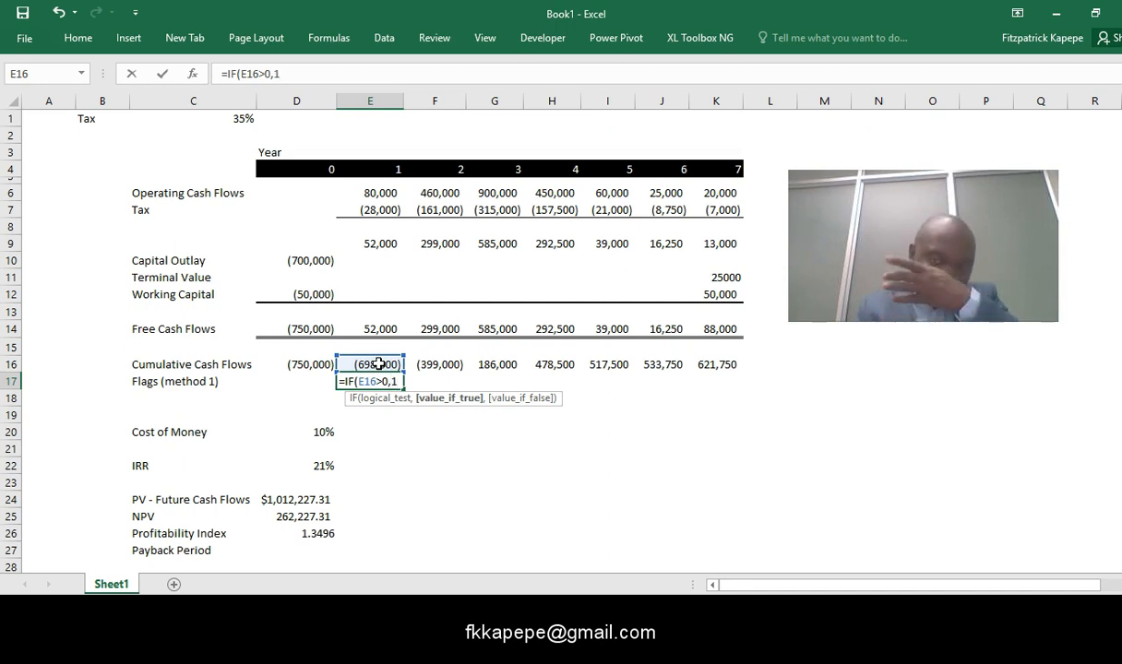
type("1,")
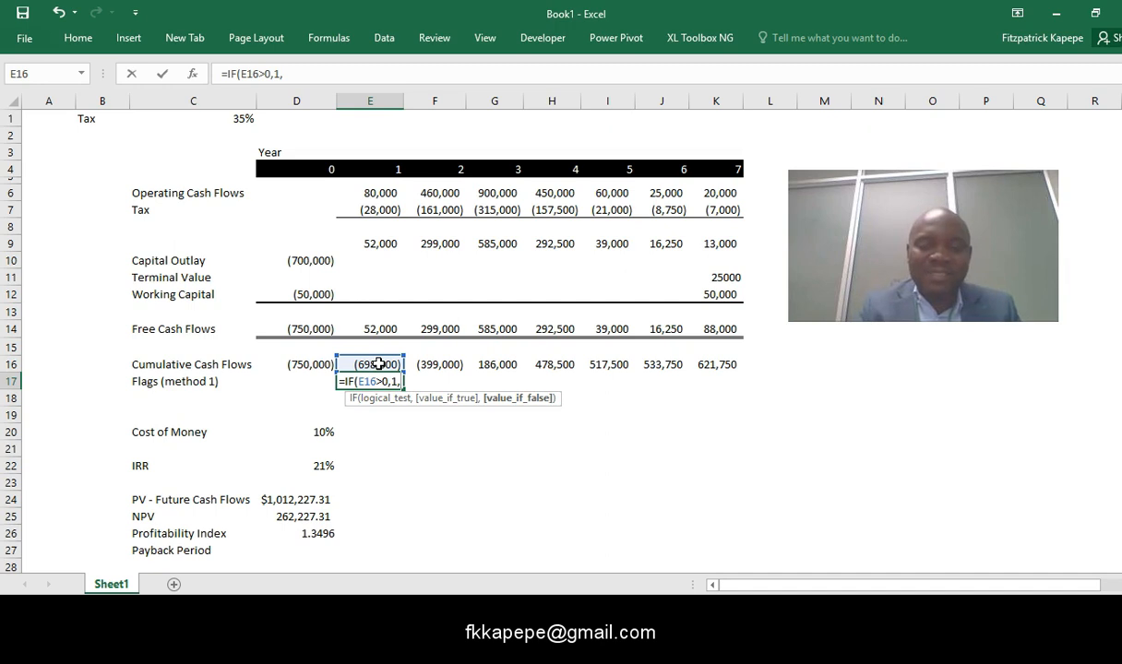
type("0")
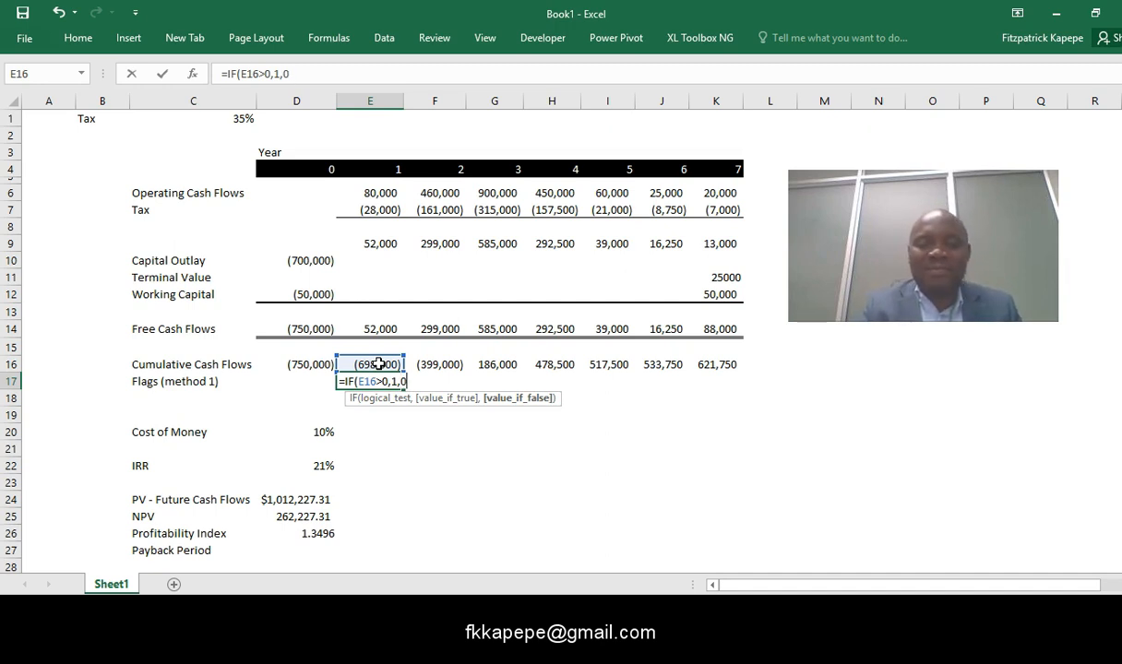
key("Return")
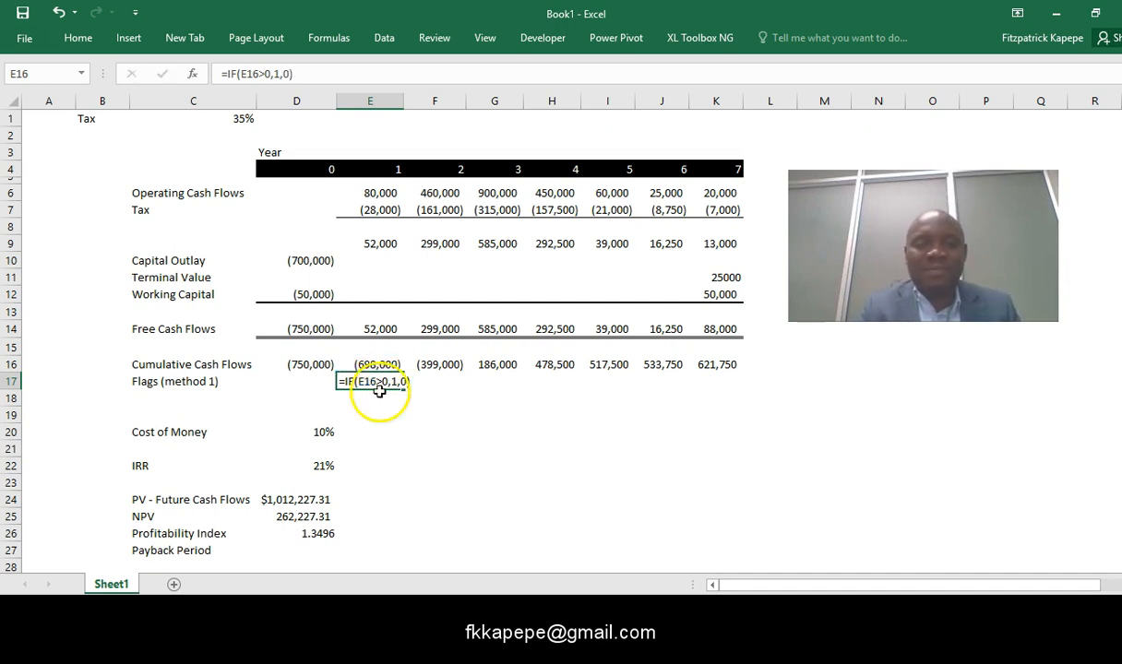
left_click(402, 458)
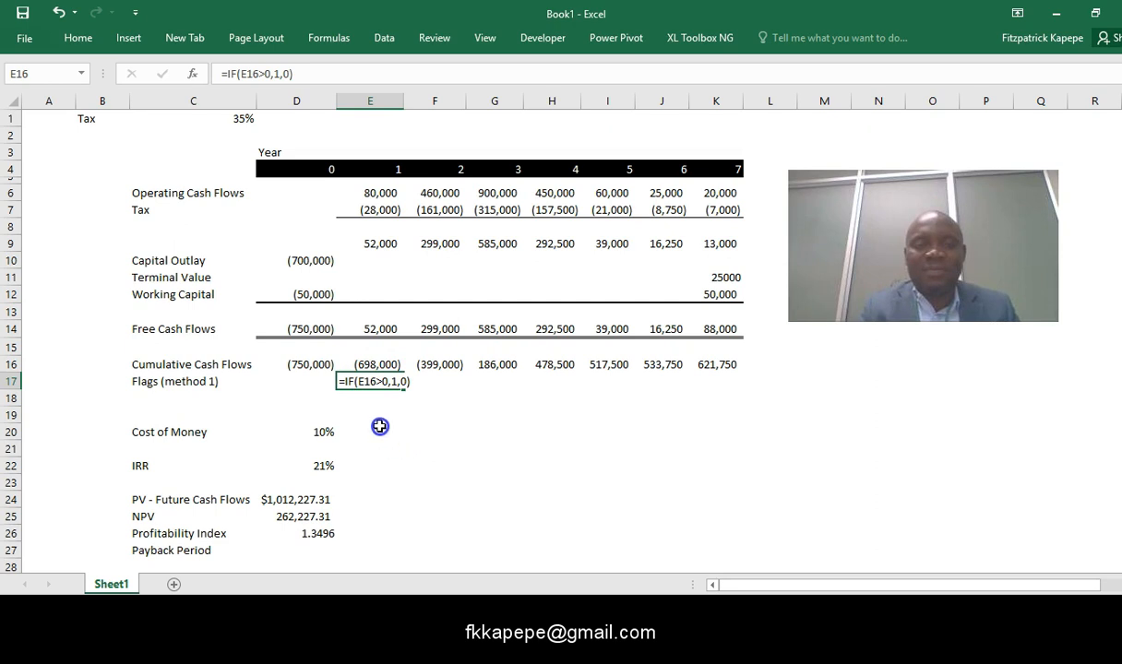
left_click(376, 427)
- Copy the flag formula from E17 across F17:K17 for years 2 to 7
left_click(378, 379)
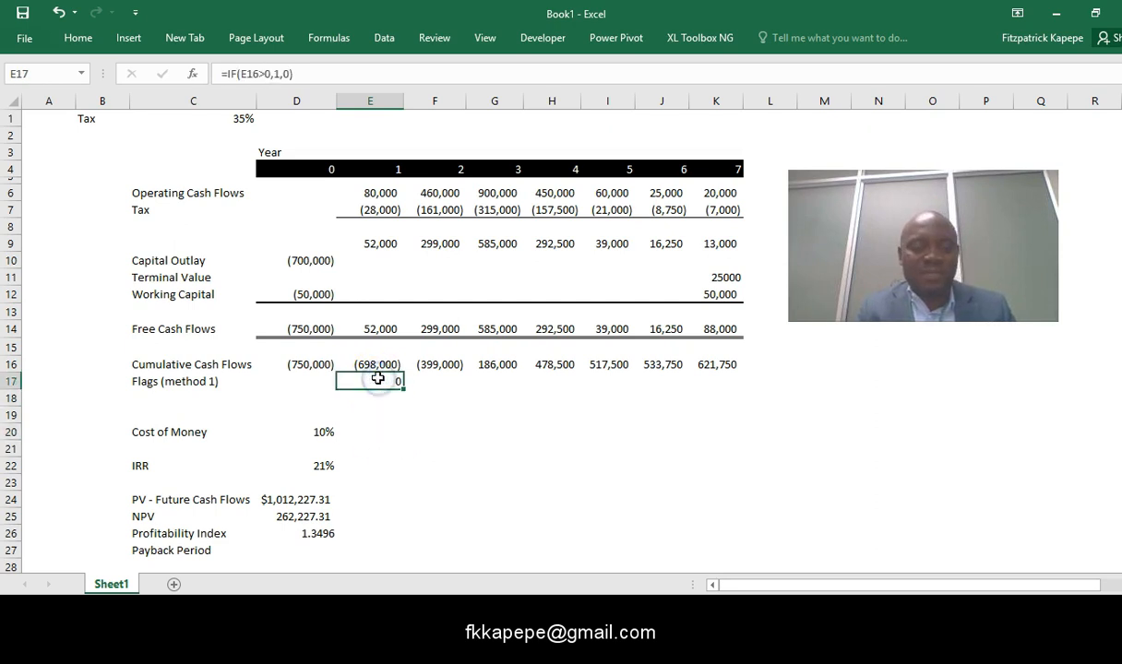
key("Right")
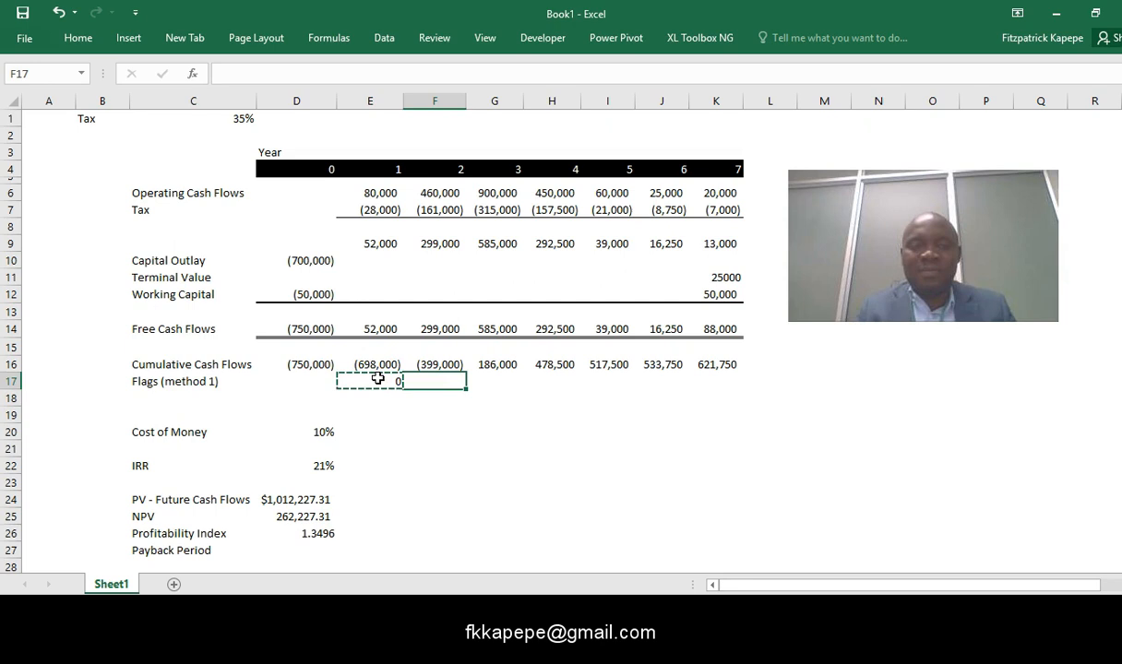
key("shift+Right")
key("shift+Right")
key("shift+Right")
key("shift+Right")
key("shift+Right")
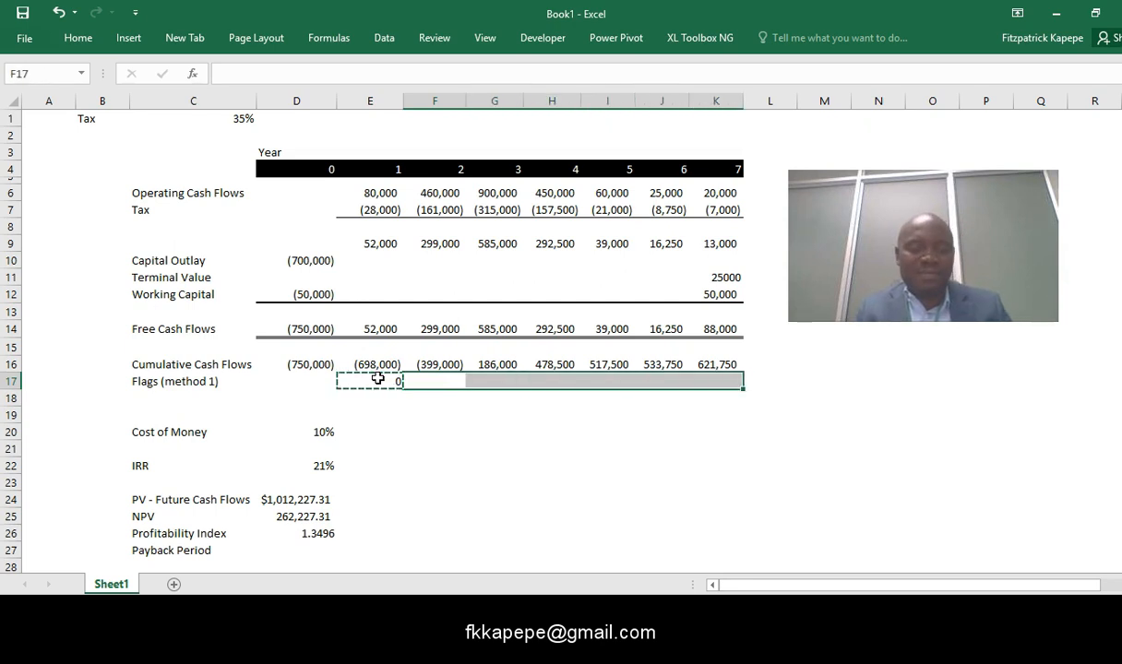
key("Return")
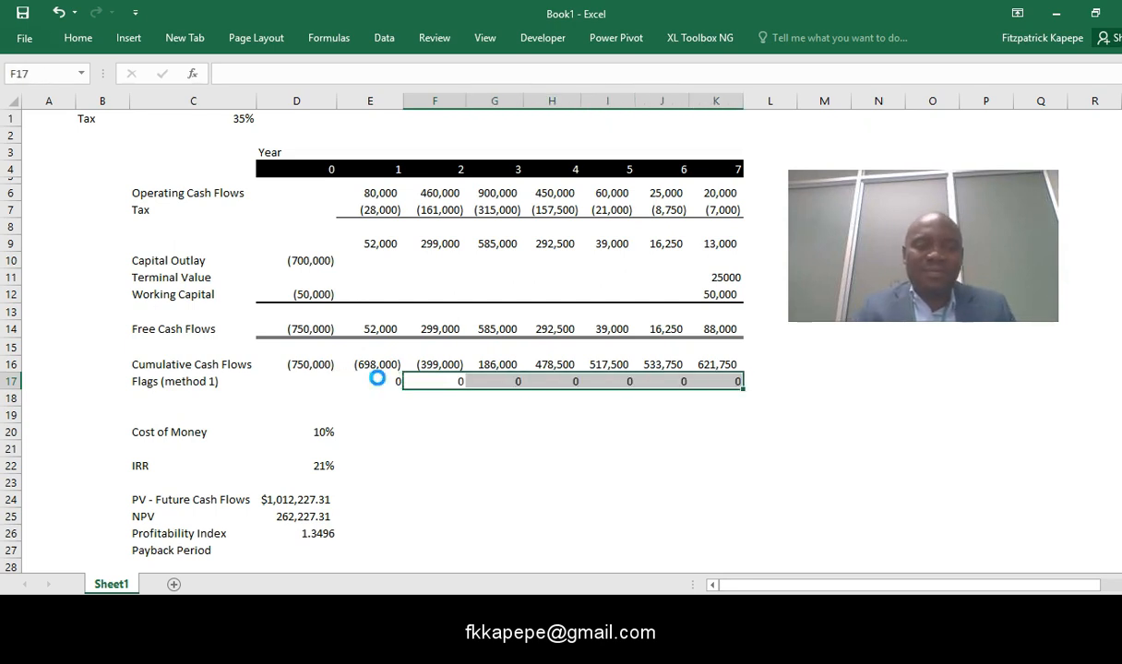
key("ctrl+v")
- Change the font color of the flag values in E17:K17 to grey, leaving cell C18 selected
left_click(378, 378)
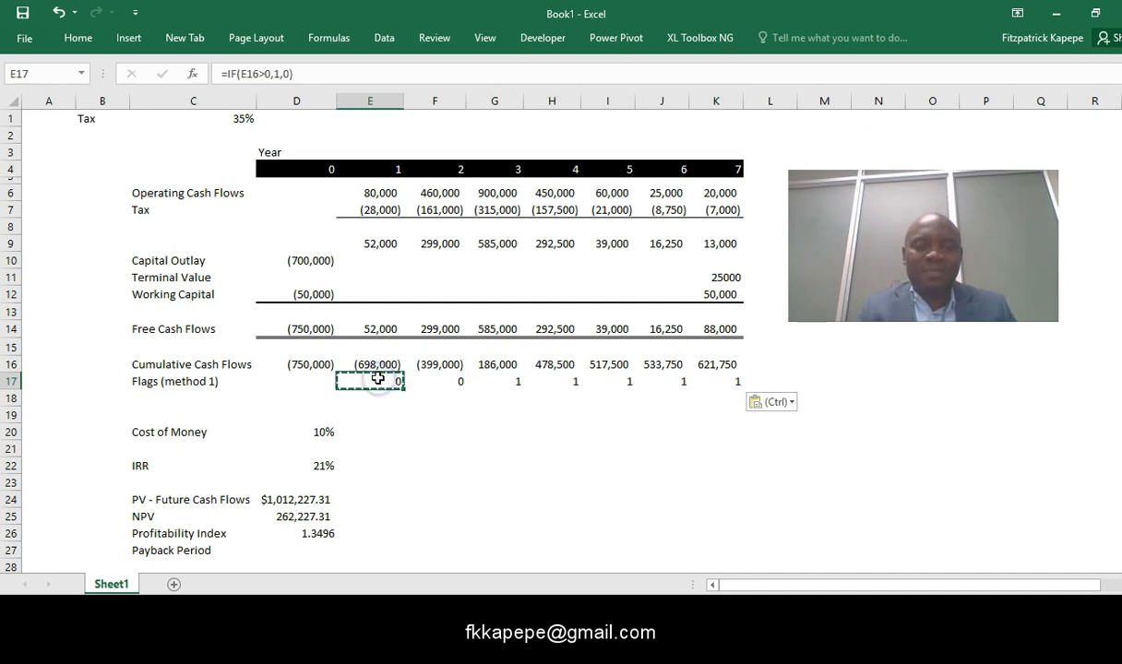
key("shift+Right")
key("shift+Right")
key("shift+Right")
key("shift+Right")
key("shift+Right")
key("shift+Right")
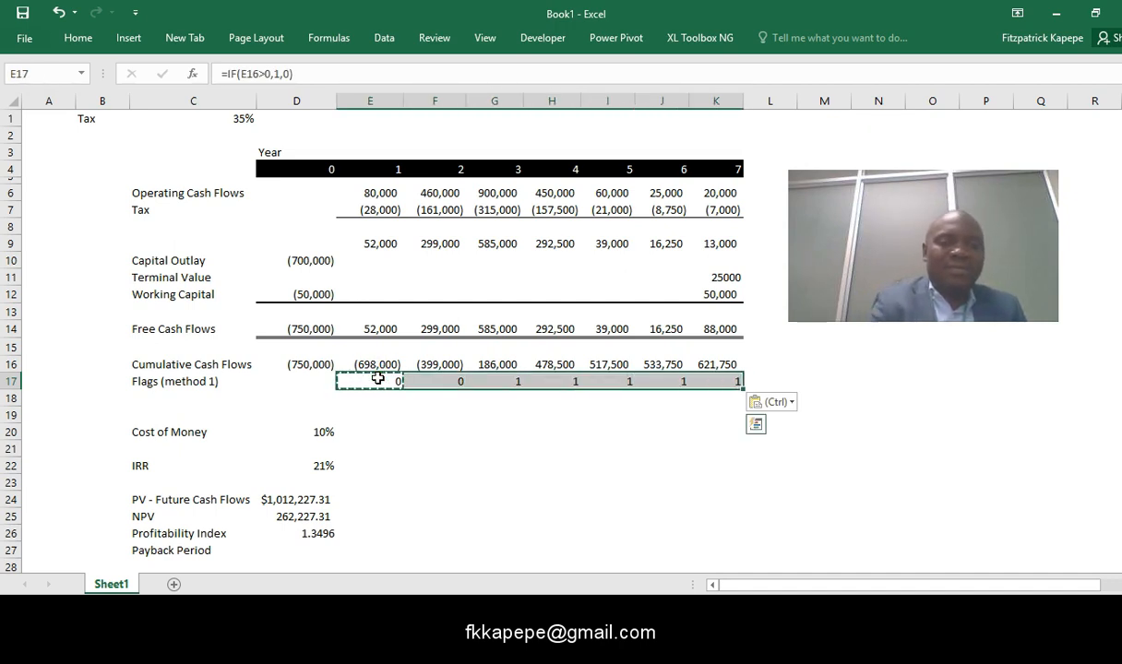
key("ctrl+1")
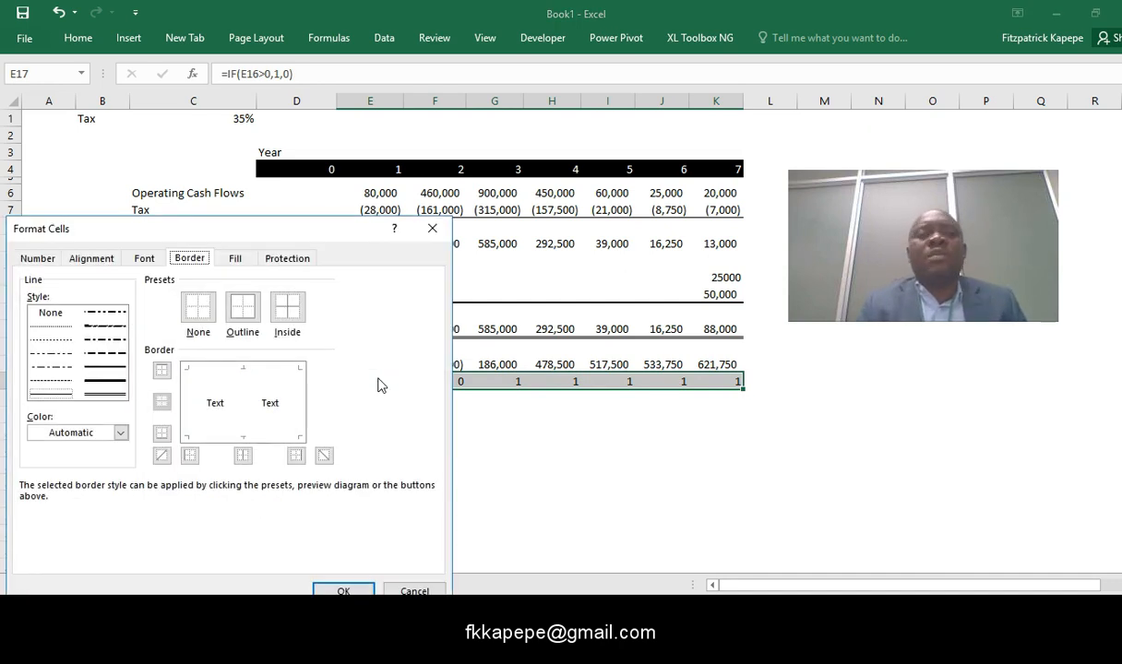
left_click(147, 260)
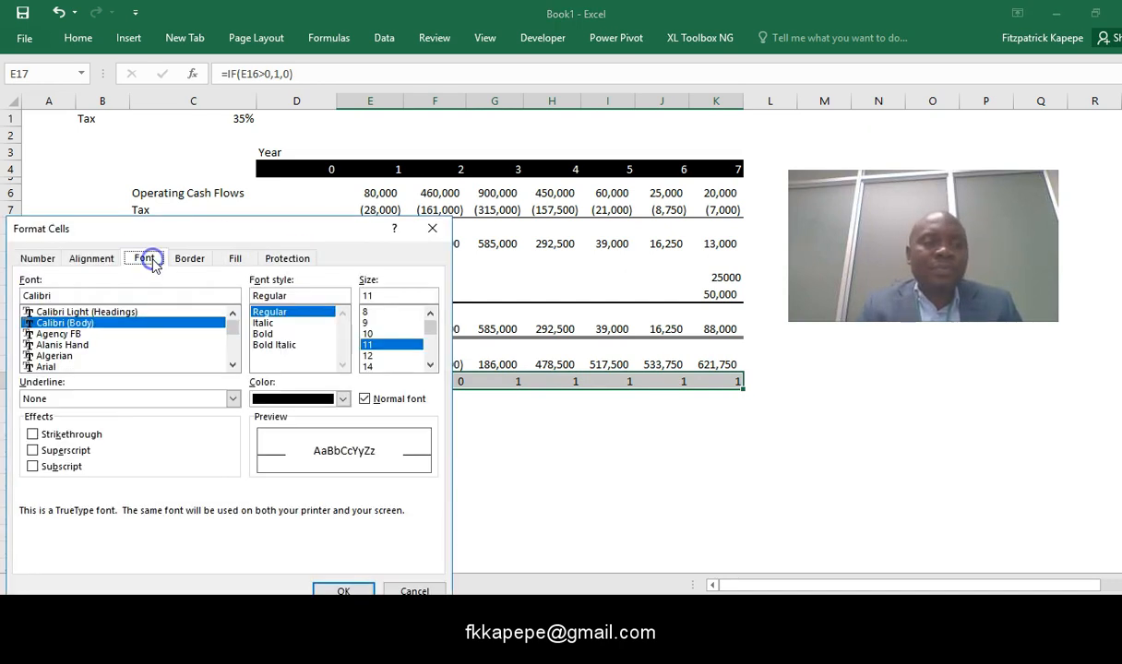
left_click(342, 399)
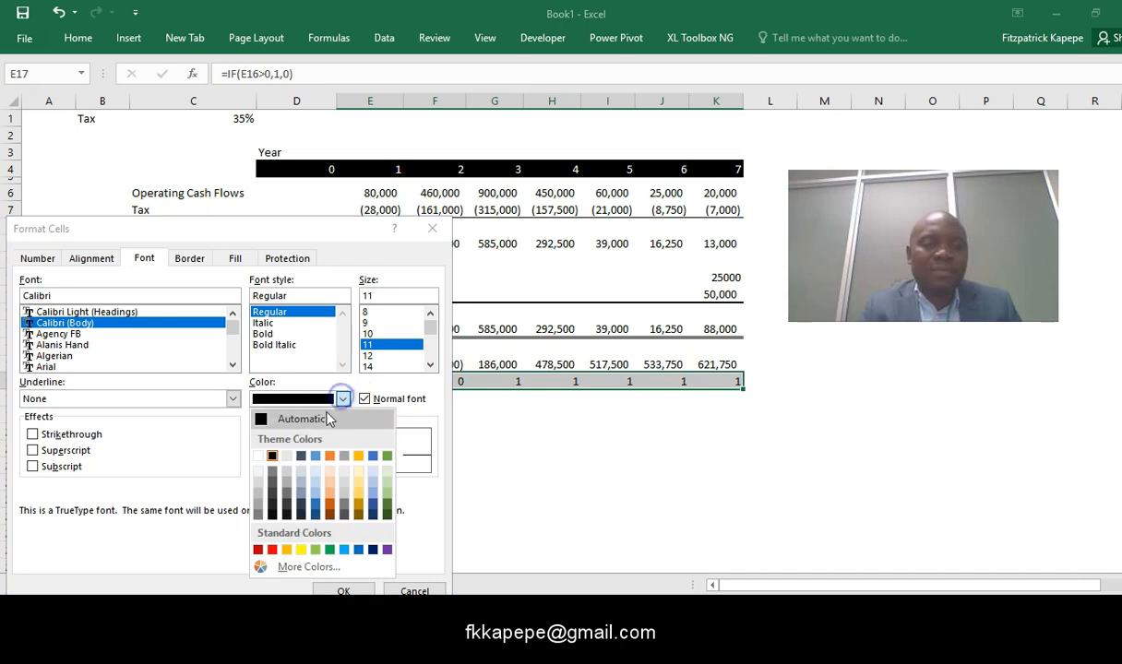
left_click(257, 504)
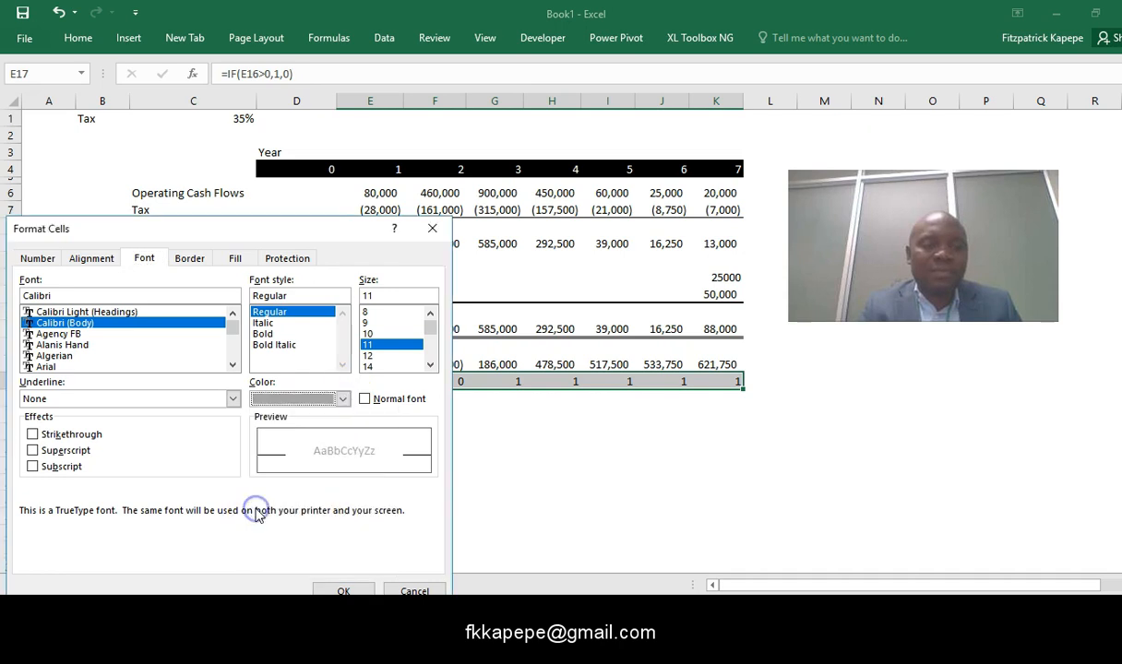
left_click(342, 591)
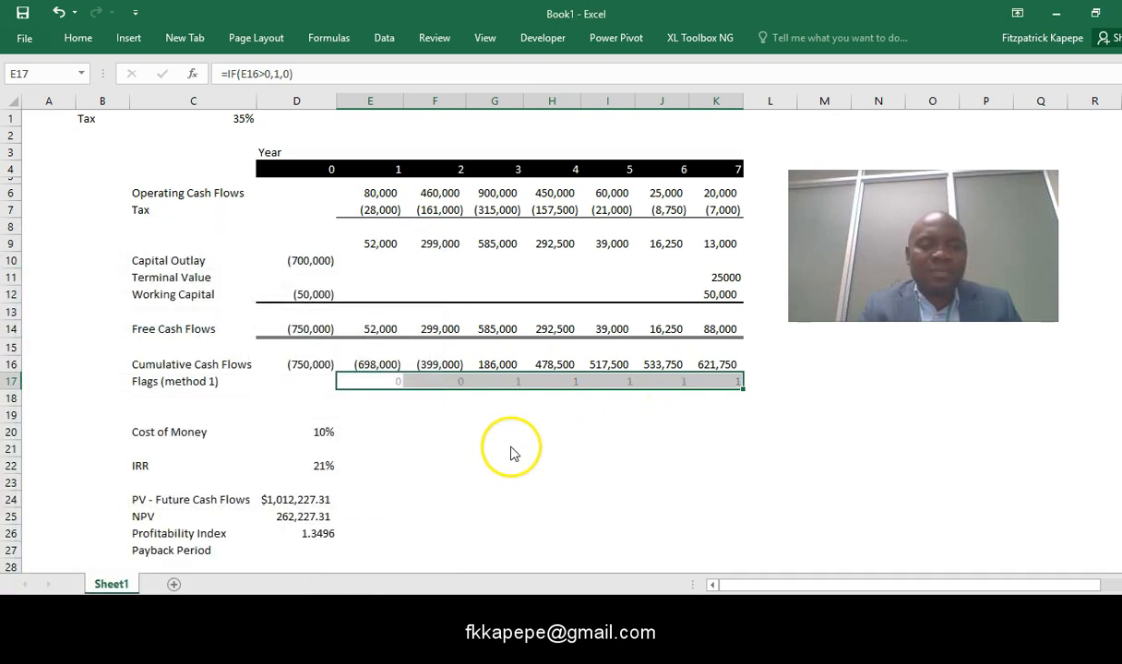
left_click(145, 395)
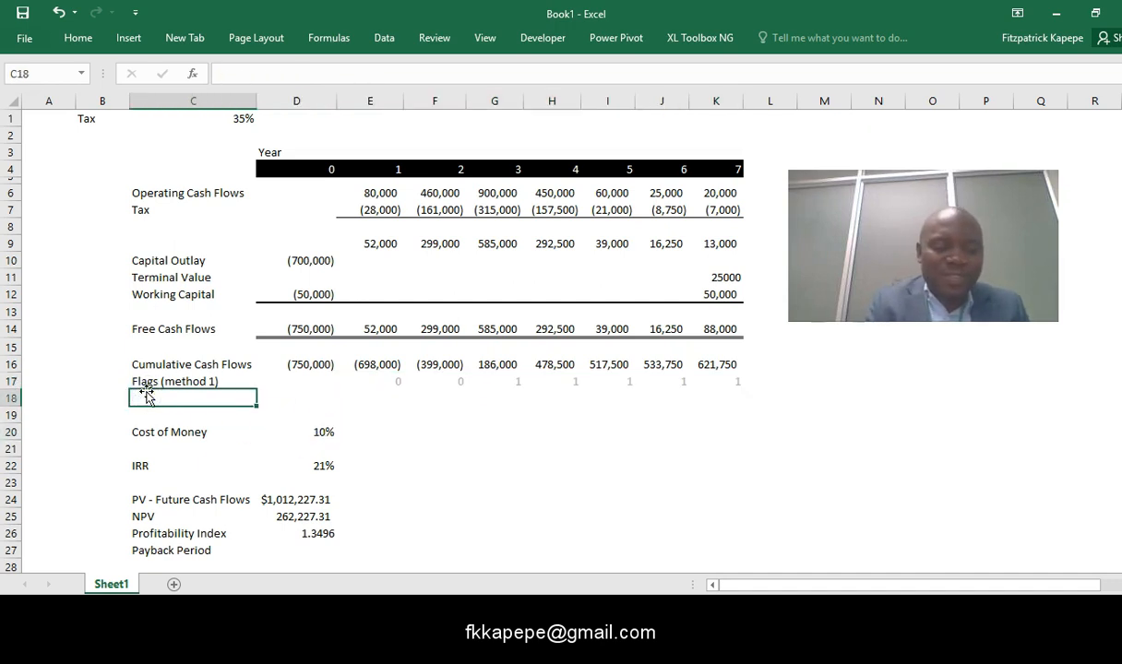
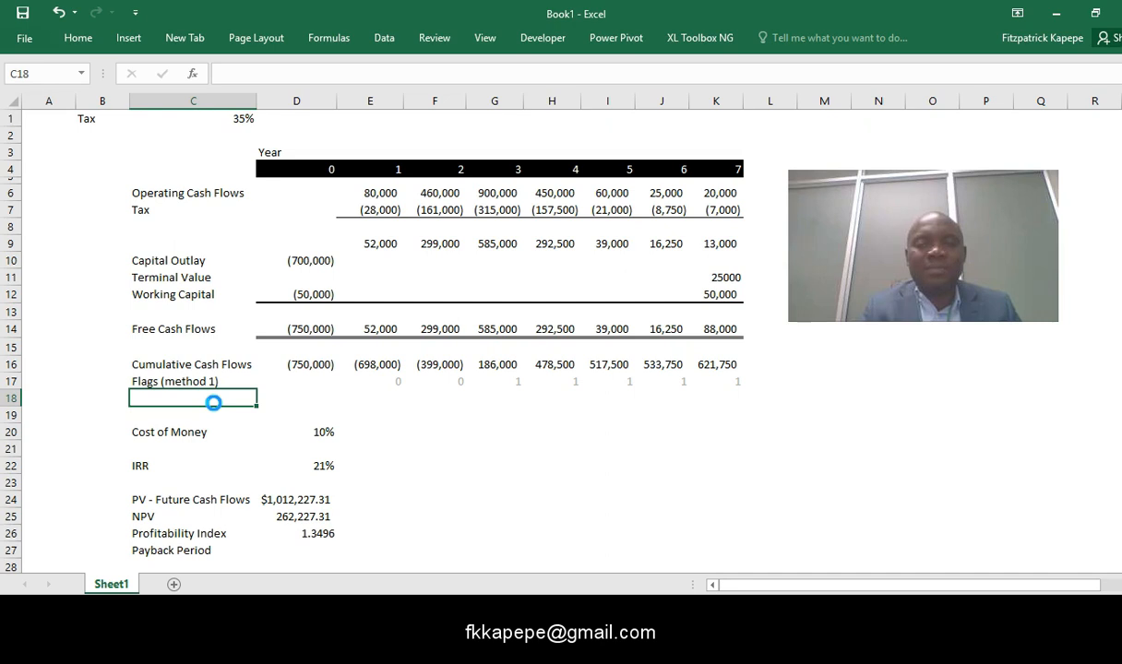
- Add the row label Flags (method 2) in C18 and enter a flag of 1 for year 0 in D18
key("ctrl+d")
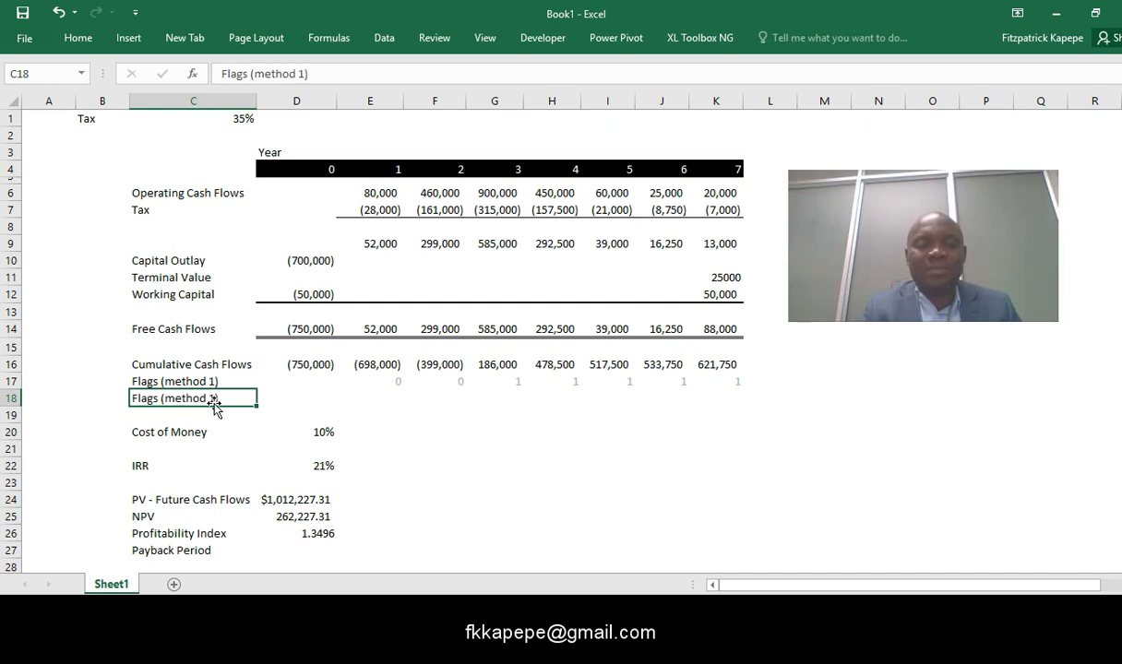
left_click(304, 74)
key("BackSpace")
type("2")
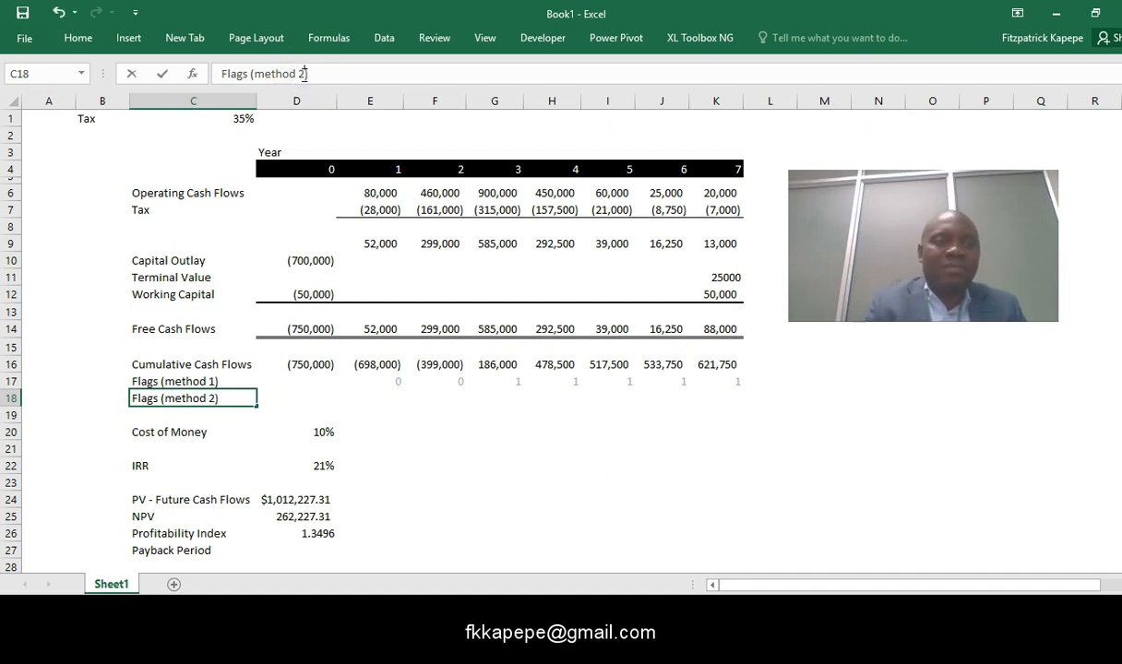
left_click(304, 391)
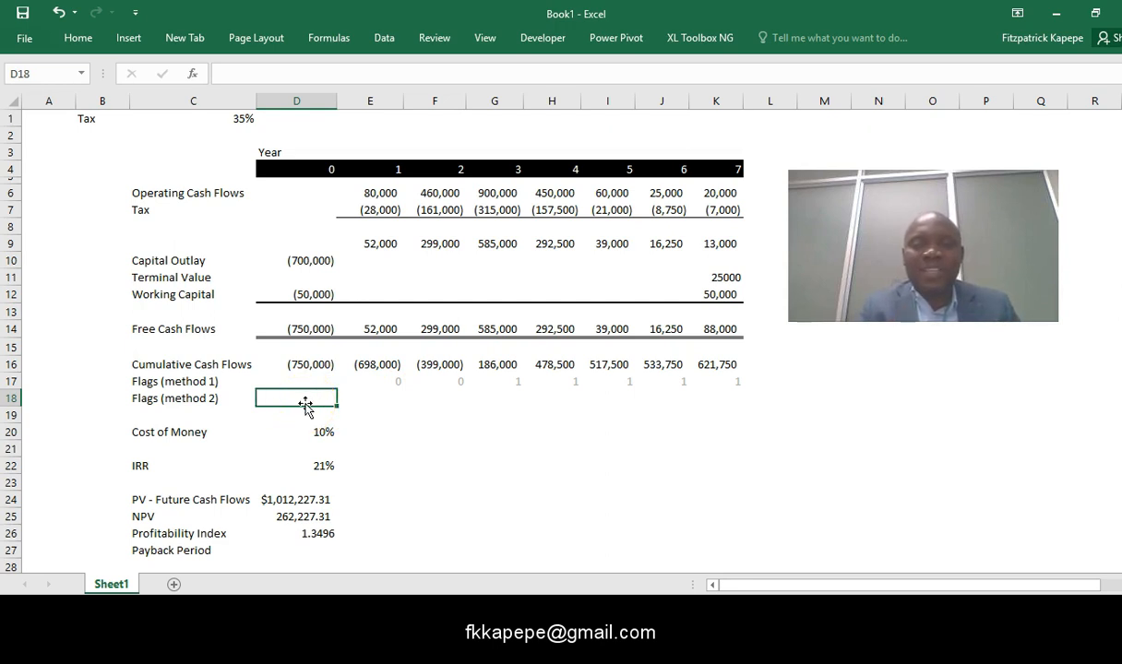
type("1")
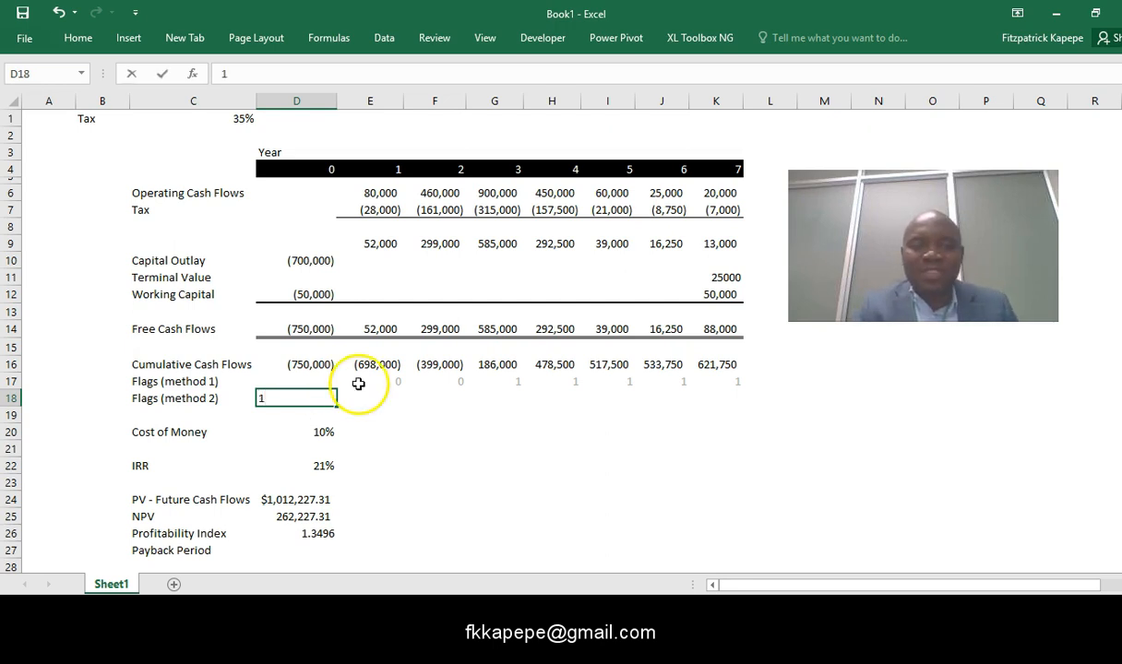
- Enter the reversed flag formula =IF(E16>0,0,1) in cell E18 for year 1
left_click(393, 398)
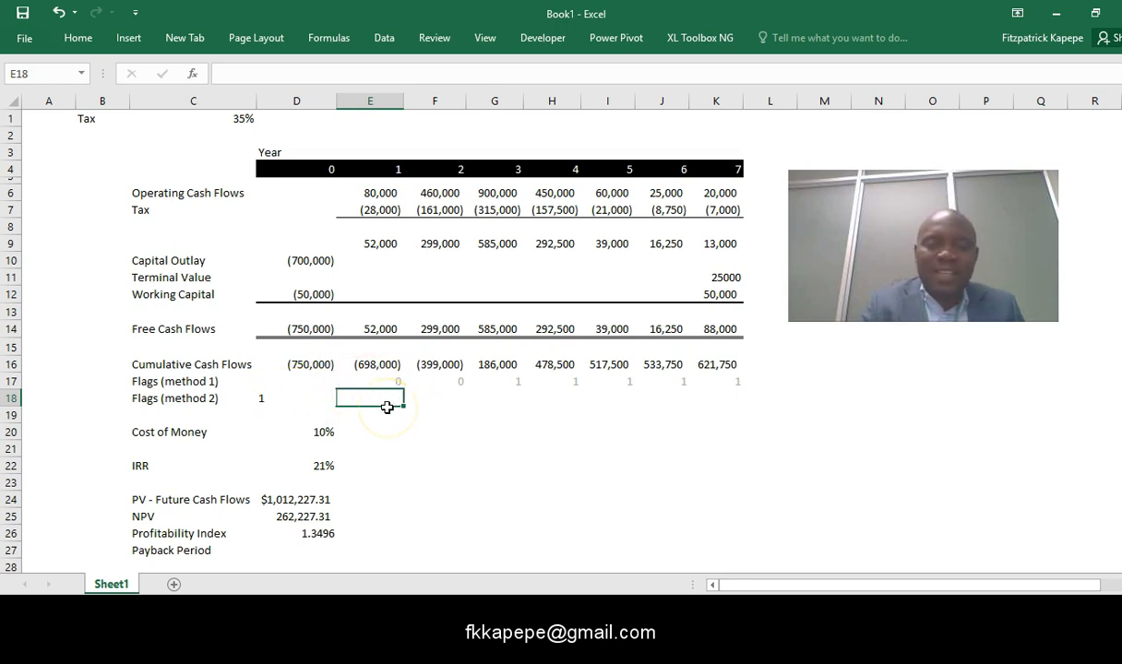
type("=if")
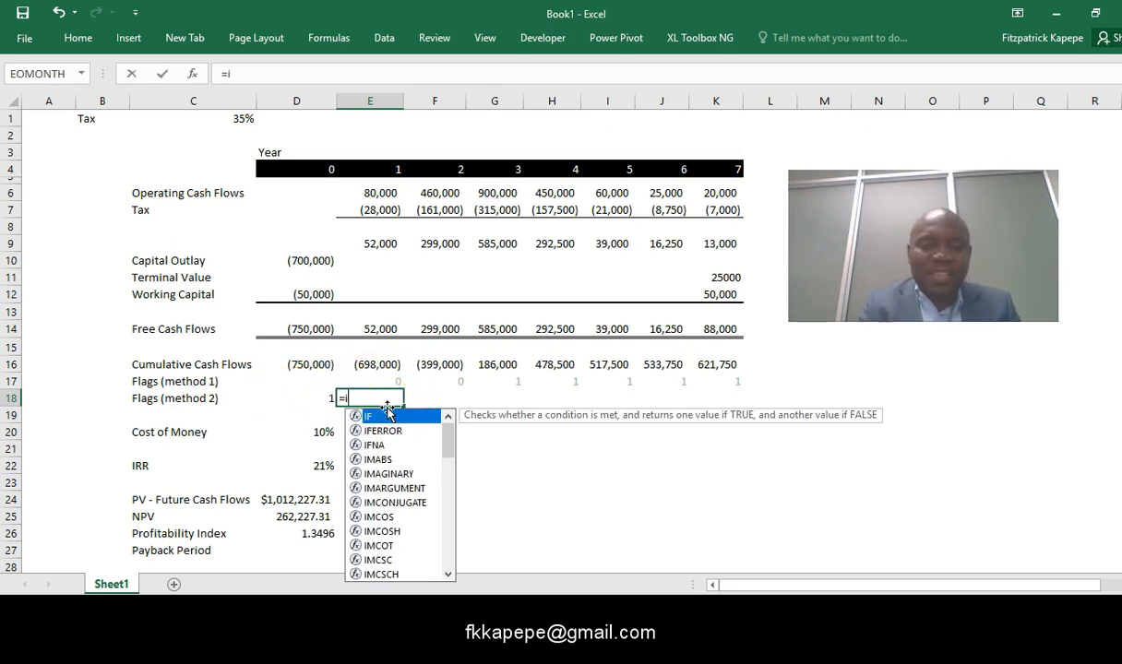
double_click(374, 417)
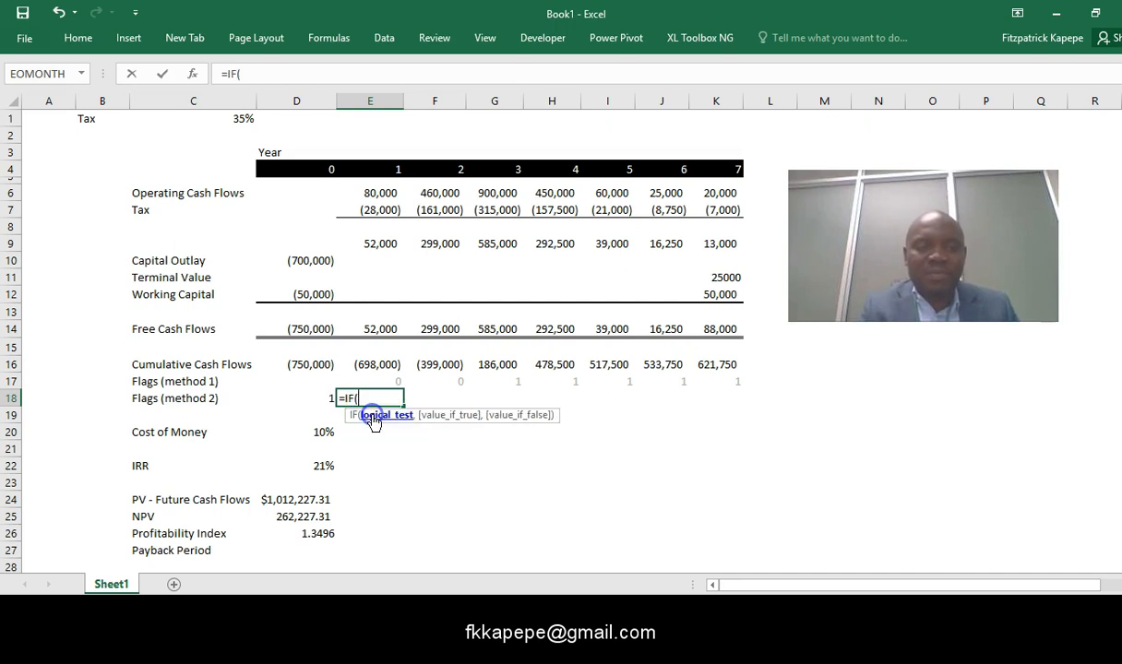
left_click(377, 365)
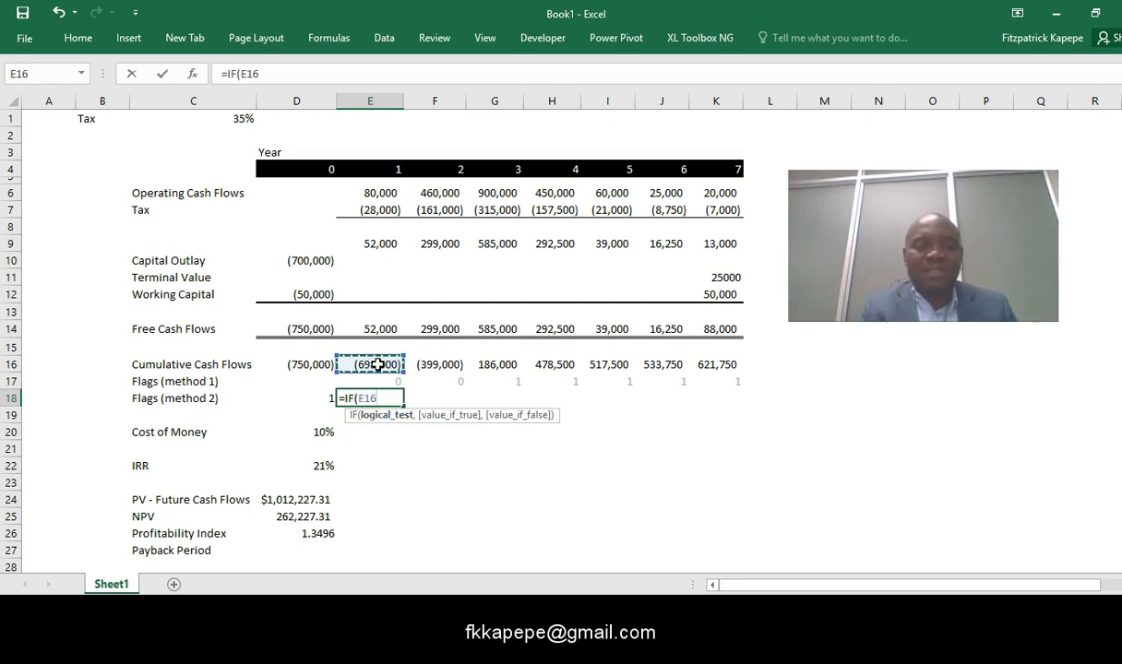
type(">0,")
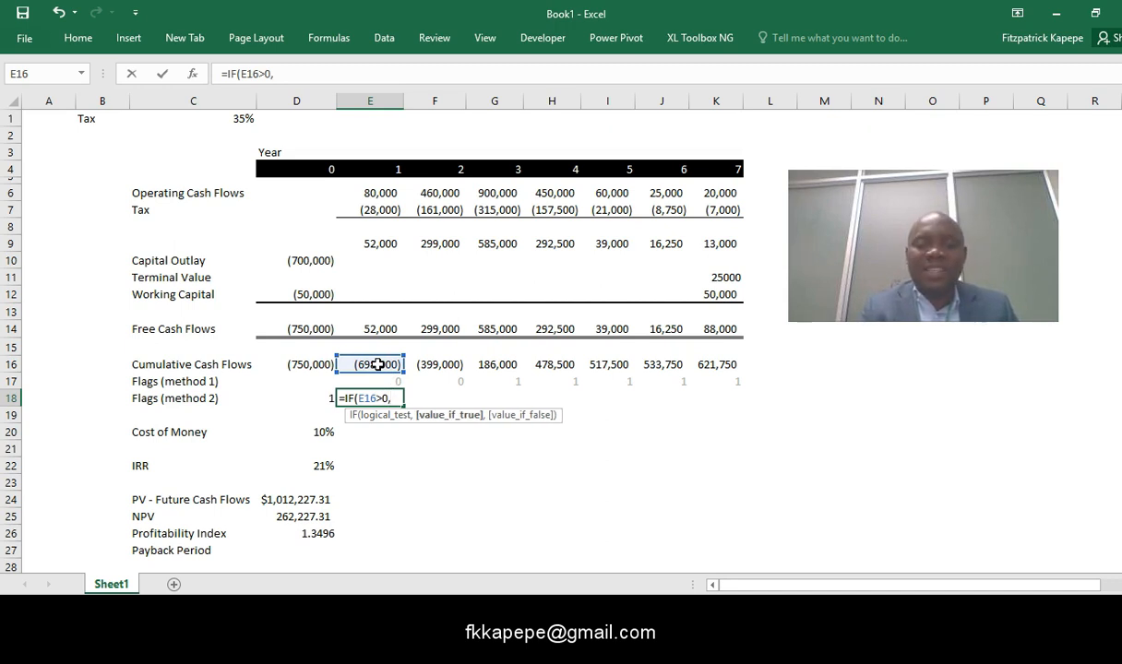
type("0,")
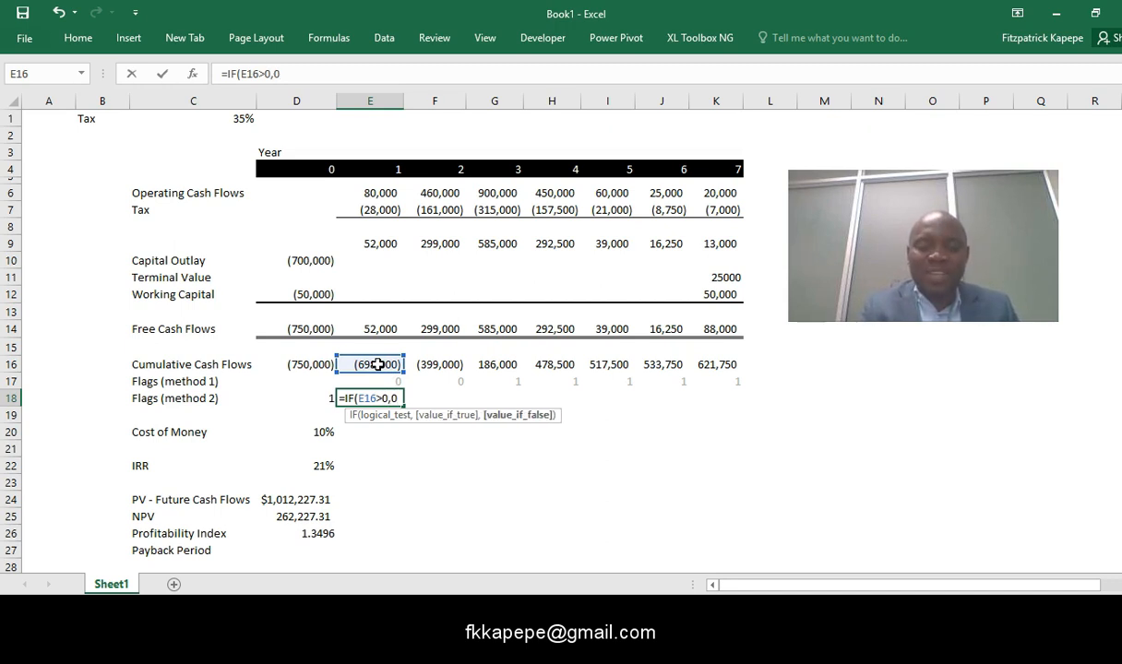
type("1")
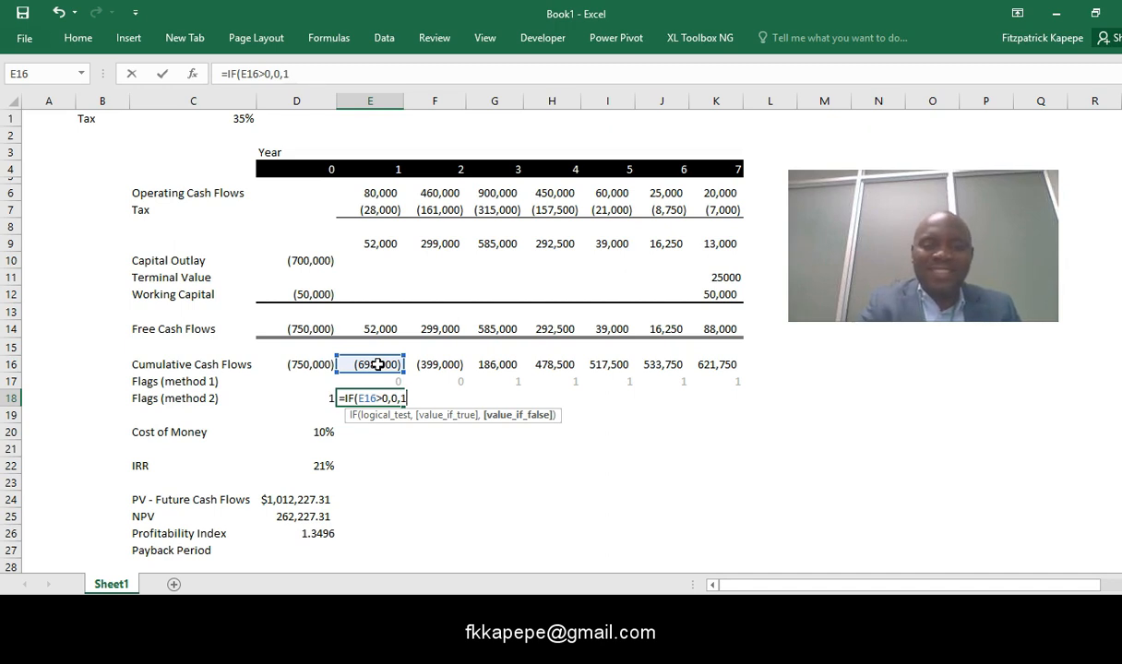
key("Return")
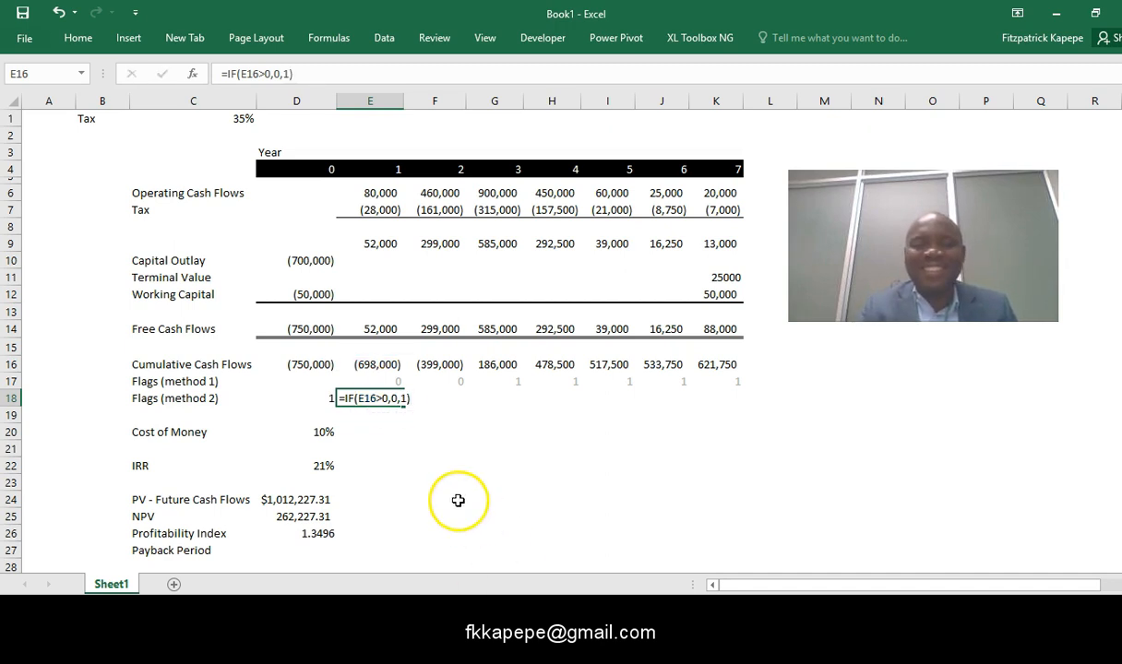
left_click(408, 443)
- Copy the method 2 flag formula from E18 across F18:K18 for years 2 to 7
left_click(391, 399)
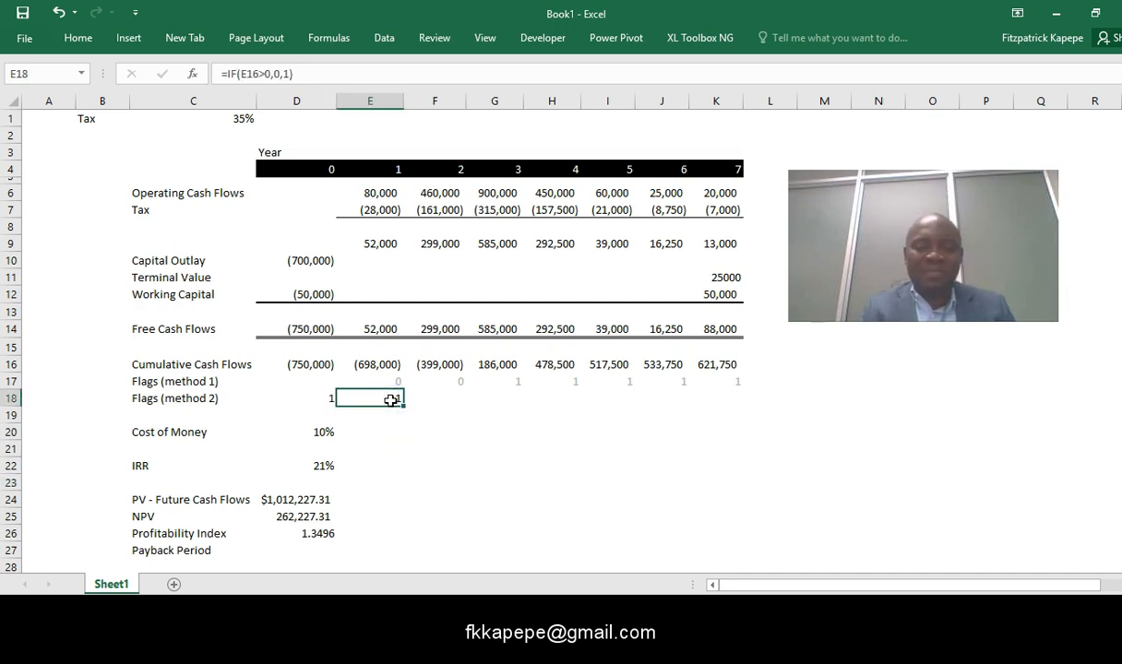
key("ctrl+c")
key("Right")
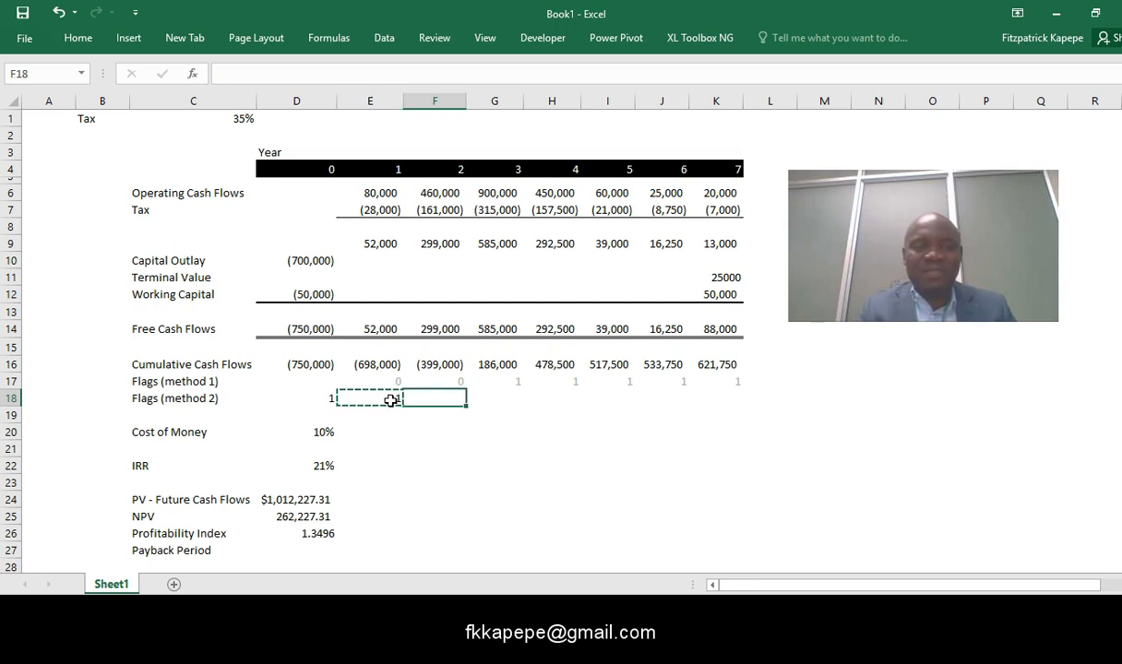
key("shift+Right")
key("shift+Right")
key("shift+Right")
key("shift+Right")
key("shift+Right")
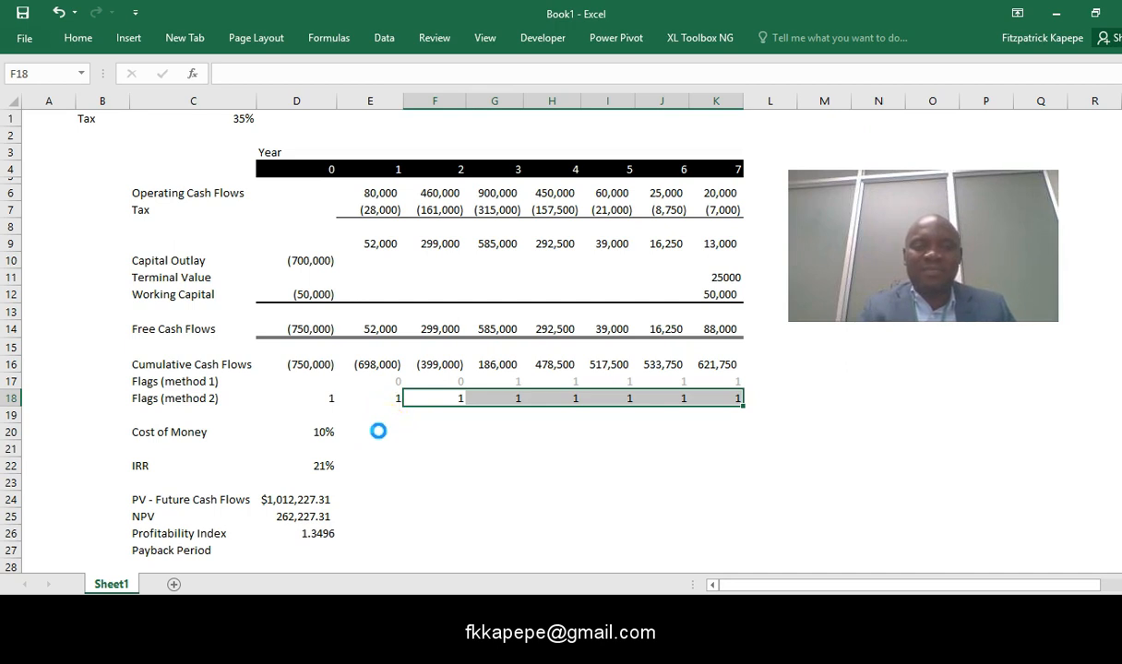
key("ctrl+v")
left_click(379, 431)
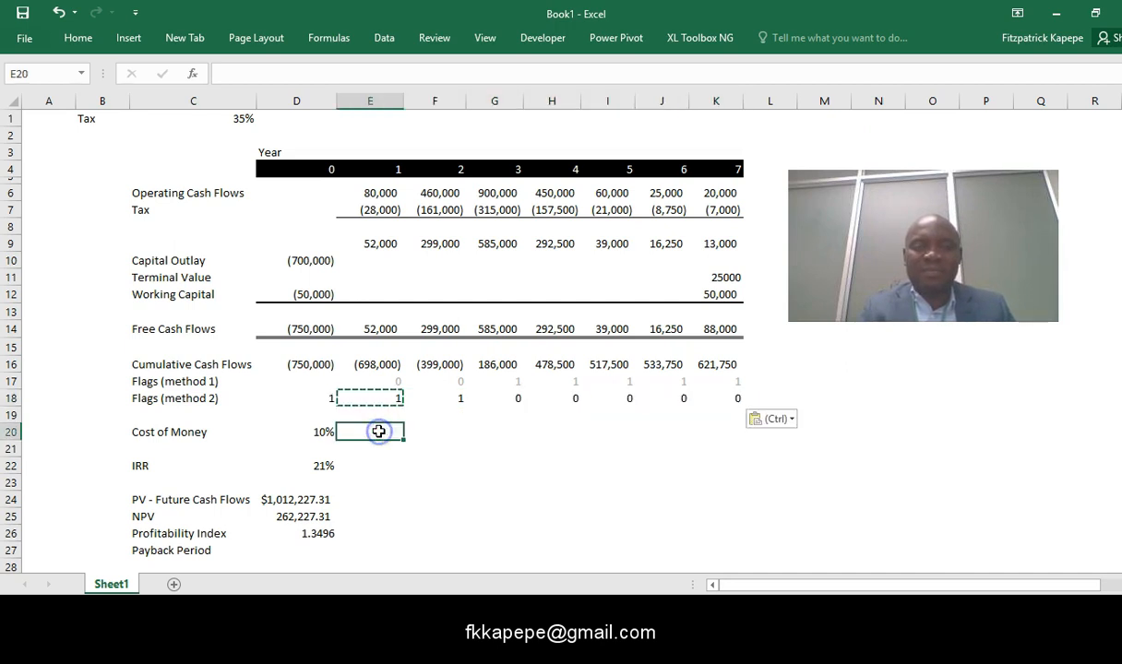
- Change the font color of the method 2 flag values in D18:K18 to grey
left_click(325, 423)
left_click(320, 411)
left_click(323, 397)
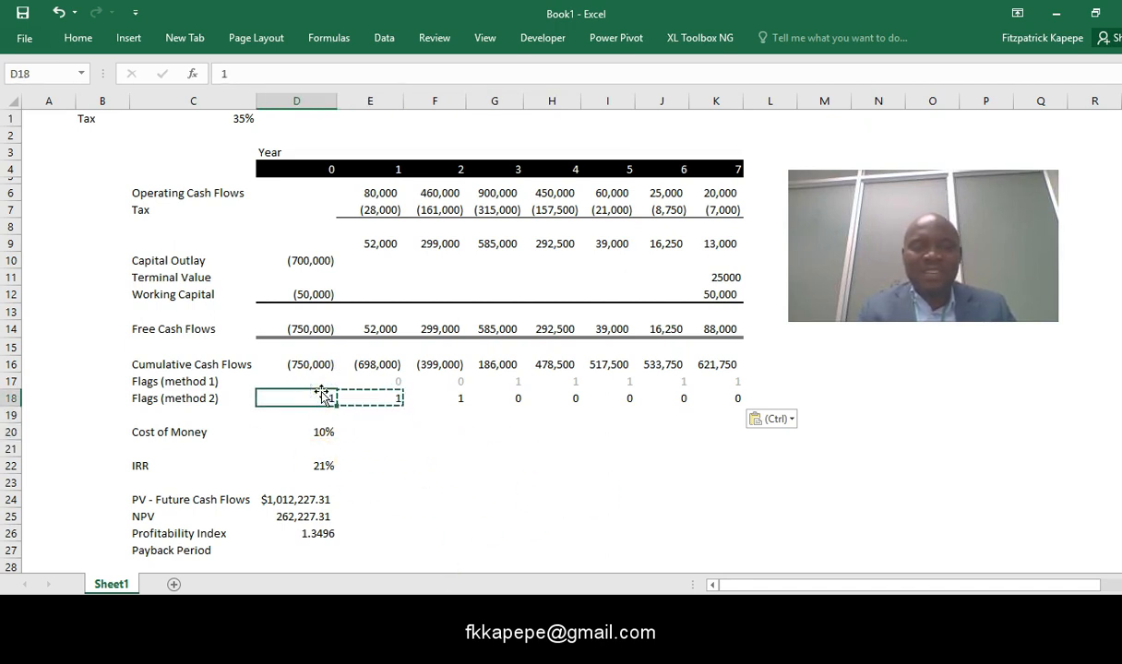
key("ctrl+shift+Right")
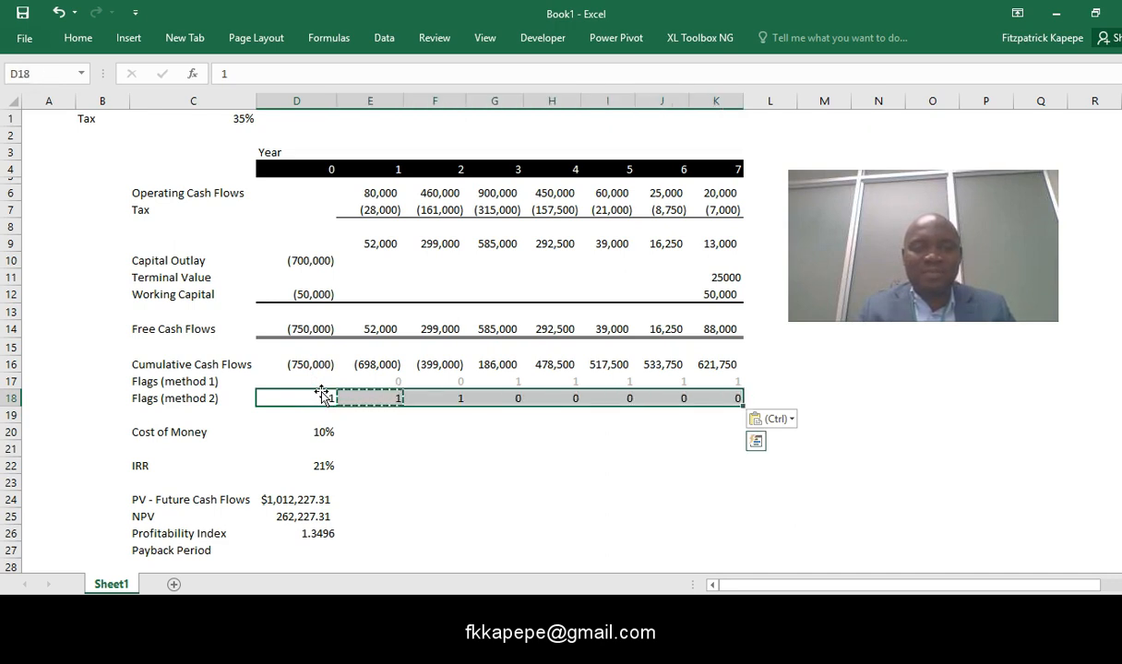
key("Escape")
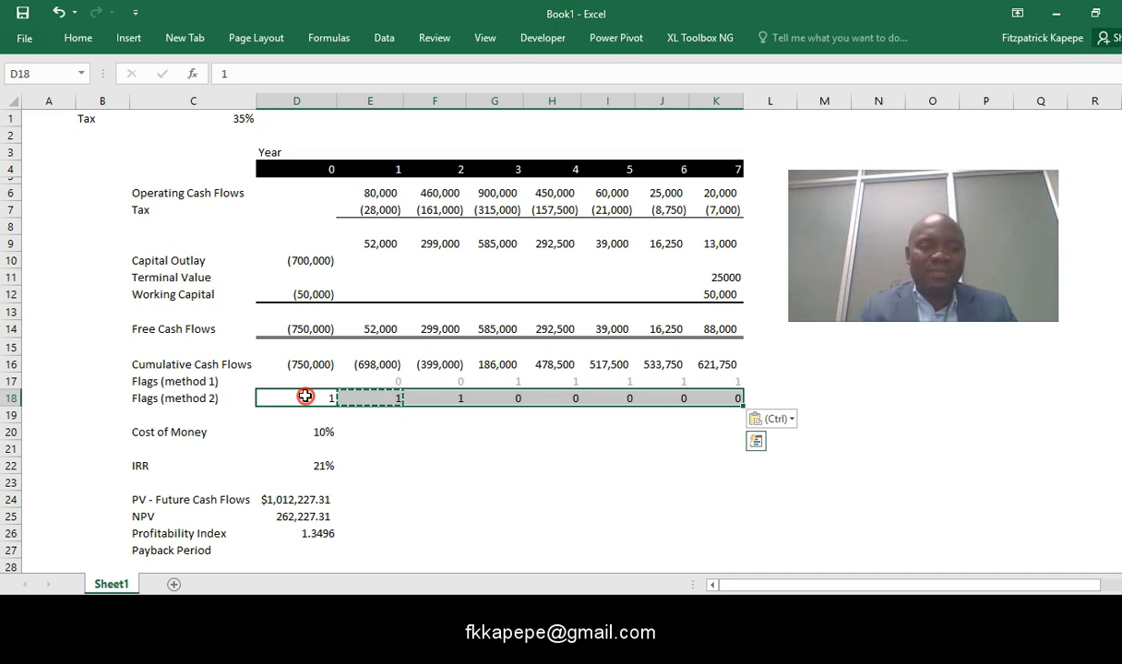
right_click(305, 397)
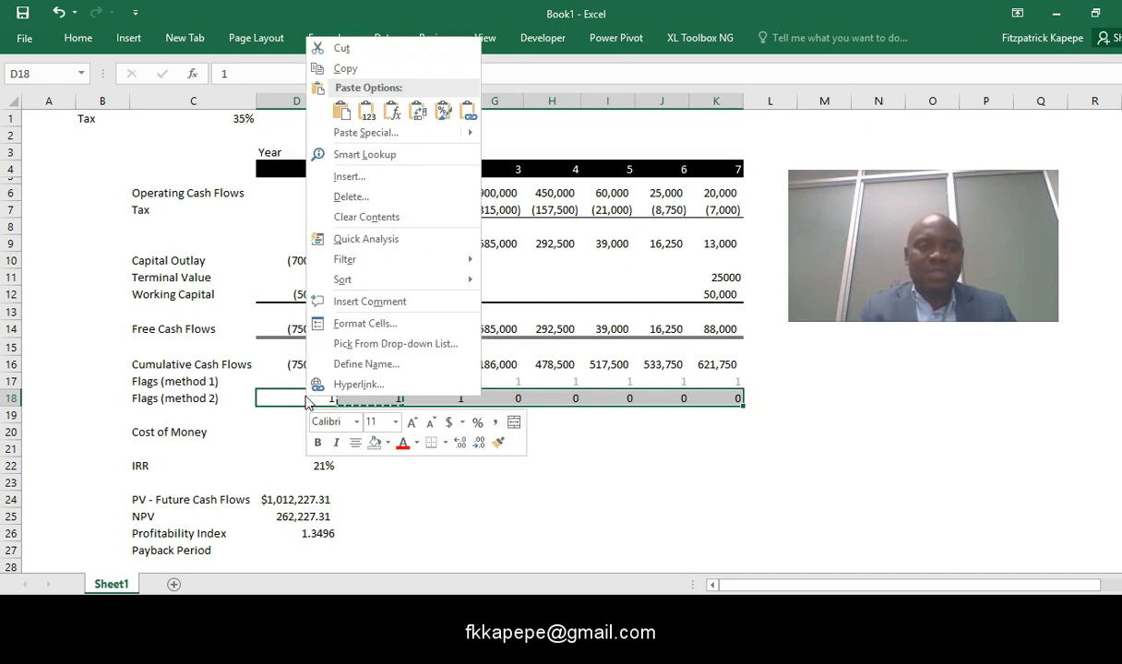
left_click(416, 444)
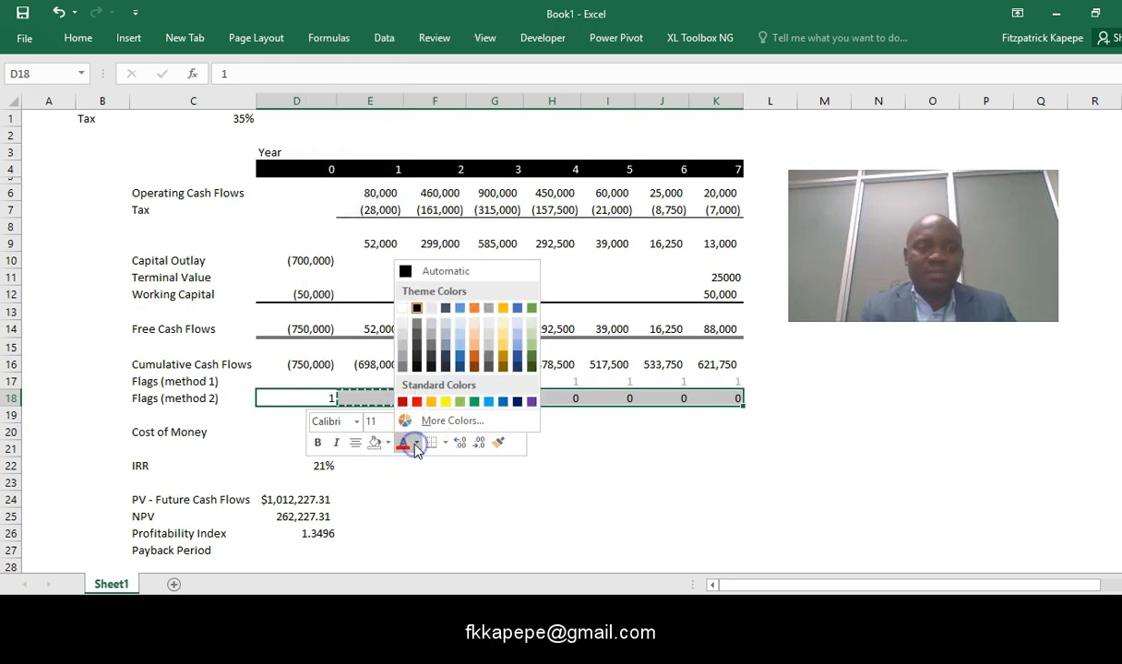
left_click(403, 361)
left_click(657, 498)
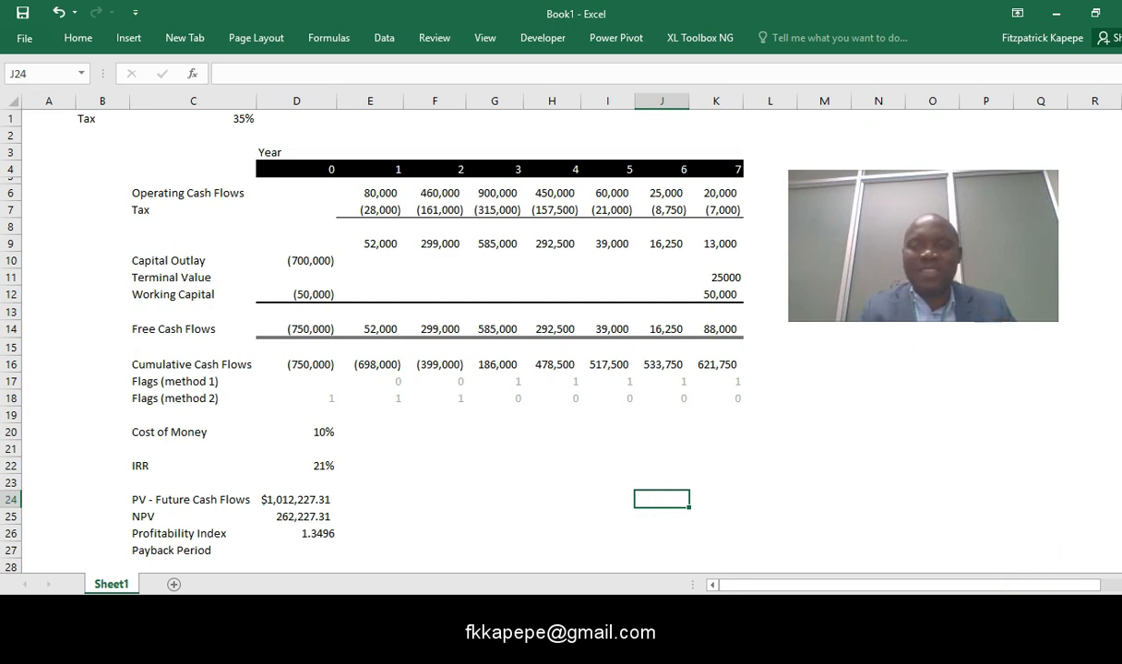
- Extend the Payback Period label in C27 to read Payback Period (Method 1)
scroll(379, 463, "down", 2)
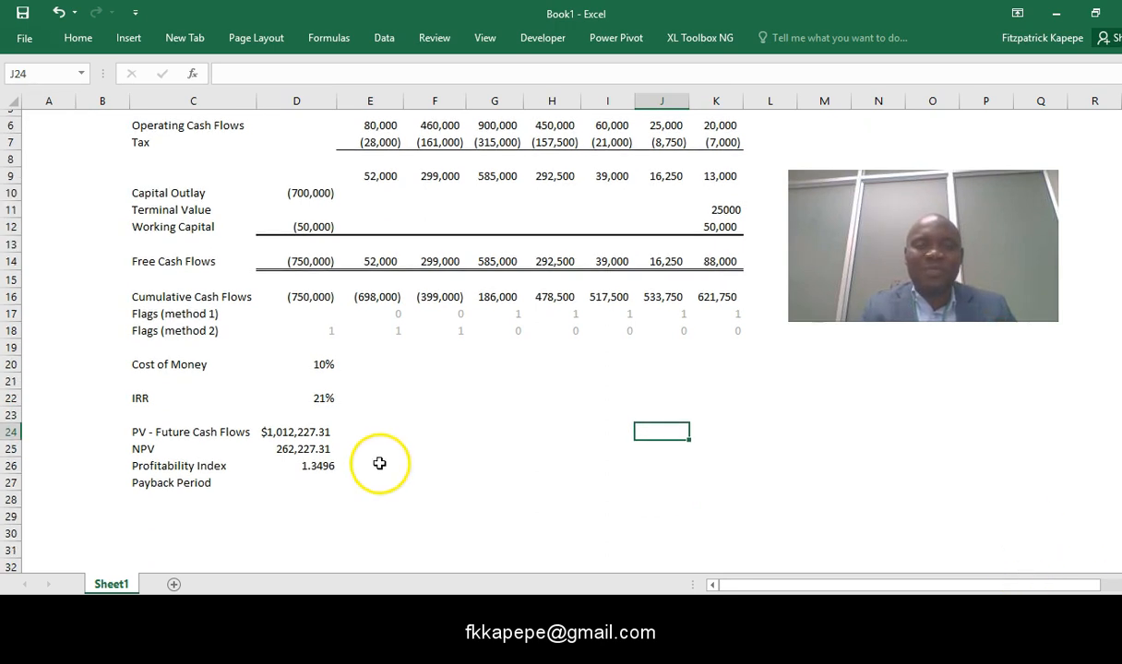
left_click(197, 399)
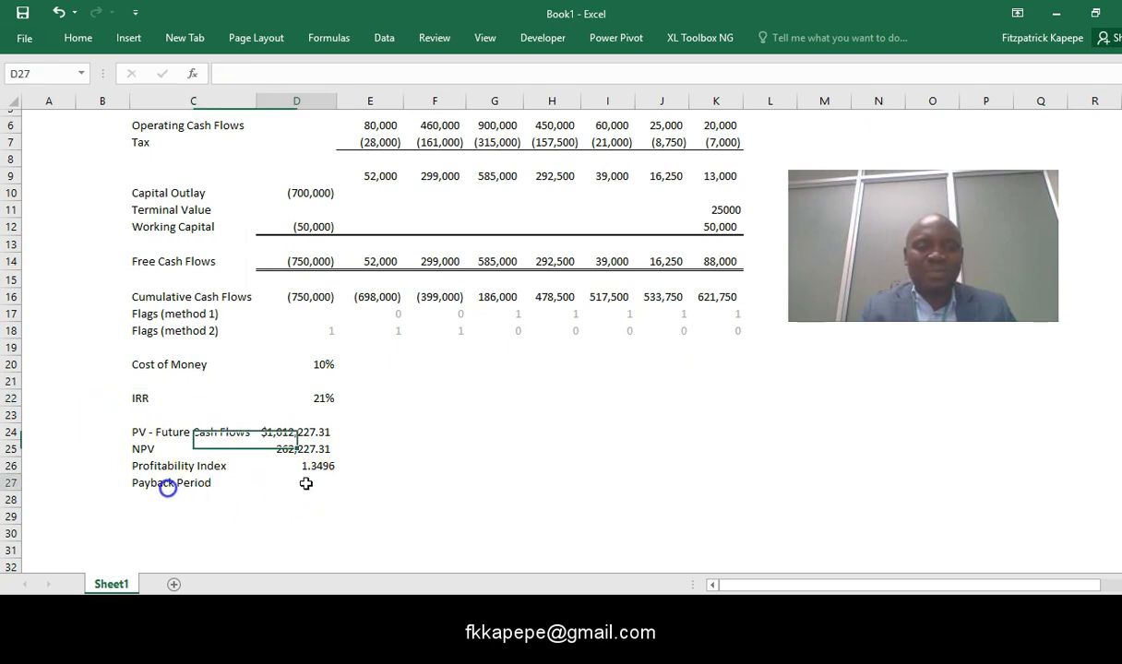
left_click(161, 484)
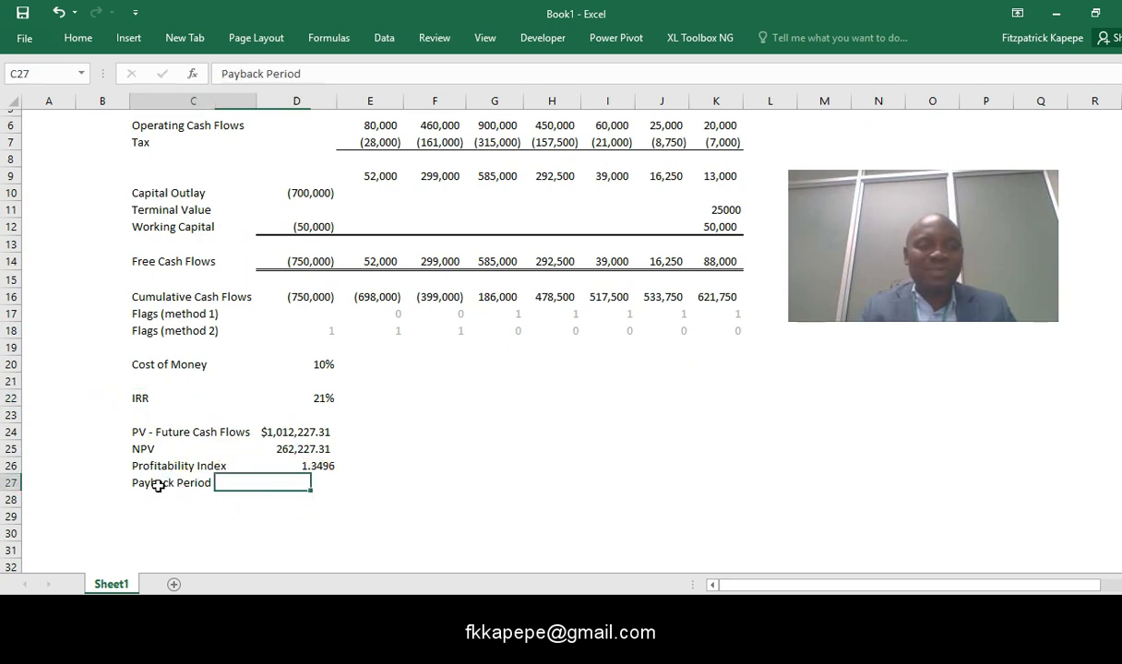
left_click(317, 73)
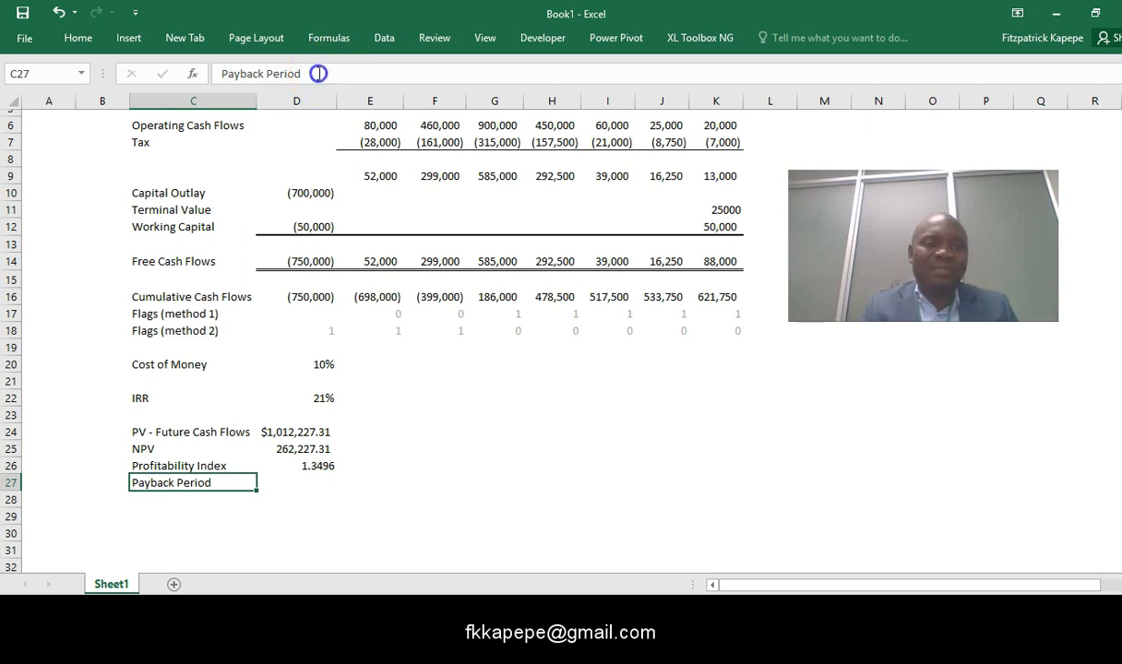
type("(Method 1")
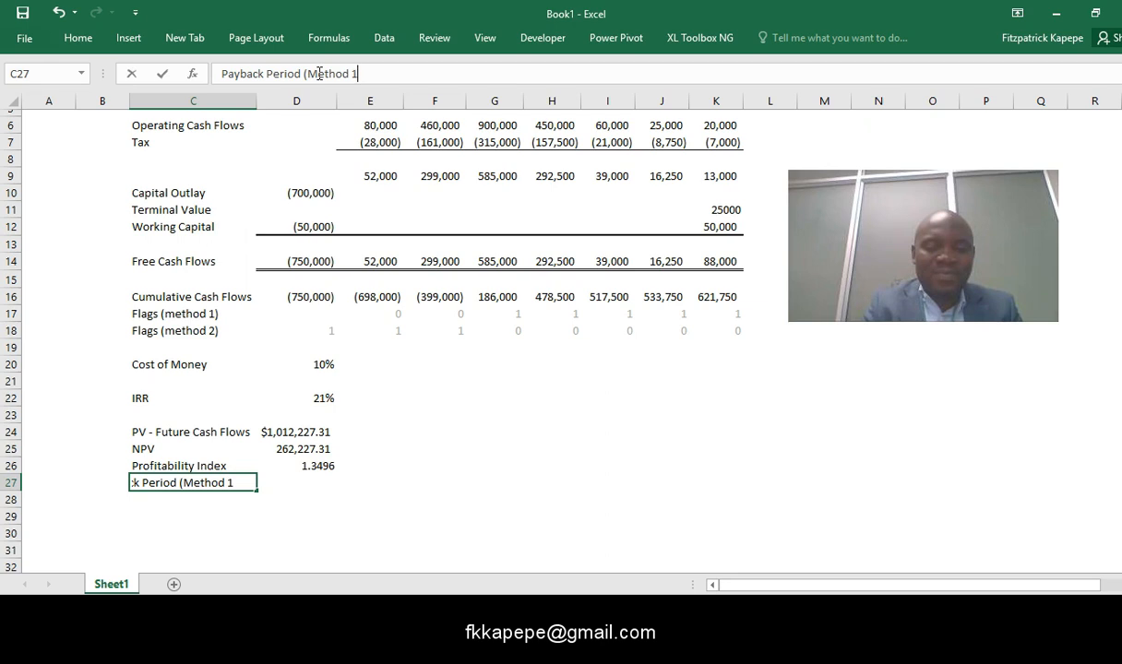
key("ctrl+Return")
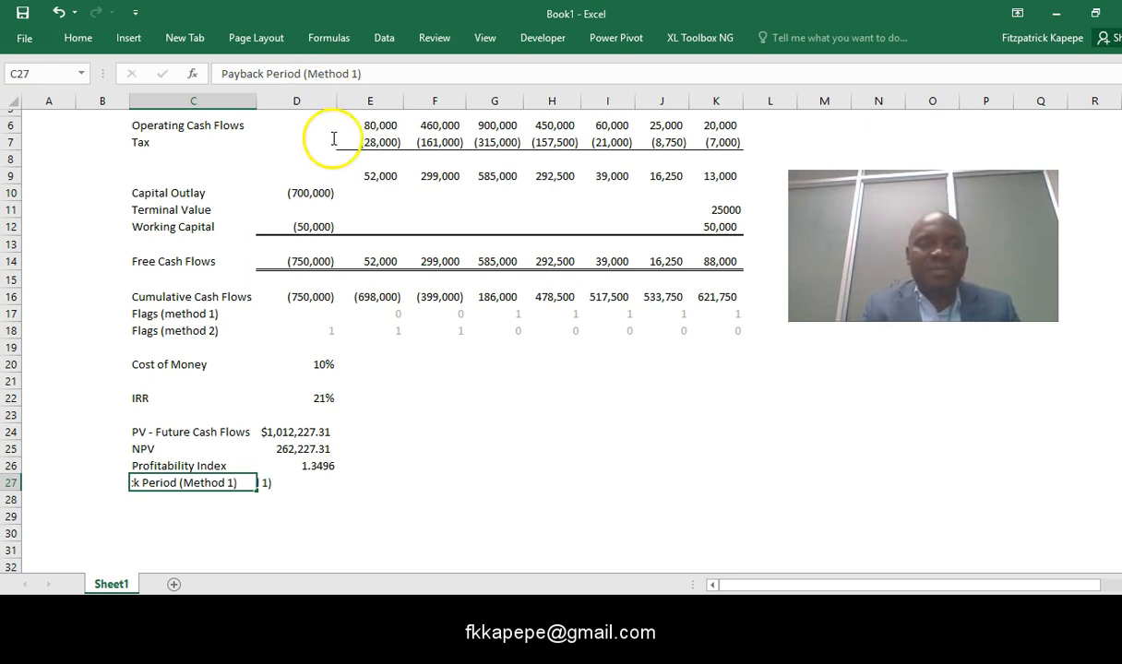
- Widen column C to fit the Payback Period (Method 1) label and narrow the empty column A
left_click(193, 520)
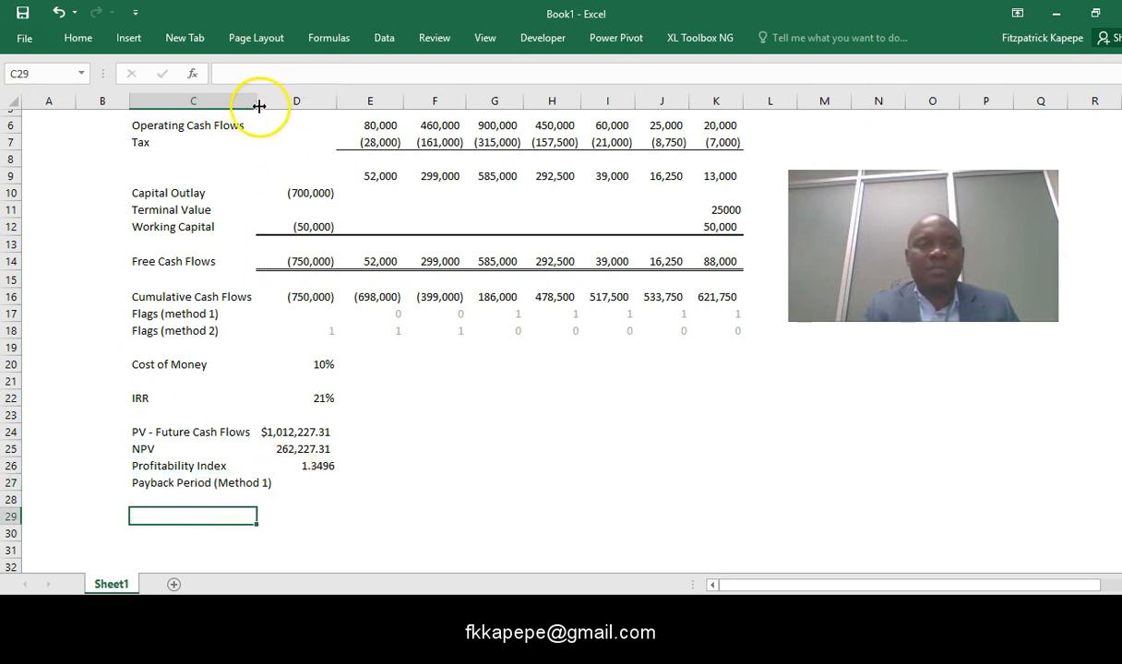
left_click_drag(257, 104, 288, 111)
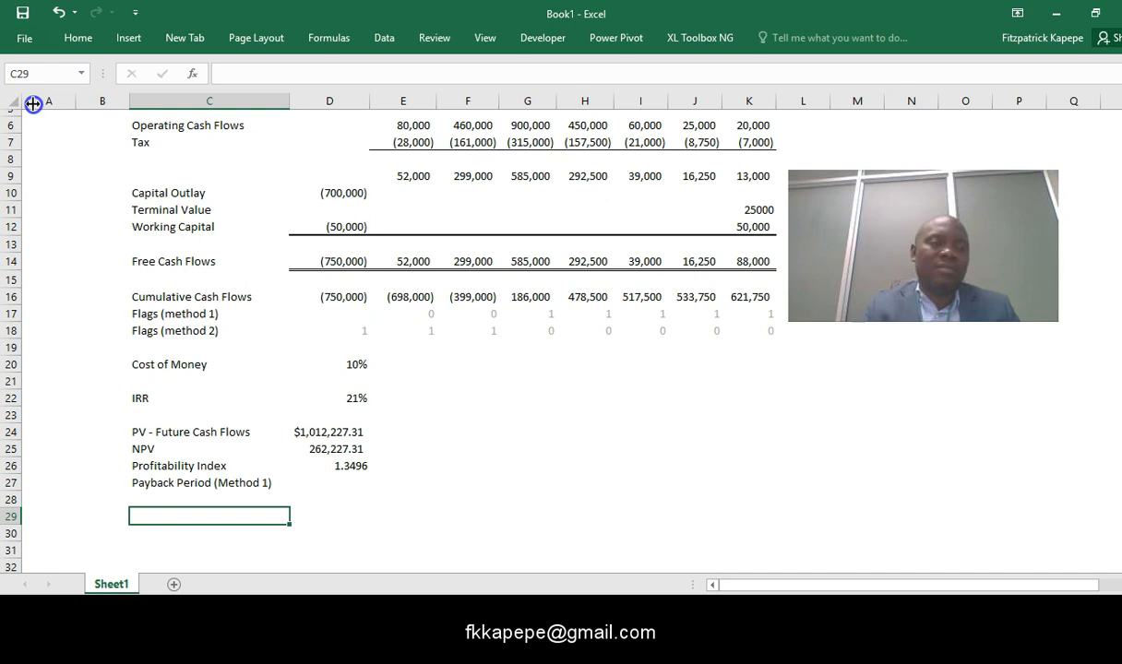
left_click_drag(76, 103, 32, 104)
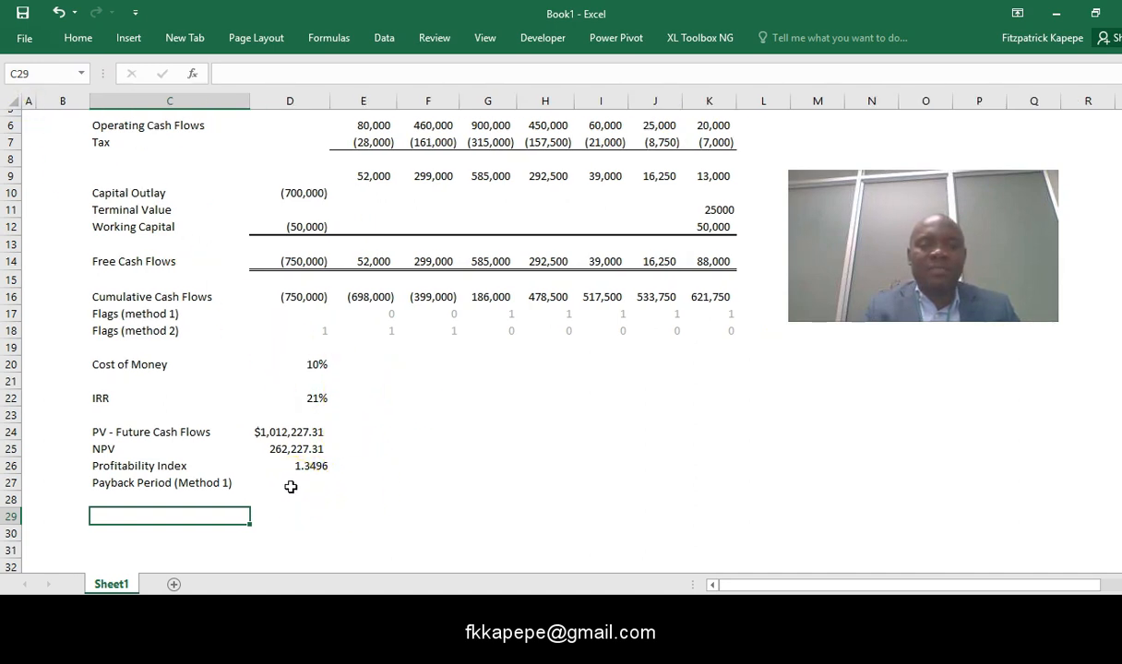
- Write =INDEX(E4:K4,MATCH(1,E17:K17,0)) in D27 to look up the first flagged year for Payback Period (Method 1)
left_click(291, 486)
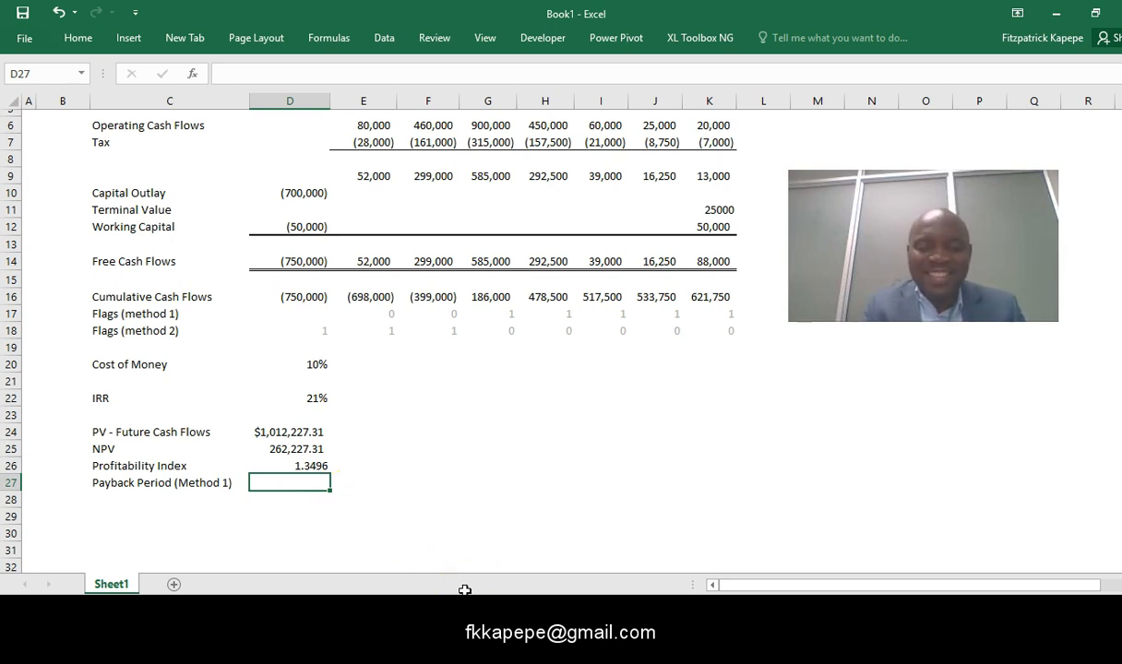
type("=index")
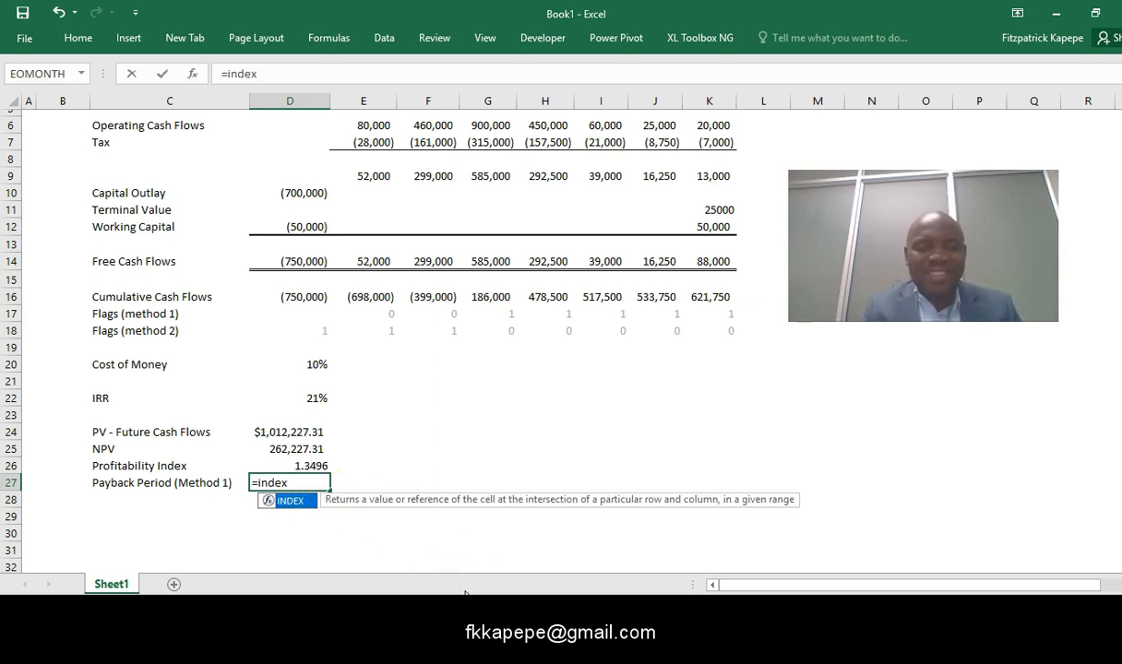
key("Tab")
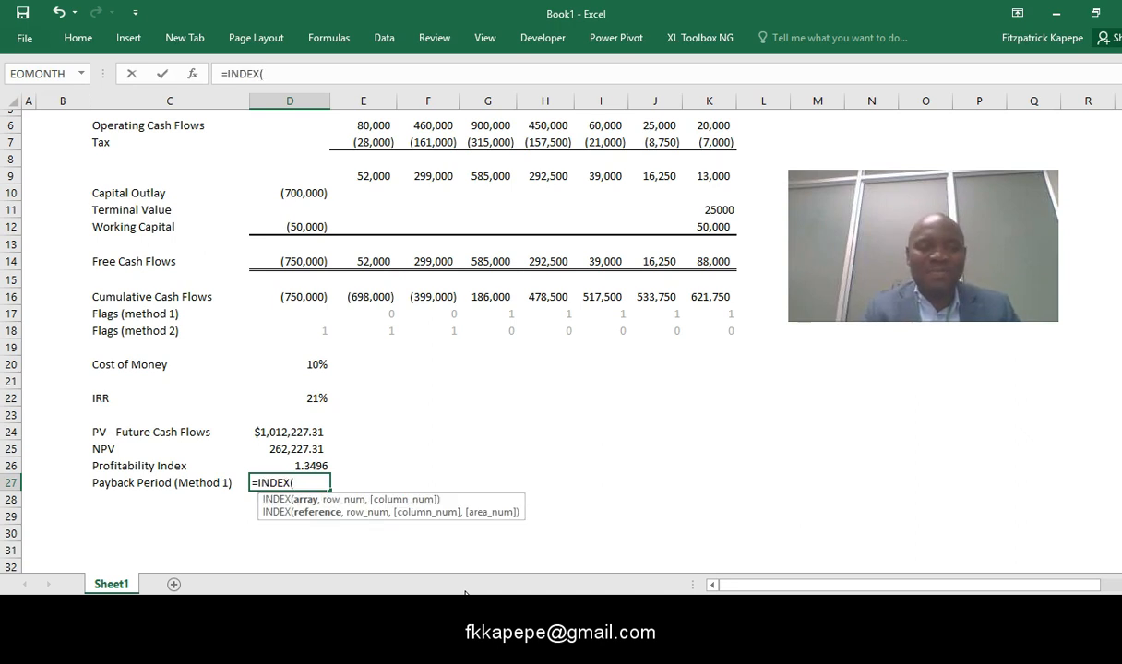
left_click_drag(1121, 237, 1121, 203)
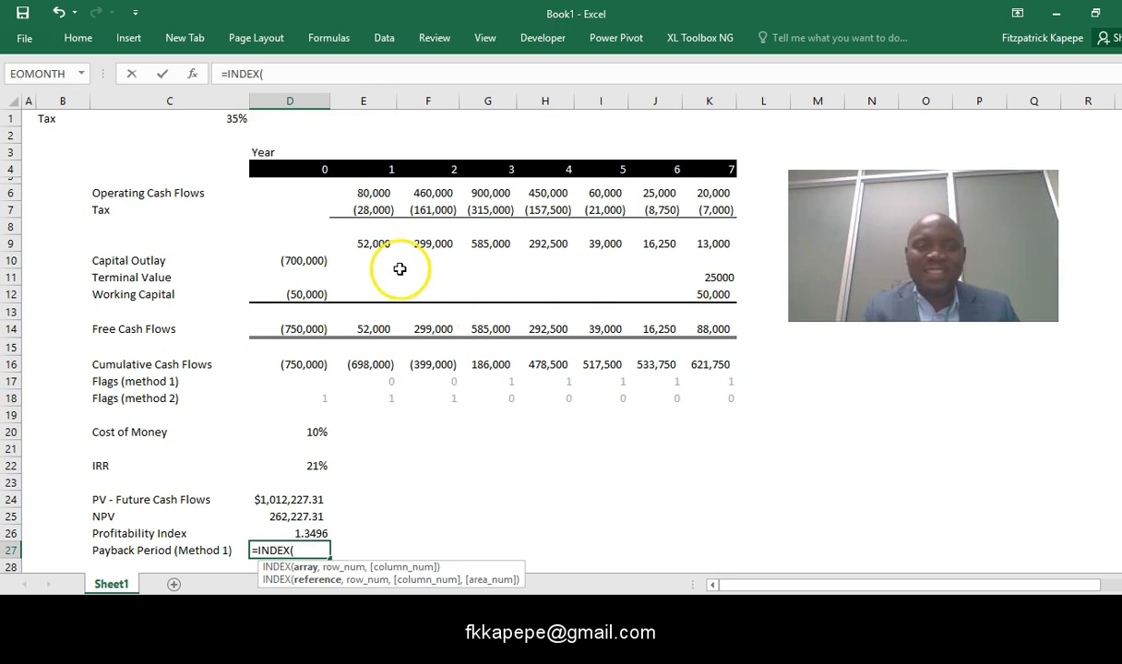
left_click_drag(391, 171, 705, 170)
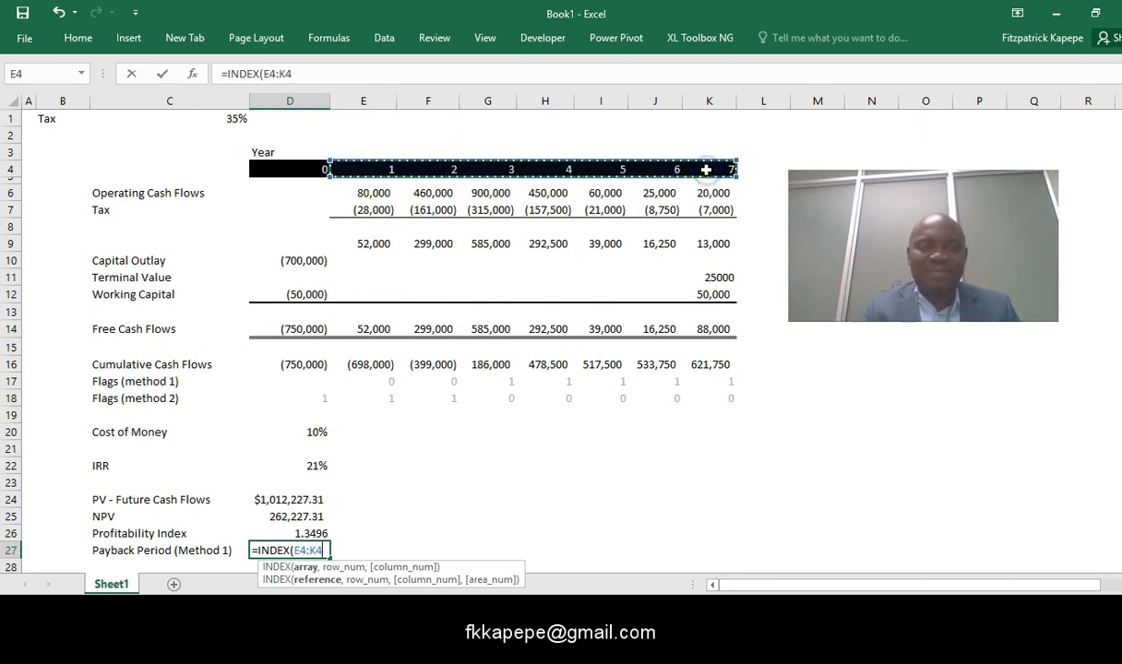
type(",match")
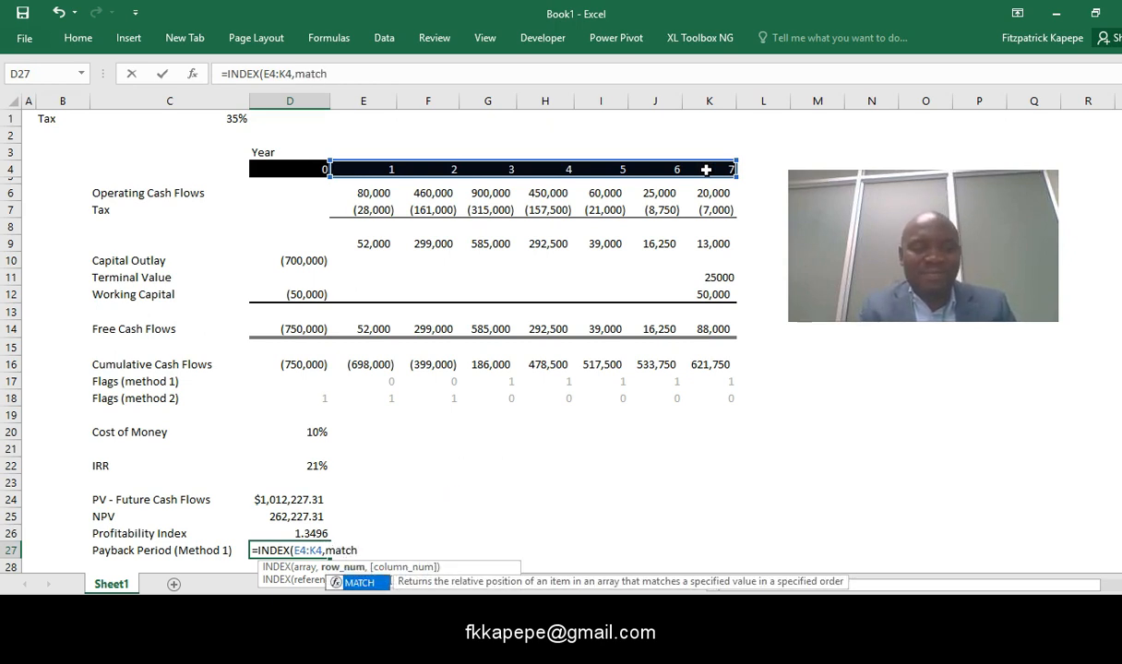
key("Tab")
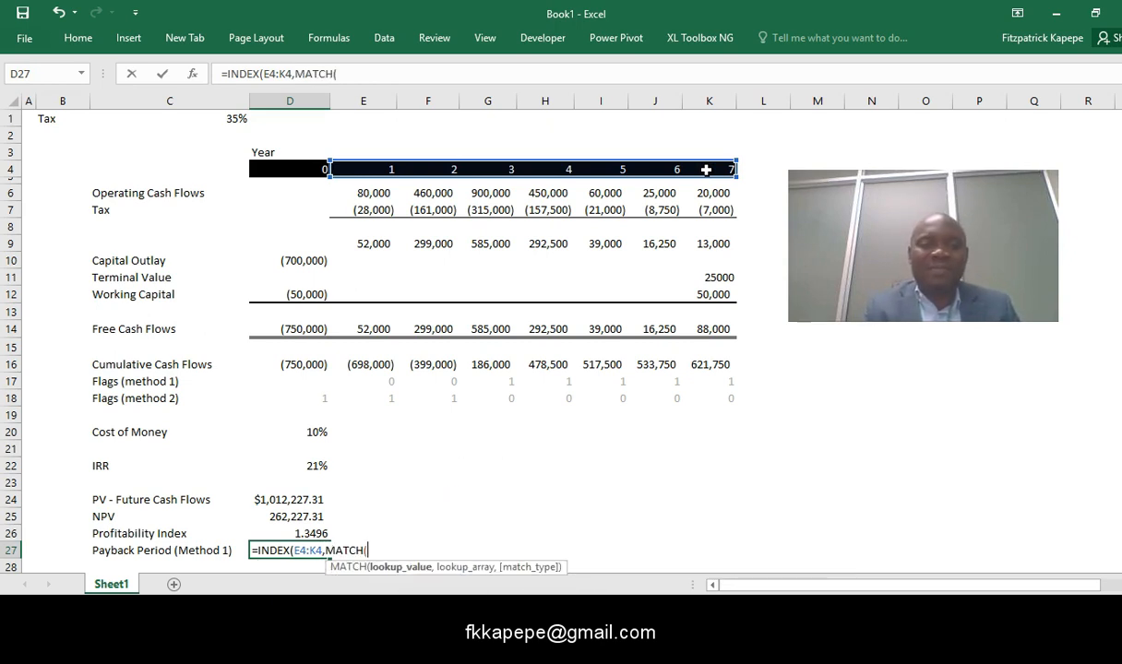
type("1")
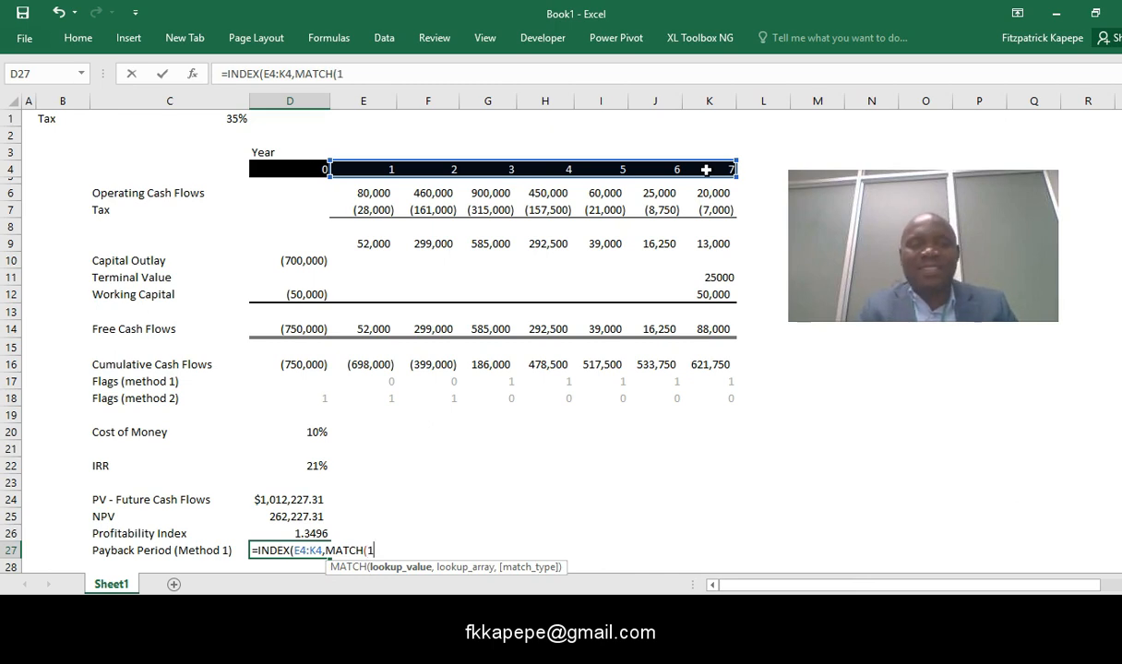
type(",")
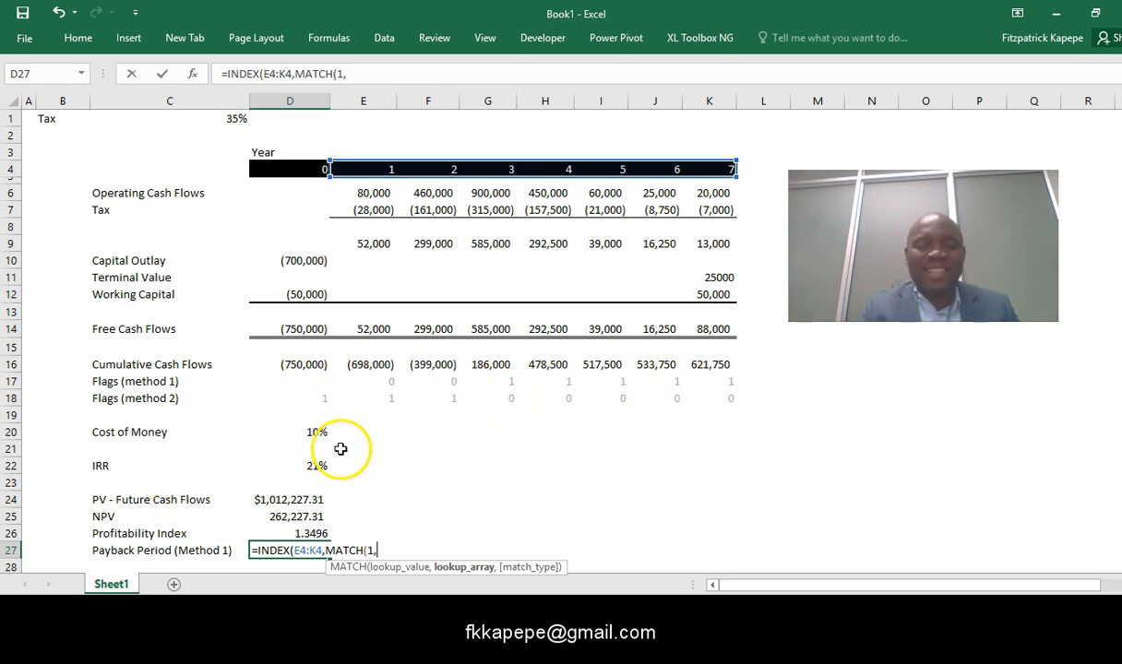
left_click_drag(388, 382, 711, 375)
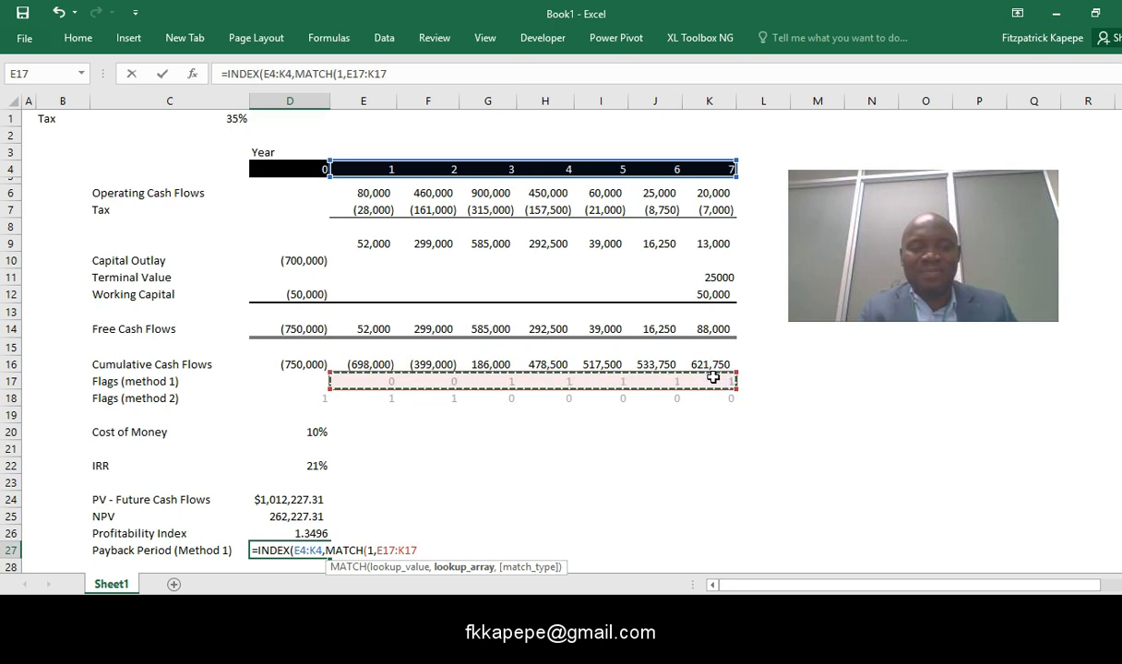
type(",0")
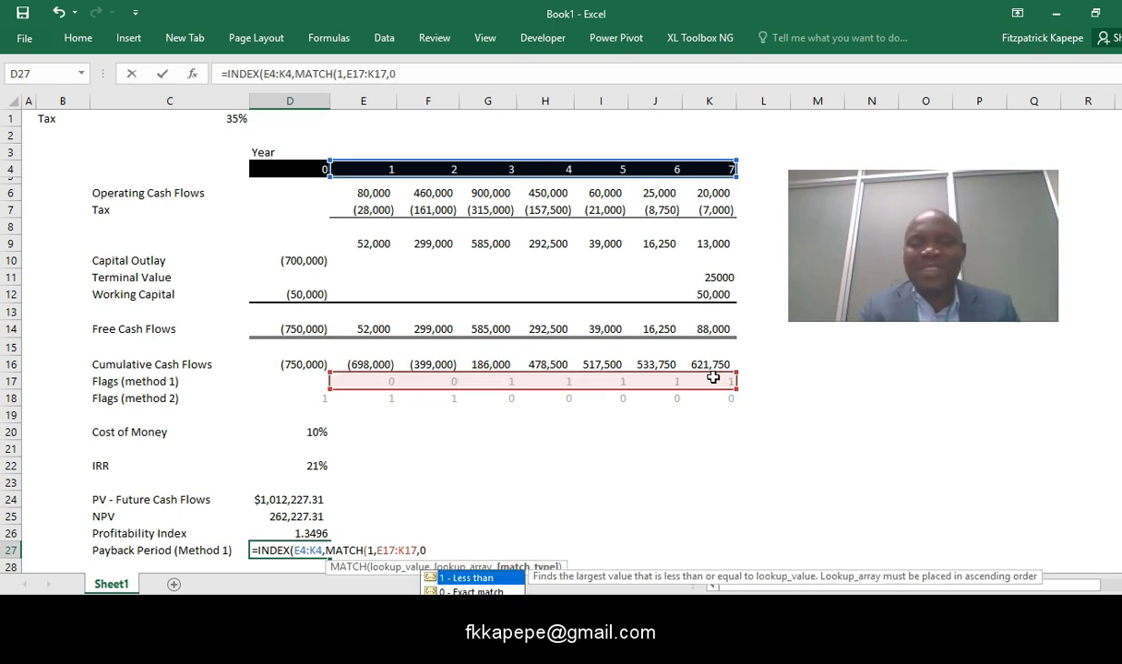
type("))")
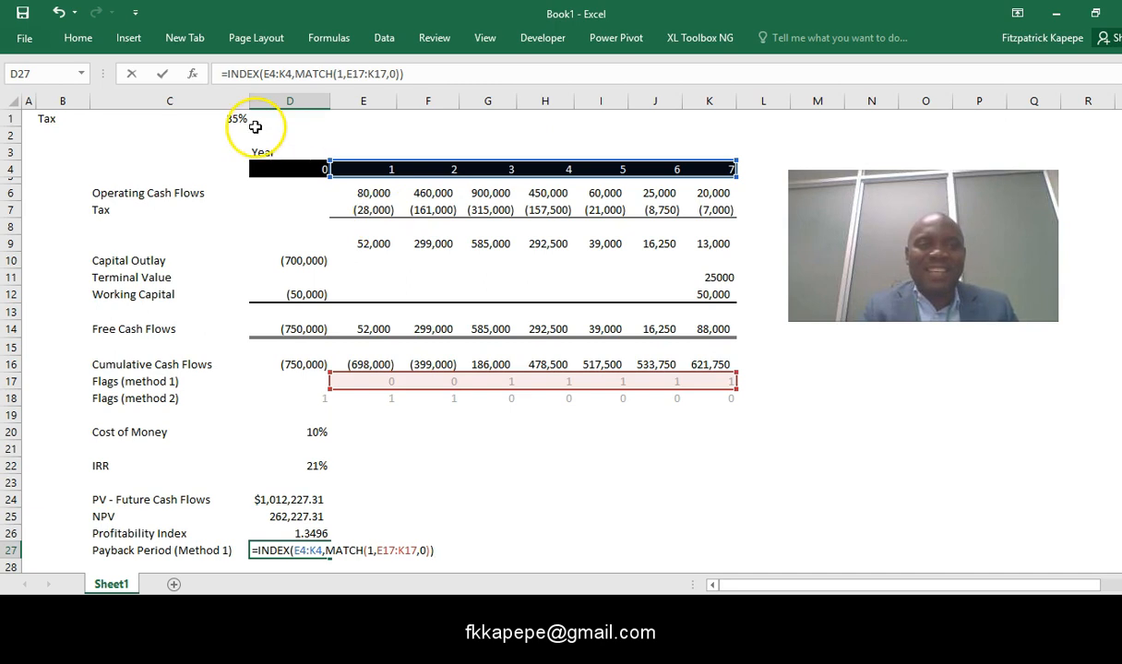
- Wrap the D27 INDEX-MATCH expression in an IF function whose logical test checks whether it is greater than 1
left_click(226, 73)
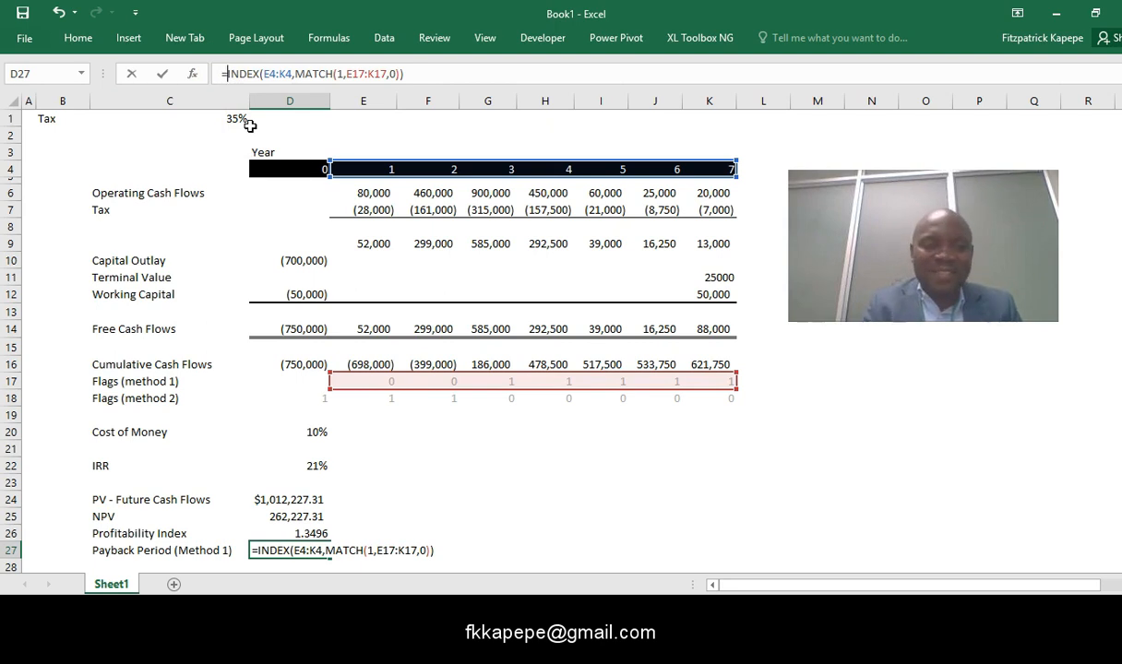
type("if")
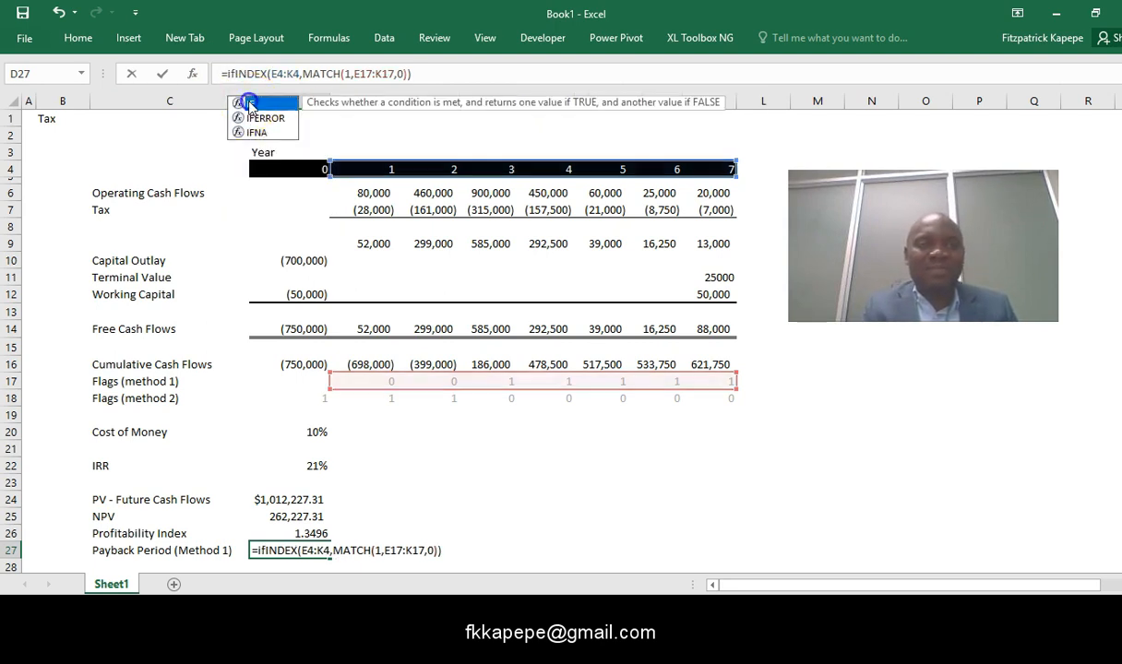
double_click(250, 104)
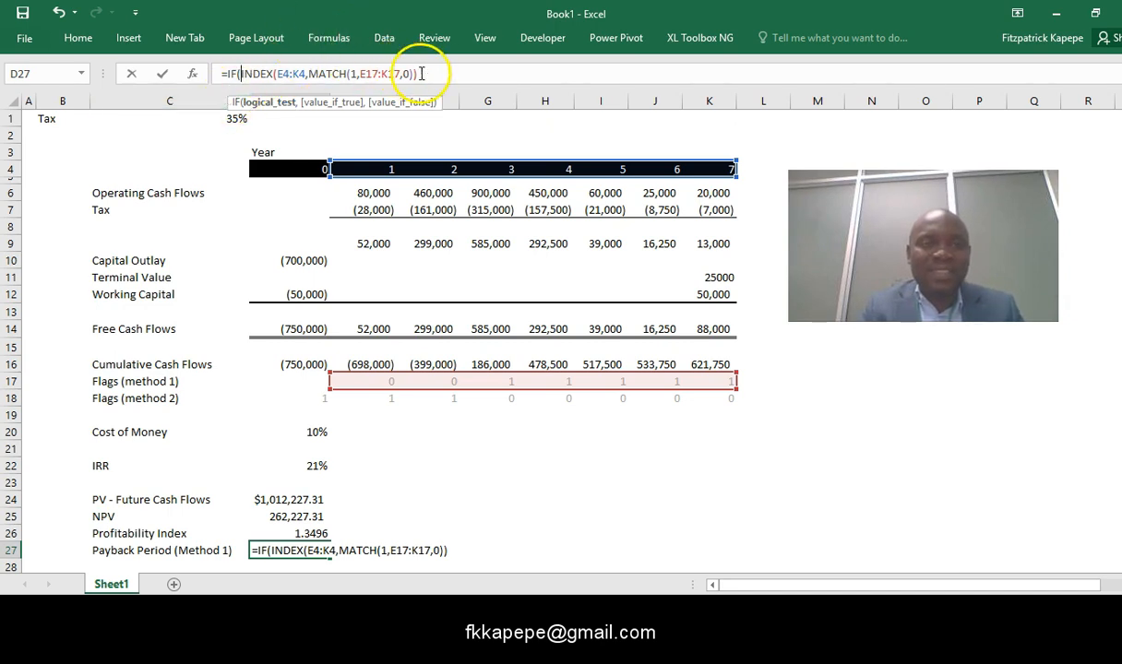
left_click_drag(418, 74, 242, 77)
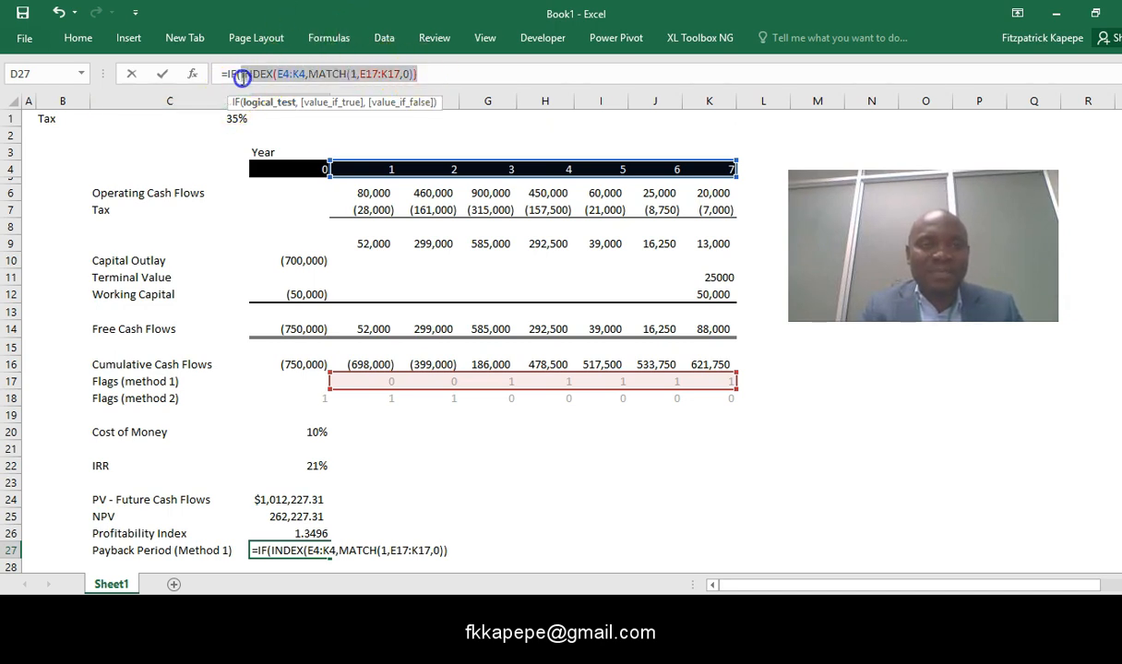
left_click(424, 73)
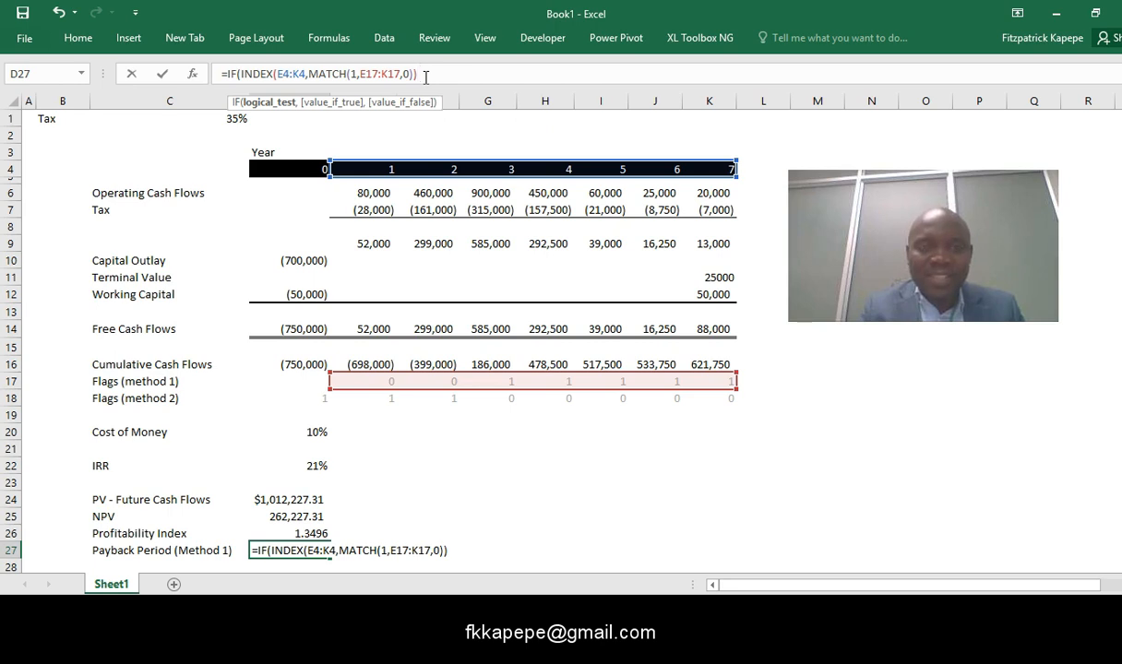
type(">")
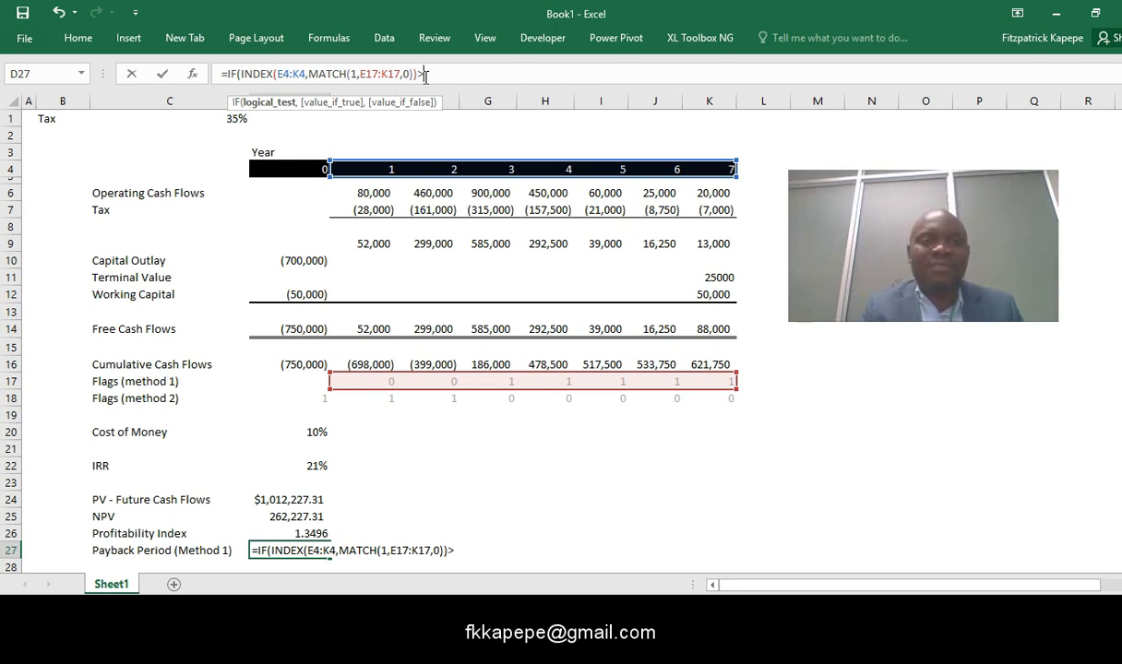
type("1")
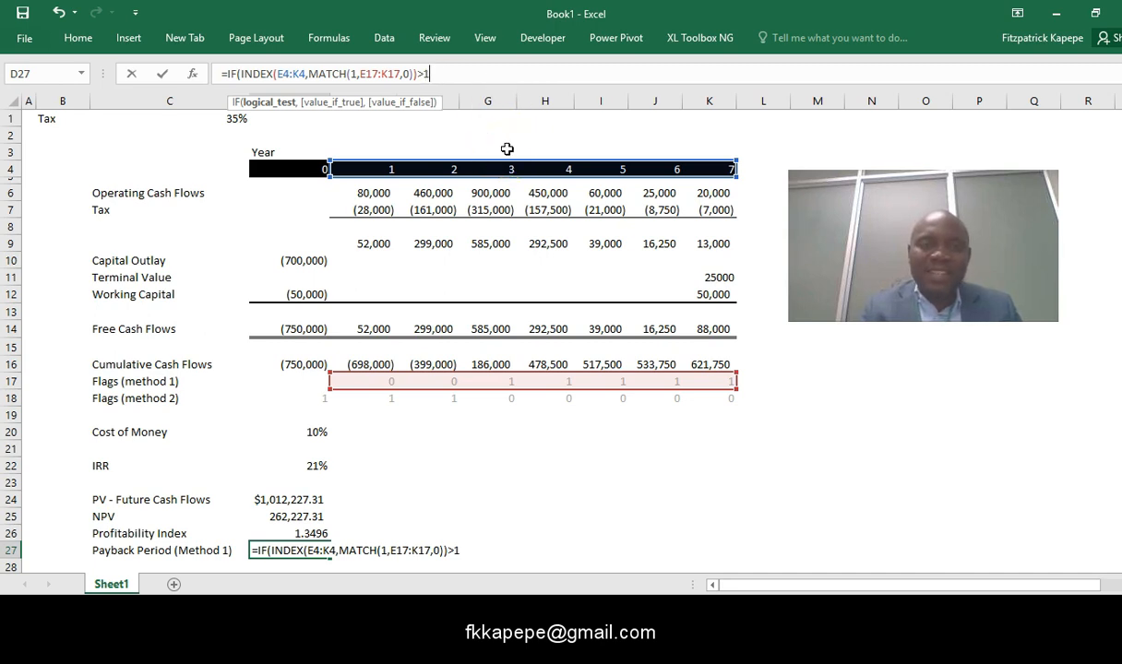
- Begin the value-if-true argument in D27 with a TEXT function taking INDEX(E4:K4,MATCH(1,E17:K17,0)) as its value
type(",")
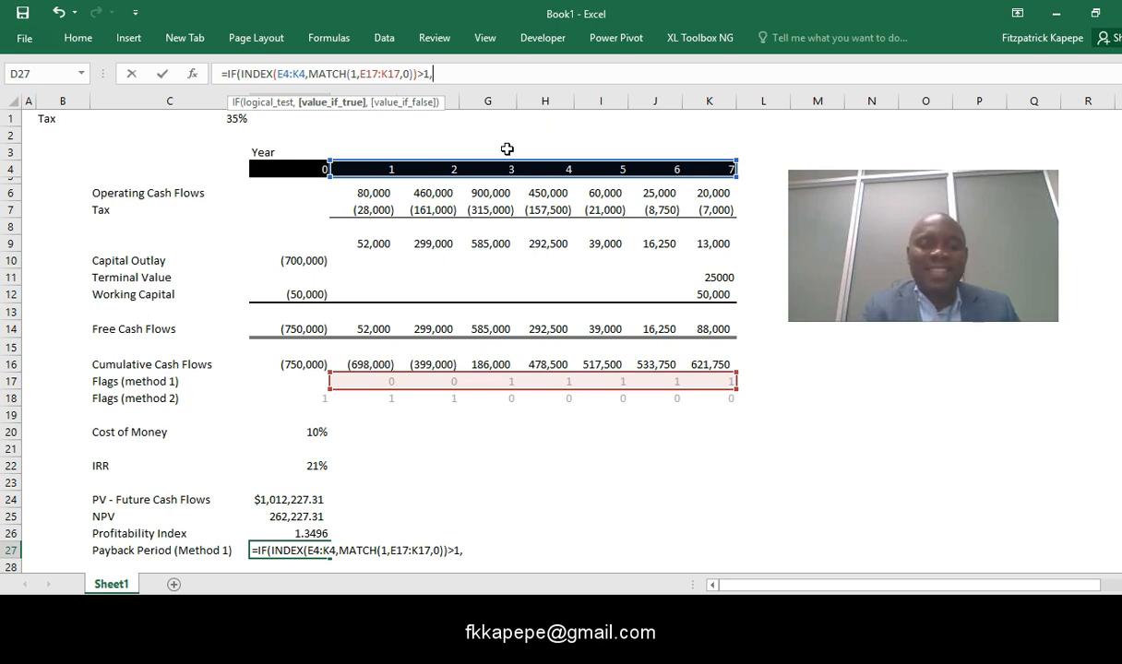
type("Te")
key("Tab")
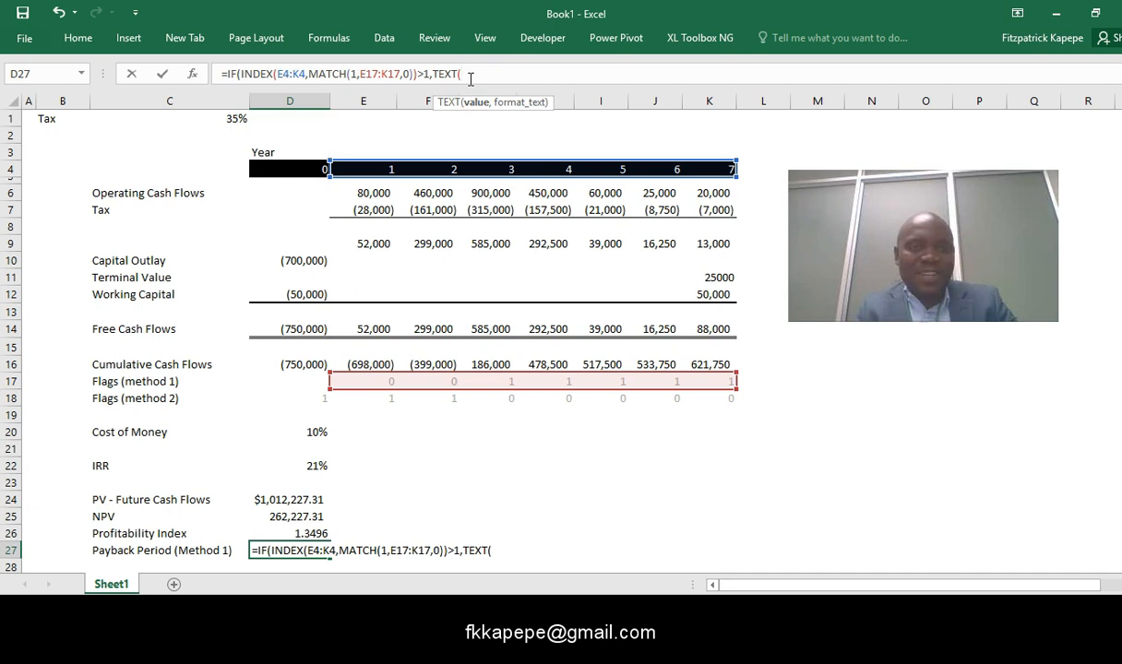
type("INDEX(E4:K4,MATCH(1,E17:K17,0))")
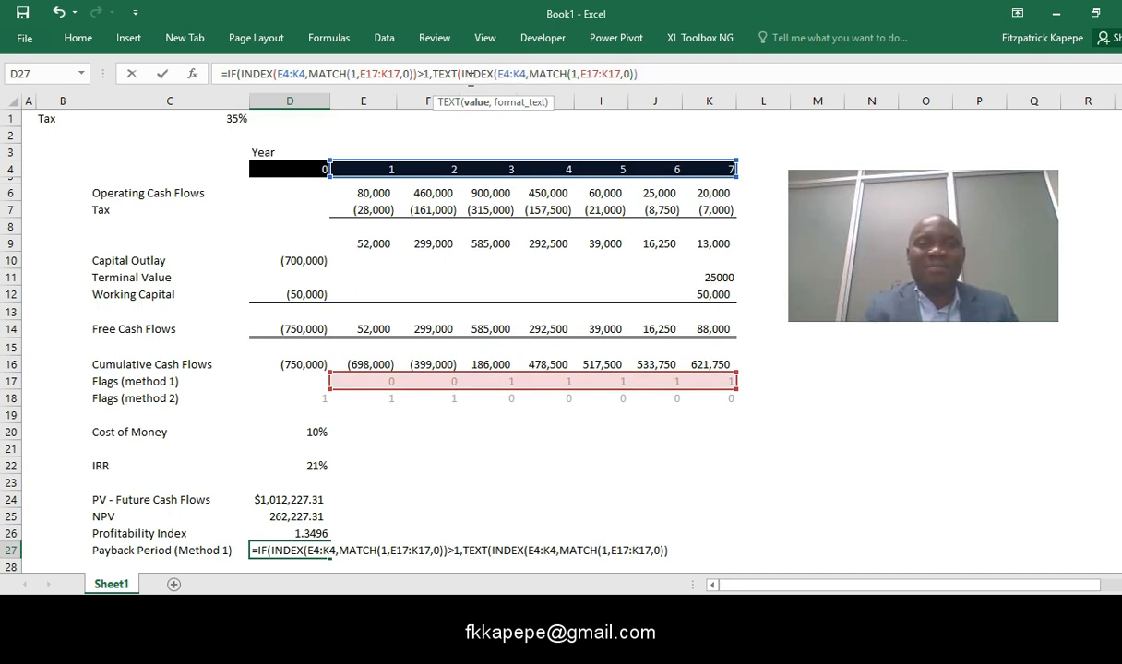
- Set the TEXT format argument to INDEX(E4:K4,MATCH(1,E17:K17,0))&" "&"years" and close the TEXT function
type(",")
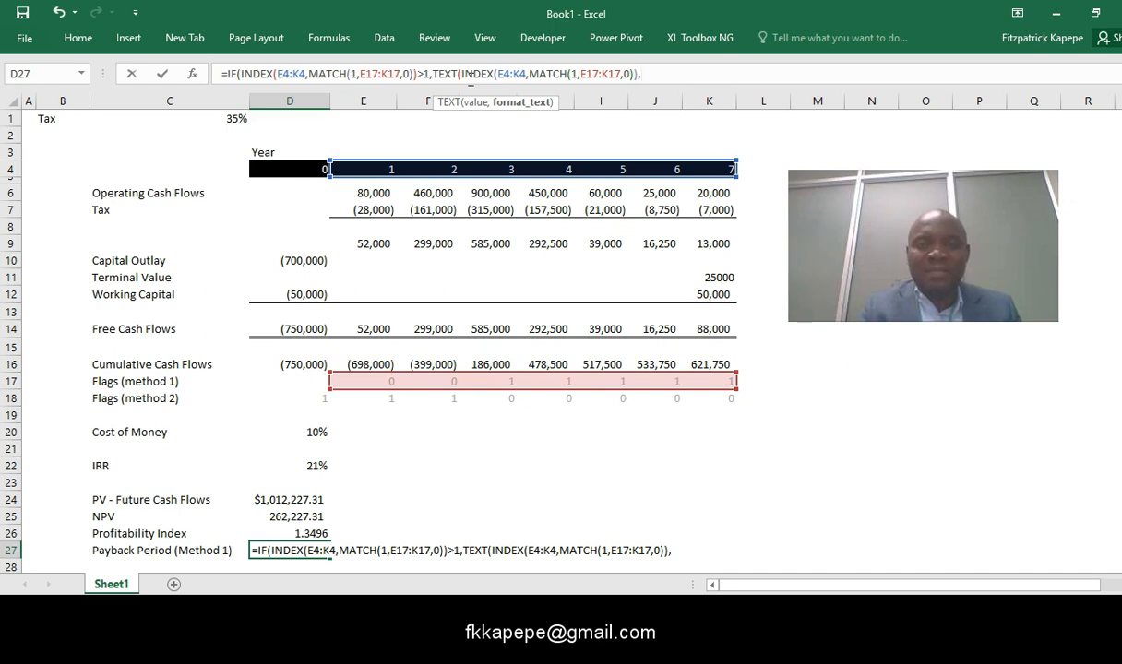
type("\"")
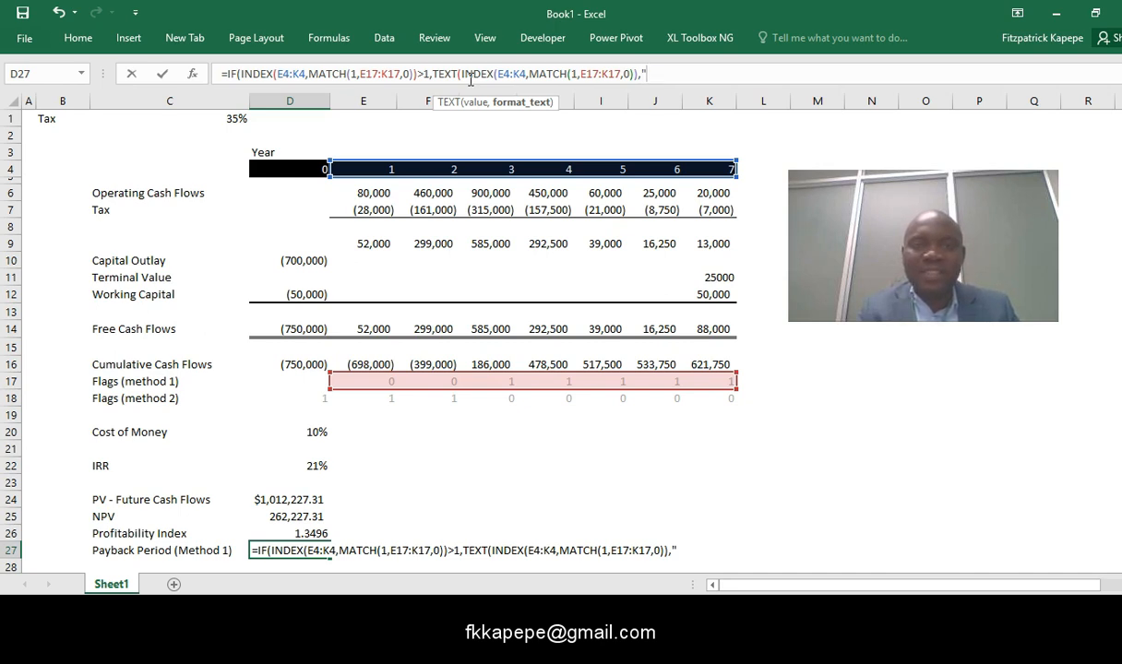
key("BackSpace")
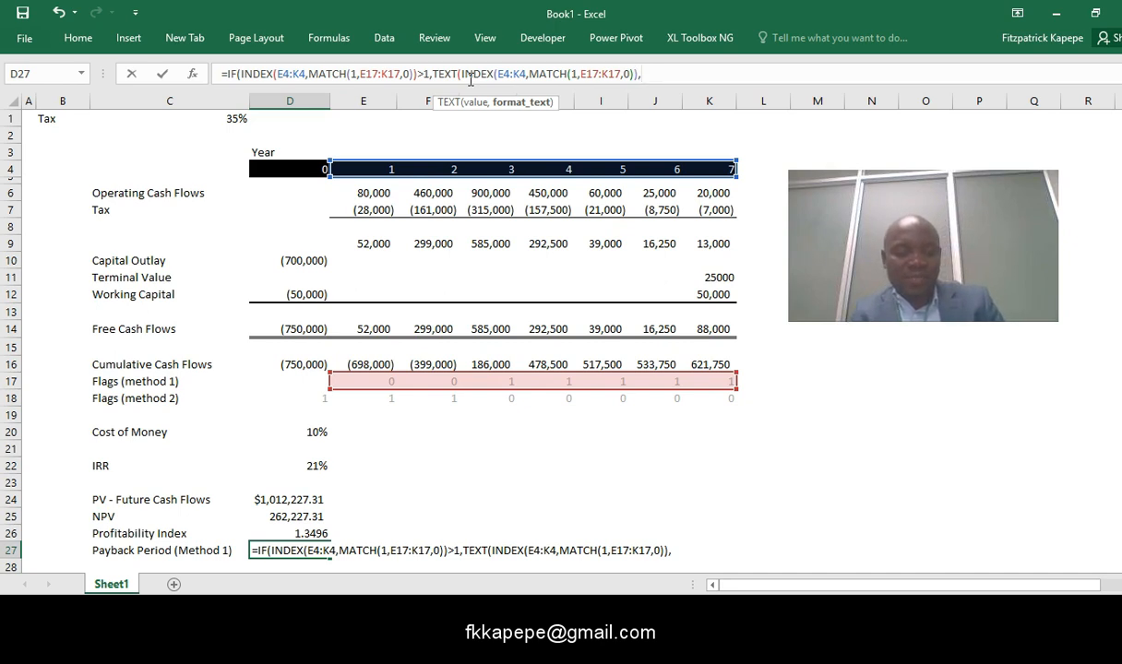
type("INDEX(E4:K4,MATCH(1,E17:K17,0))")
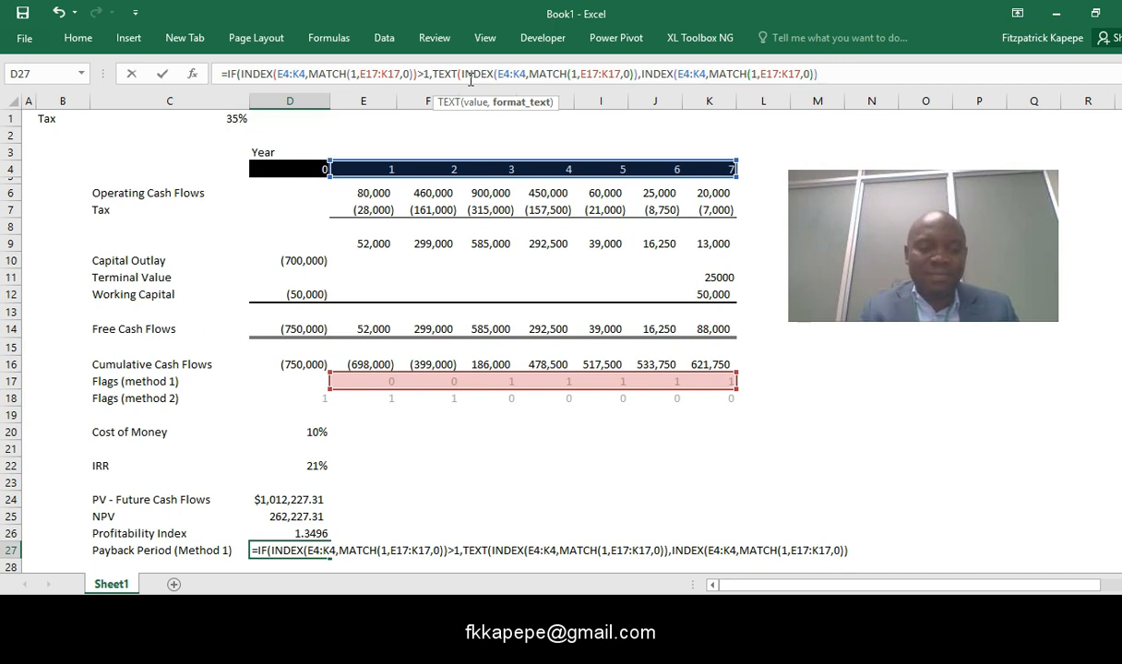
type("&")
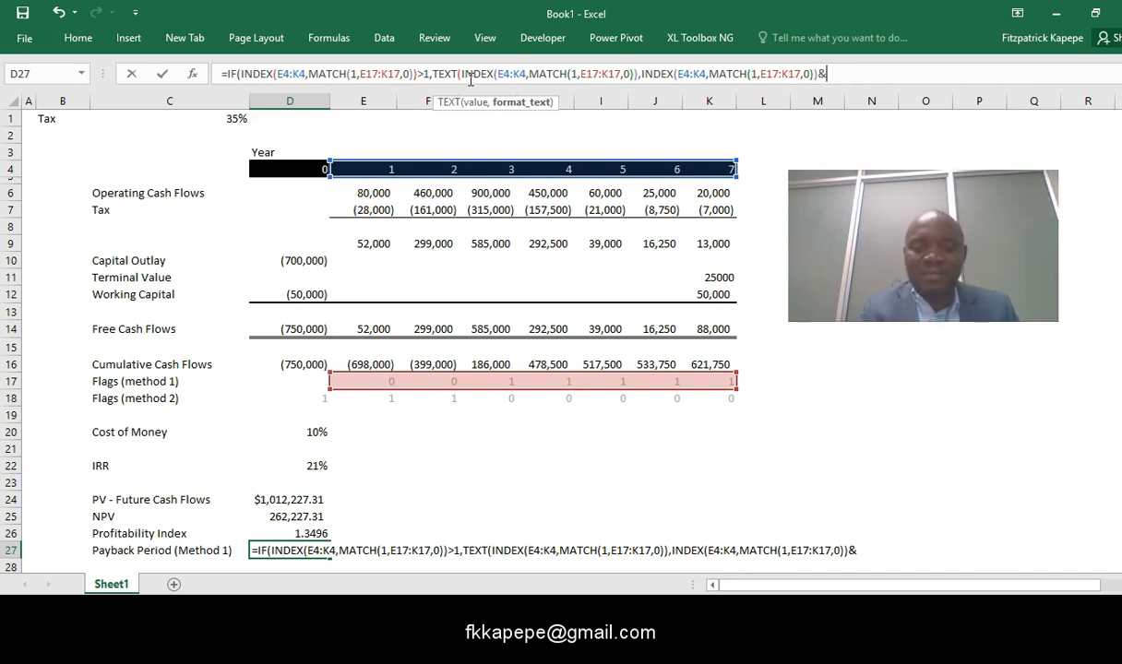
type("\" \"")
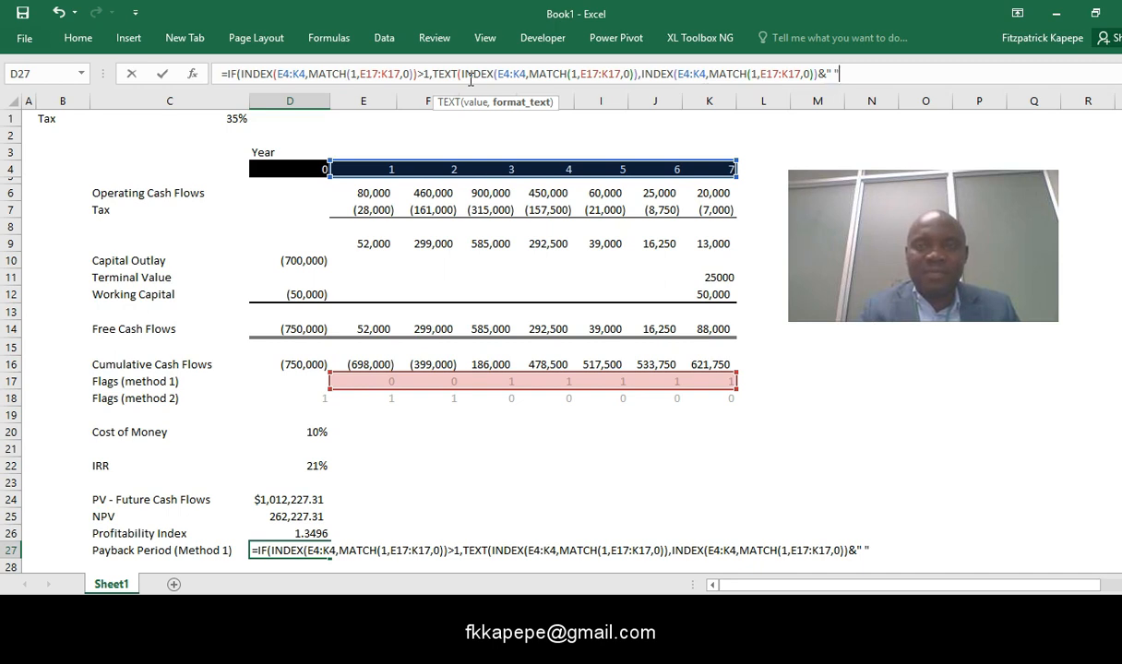
type(" \"&")
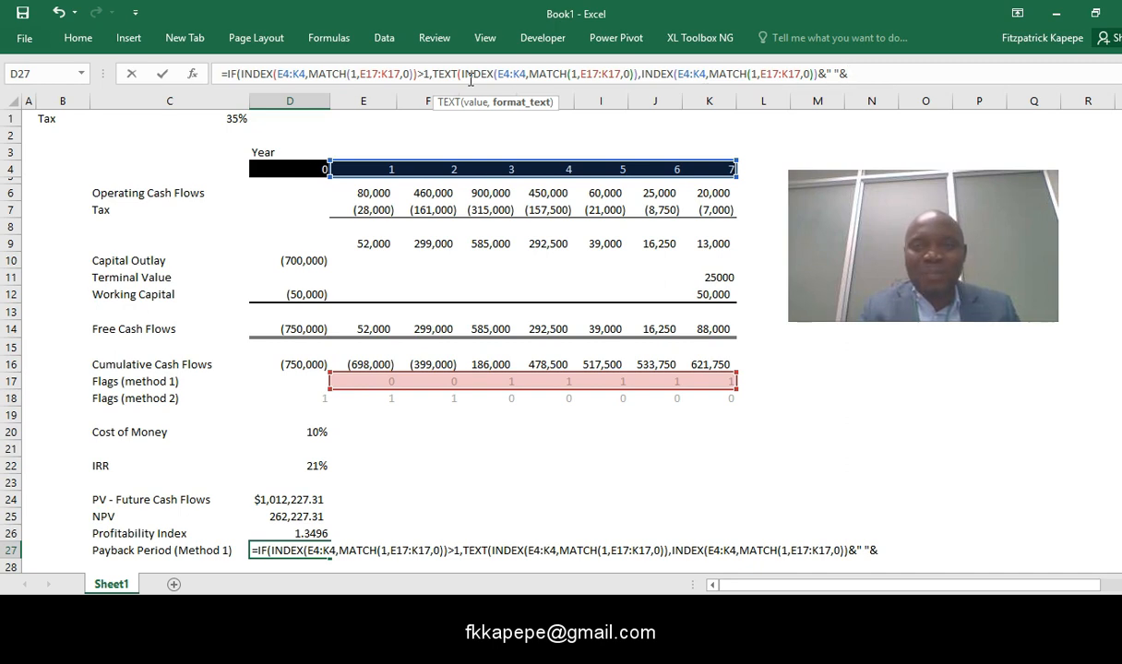
type("\"years\"")
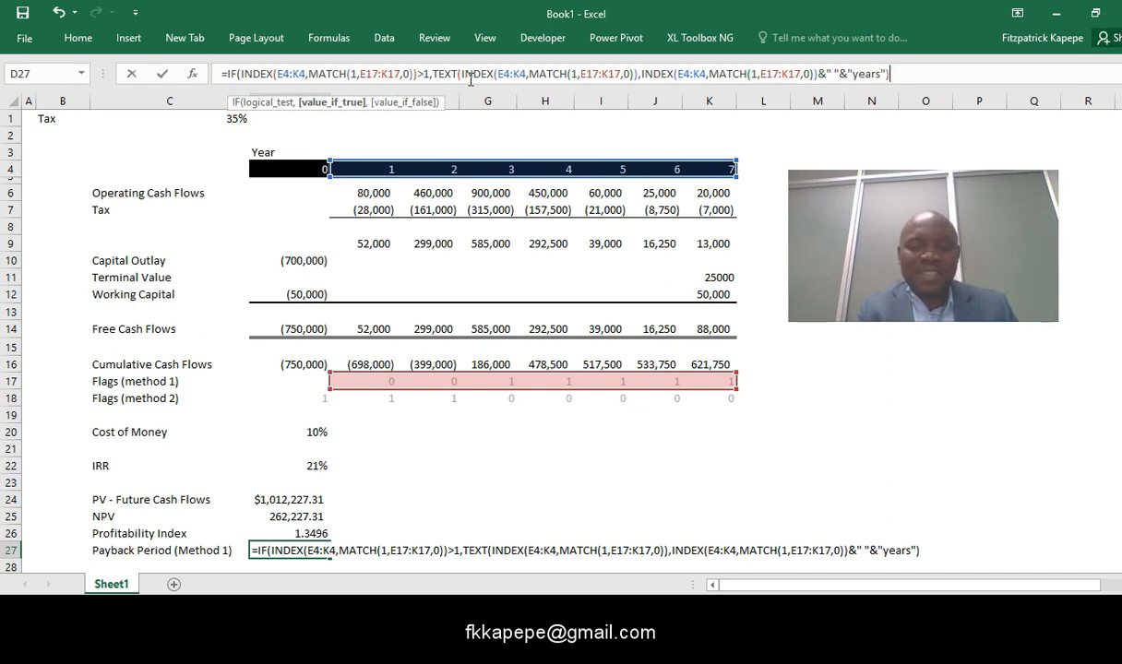
- Complete the D27 IF formula with INDEX(E4:K4,MATCH(1,E17:K17,0))&" "&"year" as its value-if-false argument
type(",")
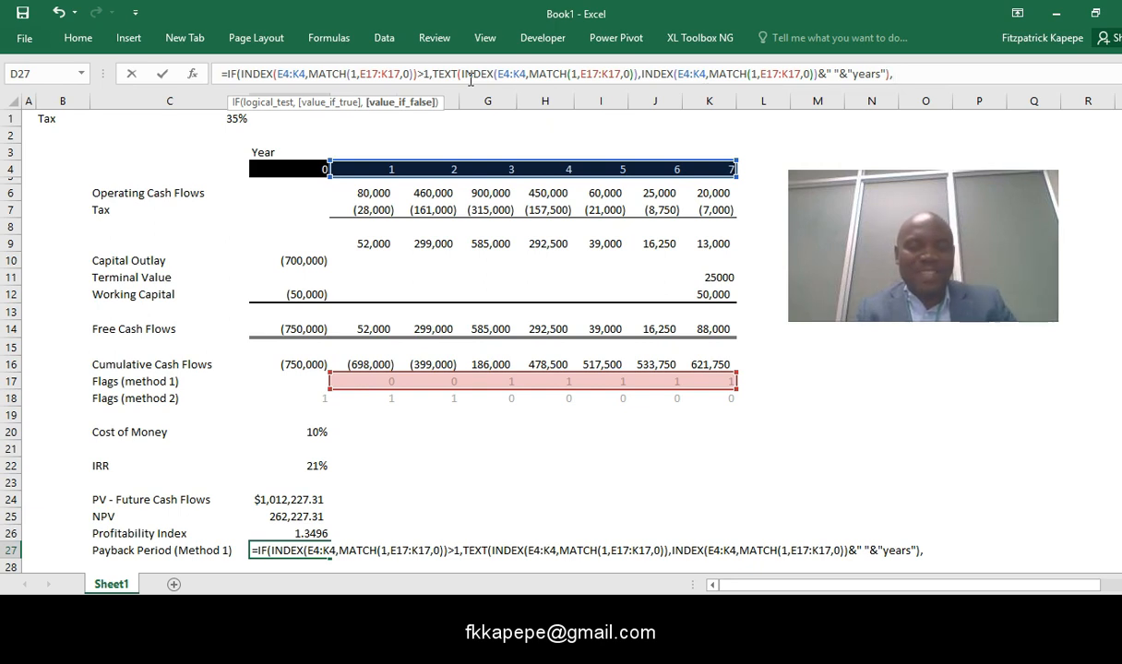
type("INDEX(E4:K4,MATCH(1,E17:K17,0))")
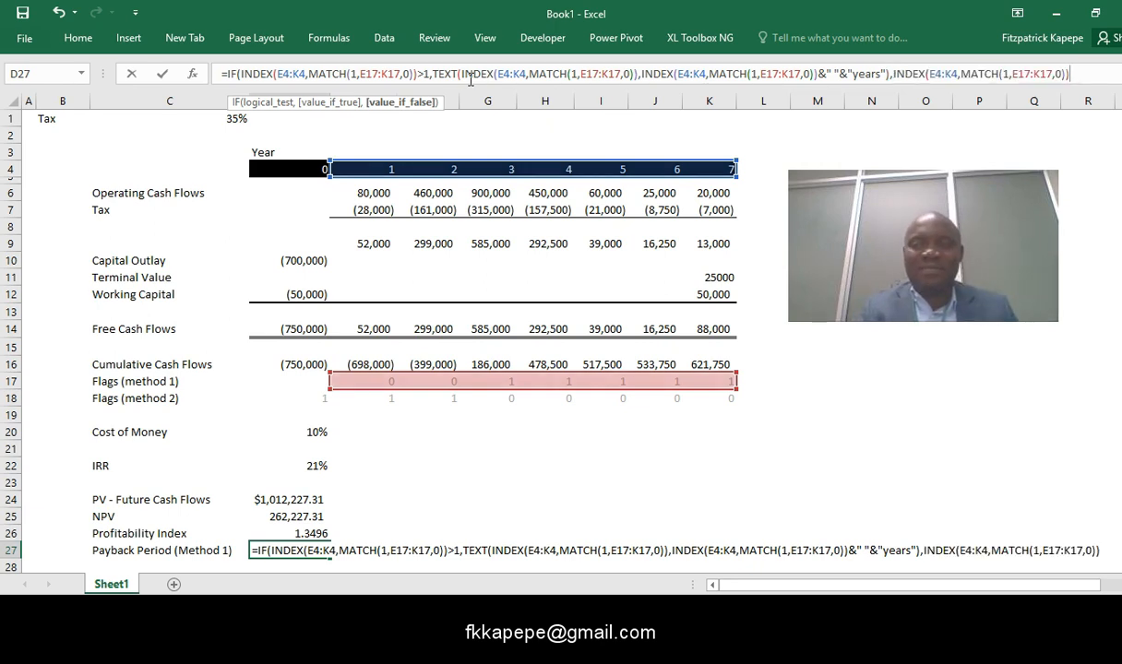
type("&")
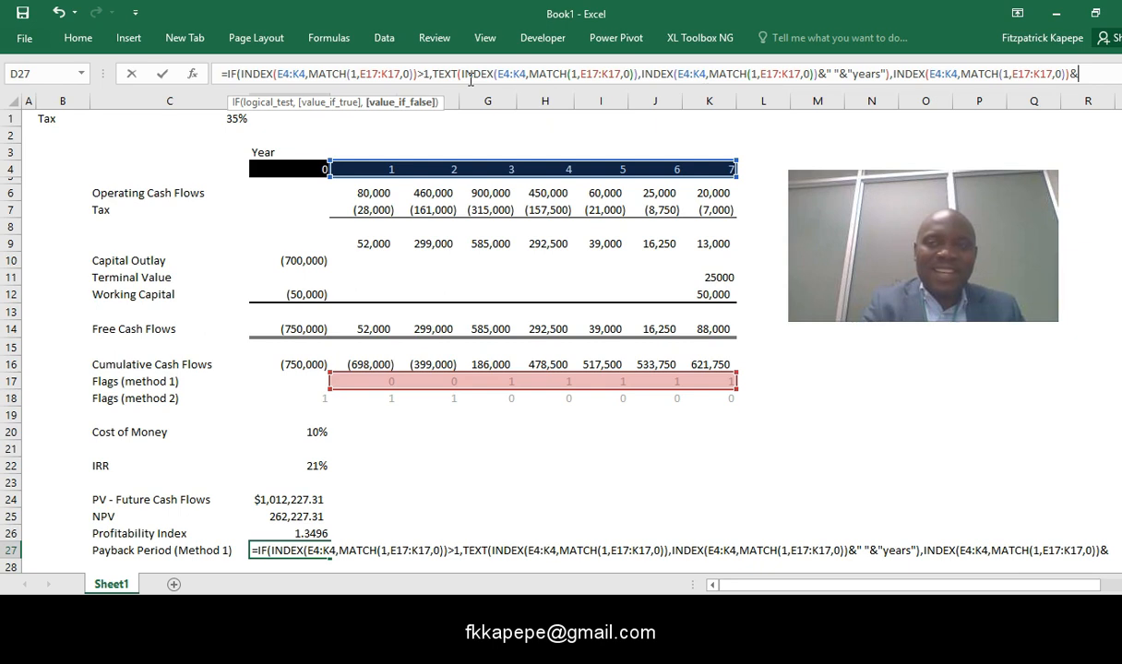
type("\" \"&")
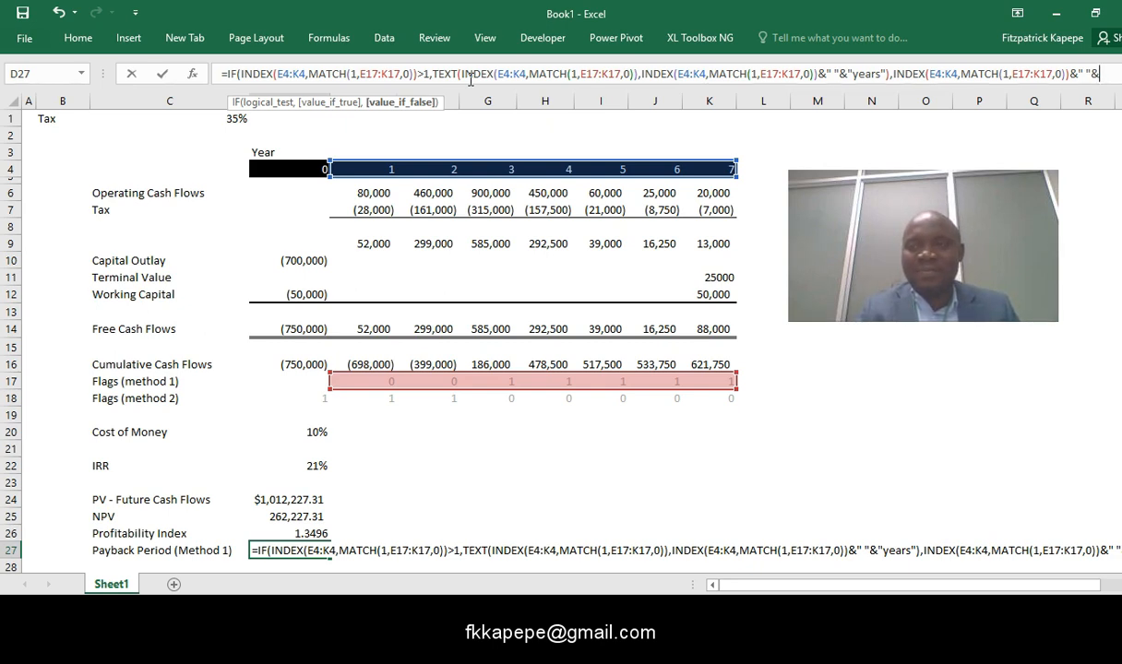
type("\"y")
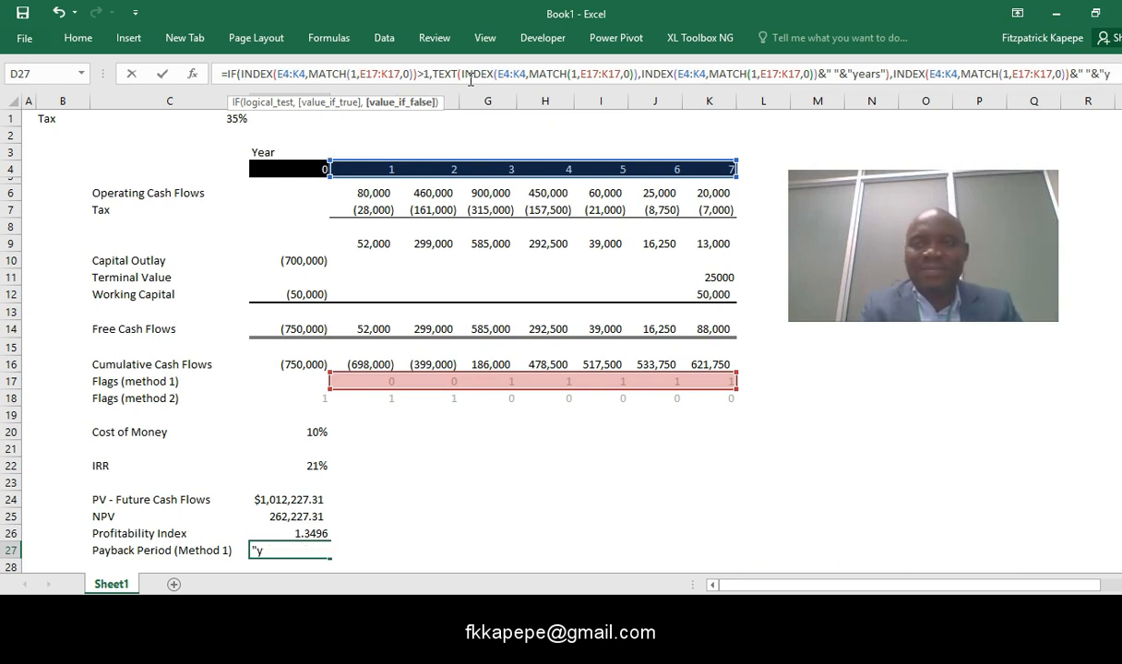
type("ear")
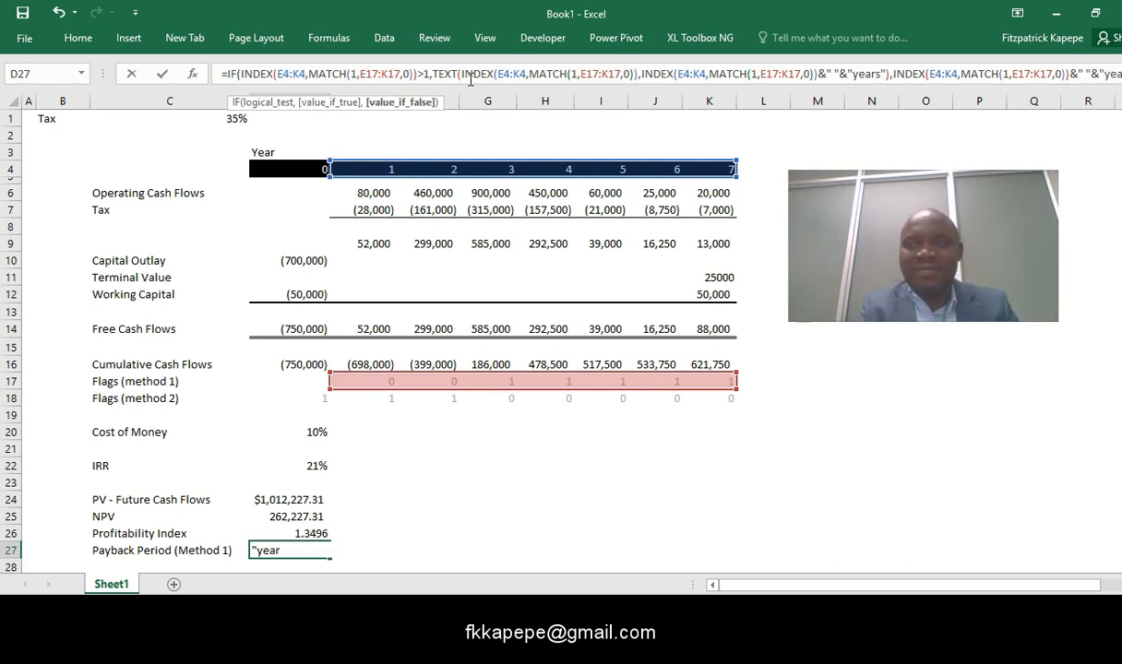
type("\"")
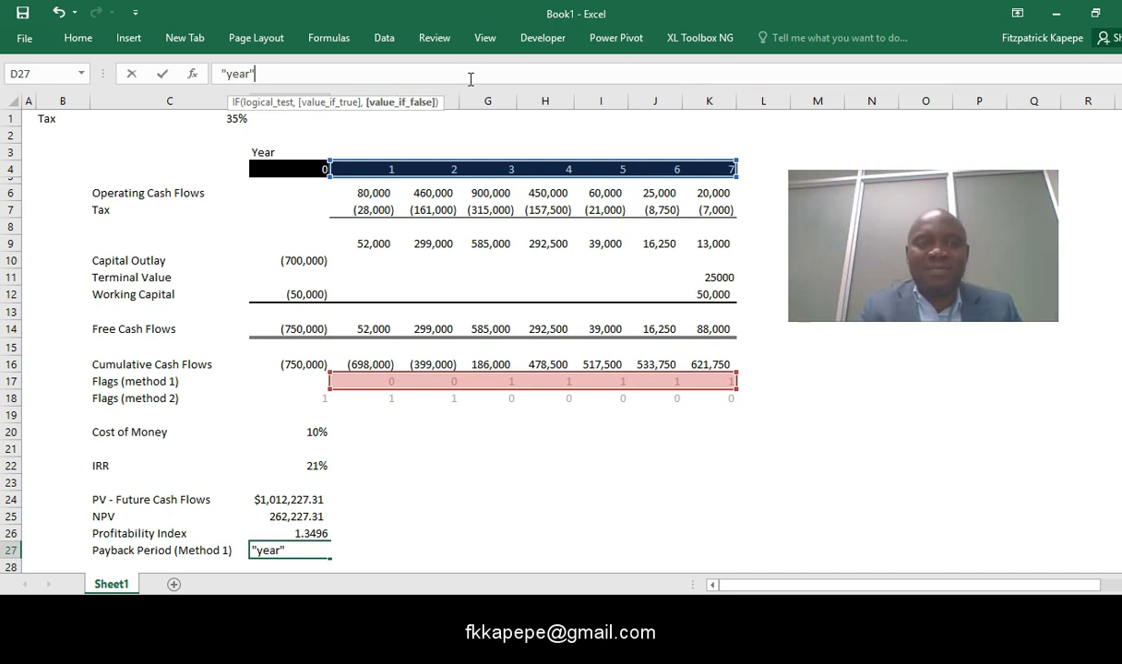
type(")")
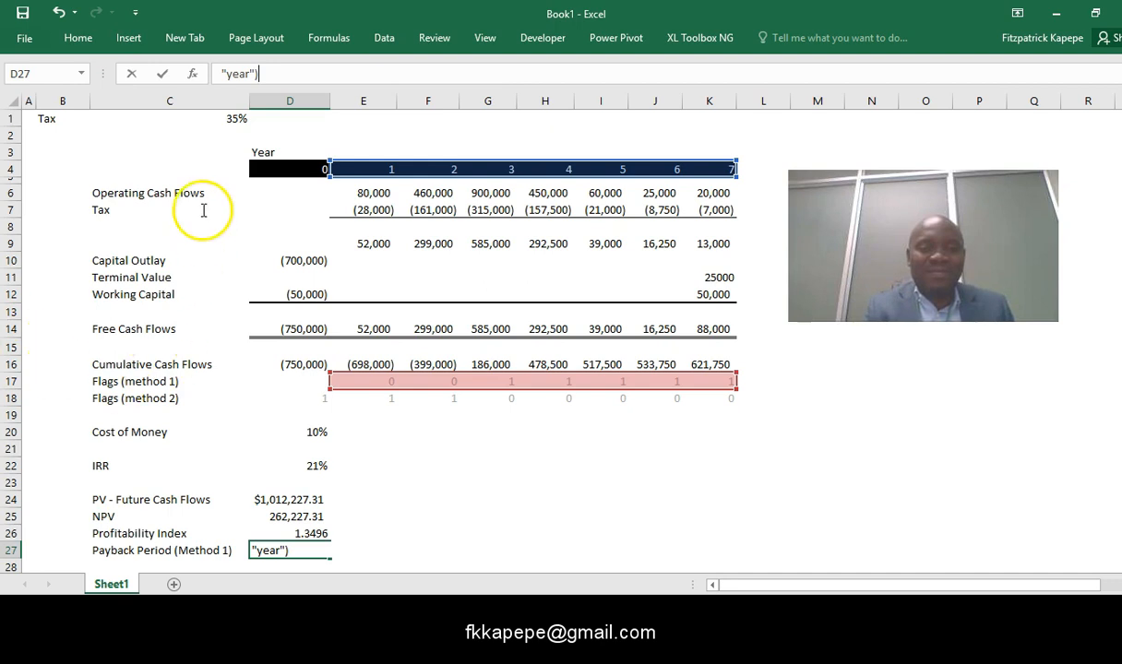
key("Return")
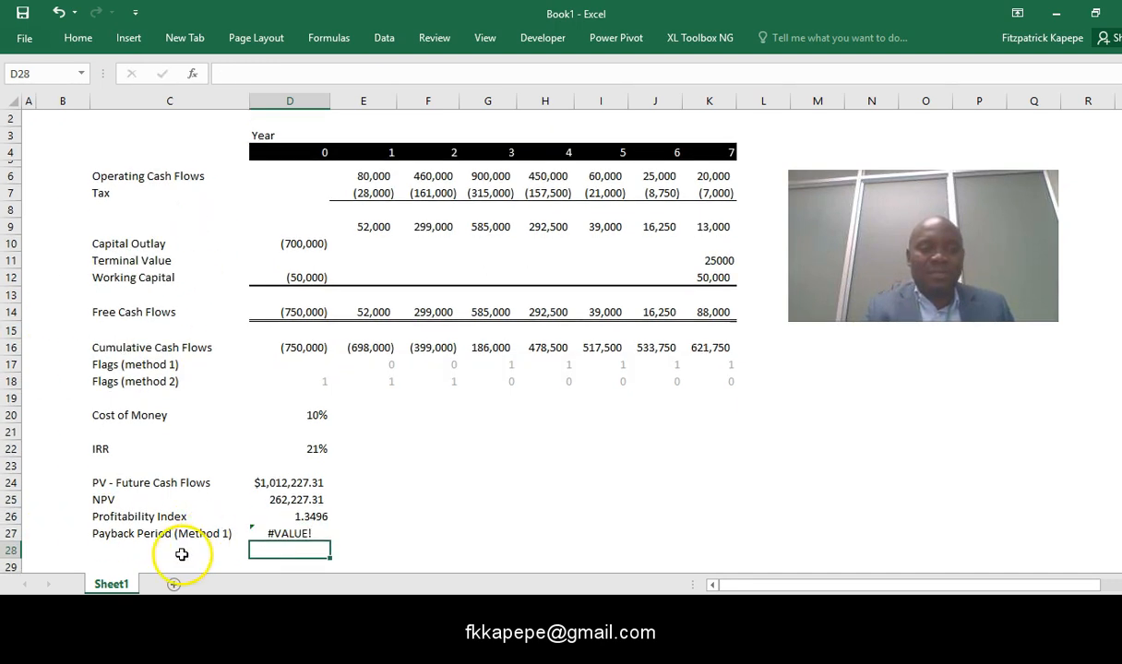
- Remove the TEXT function name and its first INDEX-MATCH argument from the D27 formula, keeping the INDEX-MATCH joined to "years"
left_click(272, 535)
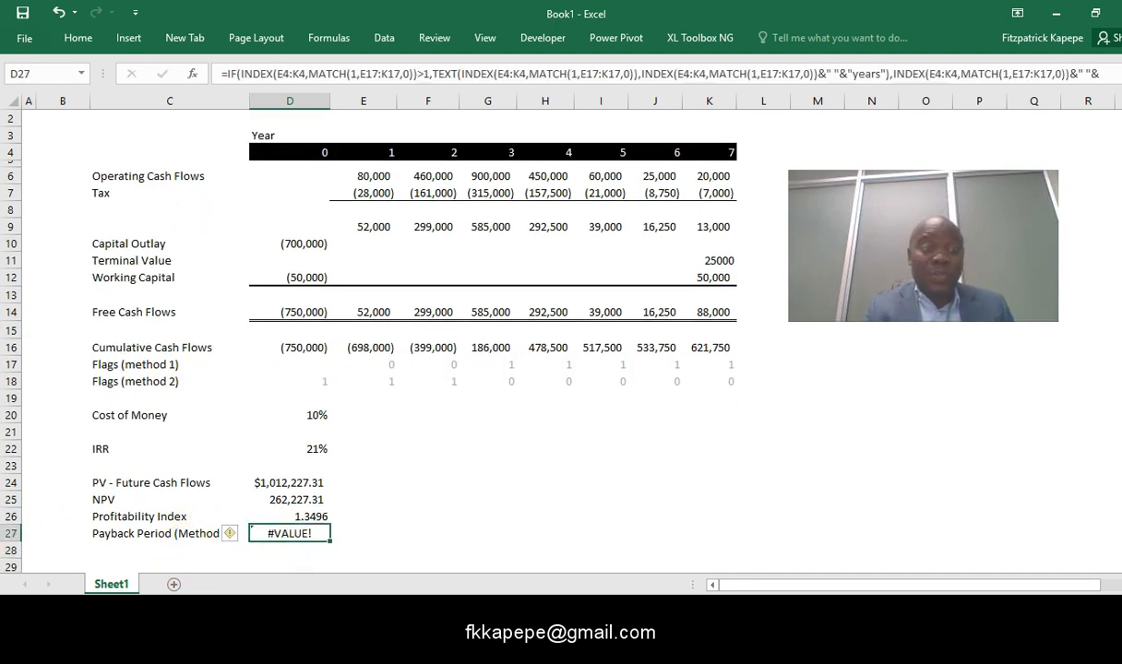
left_click(434, 465)
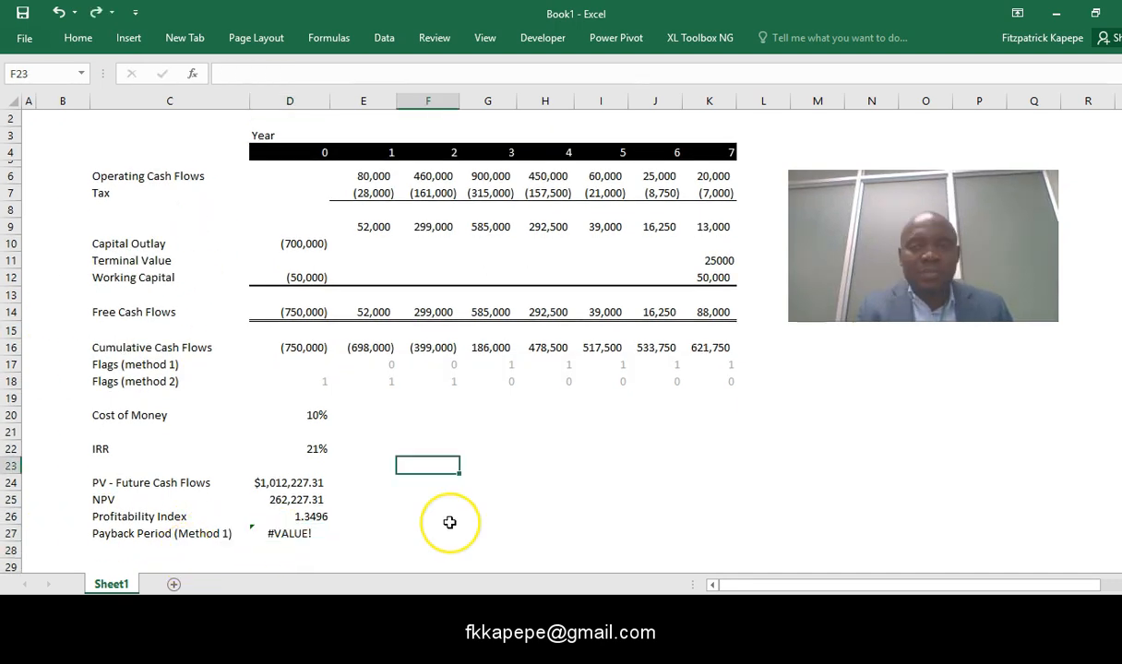
left_click(291, 533)
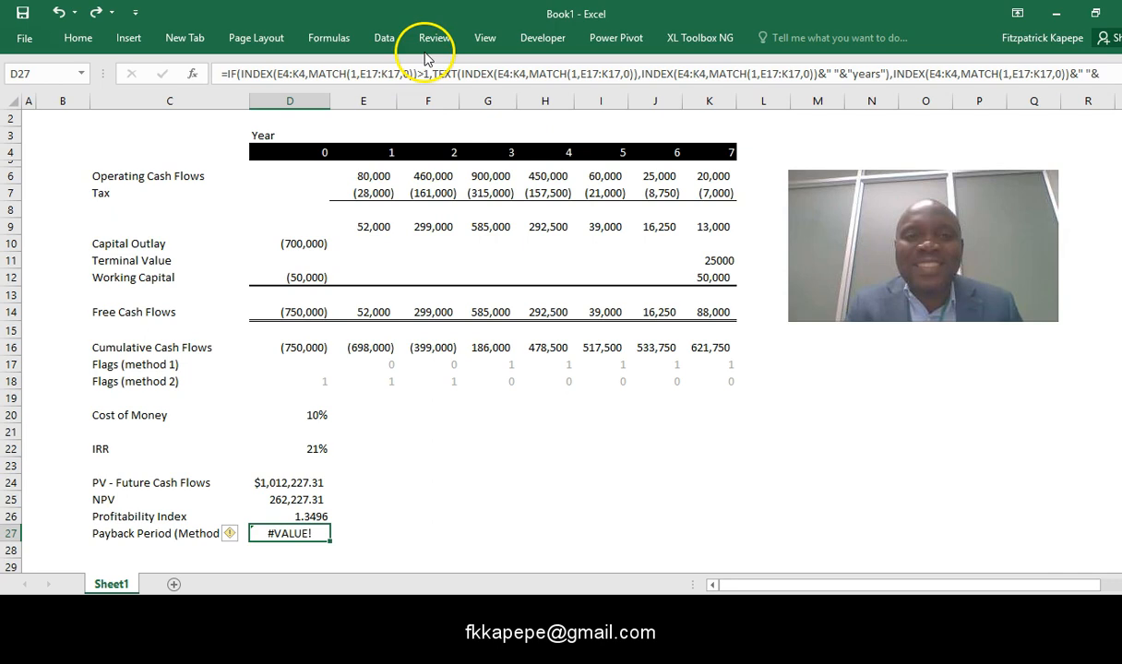
left_click(461, 74)
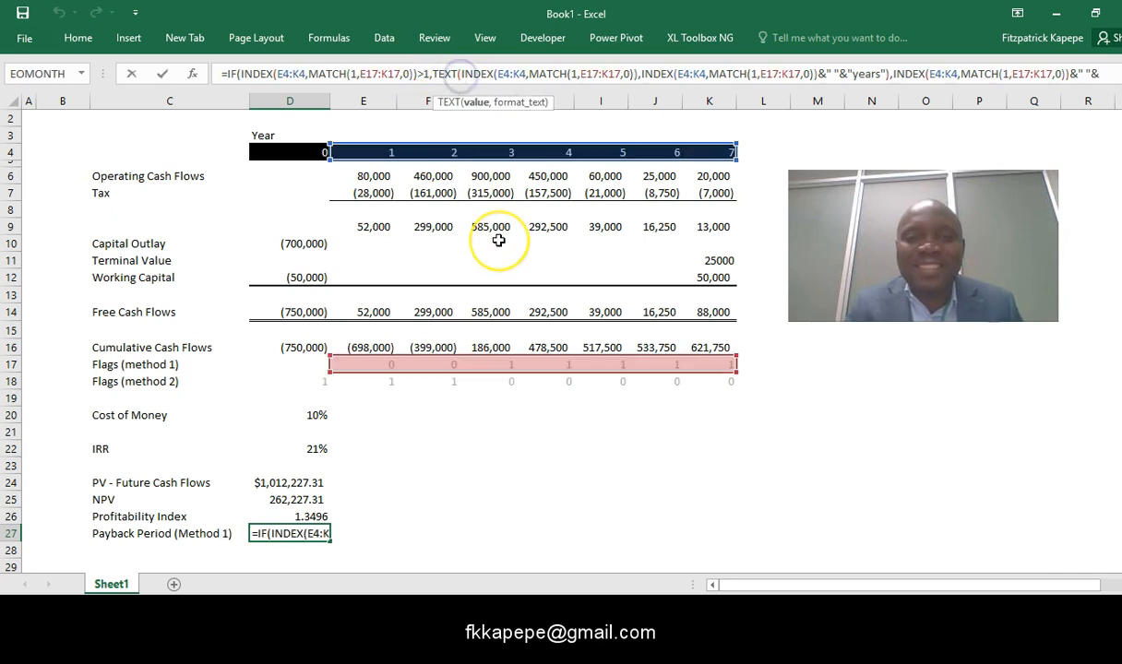
key("BackSpace")
key("BackSpace")
key("BackSpace")
key("BackSpace")
key("BackSpace")
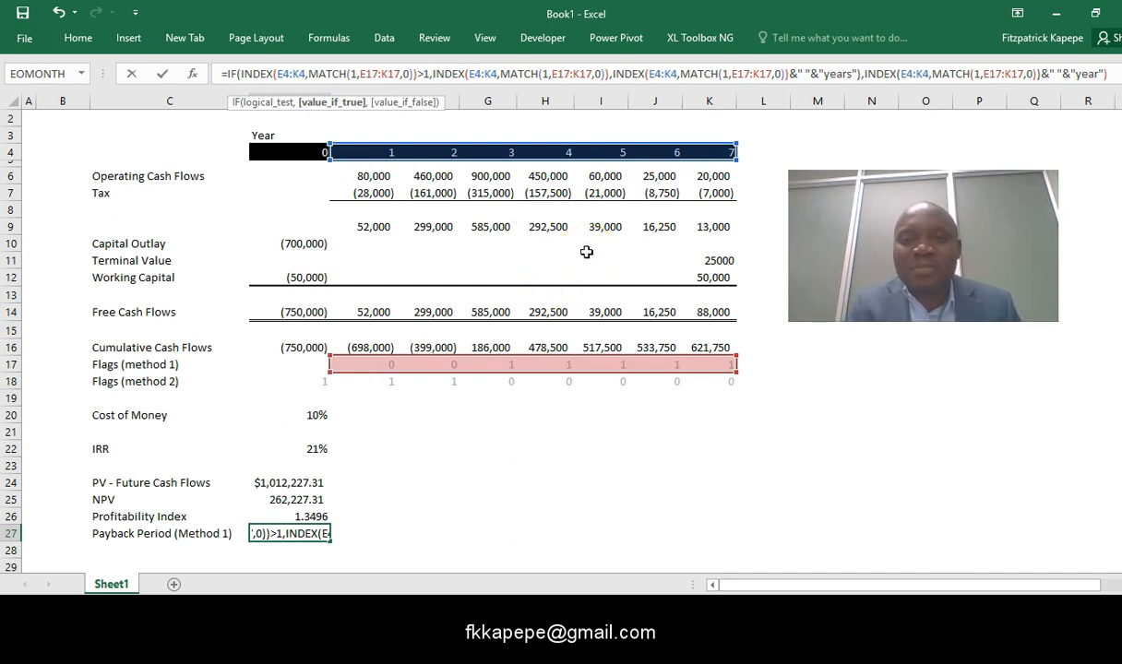
left_click(614, 74)
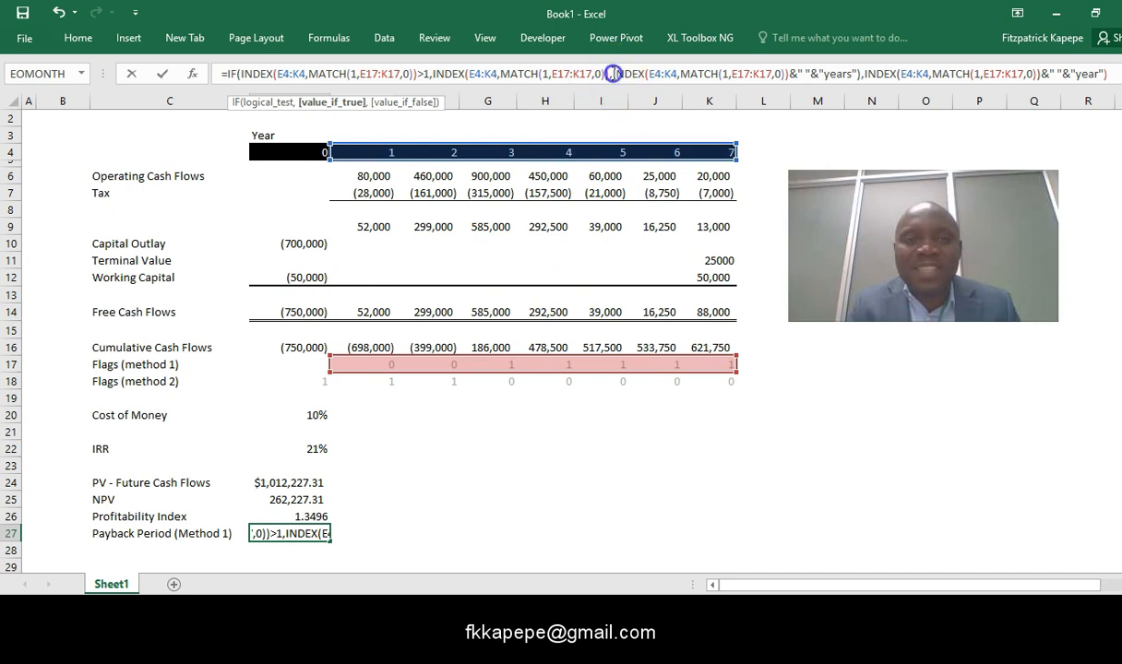
key("BackSpace")
key("BackSpace")
key("BackSpace")
key("BackSpace")
key("BackSpace")
key("BackSpace")
key("BackSpace")
key("BackSpace")
key("BackSpace")
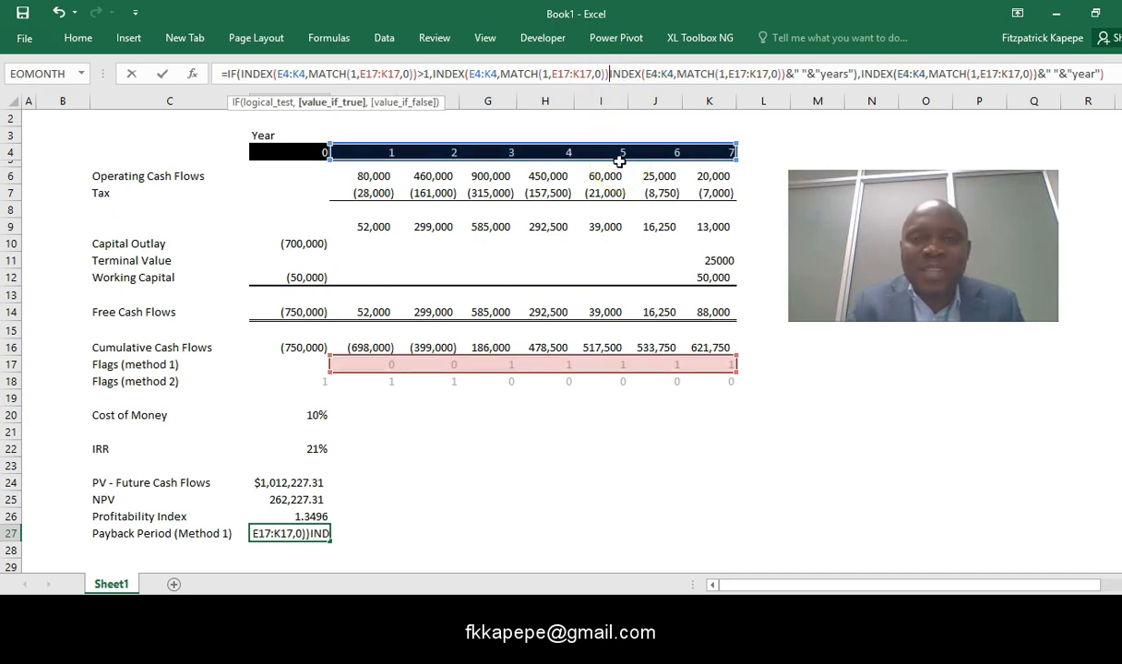
key("BackSpace")
key("BackSpace")
key("BackSpace")
key("BackSpace")
key("BackSpace")
key("BackSpace")
key("BackSpace")
key("BackSpace")
key("BackSpace")
key("BackSpace")
key("BackSpace")
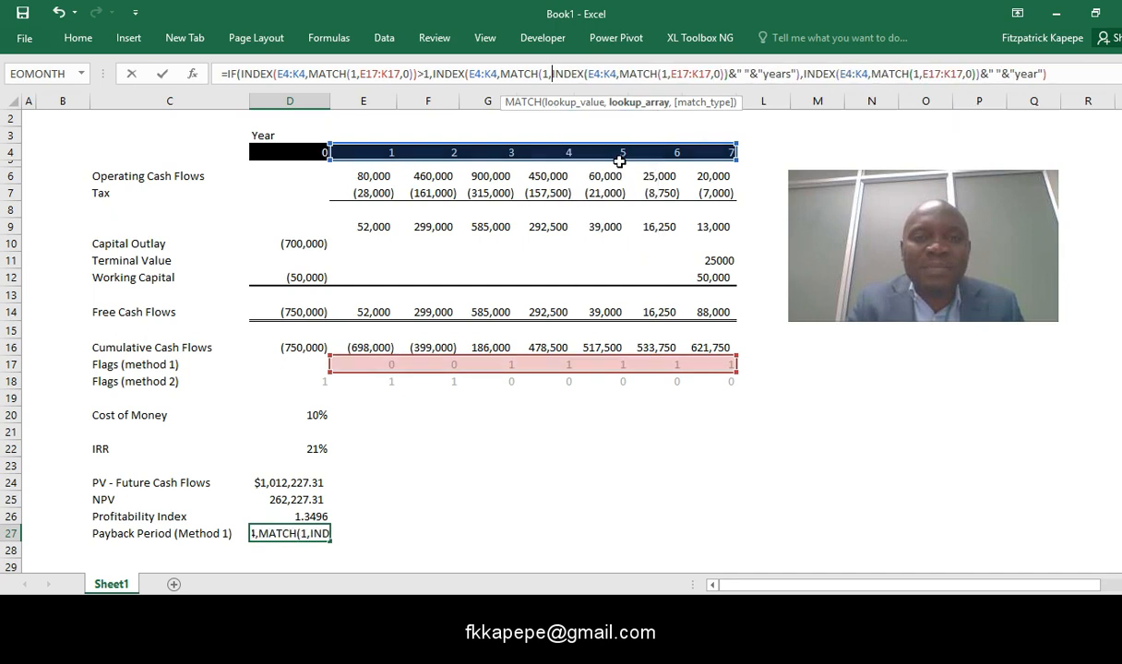
key("BackSpace")
key("BackSpace")
key("BackSpace")
key("BackSpace")
key("BackSpace")
key("BackSpace")
key("BackSpace")
key("BackSpace")
key("BackSpace")
key("BackSpace")
key("BackSpace")
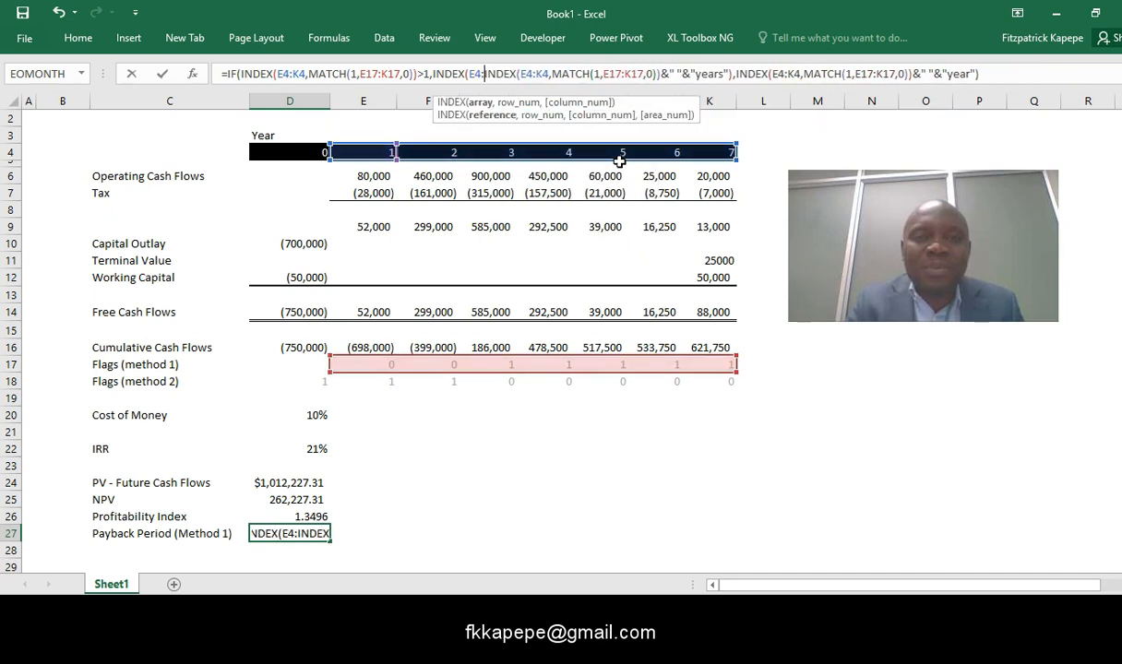
key("BackSpace")
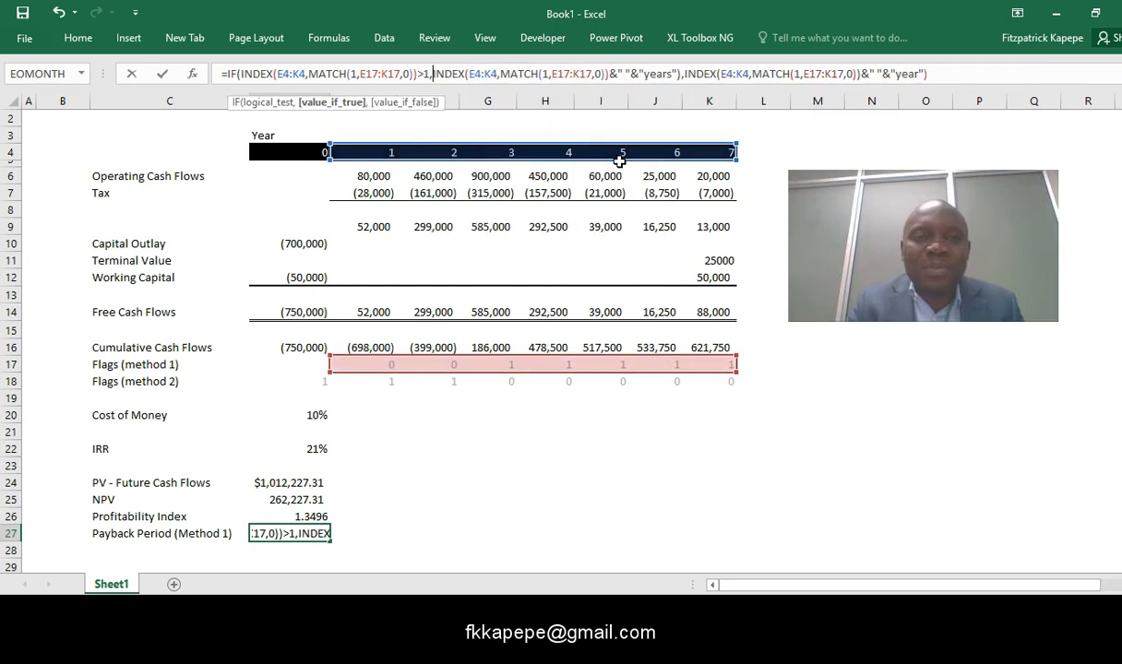
- Delete the leftover closing parenthesis after "years" in the D27 formula and commit it
left_click(680, 73)
key("BackSpace")
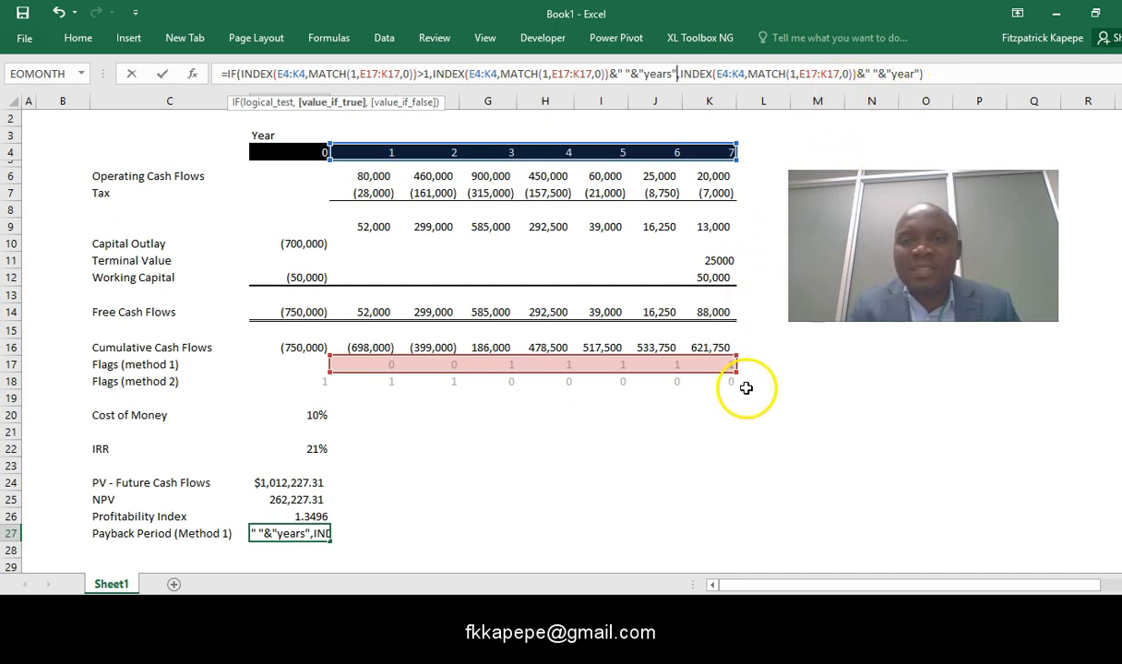
key("Return")
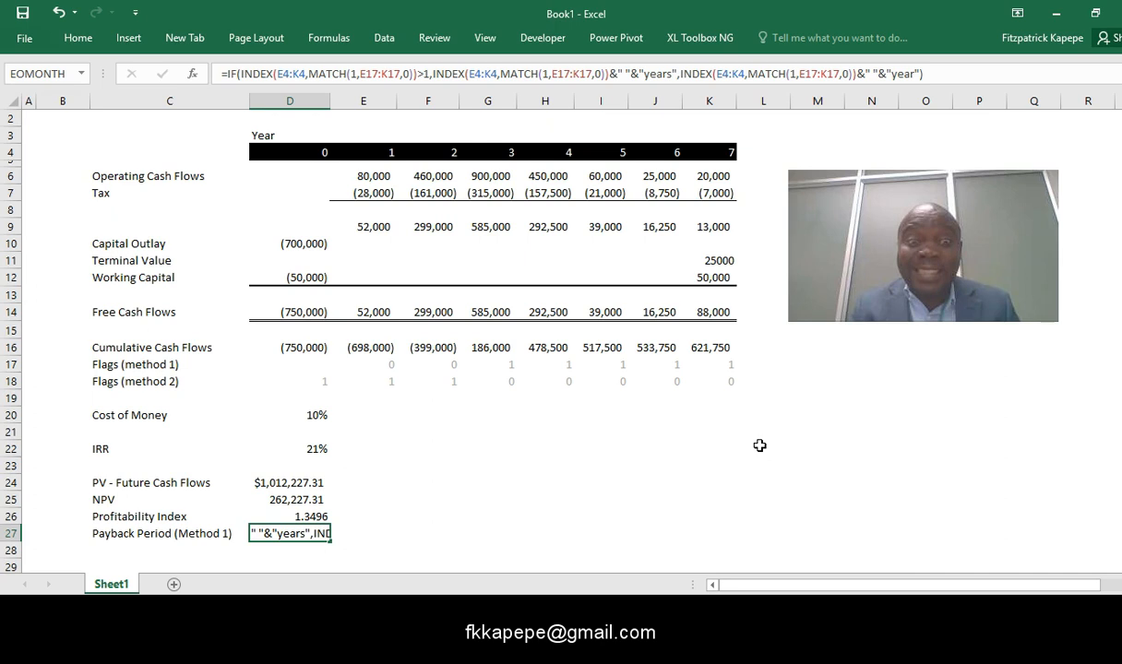
key("Return")
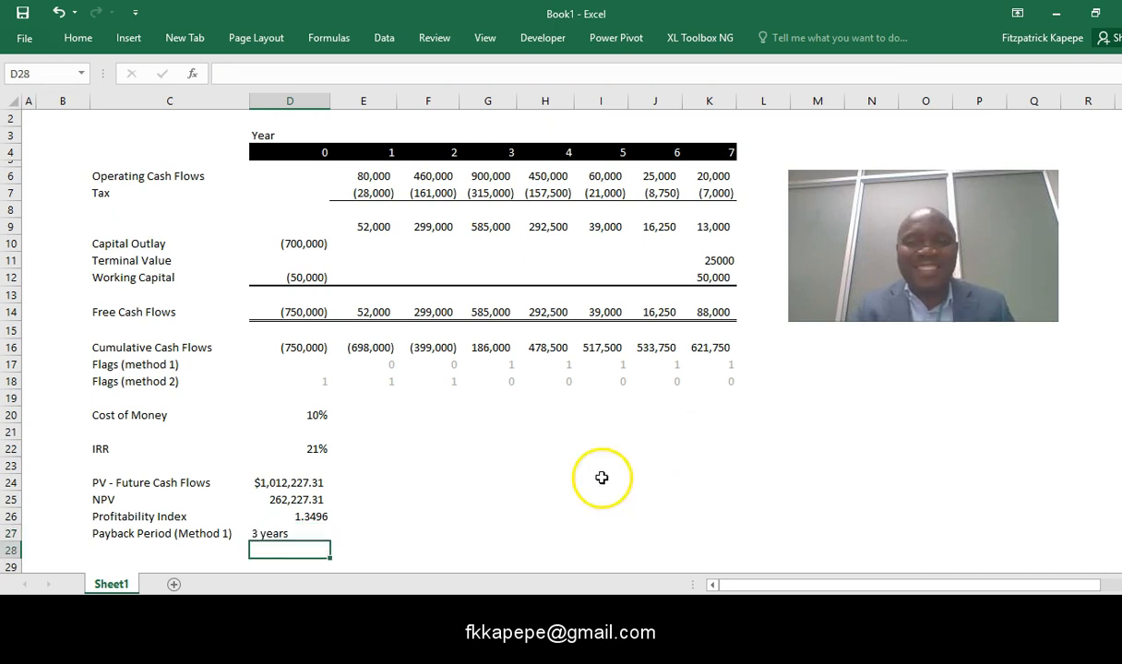
left_click(275, 534)
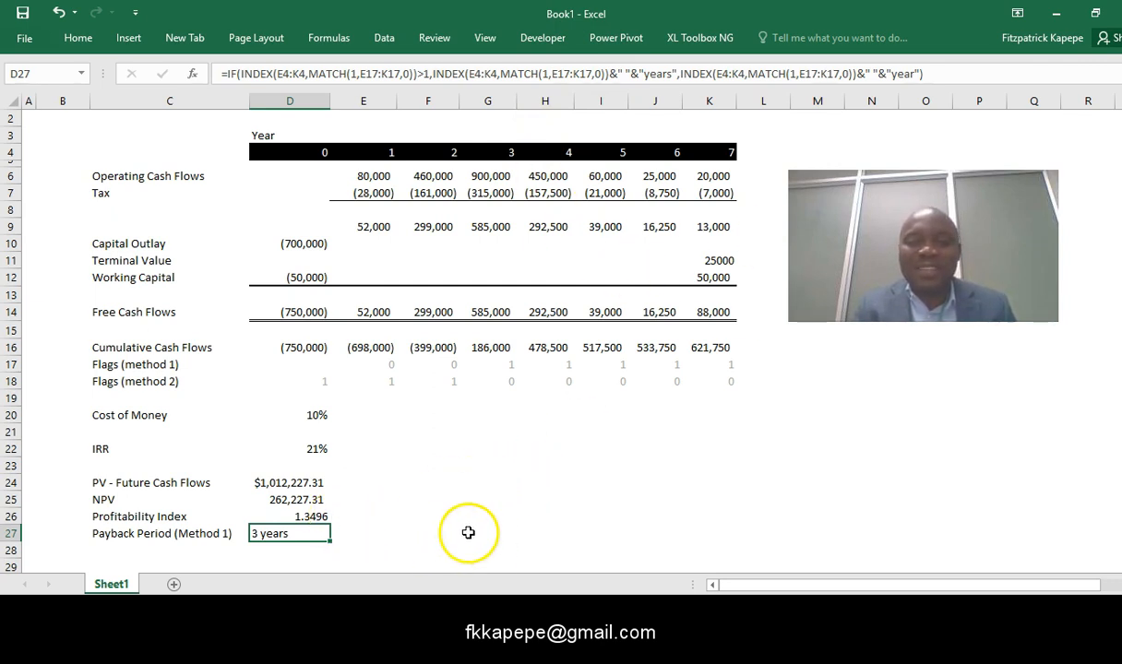
left_click(425, 521)
left_click(288, 534)
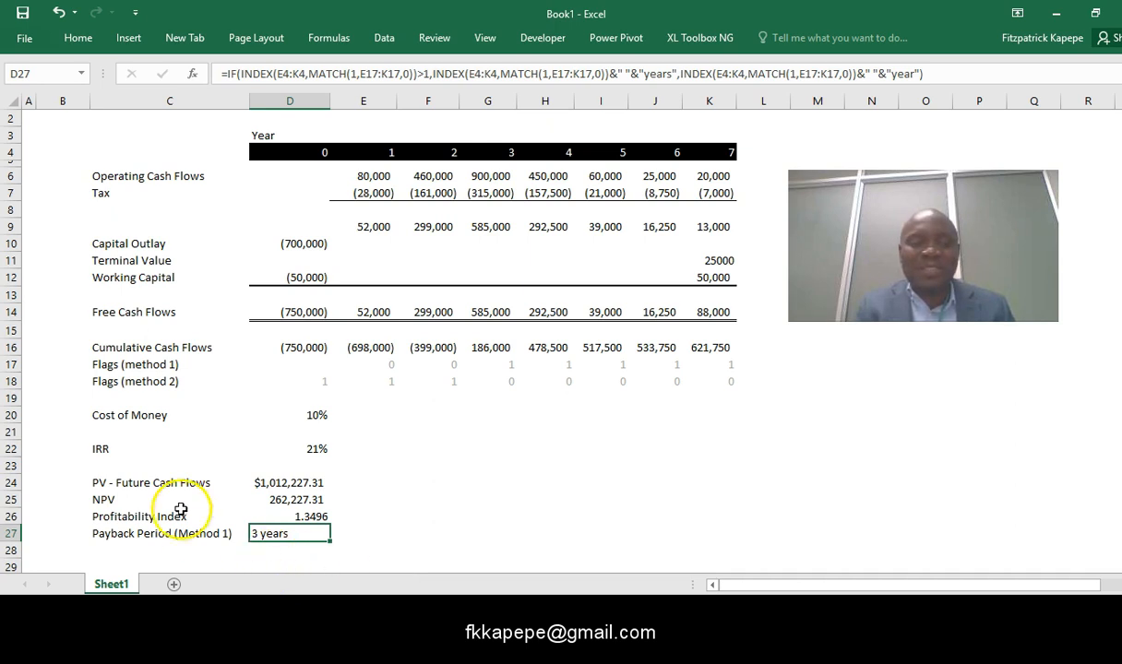
- Set the year 0 Capital Outlay in D10 to -10000 to test the payback period formula
left_click(300, 243)
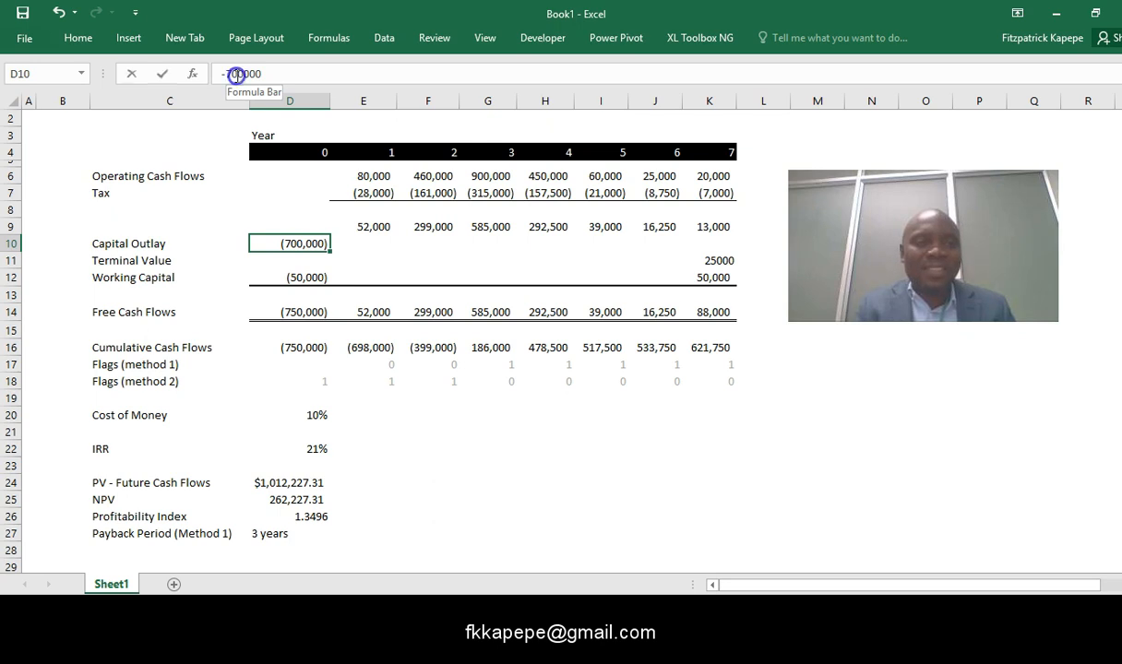
left_click(237, 76)
key("BackSpace")
key("BackSpace")
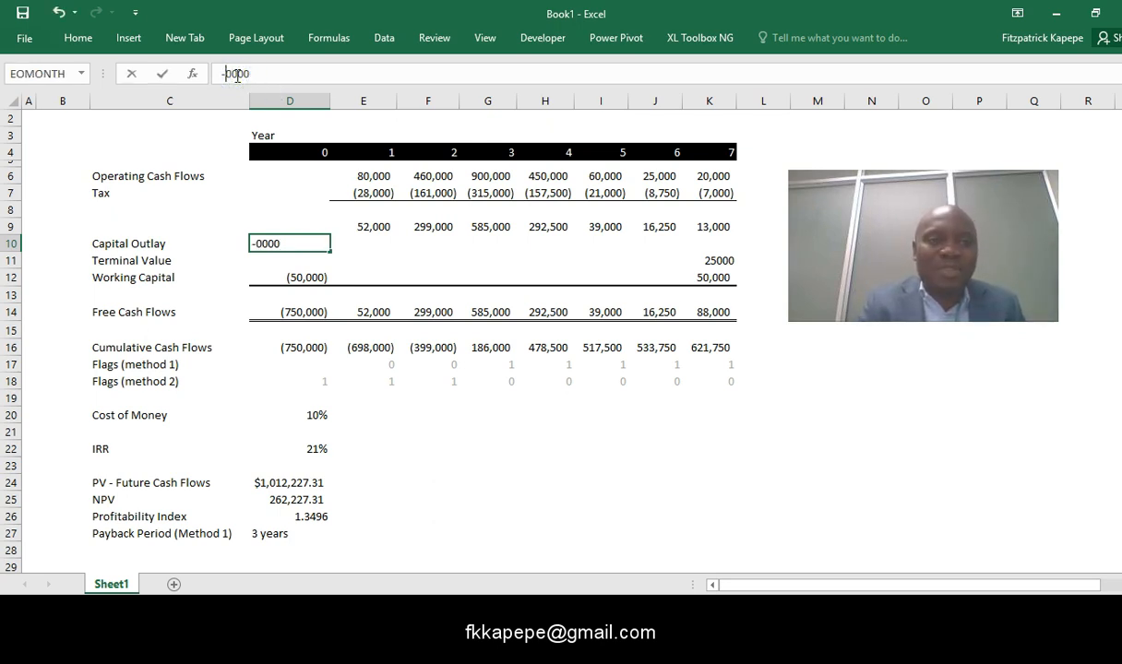
type("1")
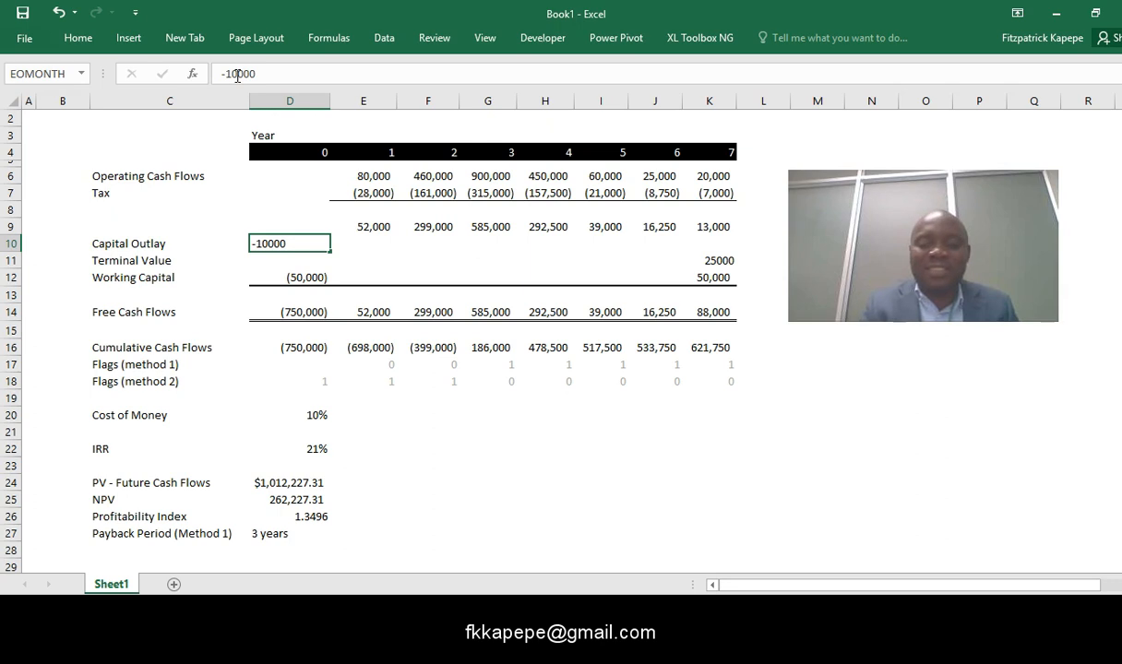
left_click(456, 433)
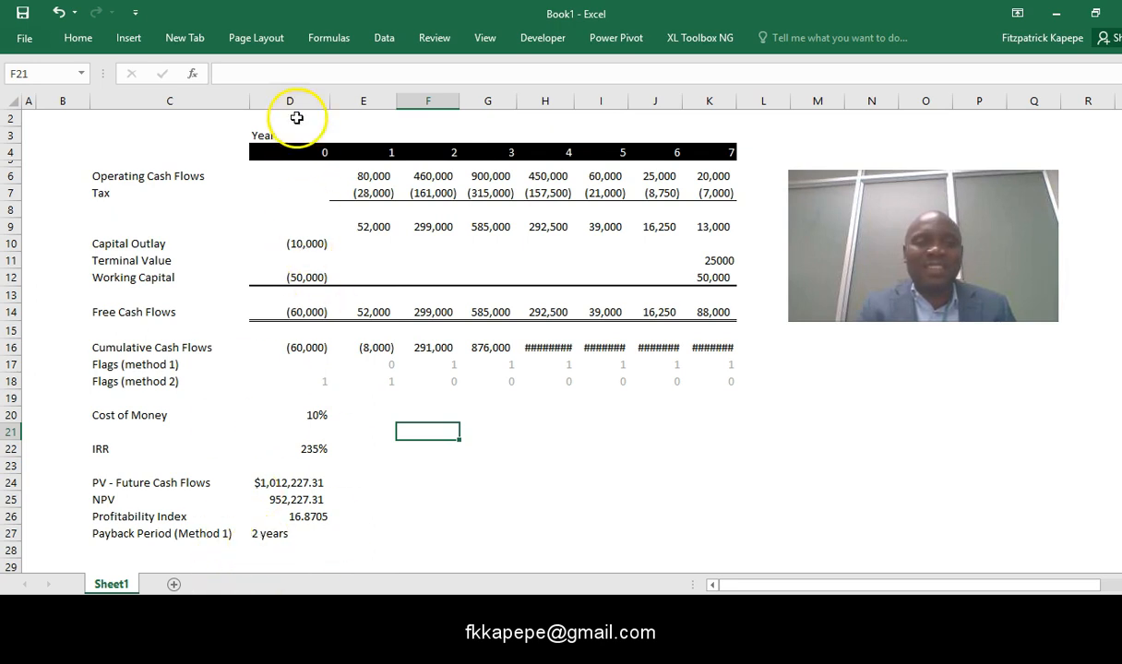
- Reduce the year 0 Capital Outlay in D10 to 0 to test the singular "year" result
left_click(302, 241)
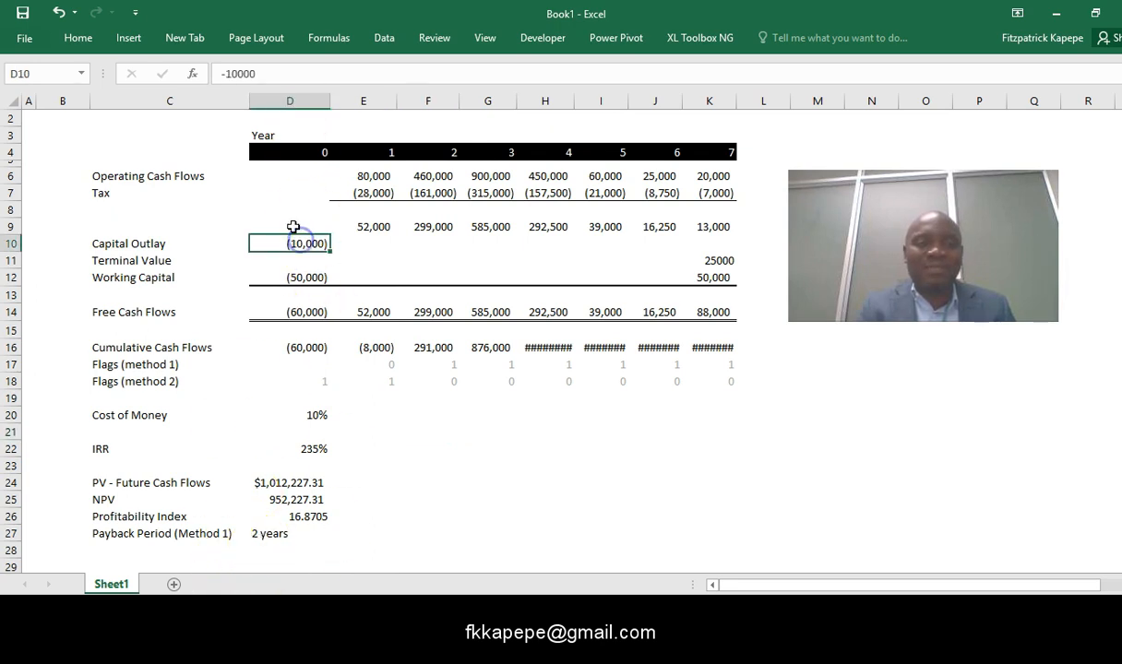
left_click(235, 74)
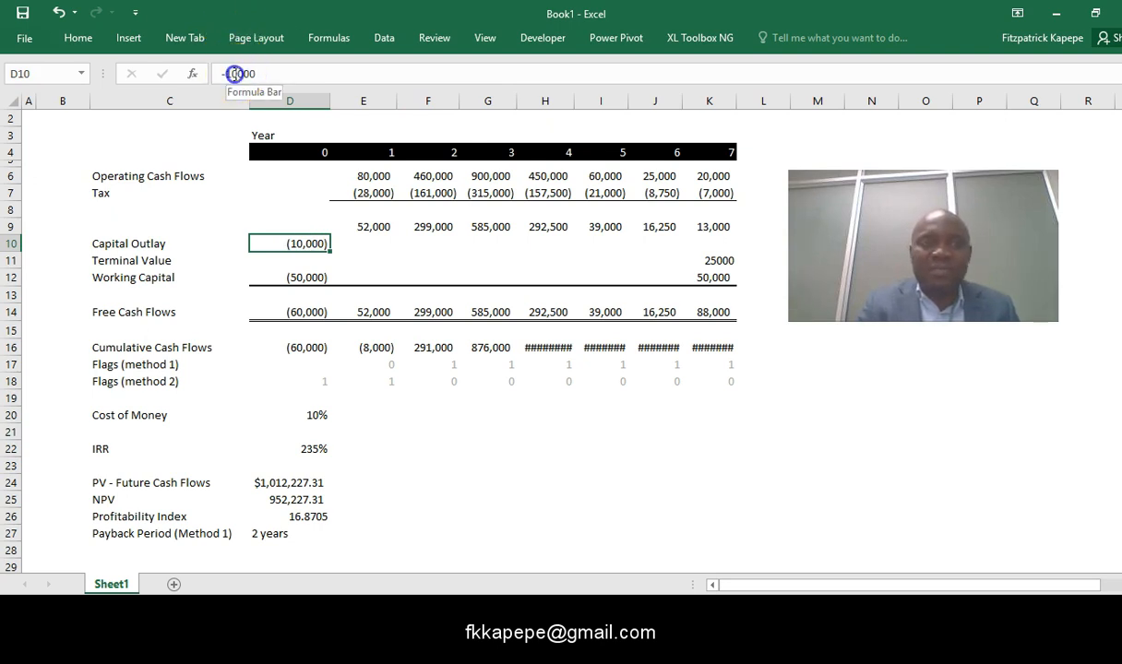
key("BackSpace")
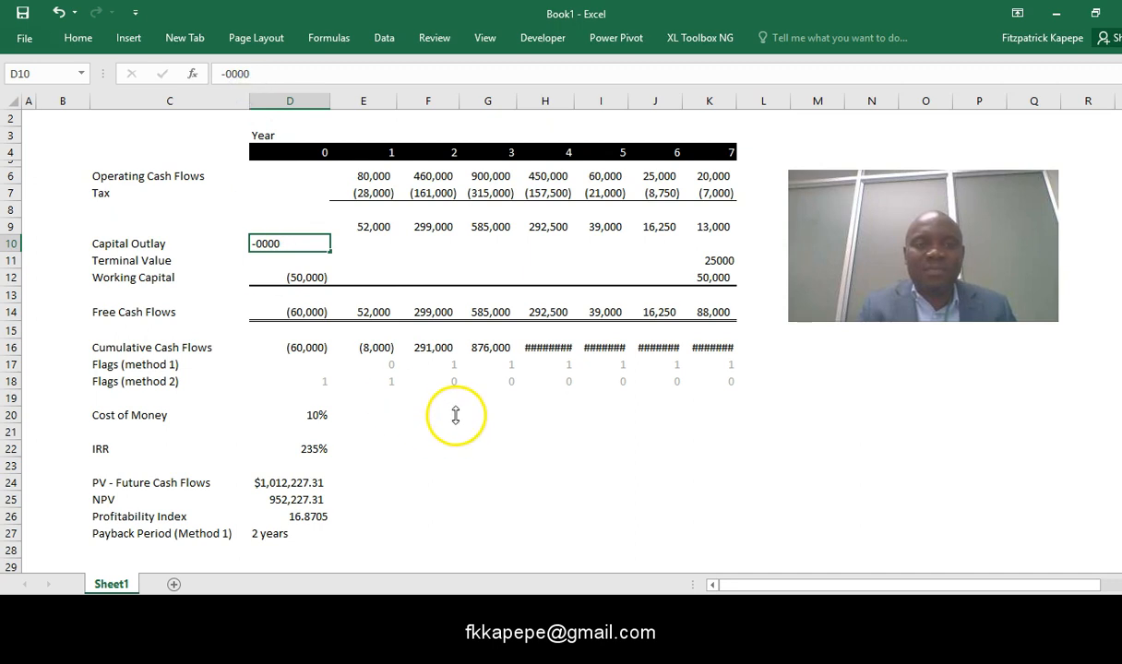
left_click(455, 415)
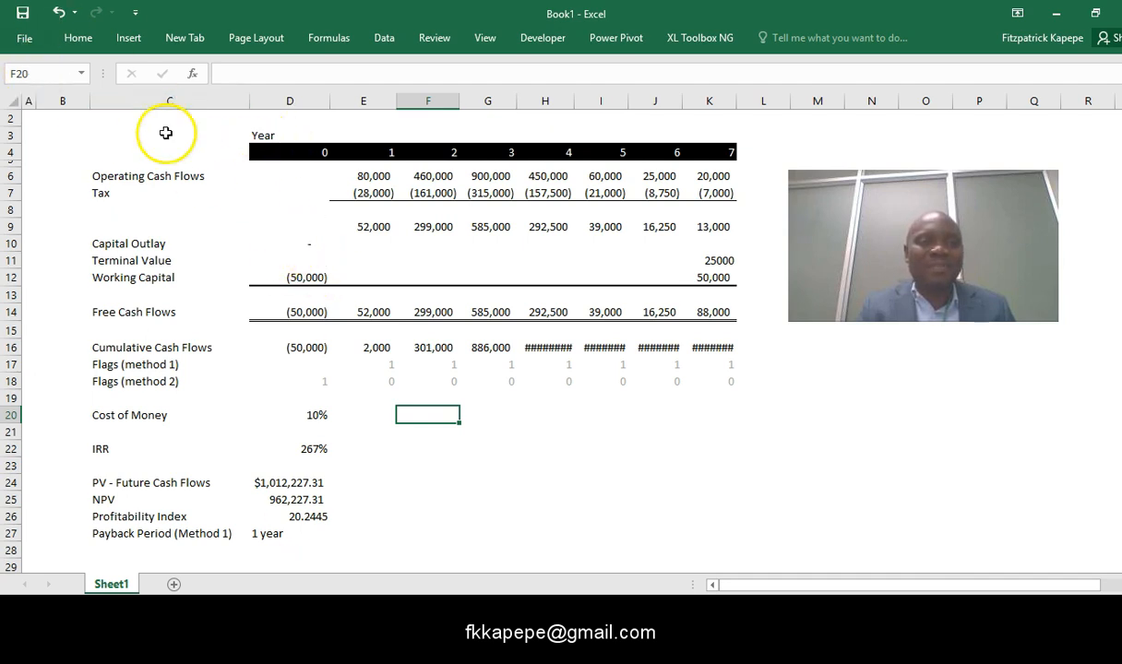
- Set the year 0 Capital Outlay in D10 to 7000000
left_click(316, 241)
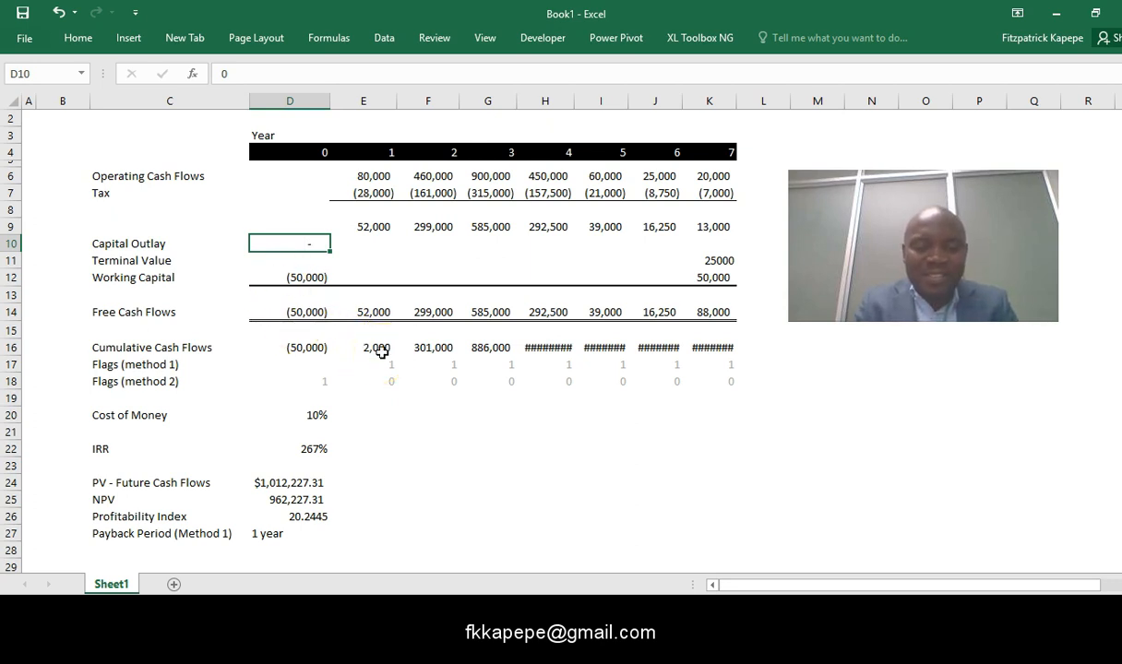
type("7000,000")
key("Return")
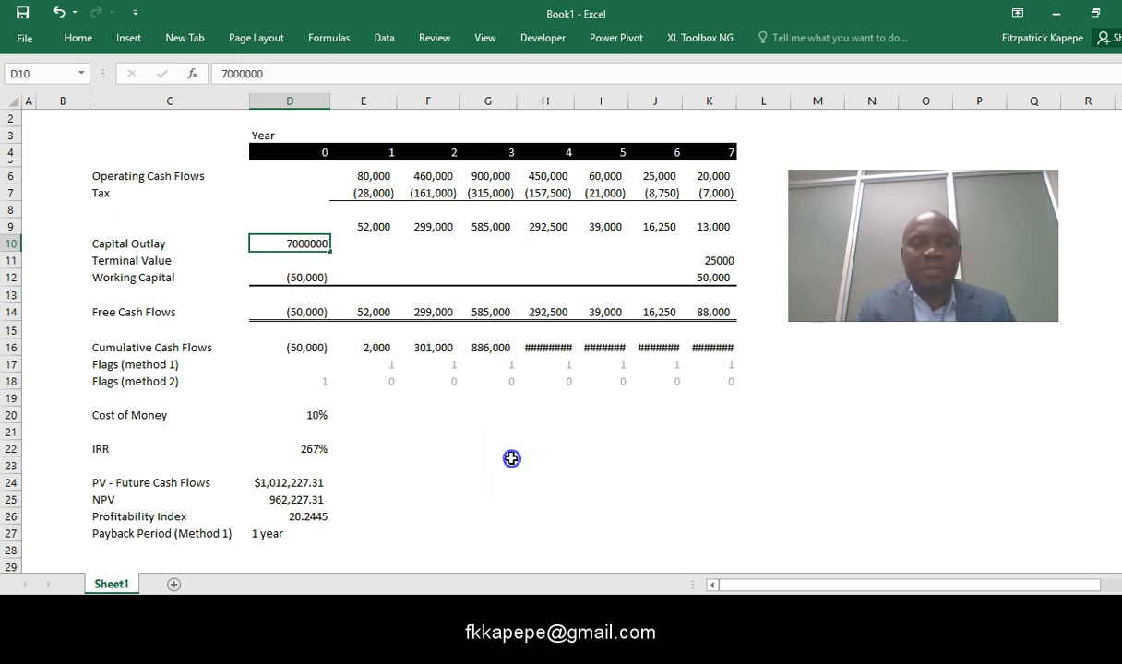
- Reduce the year 0 Capital Outlay in D10 to 700000 and widen column G slightly to fit its cumulative cash flow
left_click(305, 242)
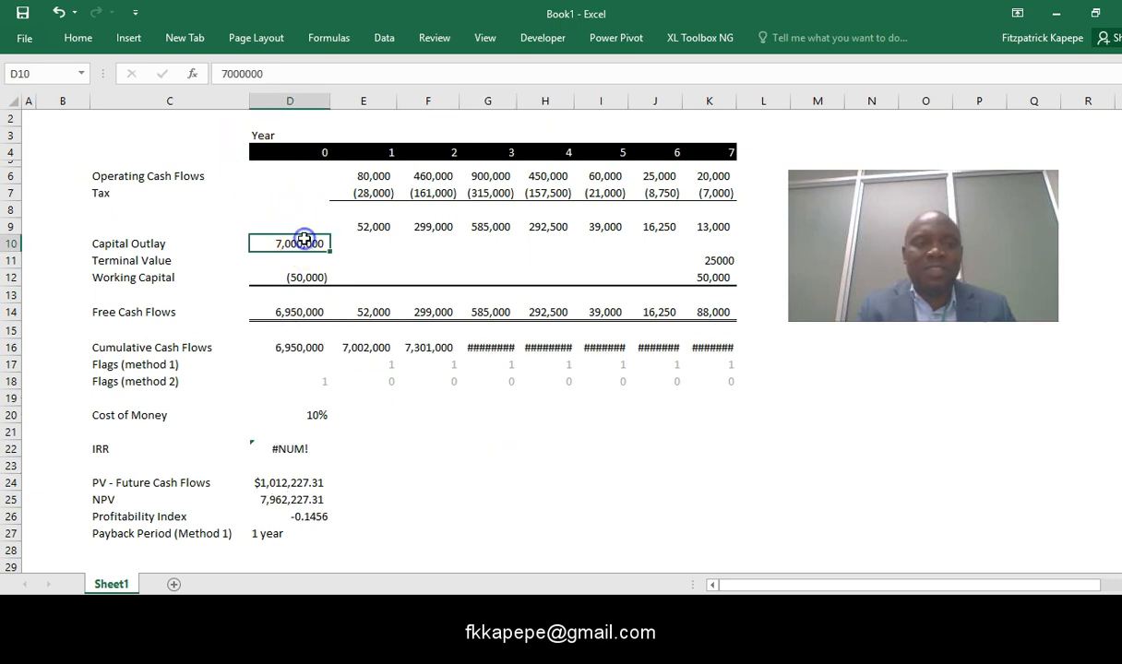
left_click(268, 74)
key("BackSpace")
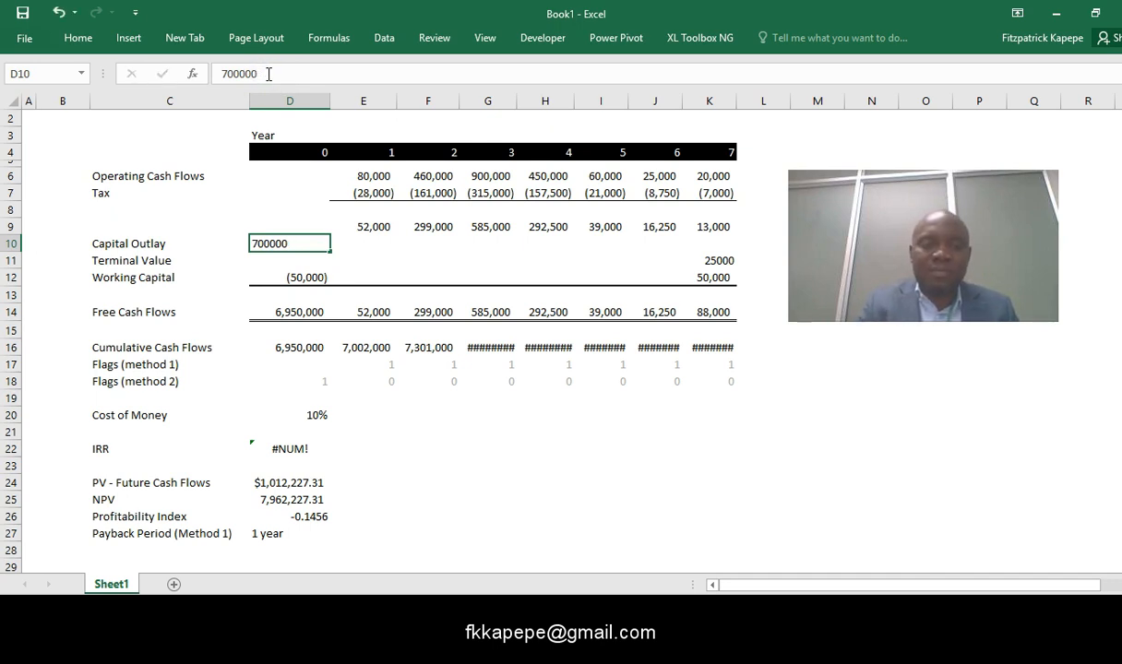
key("Return")
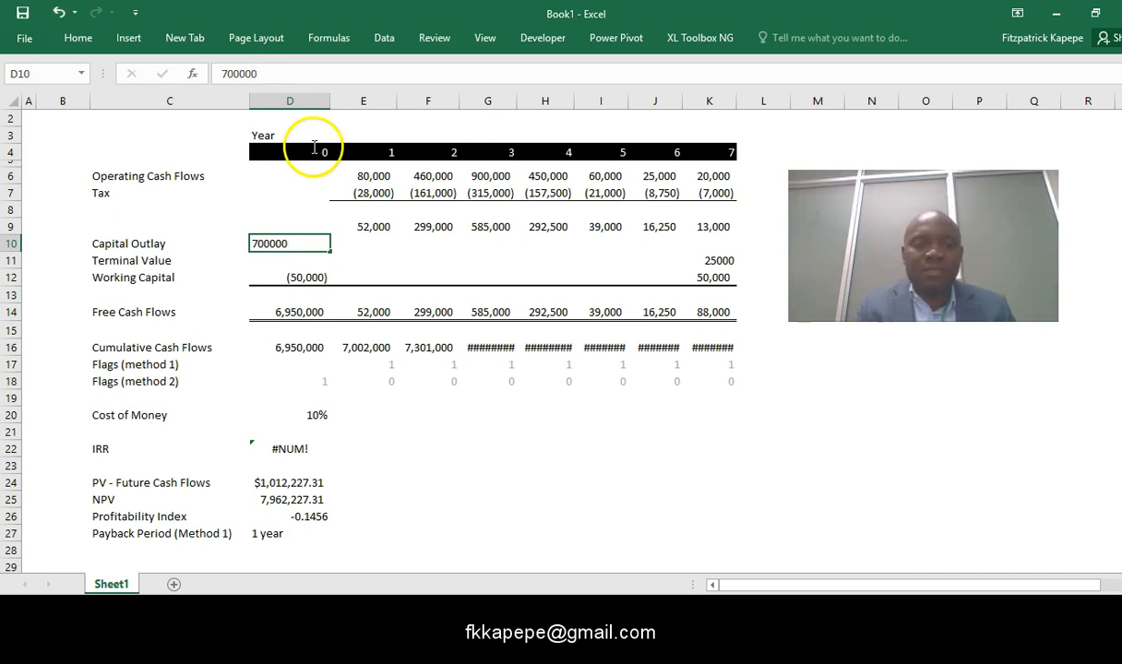
left_click(463, 460)
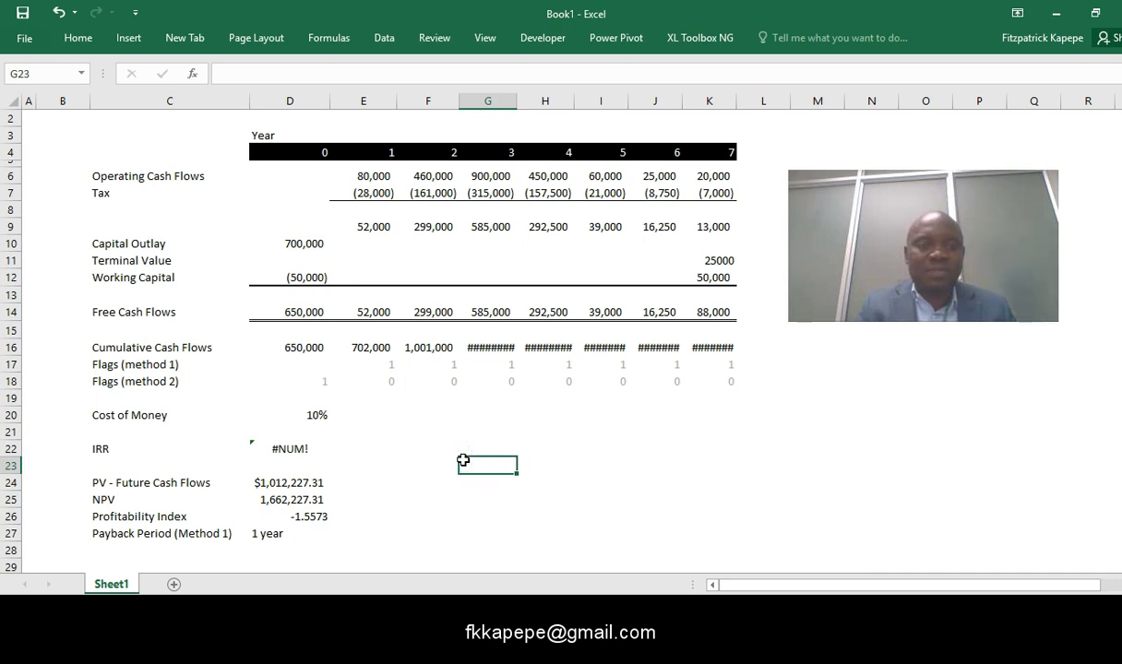
left_click(308, 244)
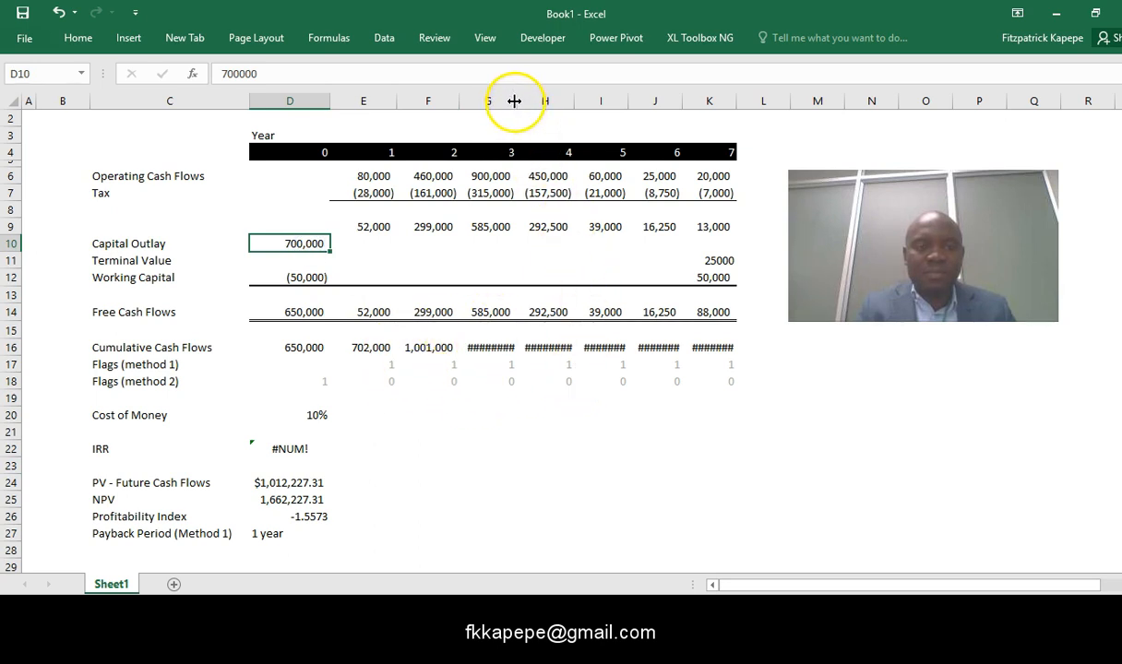
left_click_drag(516, 100, 522, 139)
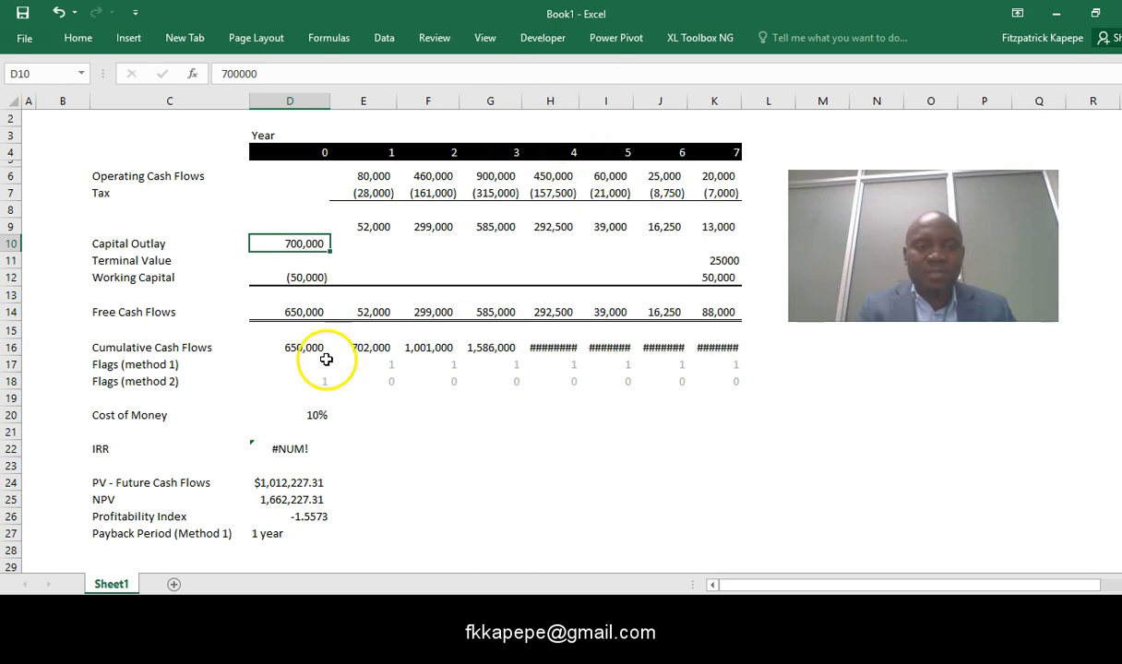
- Examine the IRR formula in D22 and the free cash flow range it refers to, leaving the formula as it is
left_click(280, 448)
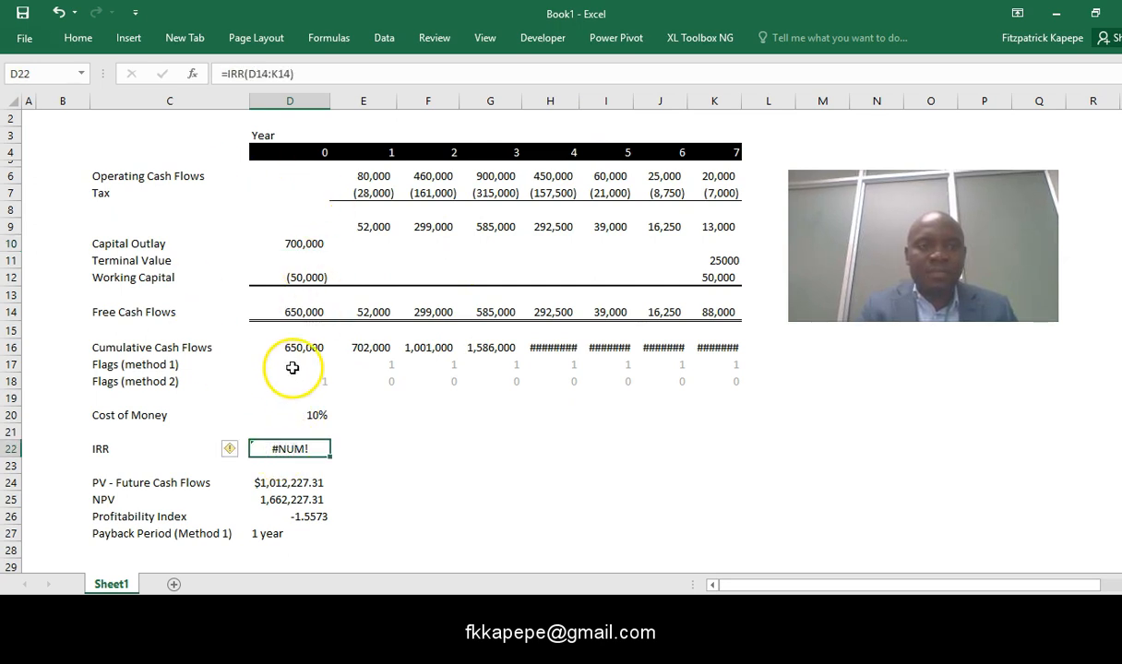
left_click(292, 449)
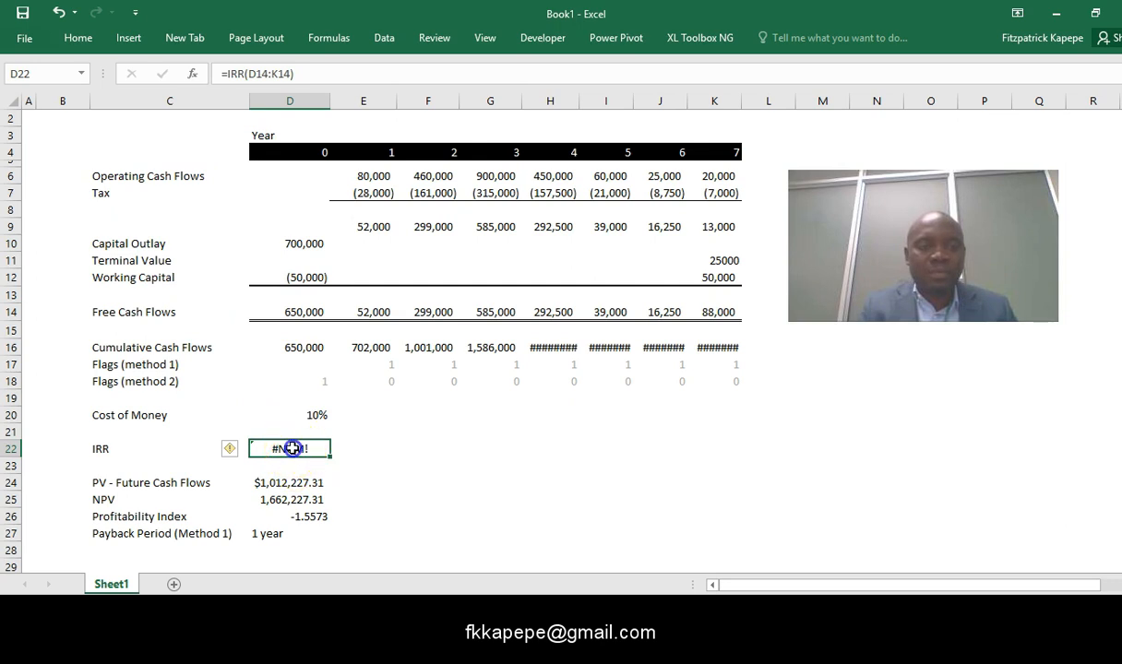
double_click(291, 449)
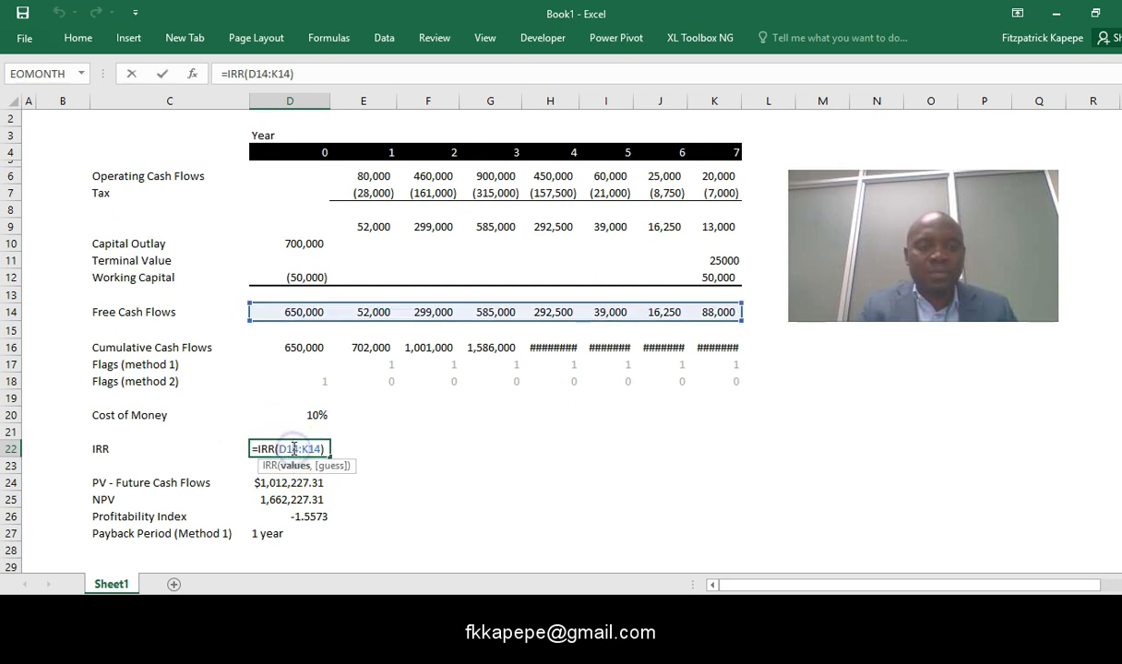
key("ctrl+Return")
left_click(414, 494)
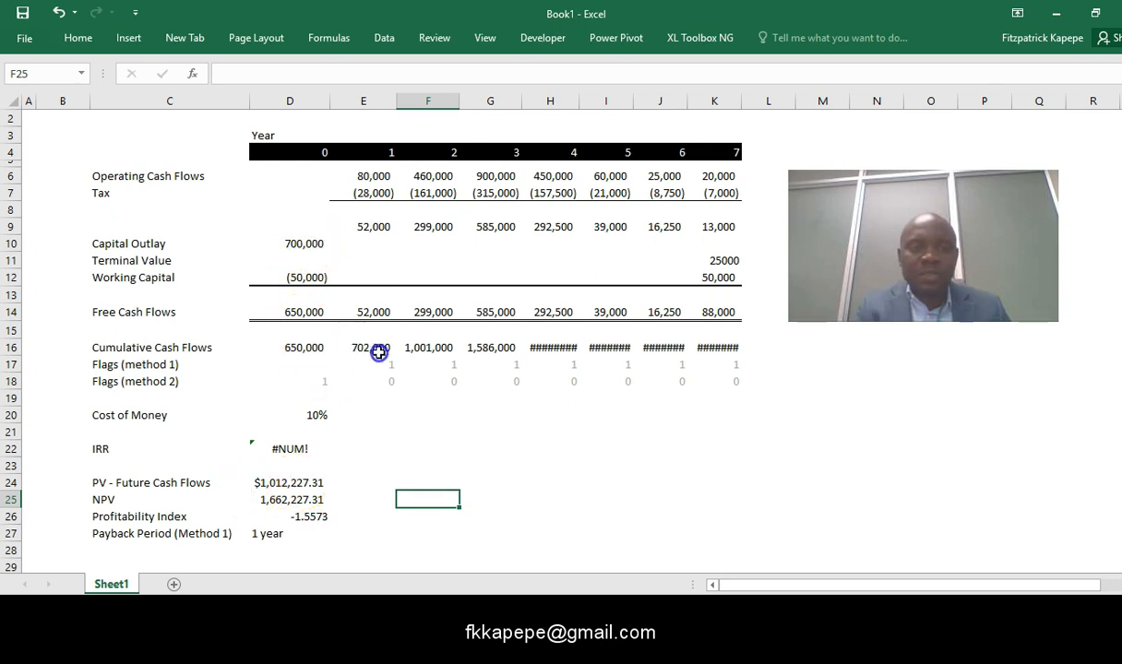
- Undo the column G widening and all the test values entered for the year 0 Capital Outlay in D10
left_click(300, 244)
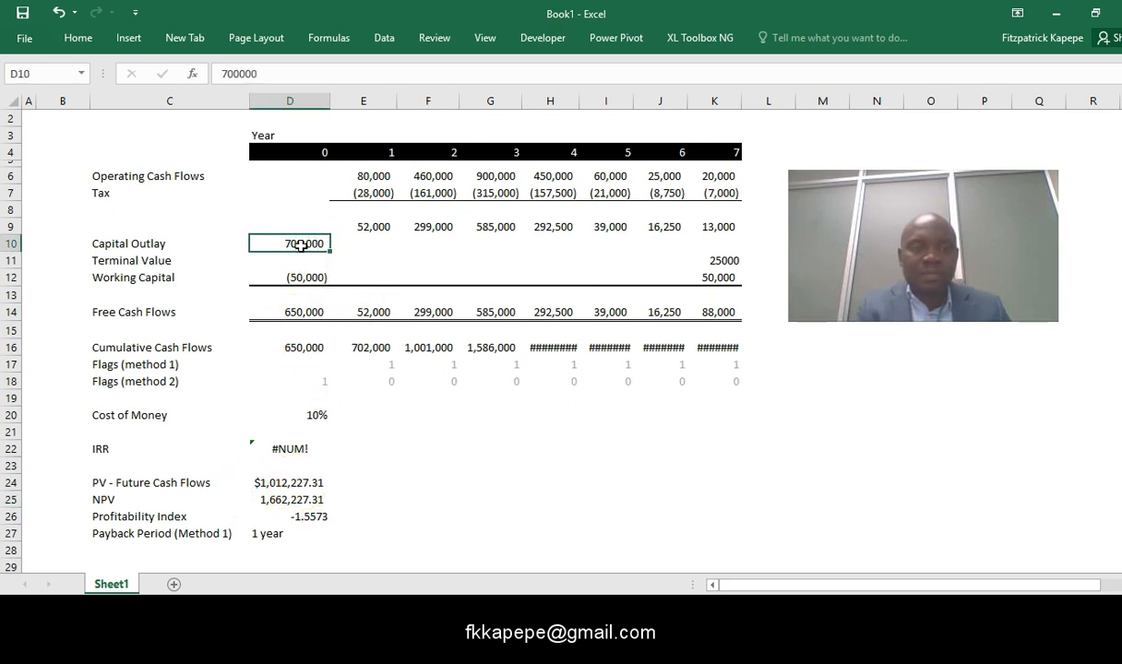
left_click(52, 14)
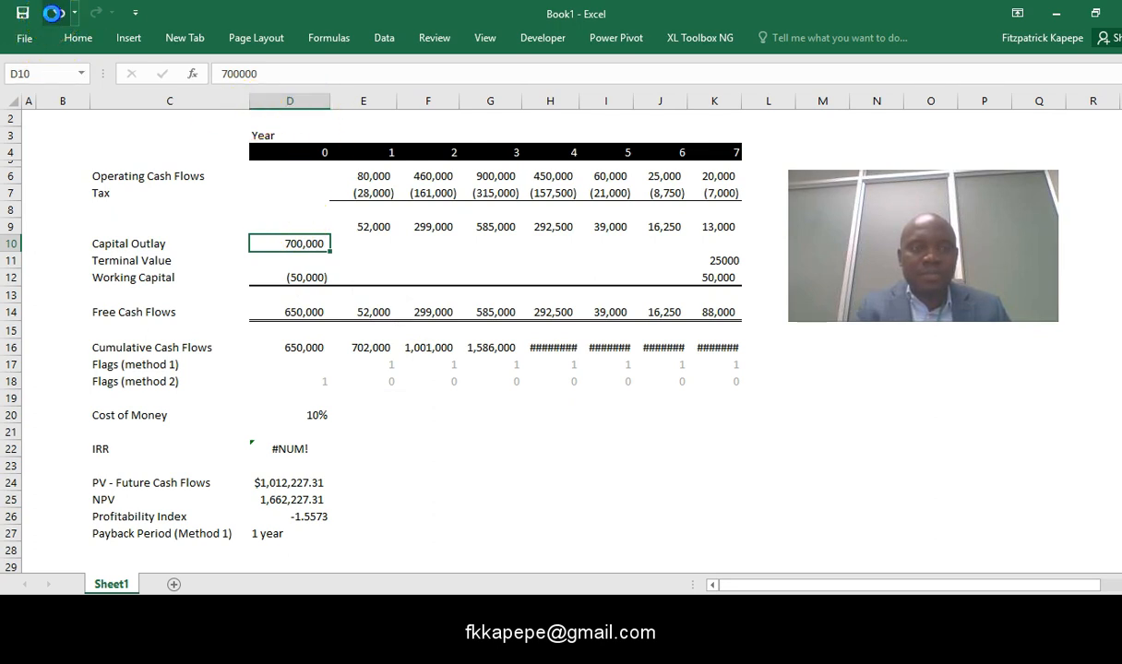
left_click(367, 408)
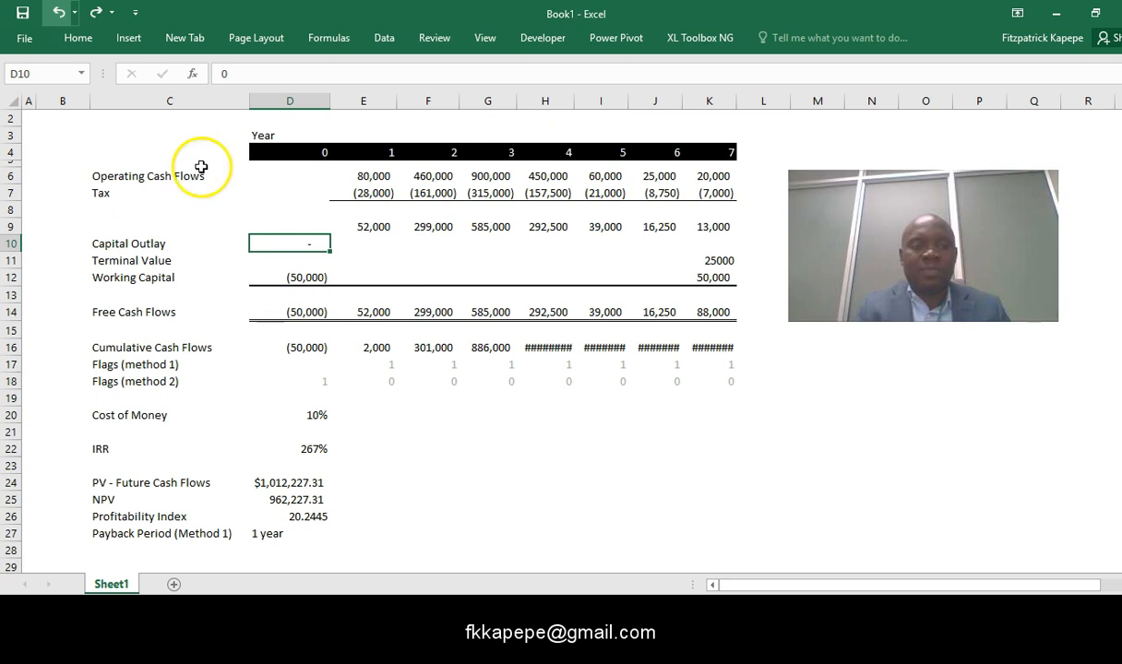
left_click(57, 13)
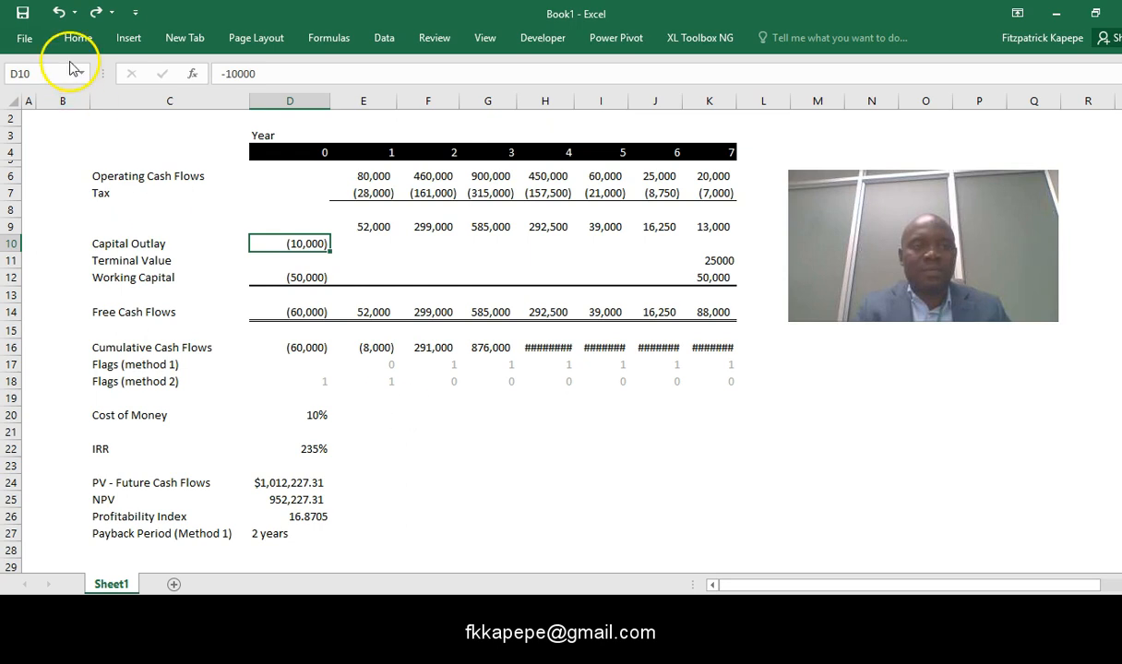
left_click(59, 13)
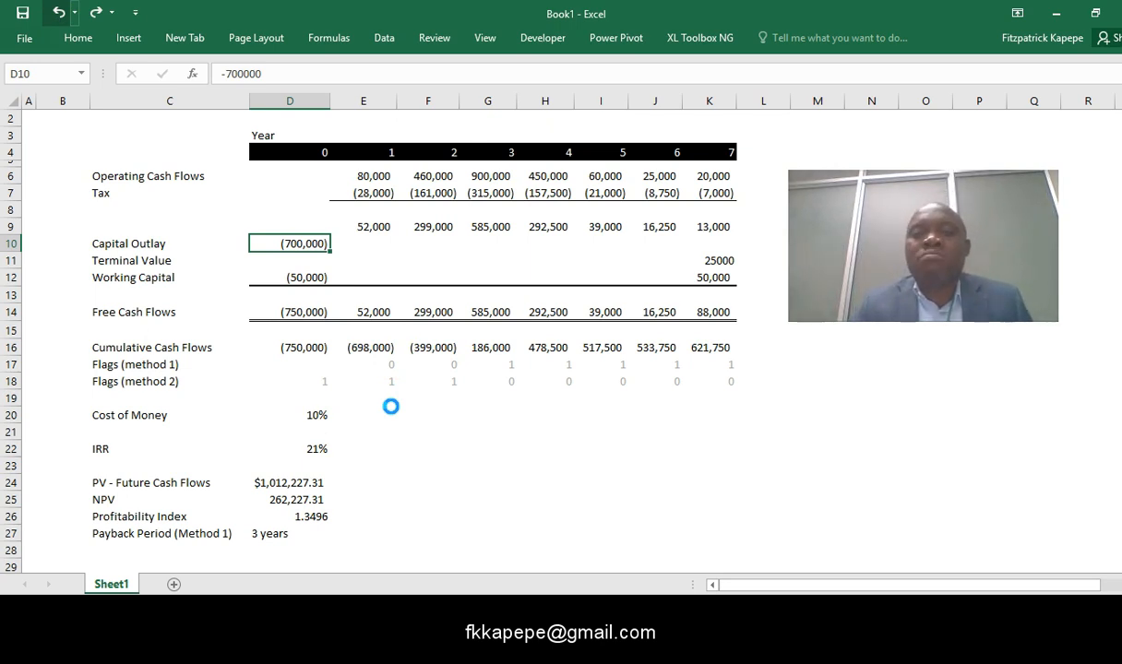
left_click(420, 415)
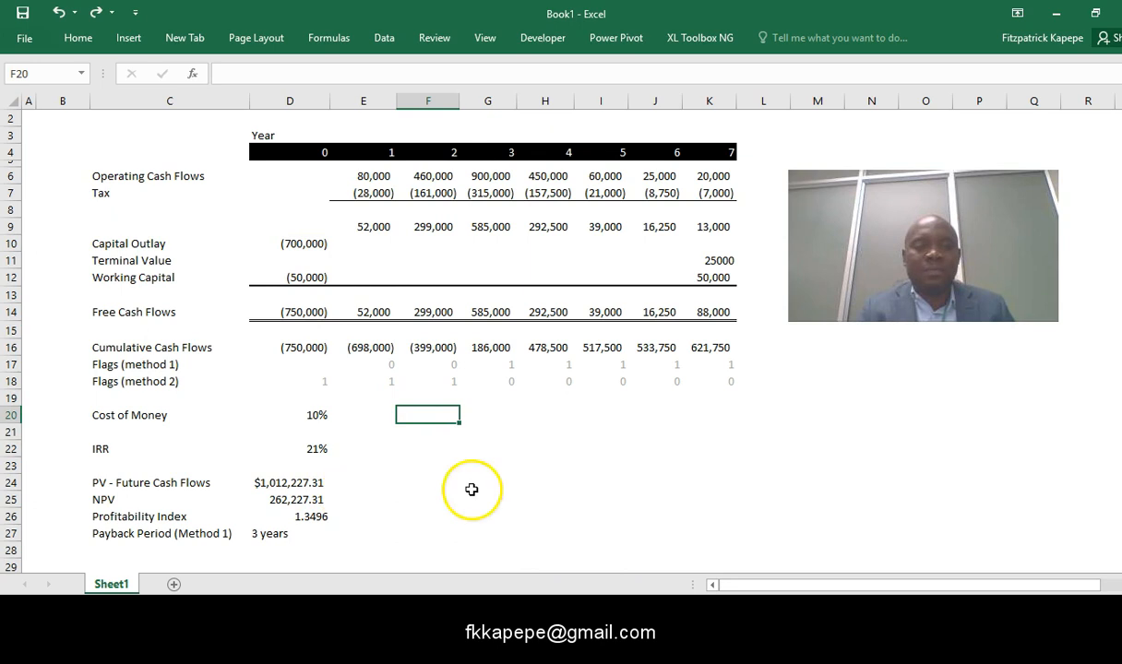
left_click(24, 14)
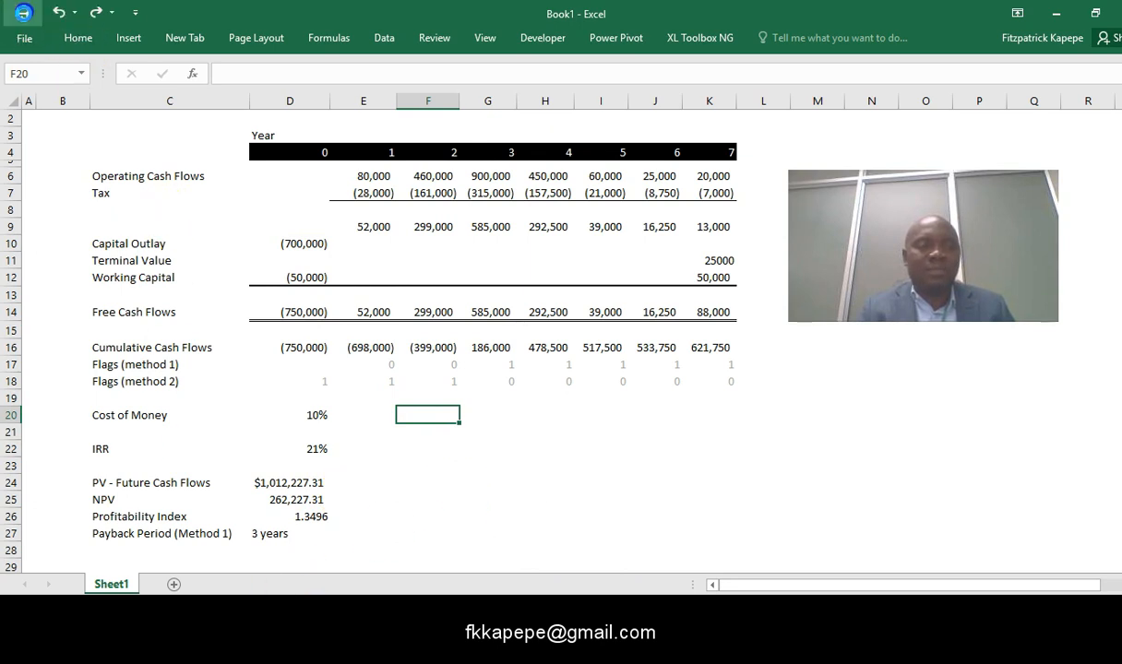
left_click(35, 33)
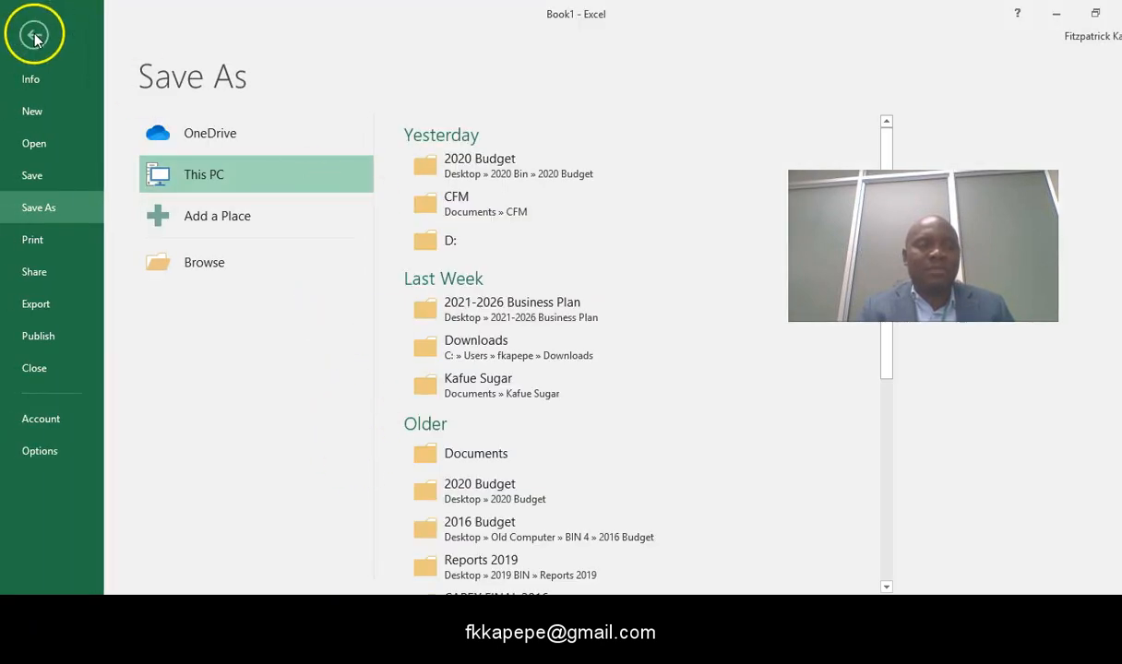
left_click(94, 436)
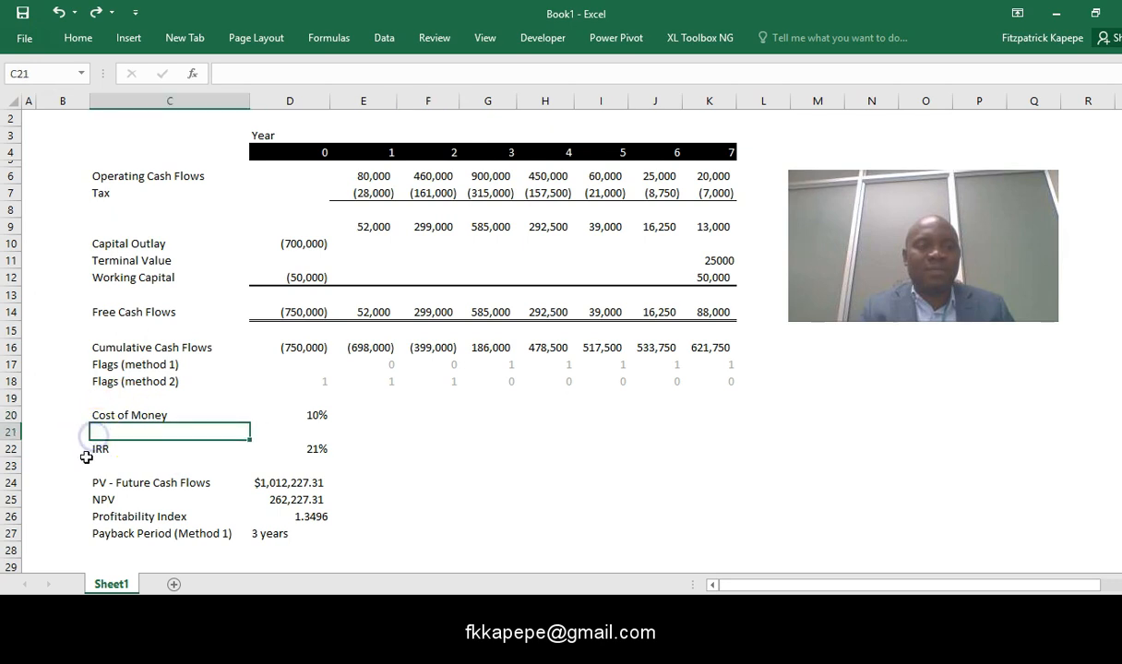
- Copy the Payback Period label from C27 down into C28
key("Down")
key("Down")
key("Down")
key("Down")
key("Down")
key("Down")
key("Down")
key("Down")
key("Down")
key("Down")
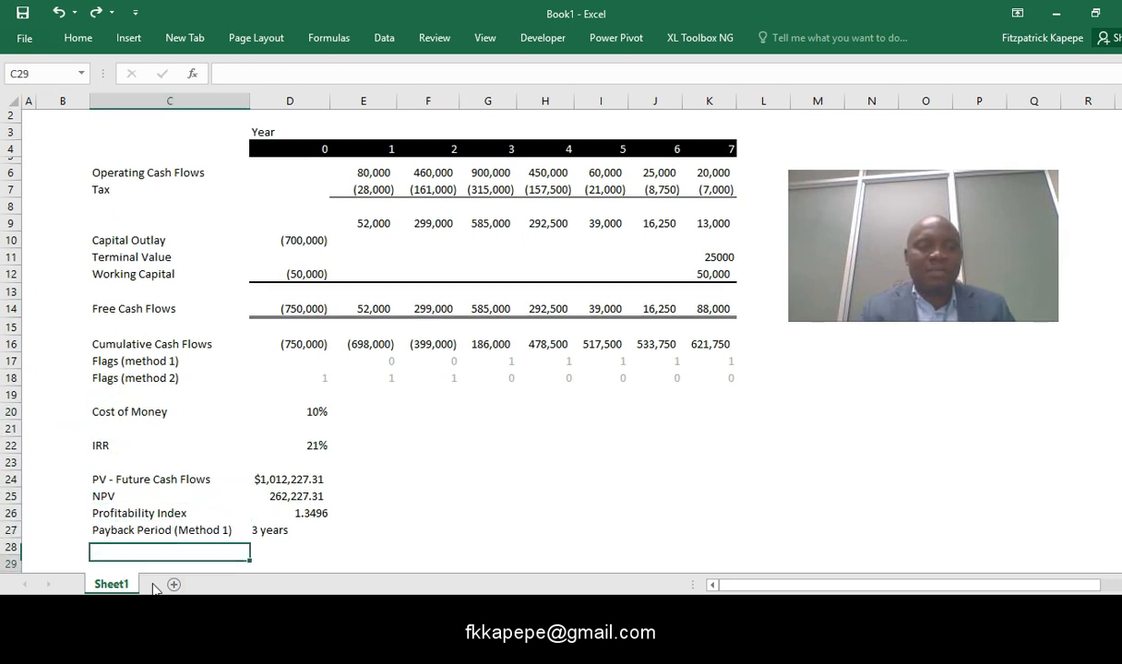
key("Up")
key("Up")
key("Up")
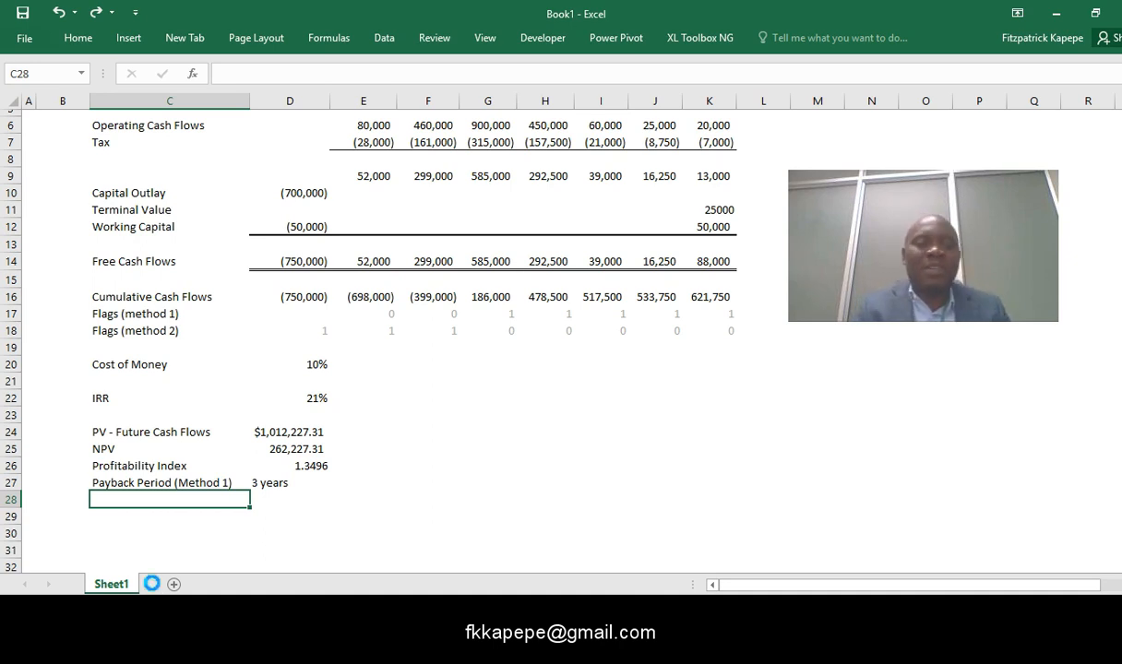
key("ctrl+d")
left_click(179, 538)
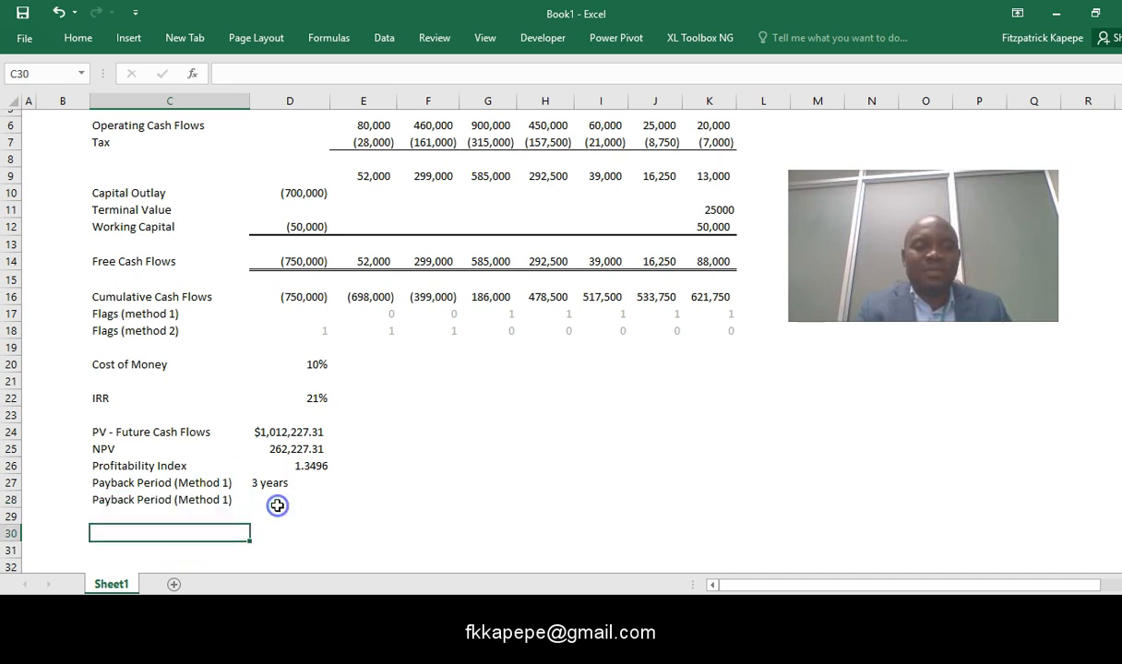
- Change the copied label in C28 to "Payback Period (Method 2)"
left_click(139, 501)
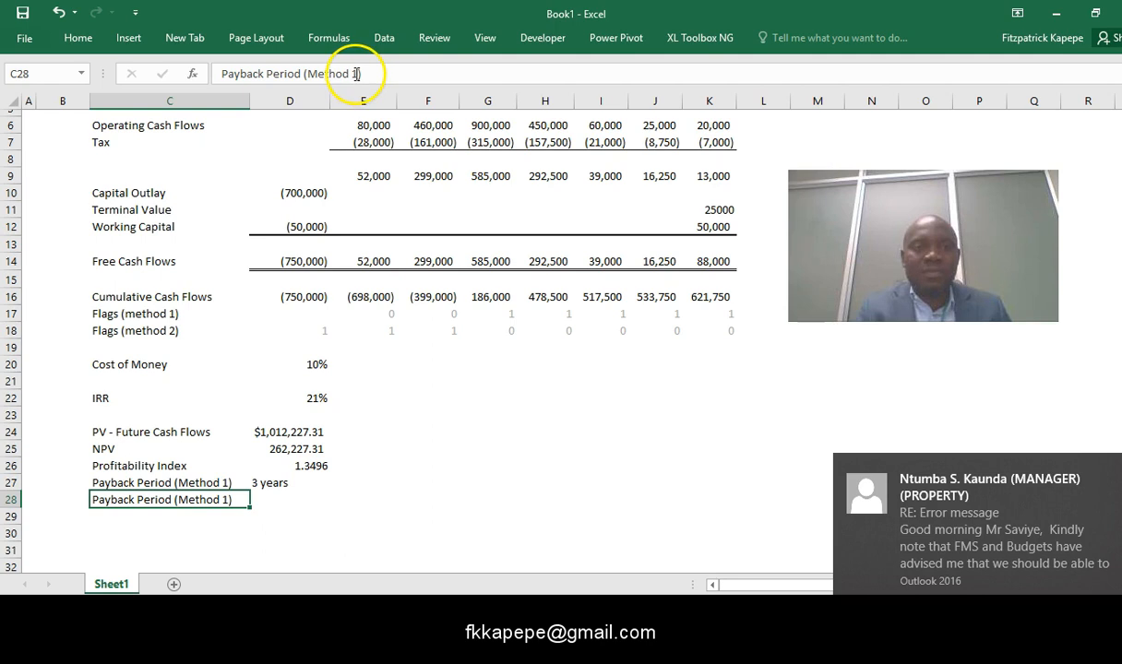
left_click(356, 74)
key("BackSpace")
type("2")
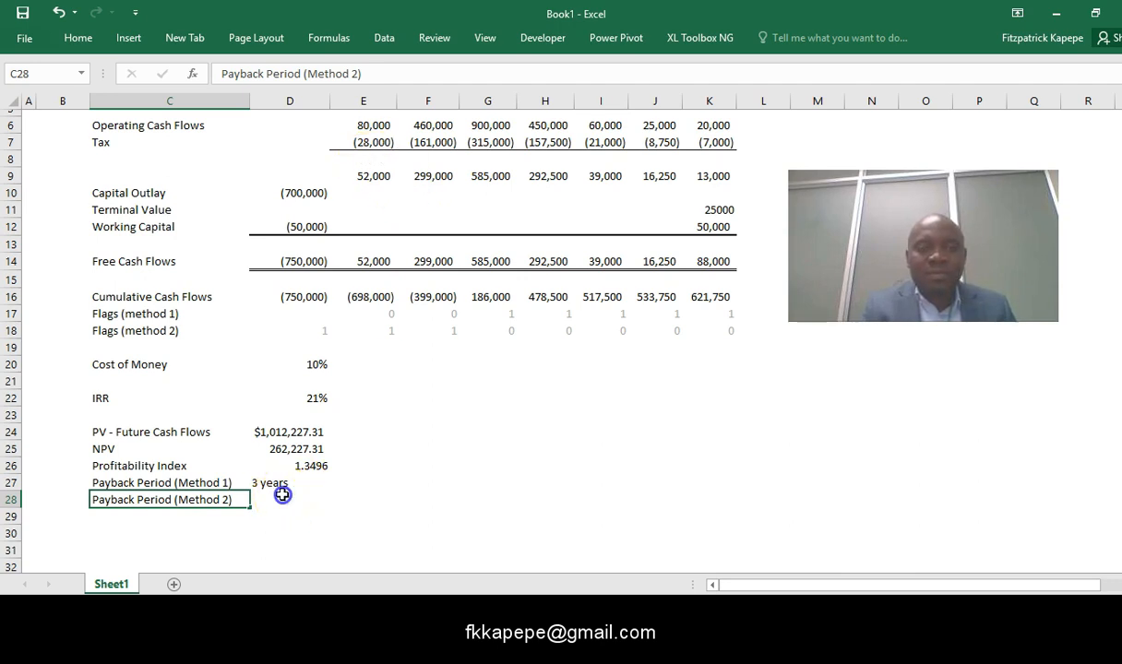
- Calculate the Method 2 payback period in D28 by summing the method 2 flags with =SUM(D18:K18)
left_click(282, 496)
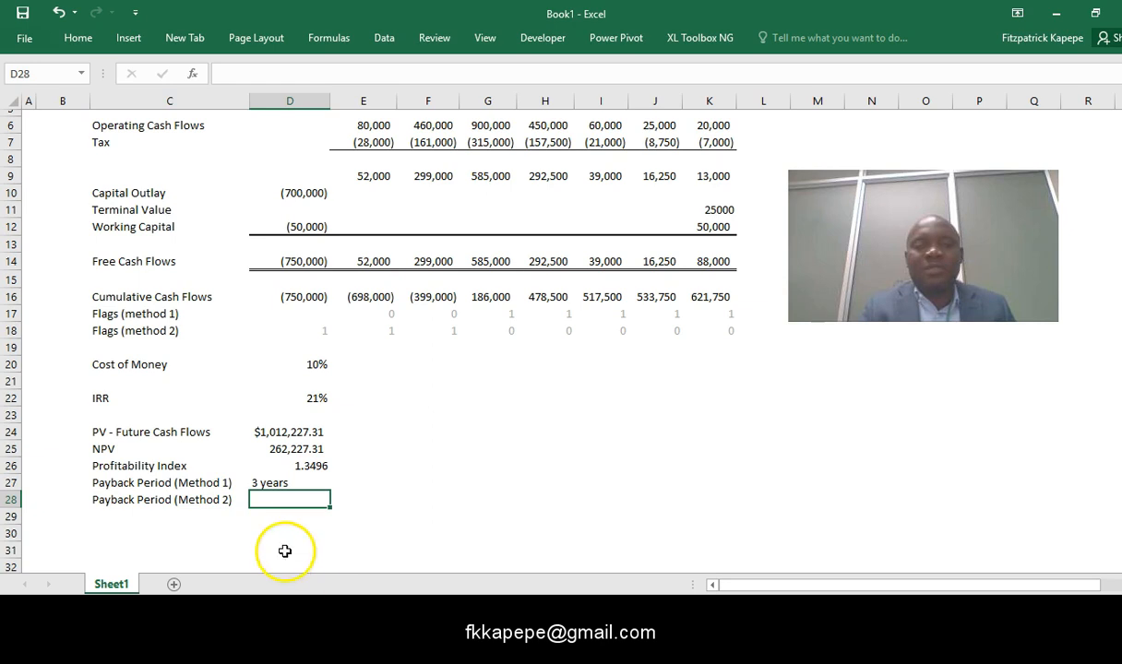
mouse_move(394, 650)
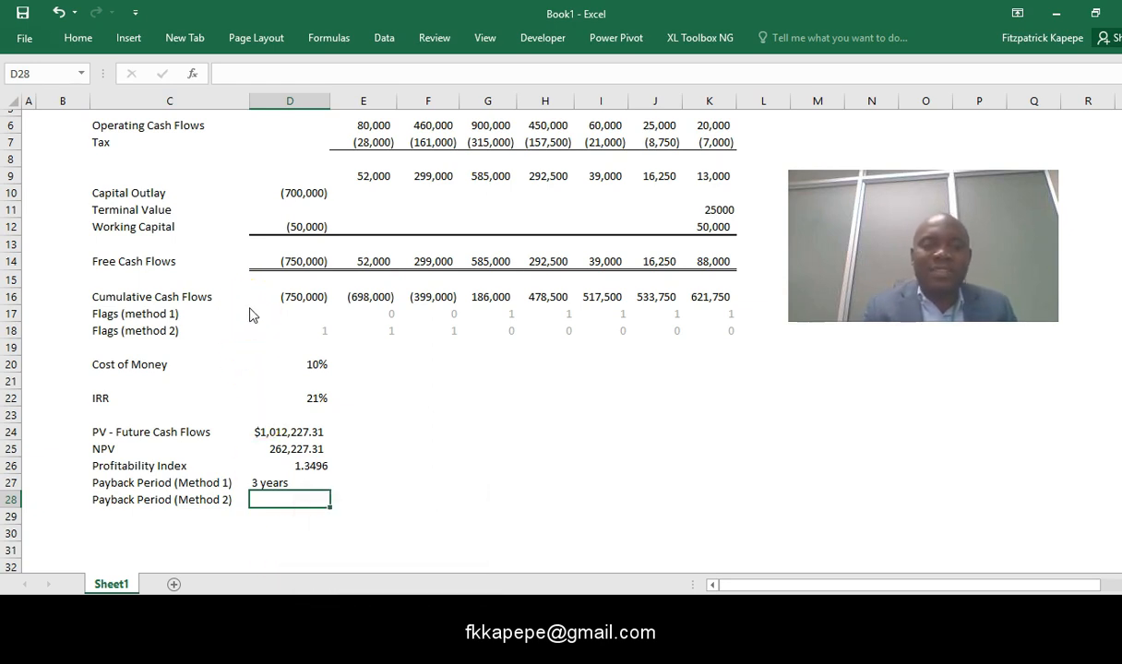
type("=")
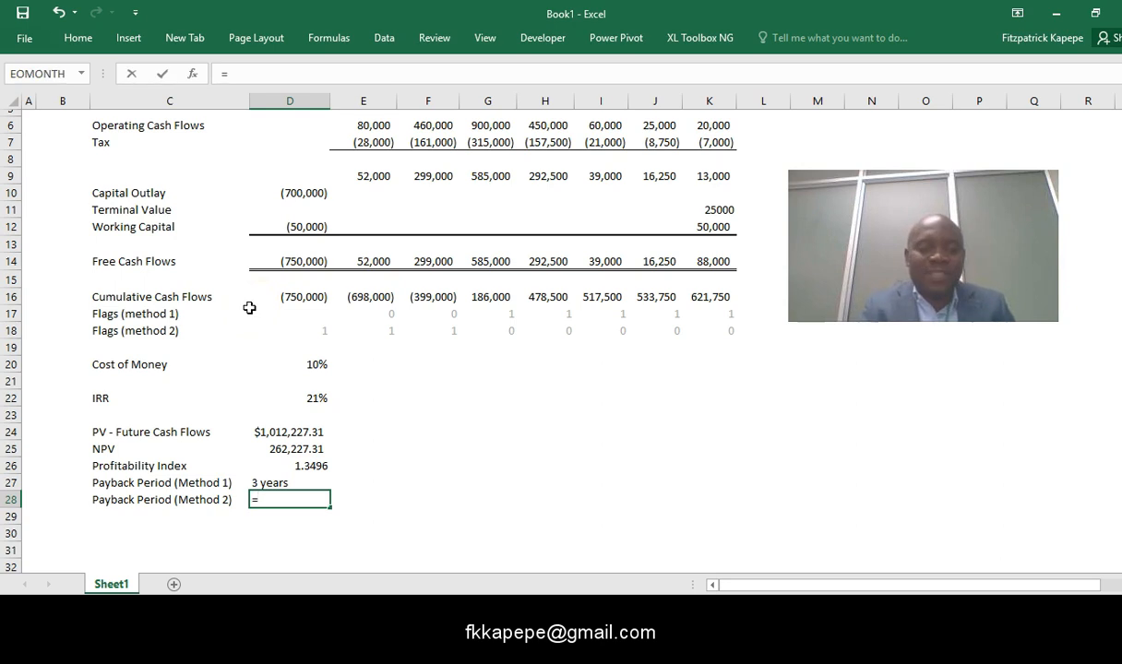
type("sum(")
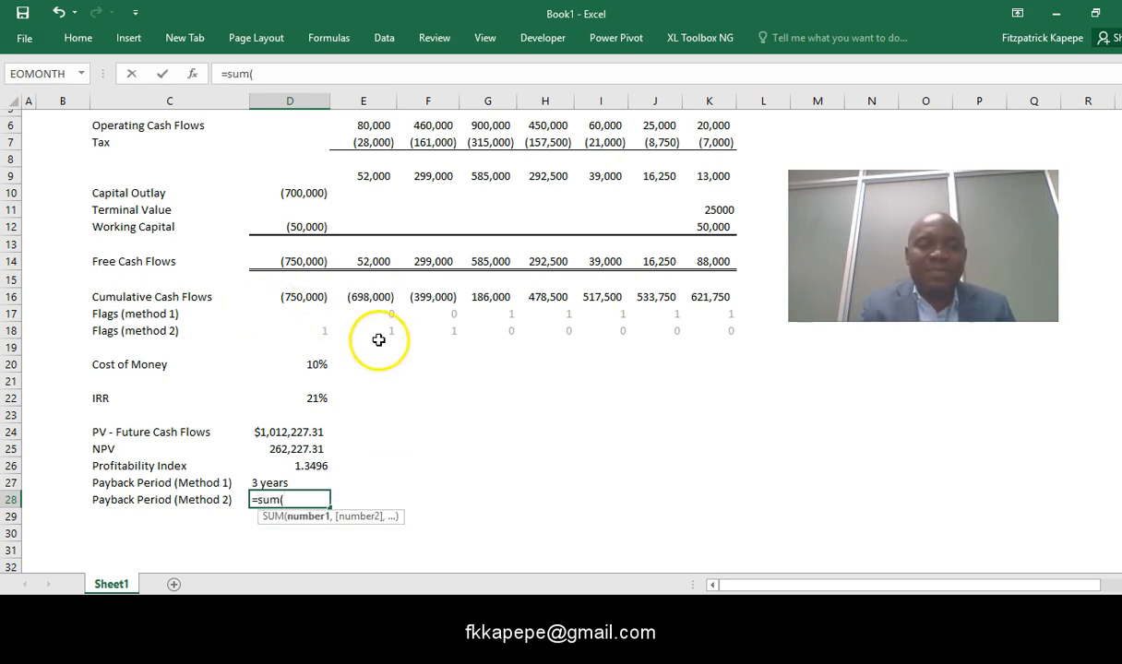
left_click(326, 331)
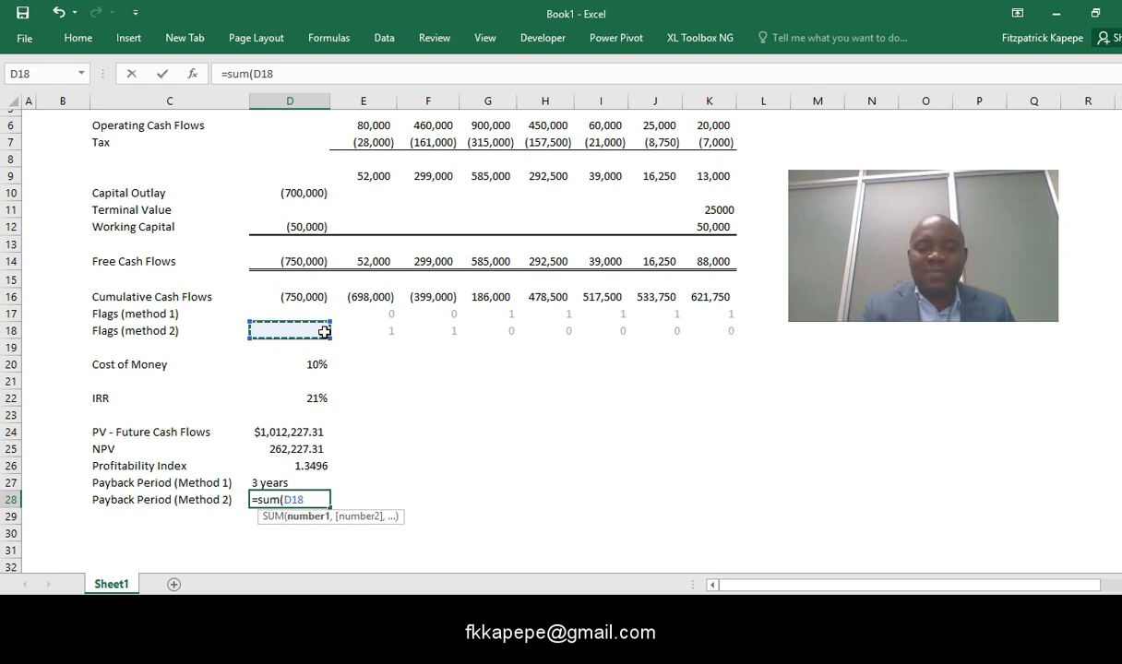
key("shift+Right")
key("shift+Right")
key("shift+Right")
key("shift+Right")
key("shift+Right")
key("shift+Right")
key("shift+Right")
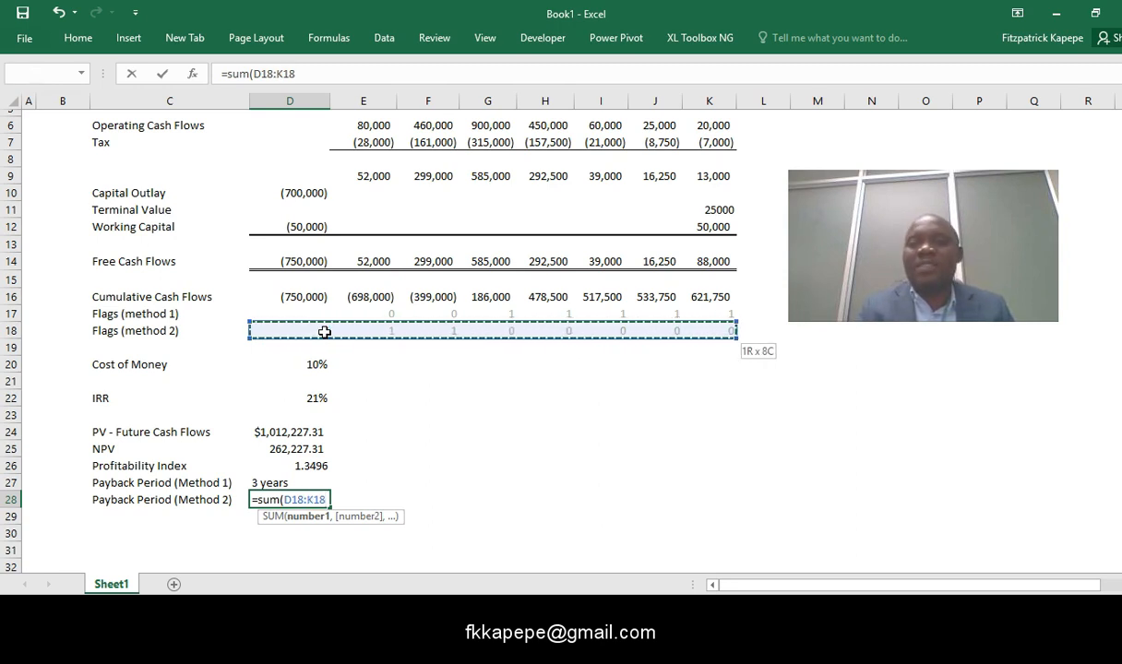
key("ctrl+Return")
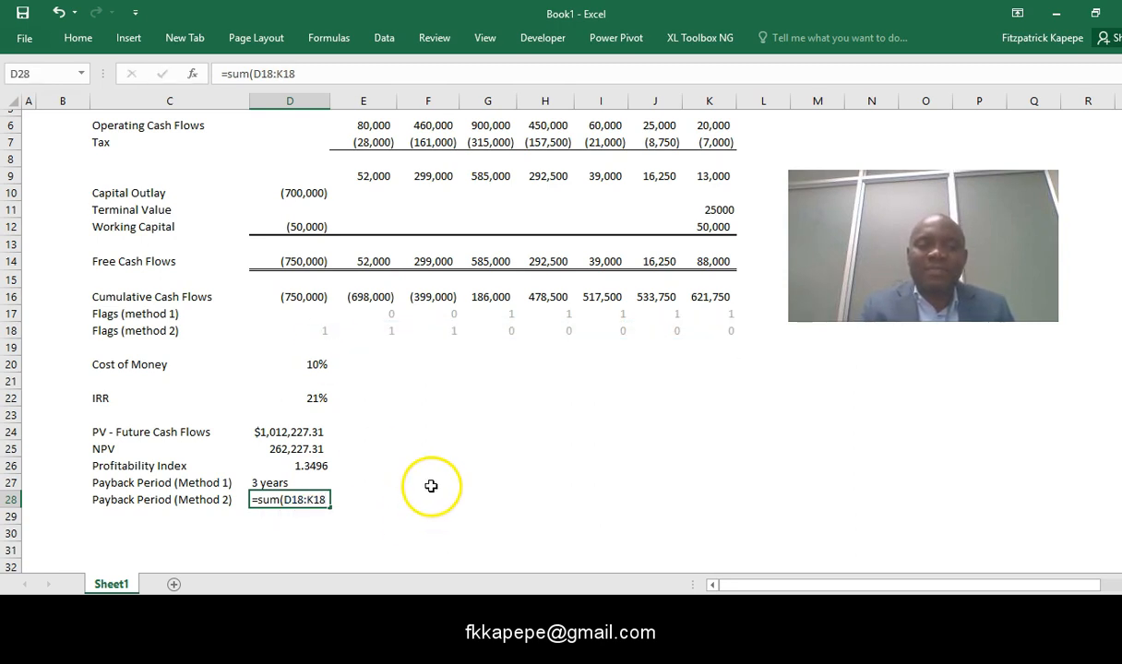
left_click(430, 486)
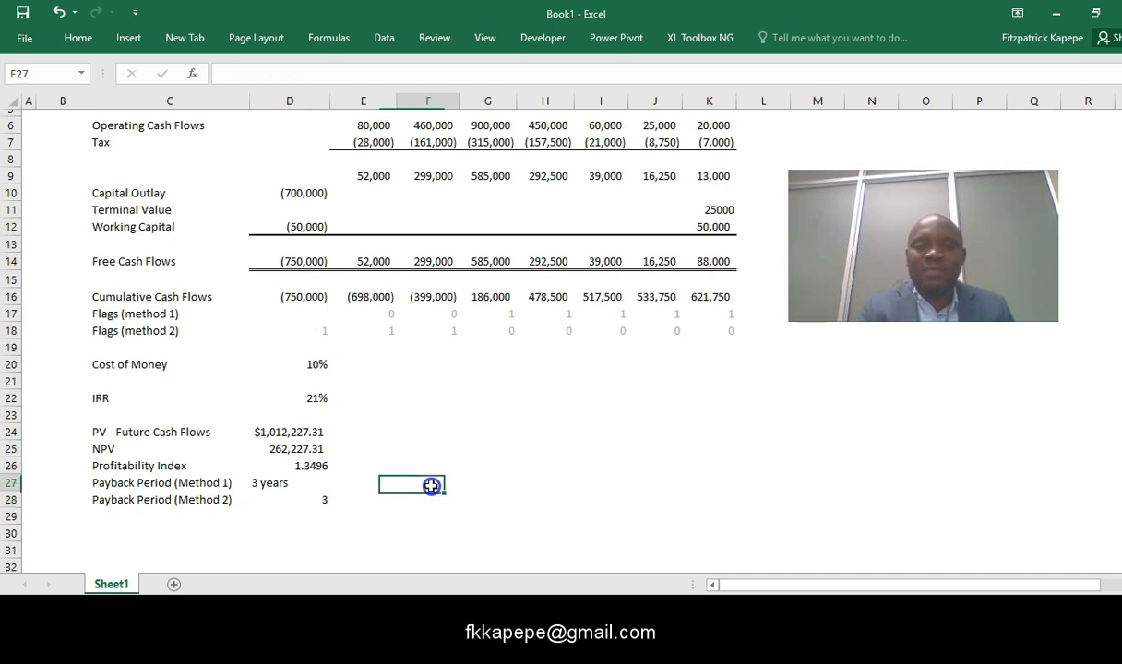
left_click(314, 499)
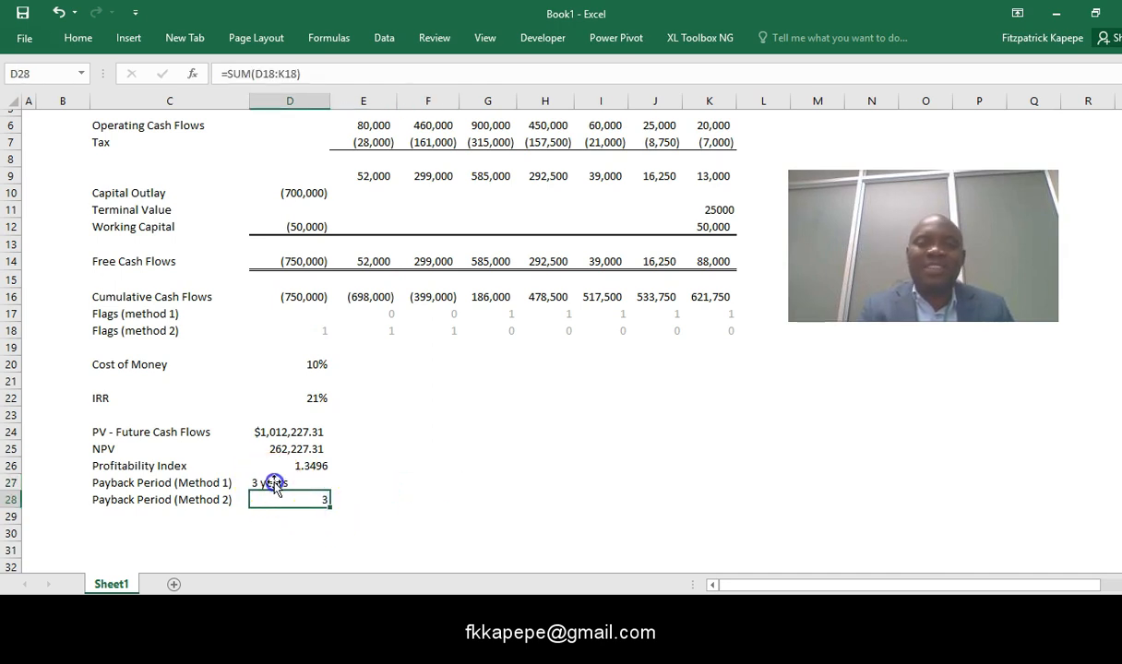
- Compare the two payback period formulas, then set the year 0 Capital Outlay in D10 to -200000
left_click(274, 486)
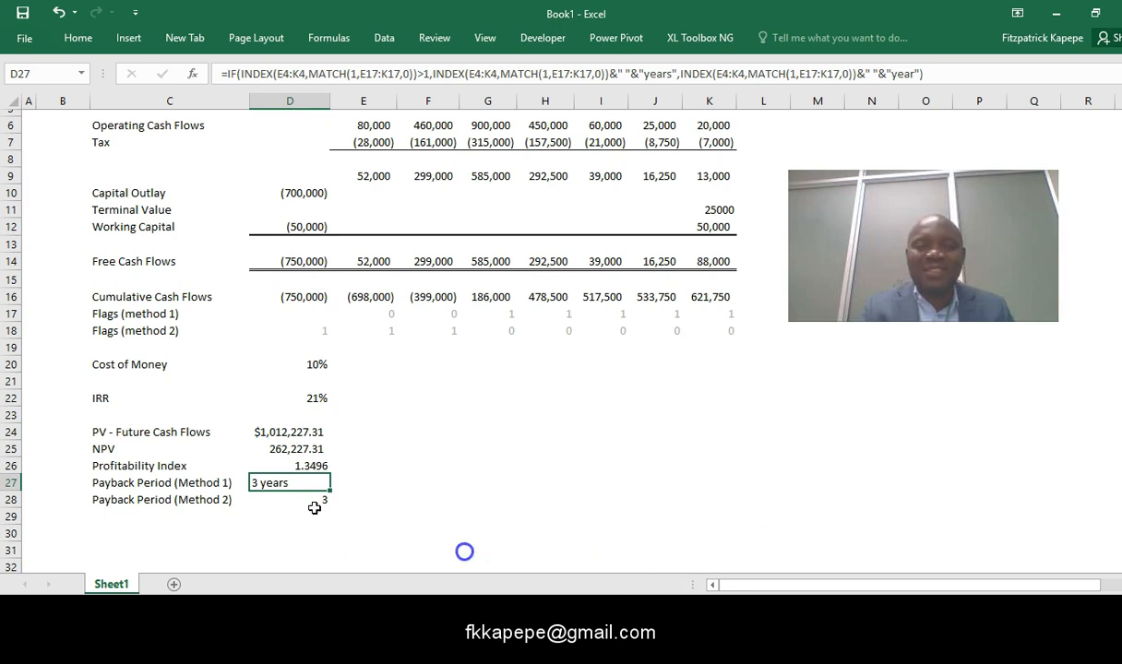
left_click(315, 504)
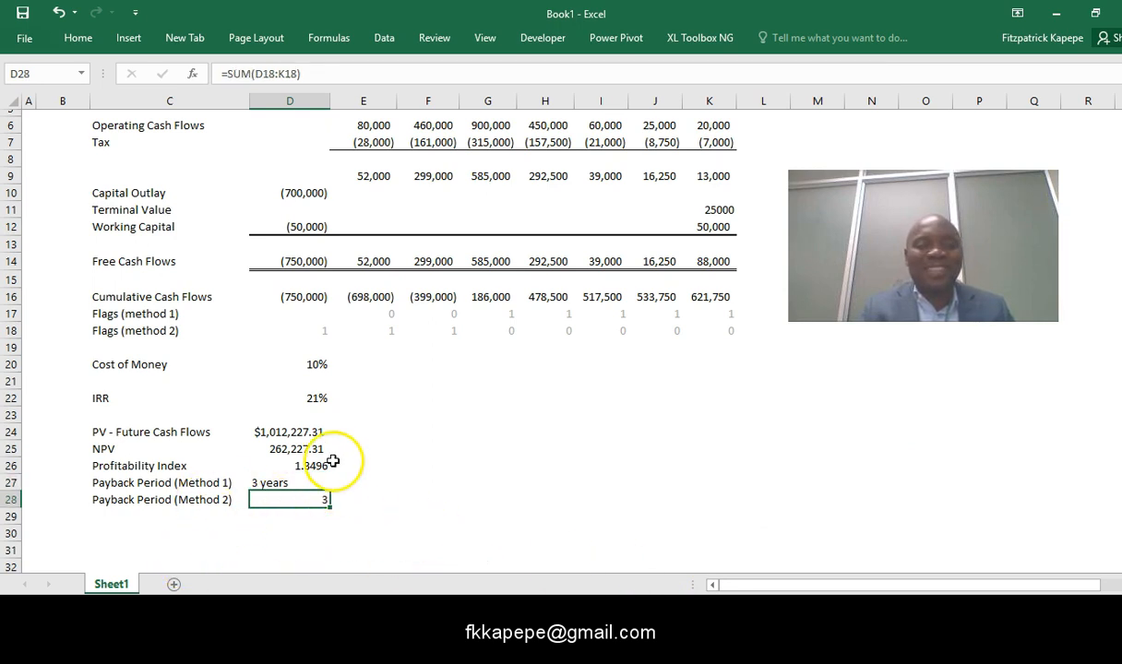
left_click(303, 192)
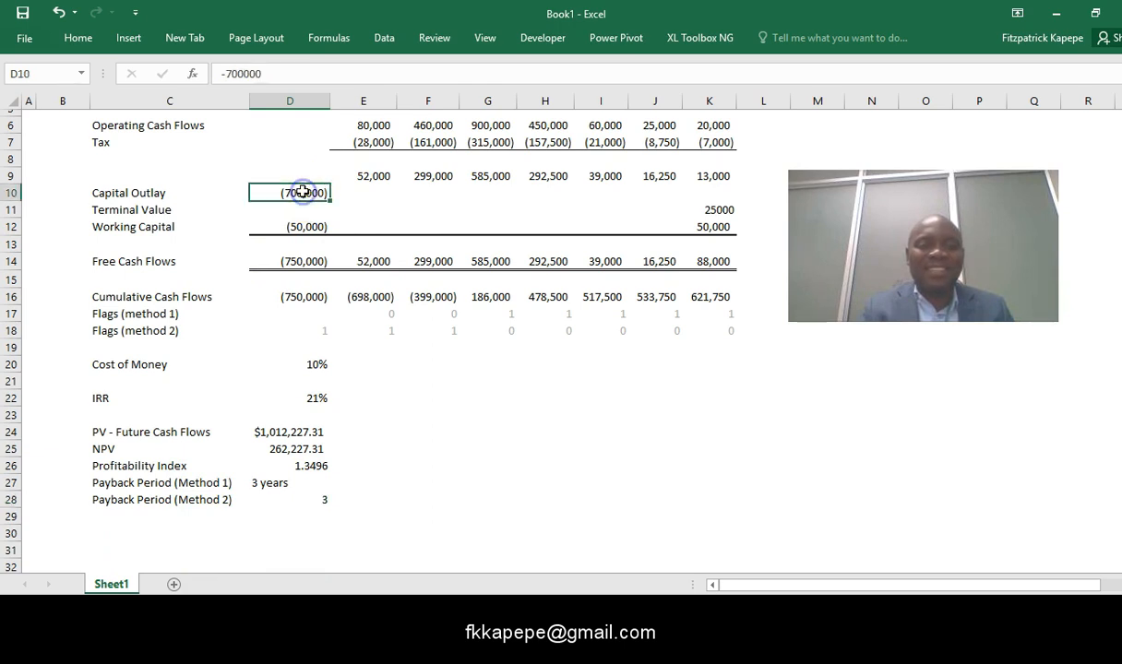
left_click(230, 73)
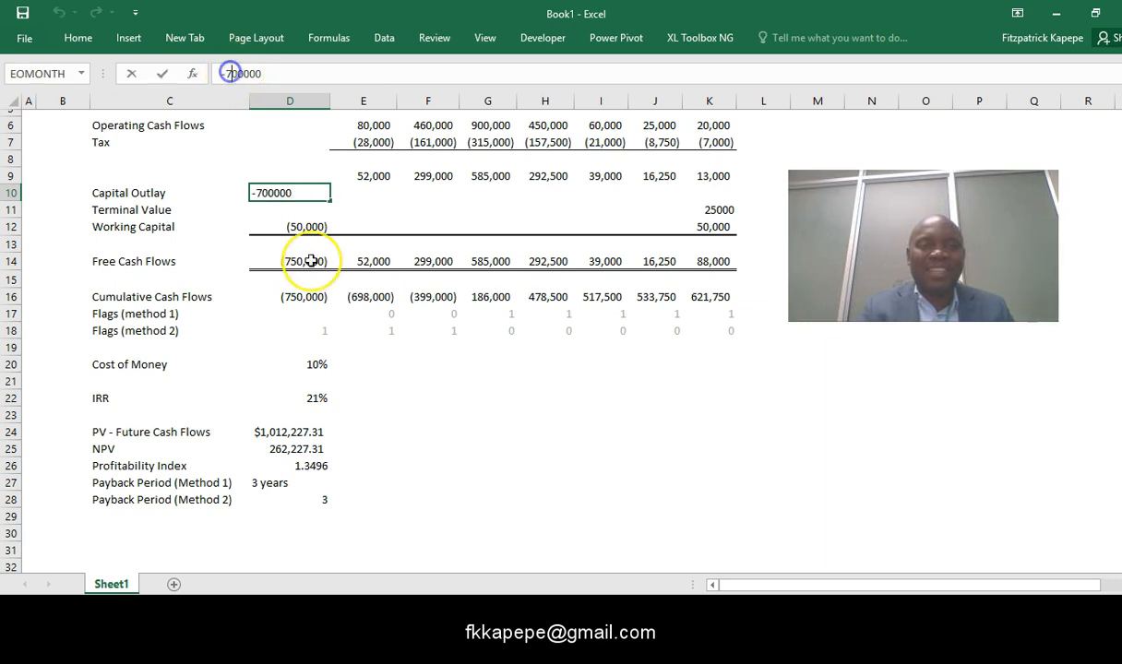
key("BackSpace")
type("2")
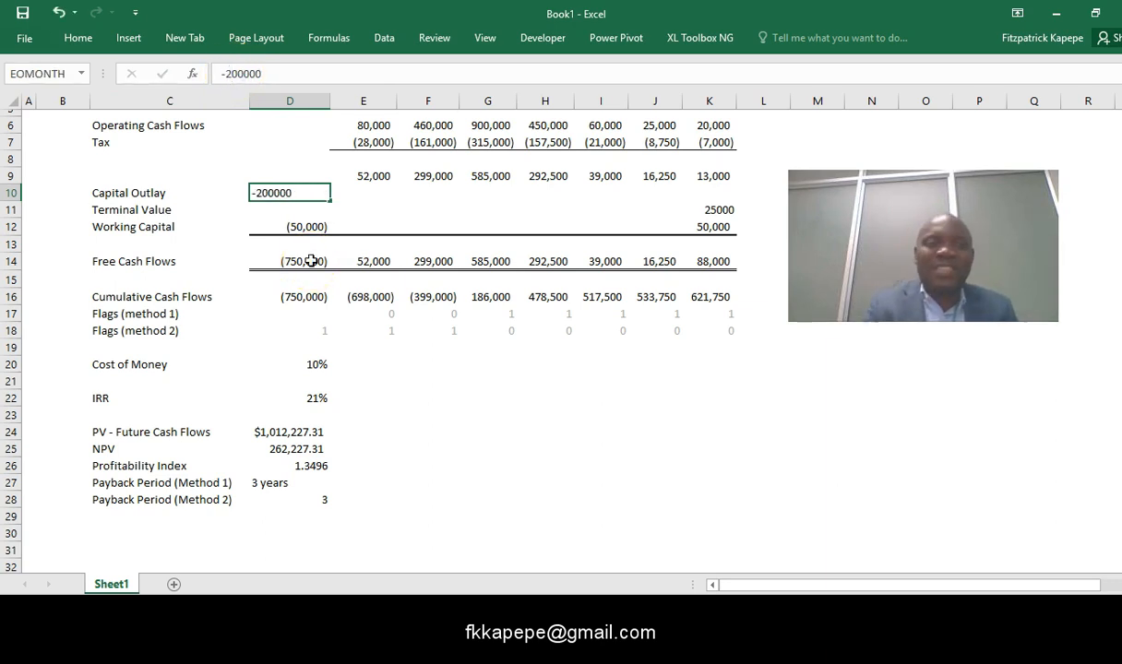
left_click(486, 397)
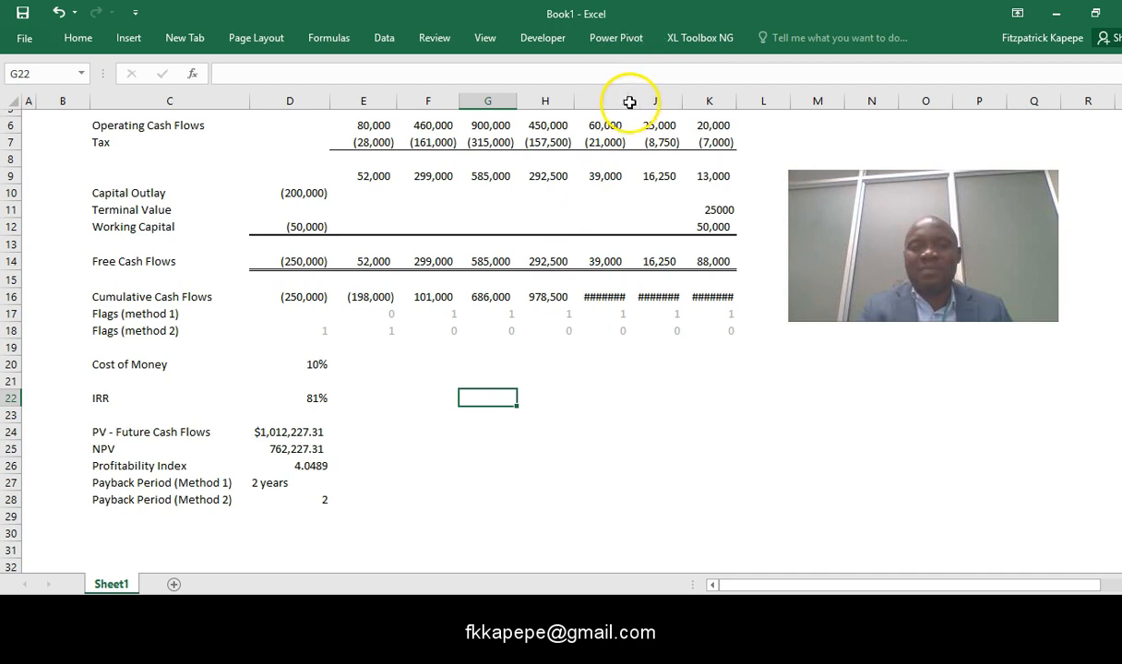
- Autofit columns I, J and K so their Cumulative Cash Flows values display in full
left_click(559, 370)
left_click(627, 99)
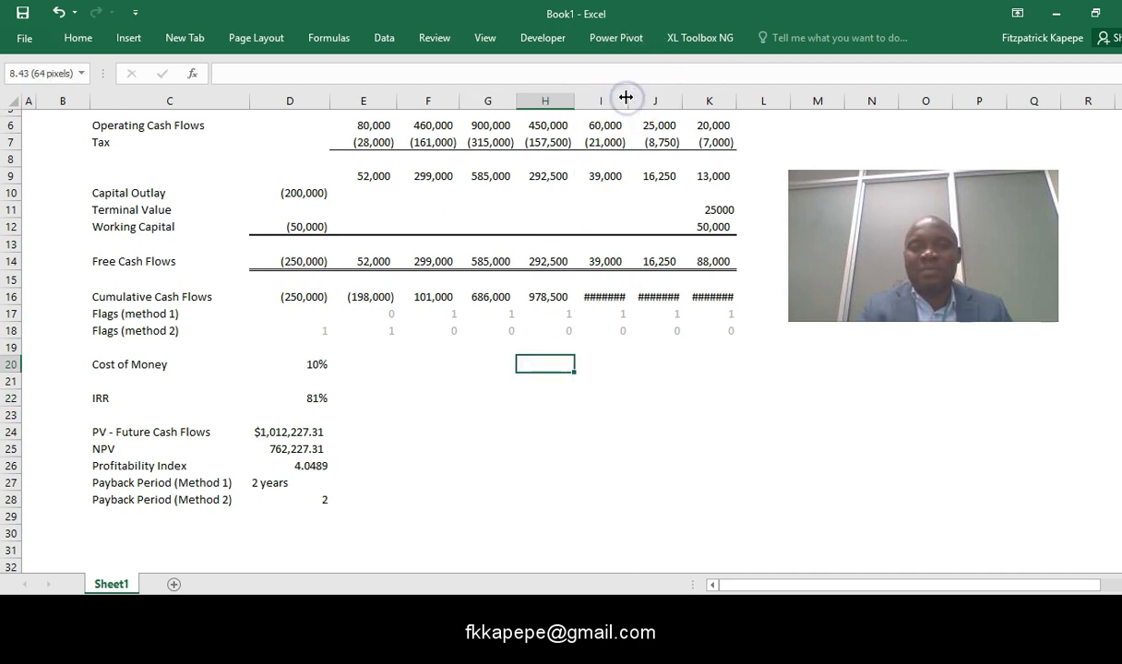
left_click(682, 97)
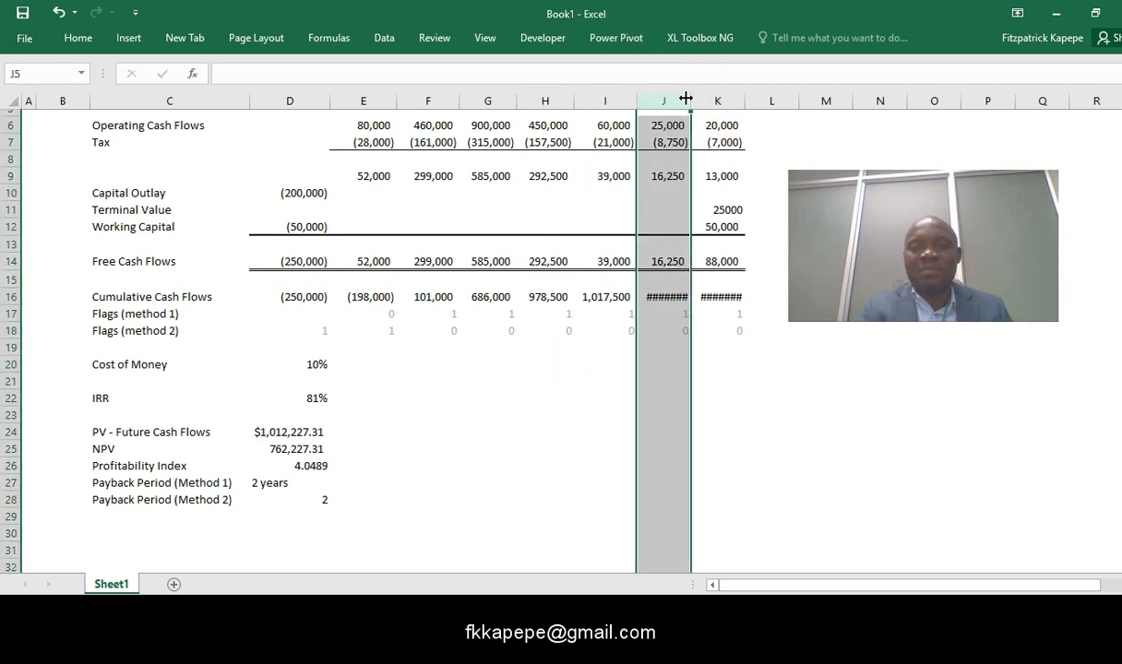
double_click(690, 100)
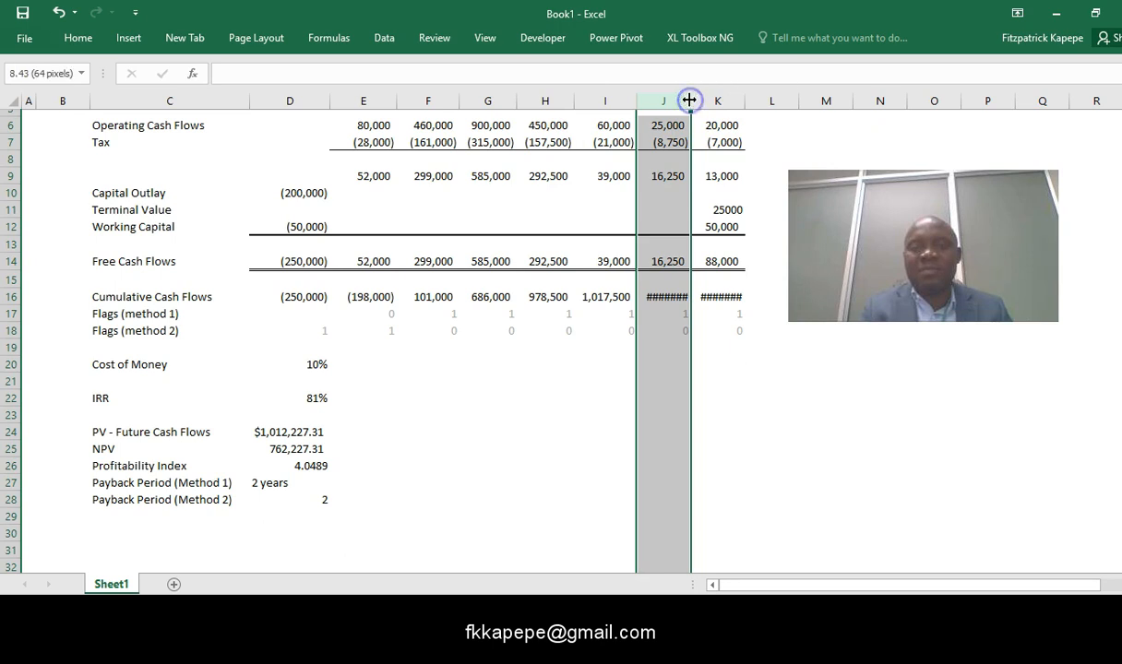
left_click(761, 143)
left_click_drag(752, 98, 585, 404)
left_click(585, 404)
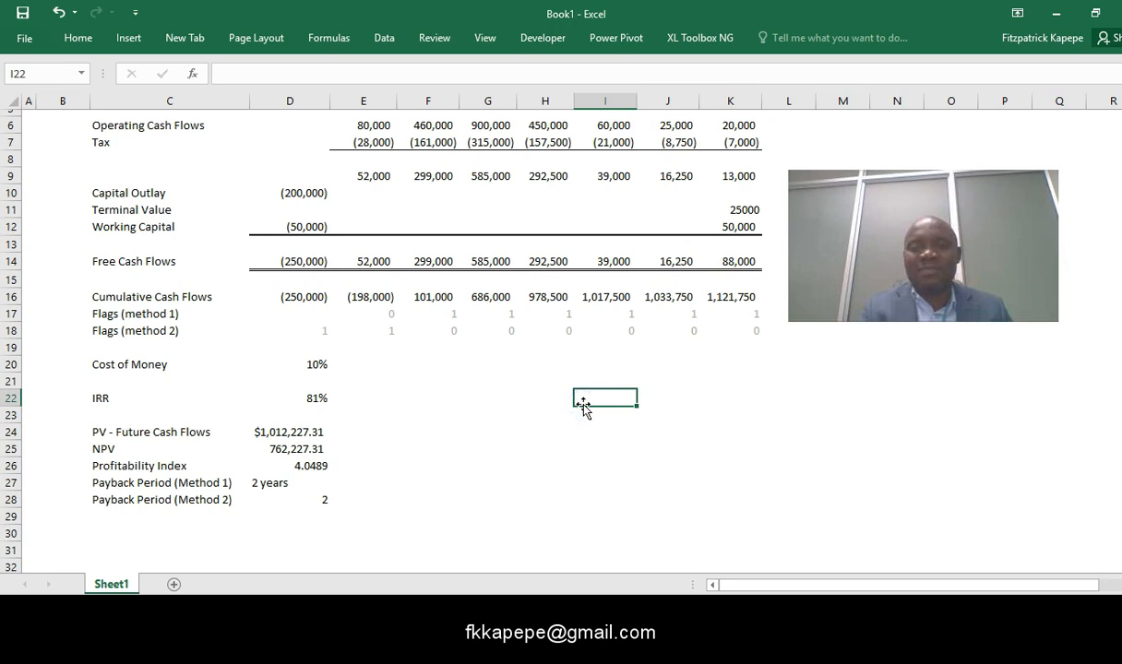